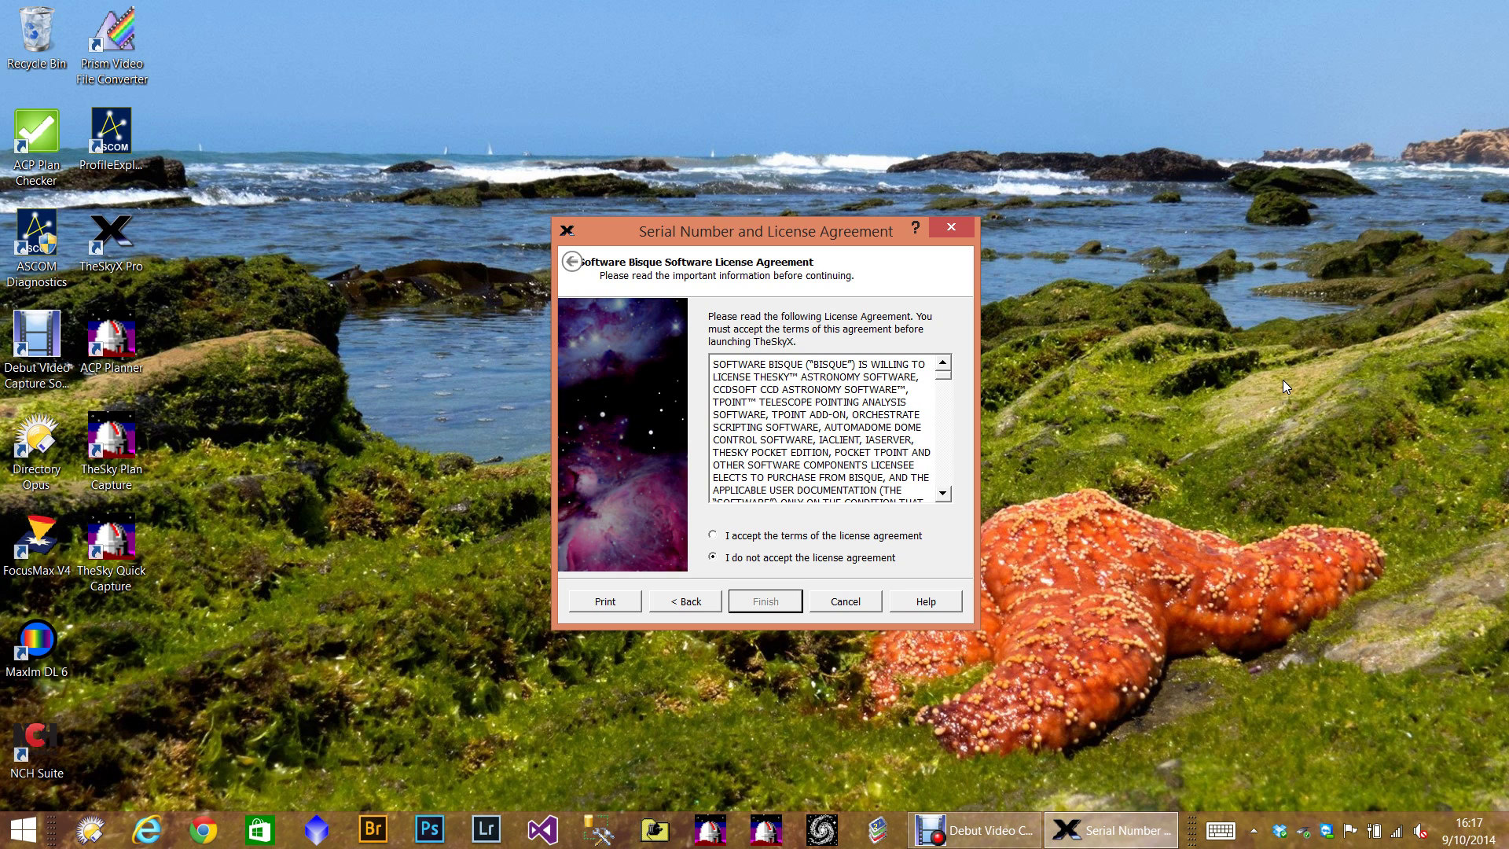
Step: Accept the terms of the software license agreement and finish the registration wizard
{"action": "left_click", "coordinate": [739, 535]}
{"action": "left_click", "coordinate": [762, 602]}
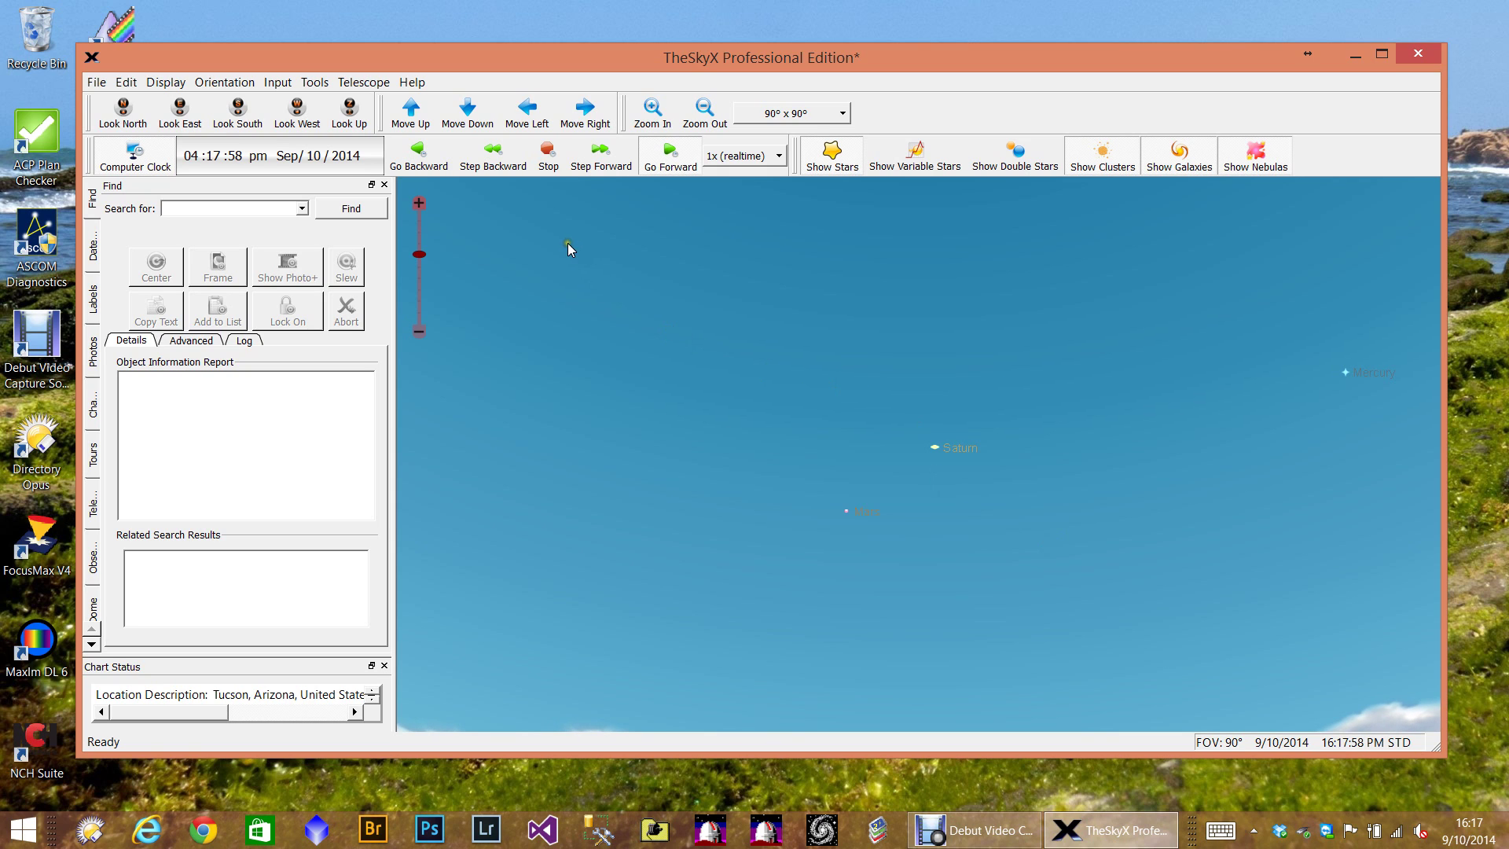
Step: Review the custom observing location's coordinates, time zone, elevation and daylight saving option, check the list of locations, and close the location settings
{"action": "left_click", "coordinate": [277, 83]}
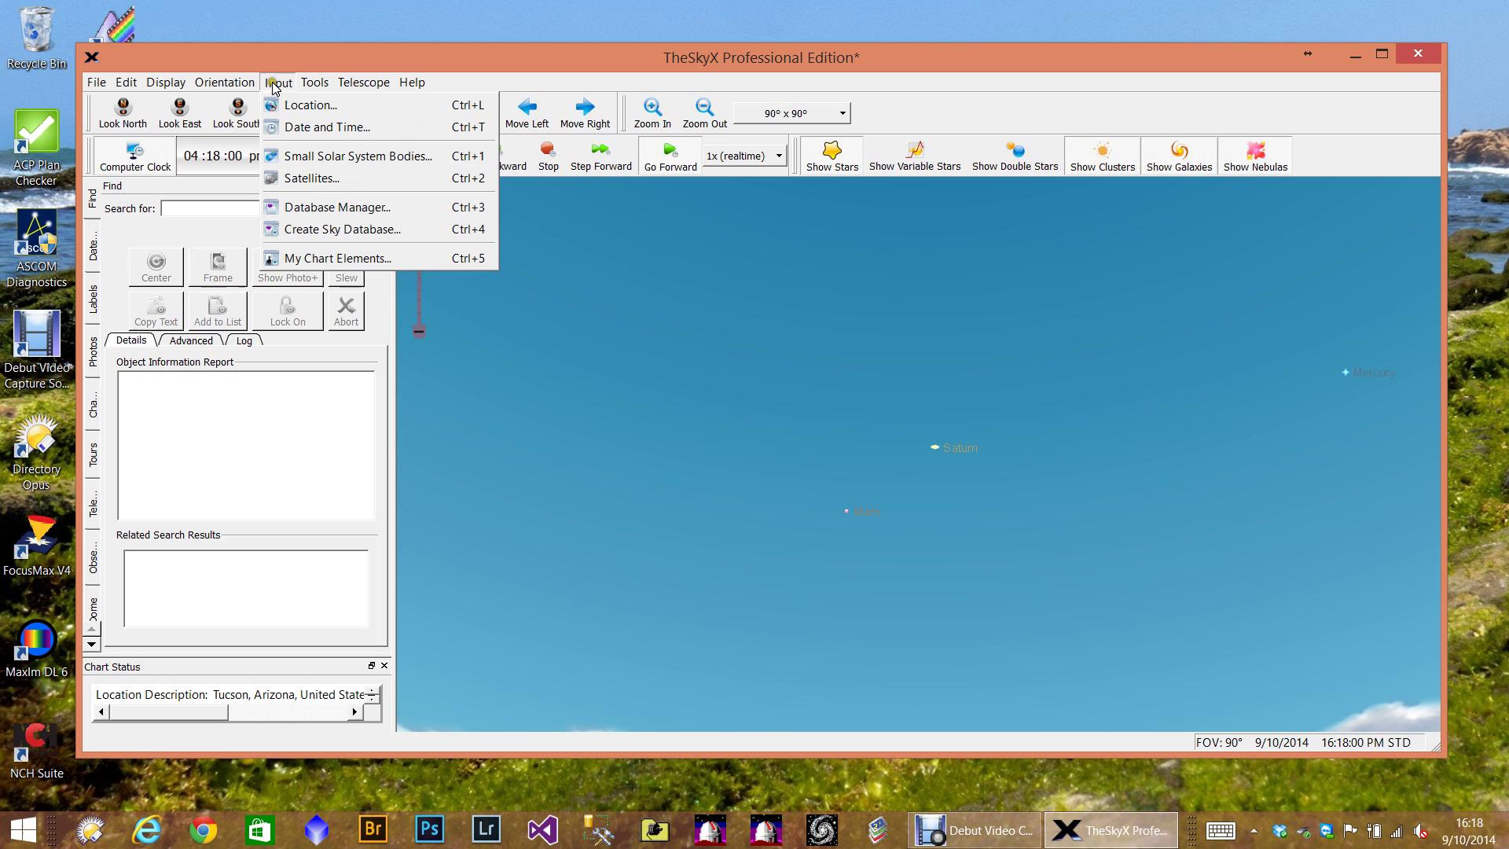
{"action": "left_click", "coordinate": [306, 104]}
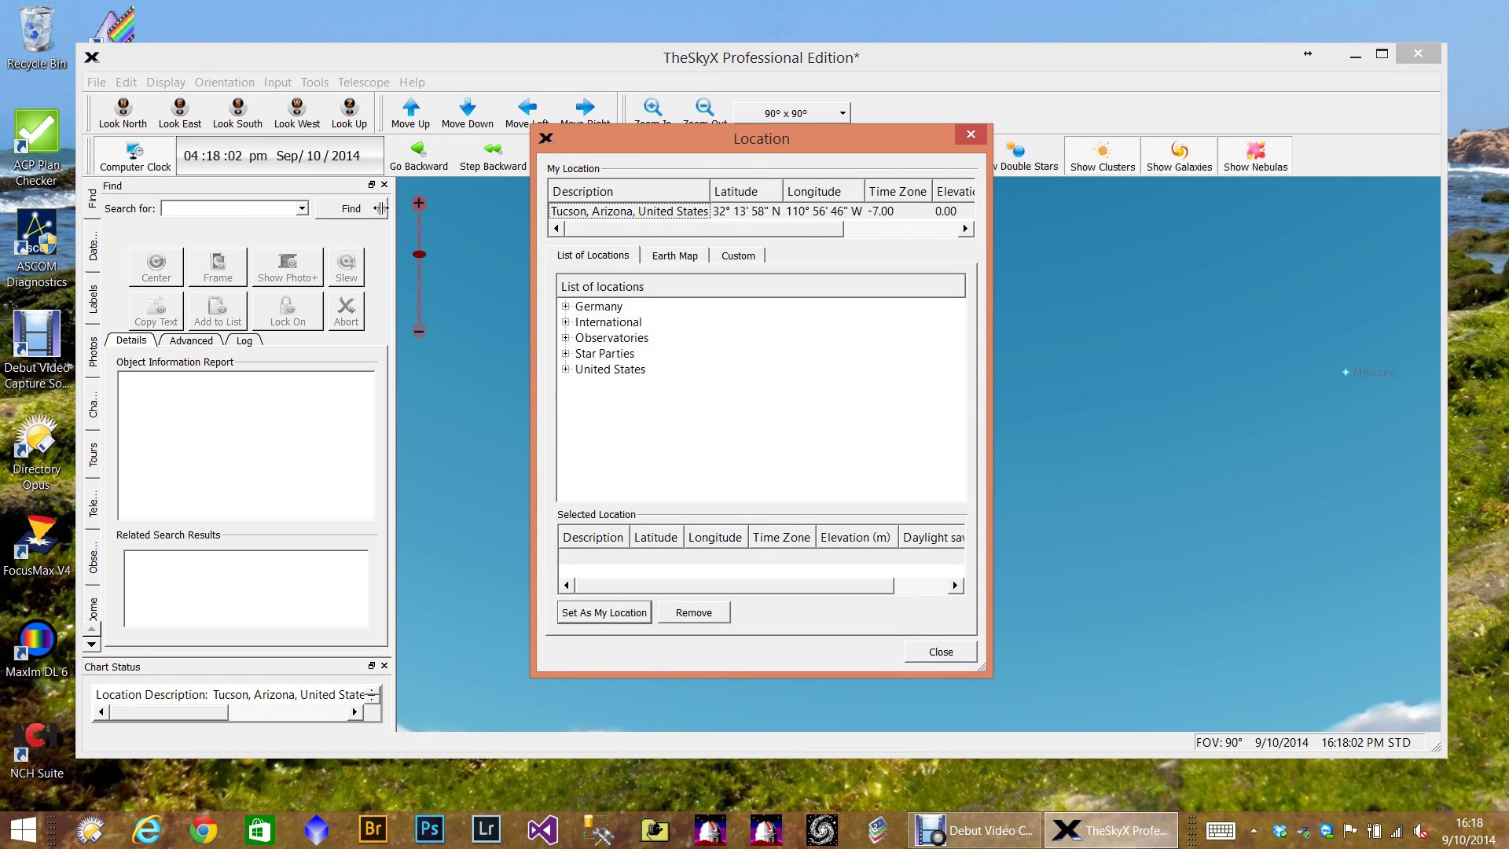
{"action": "left_click", "coordinate": [740, 257]}
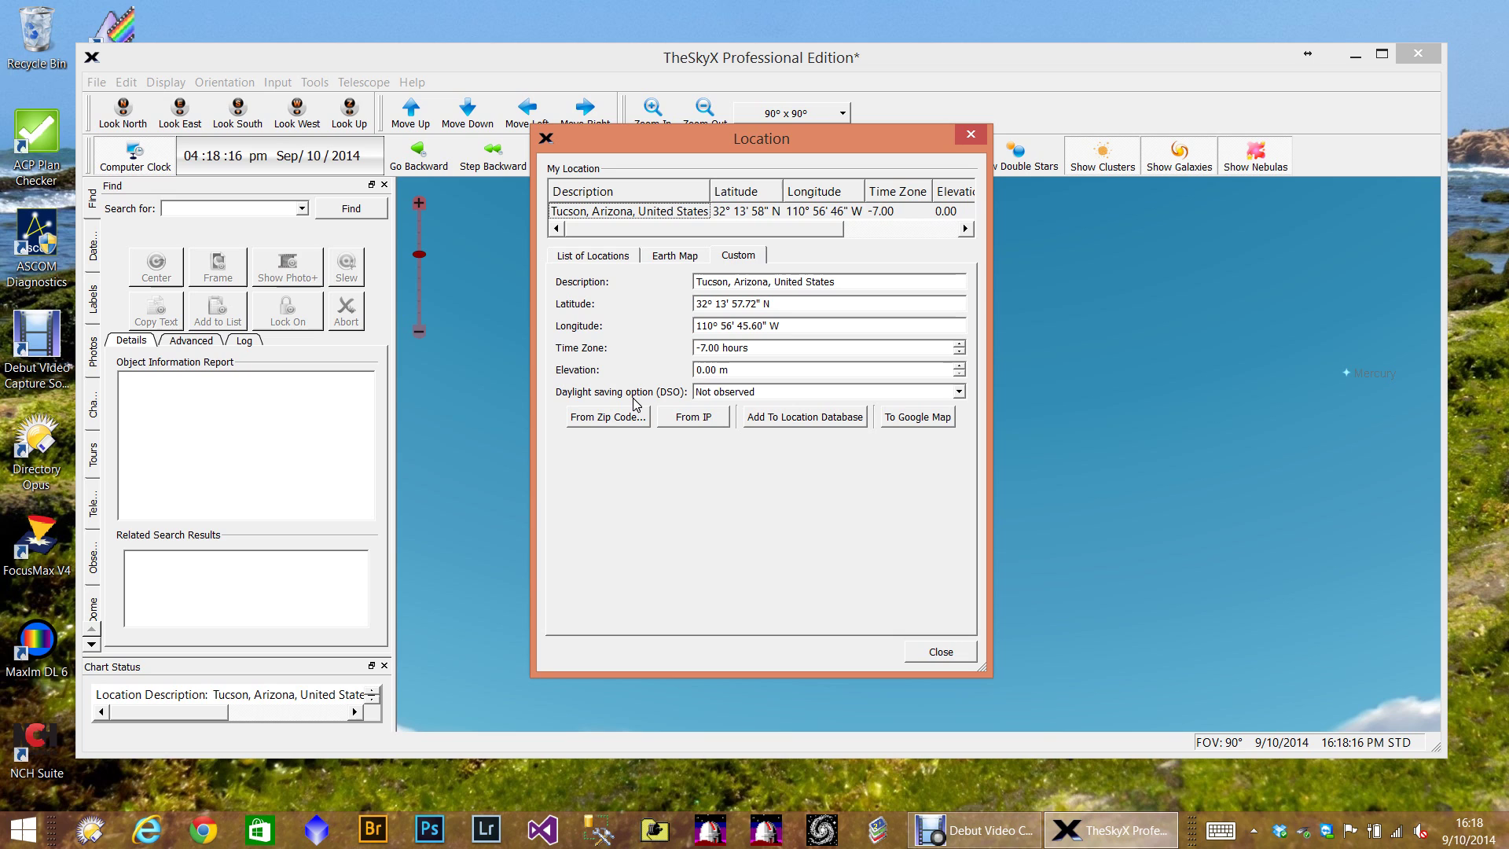
{"action": "left_click", "coordinate": [635, 370]}
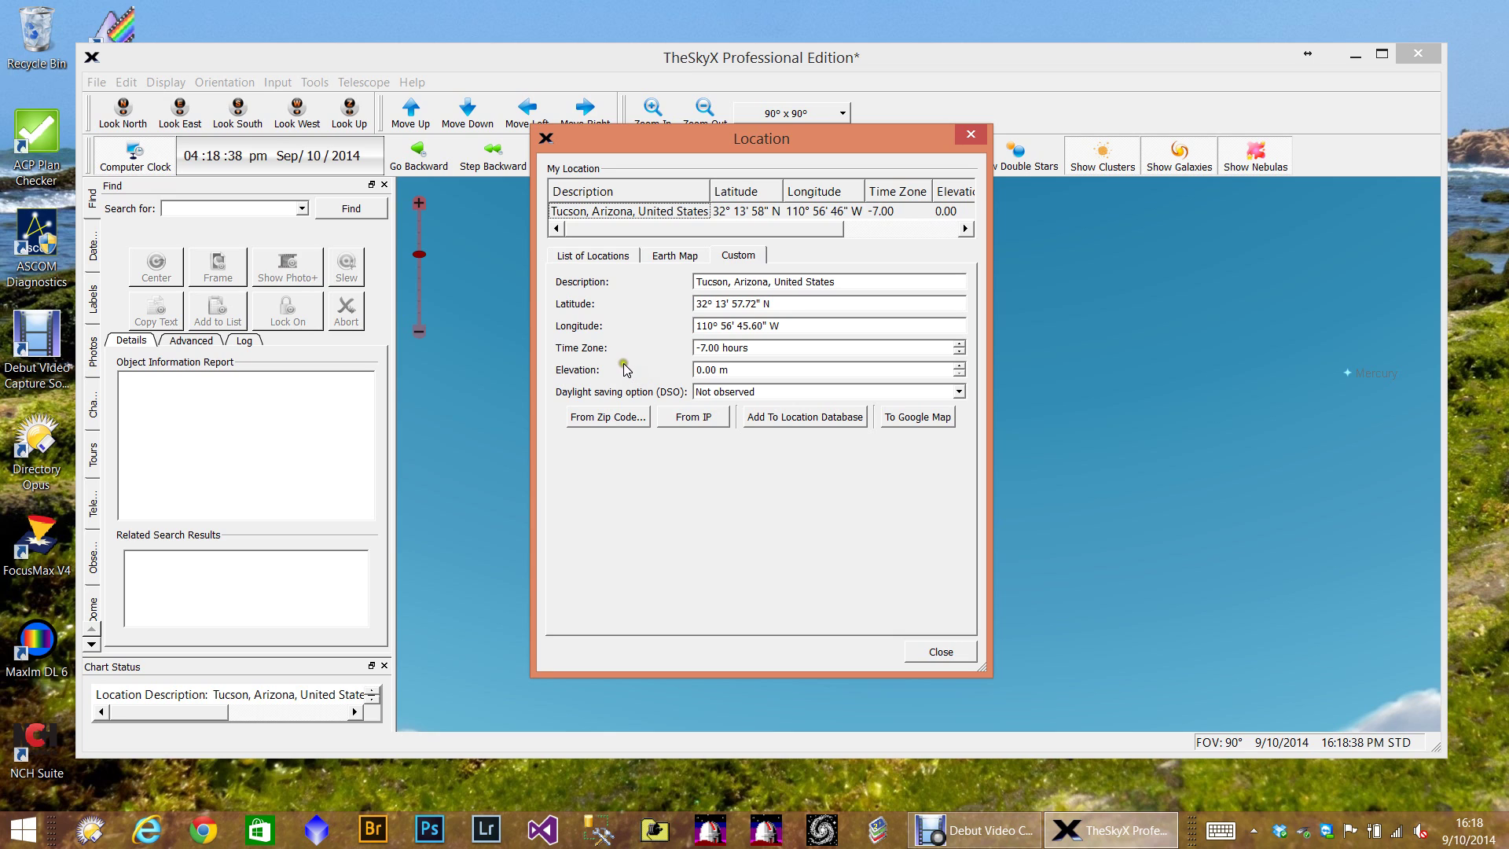
{"action": "left_click", "coordinate": [625, 365]}
{"action": "left_click", "coordinate": [798, 334]}
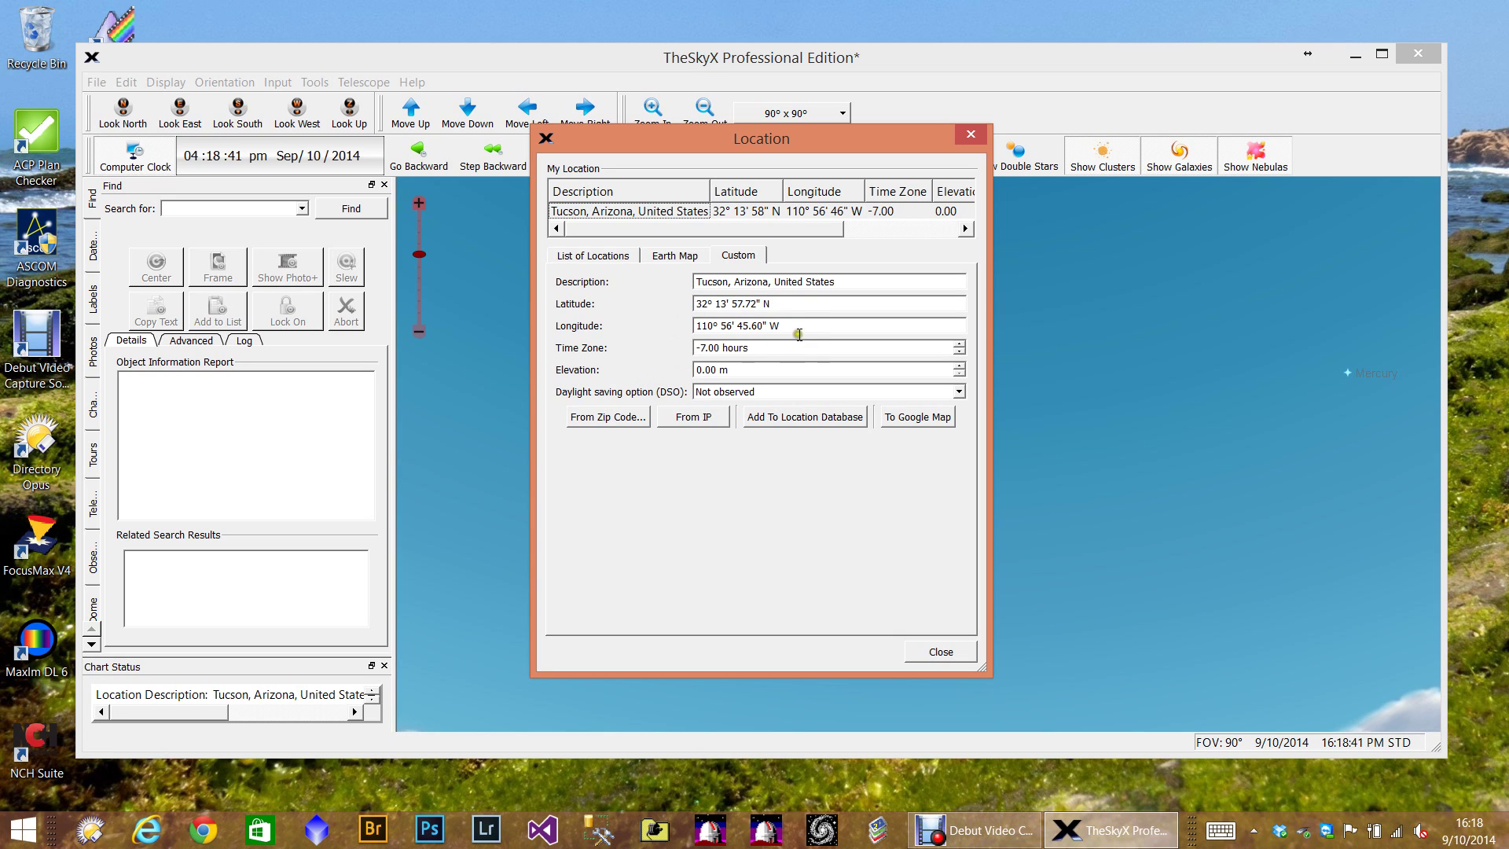
{"action": "left_click", "coordinate": [752, 303]}
{"action": "left_click", "coordinate": [786, 307]}
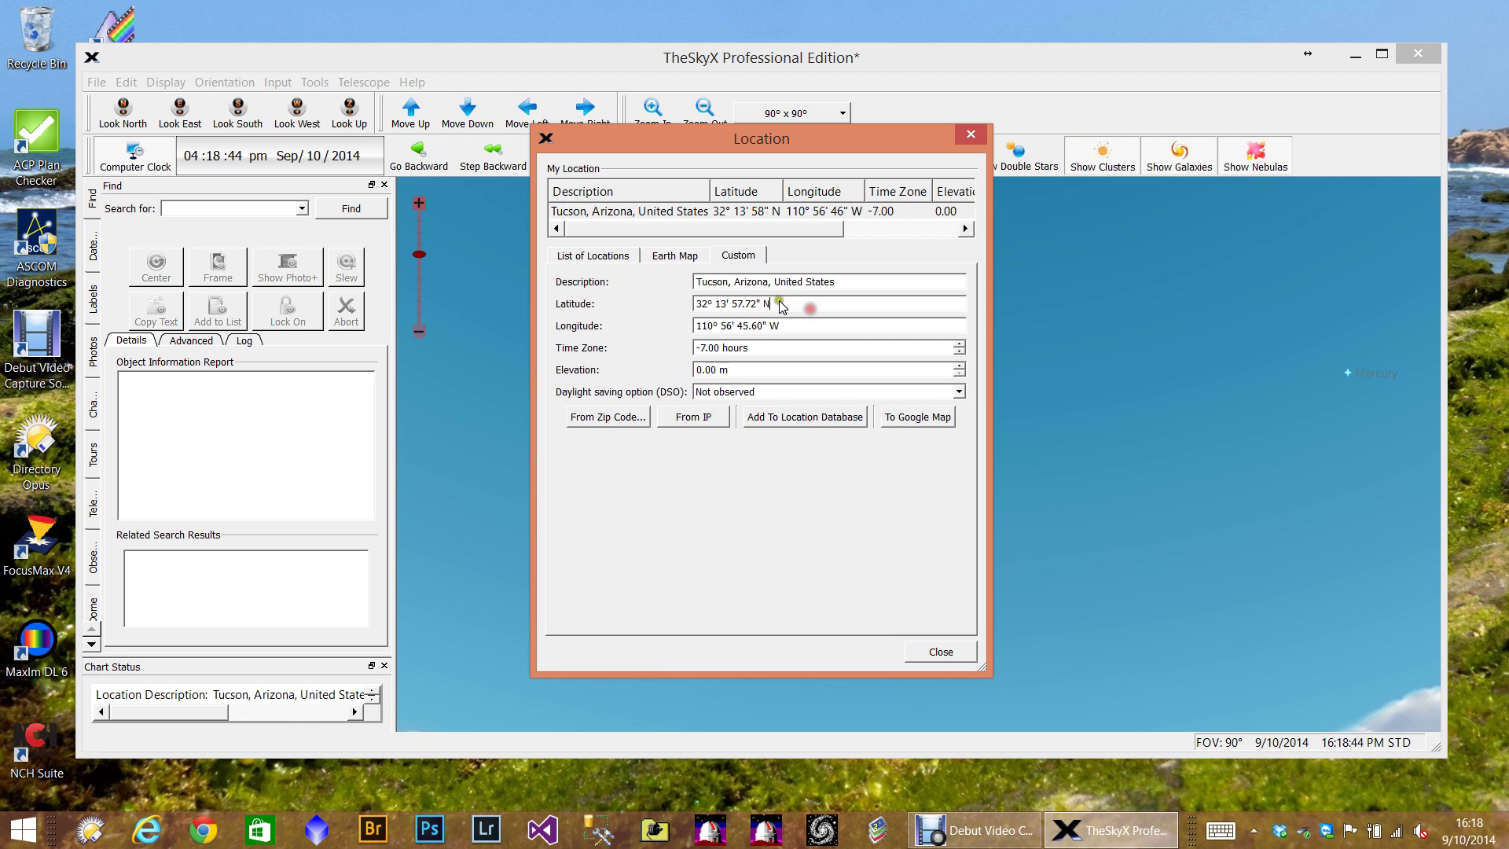
{"action": "left_click", "coordinate": [604, 271]}
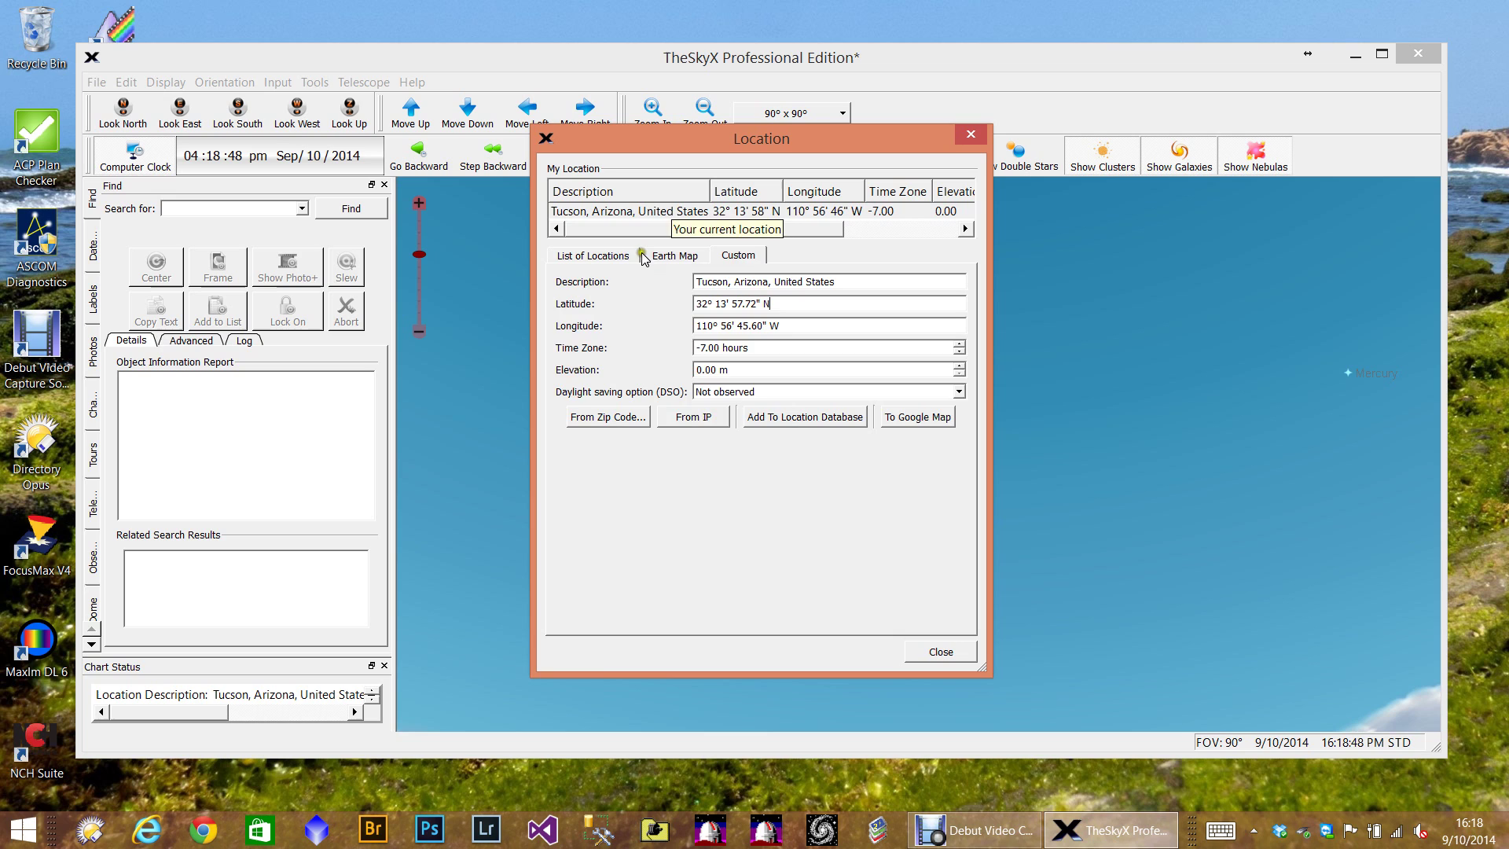
{"action": "left_click", "coordinate": [609, 254]}
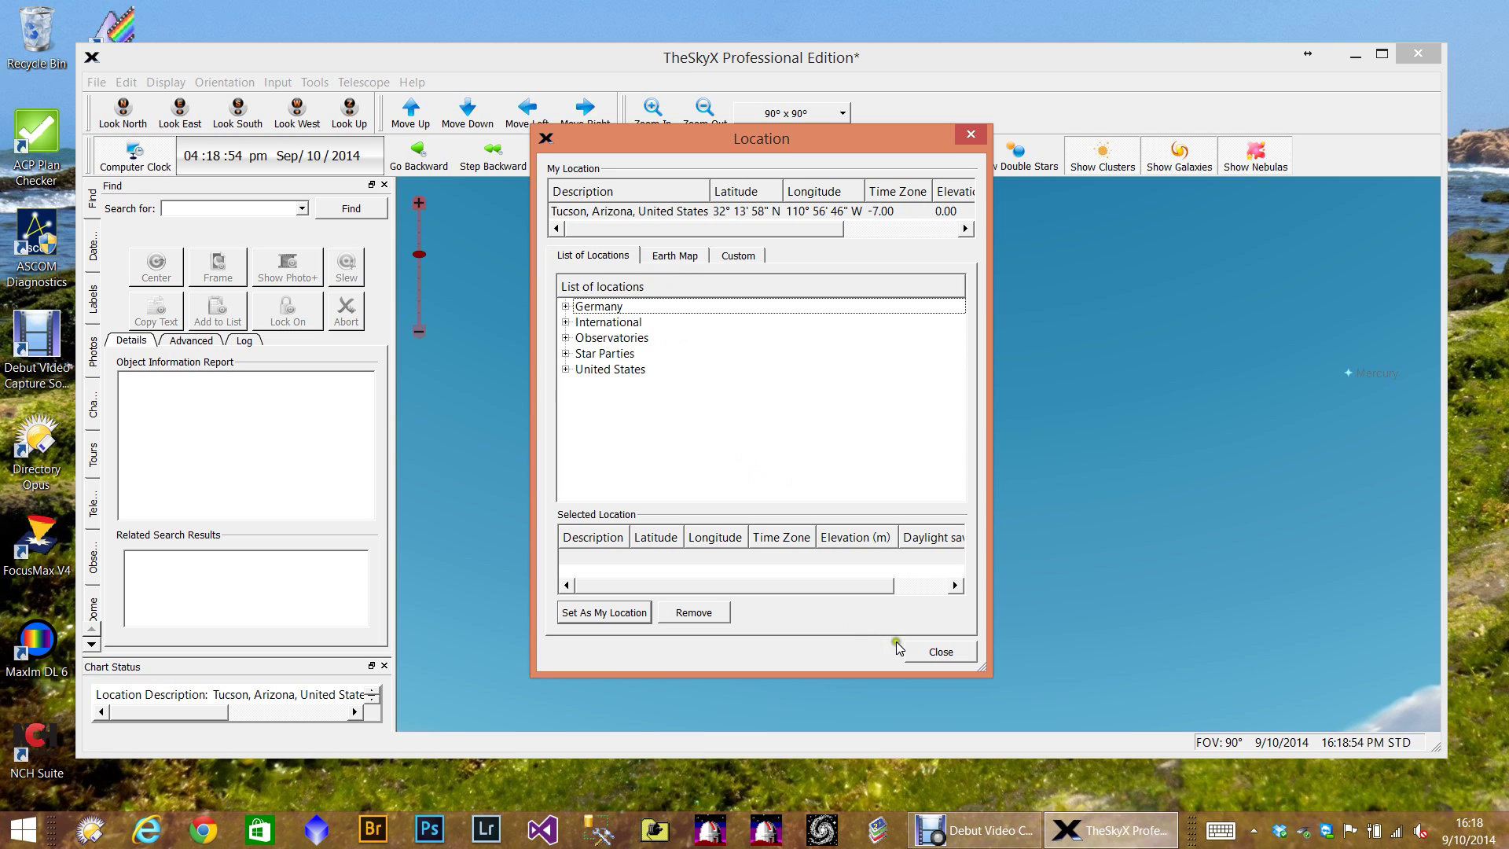
{"action": "left_click", "coordinate": [937, 653]}
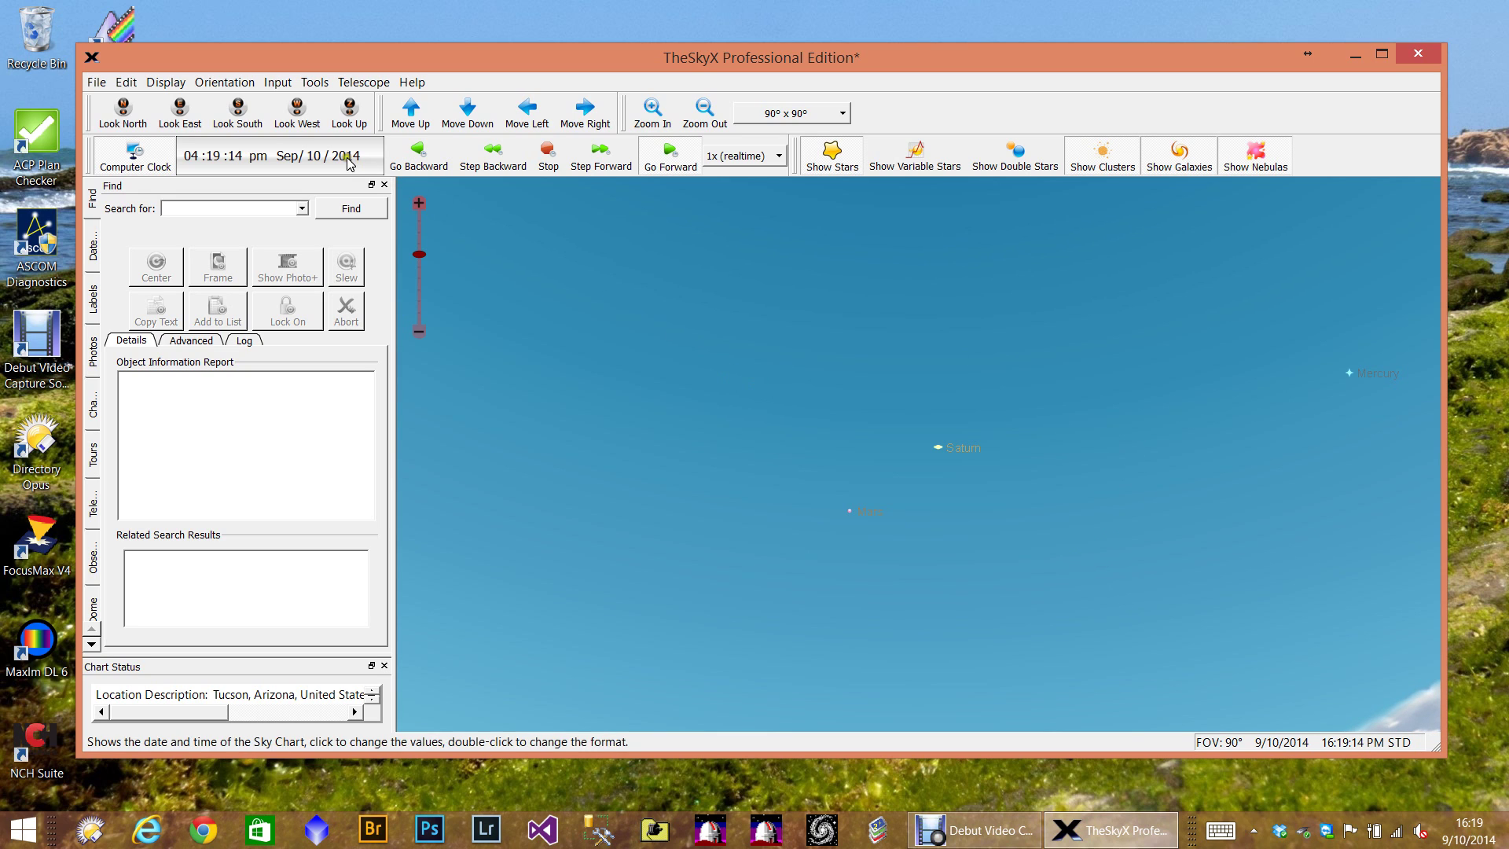
Step: Turn off the daylight display and point the sky chart straight up
{"action": "left_click", "coordinate": [171, 83]}
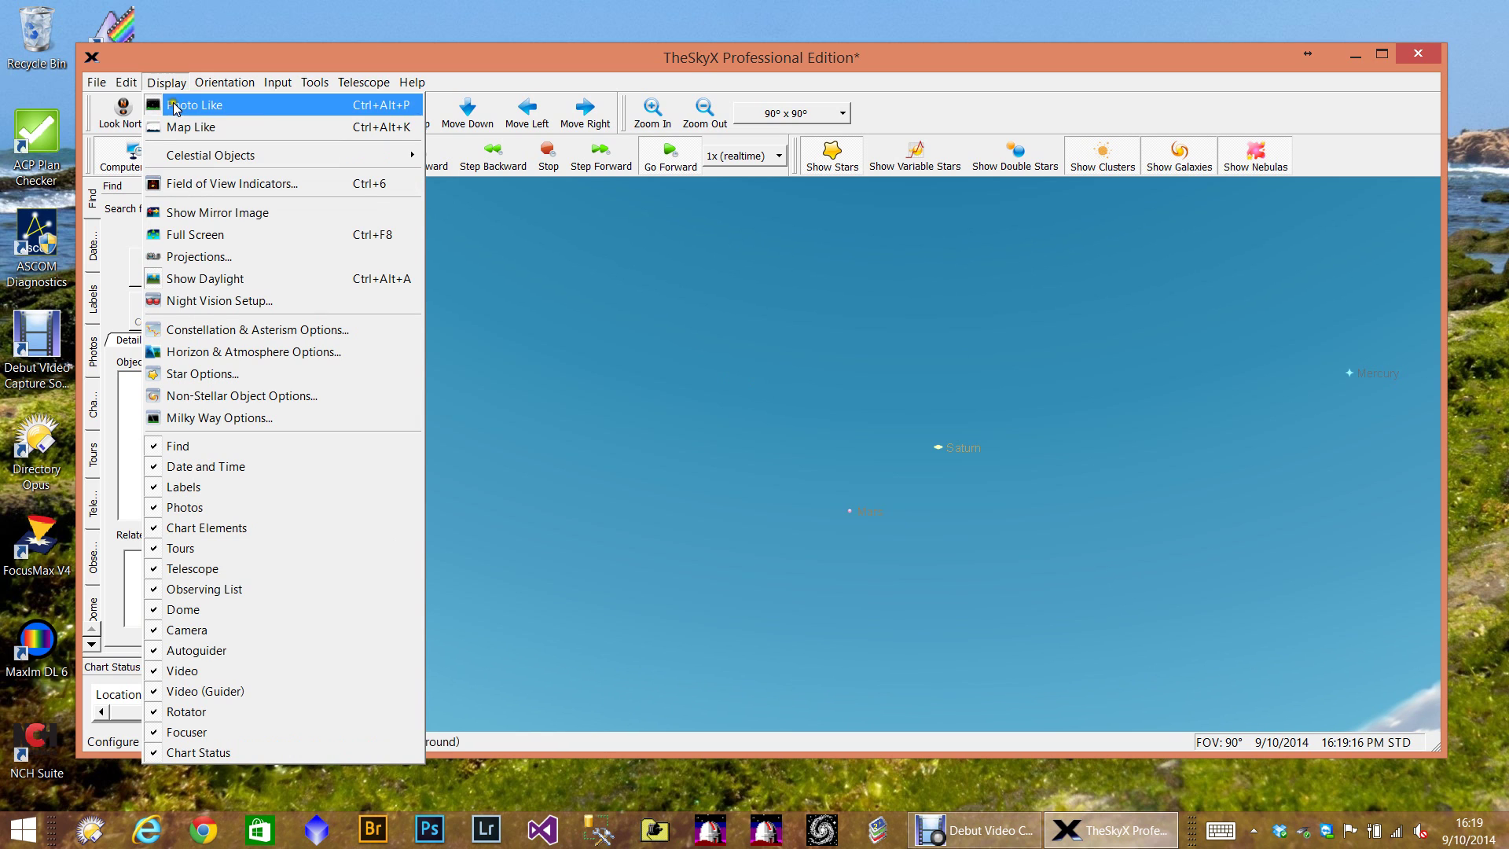
{"action": "left_click", "coordinate": [207, 281]}
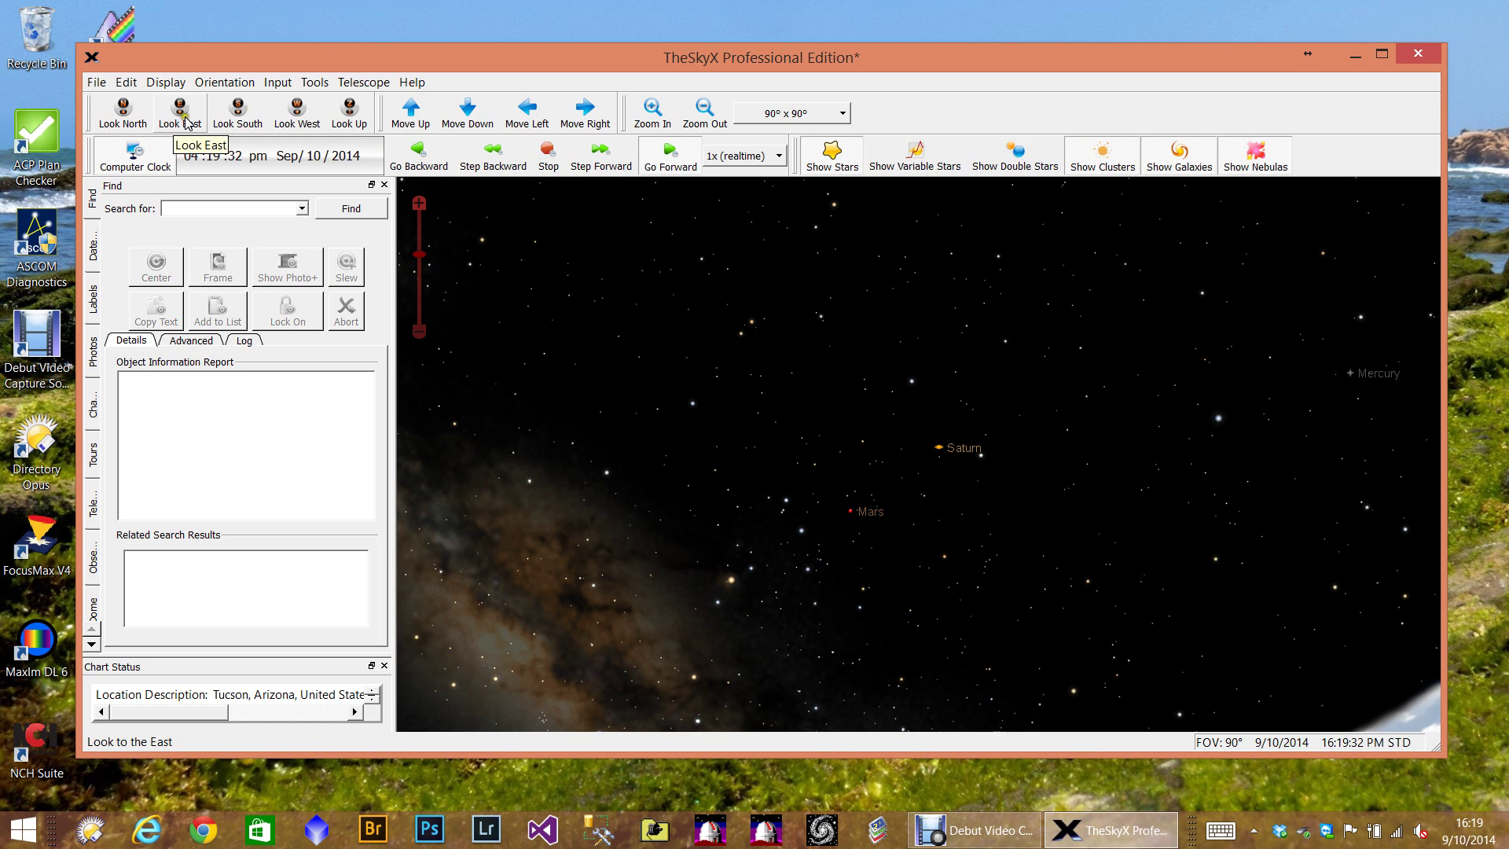
{"action": "left_click", "coordinate": [351, 109]}
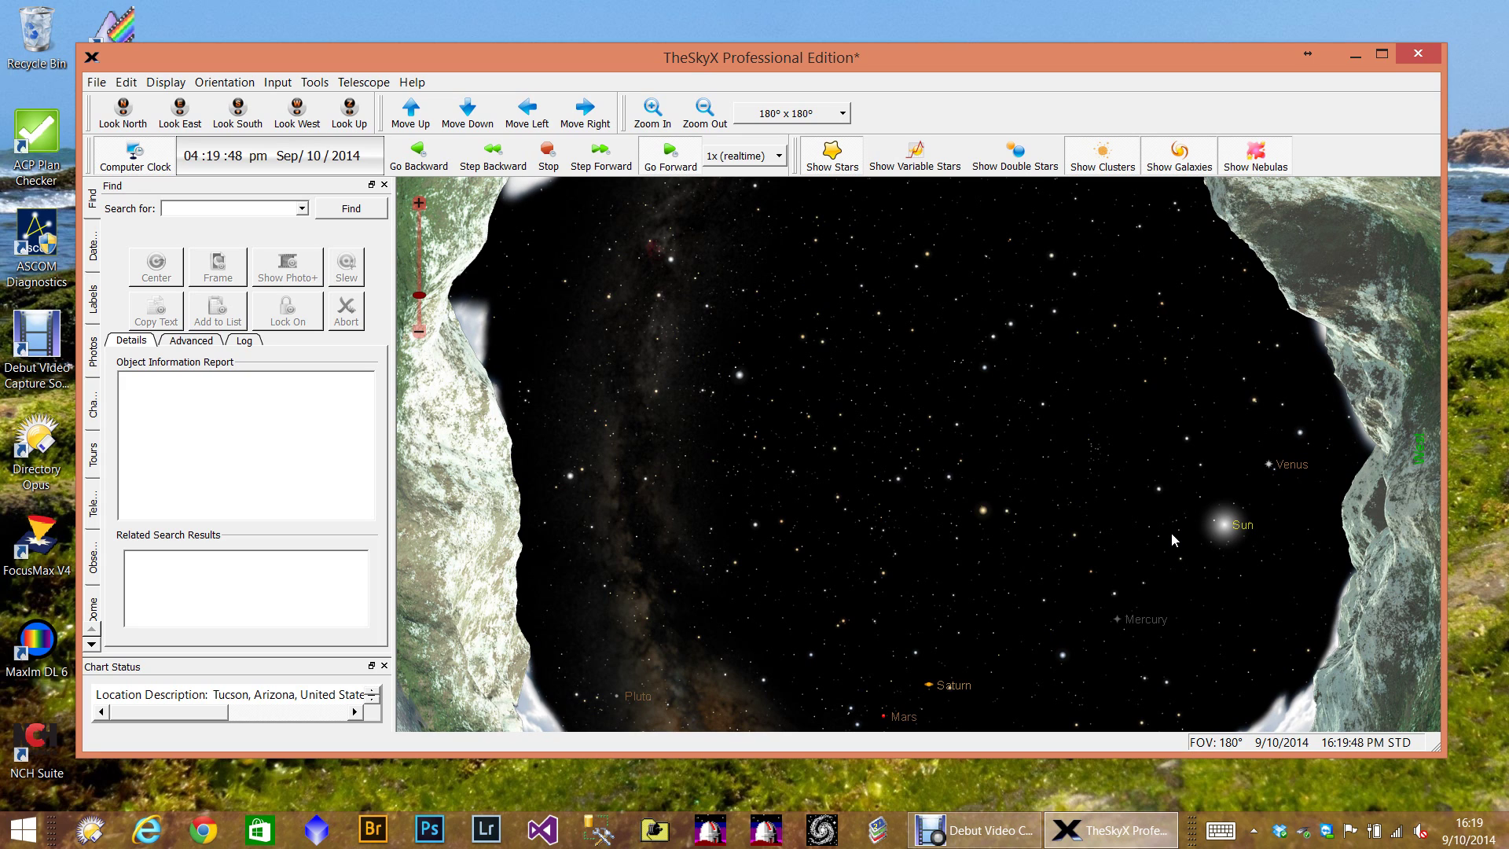
{"action": "mouse_move", "coordinate": [872, 370]}
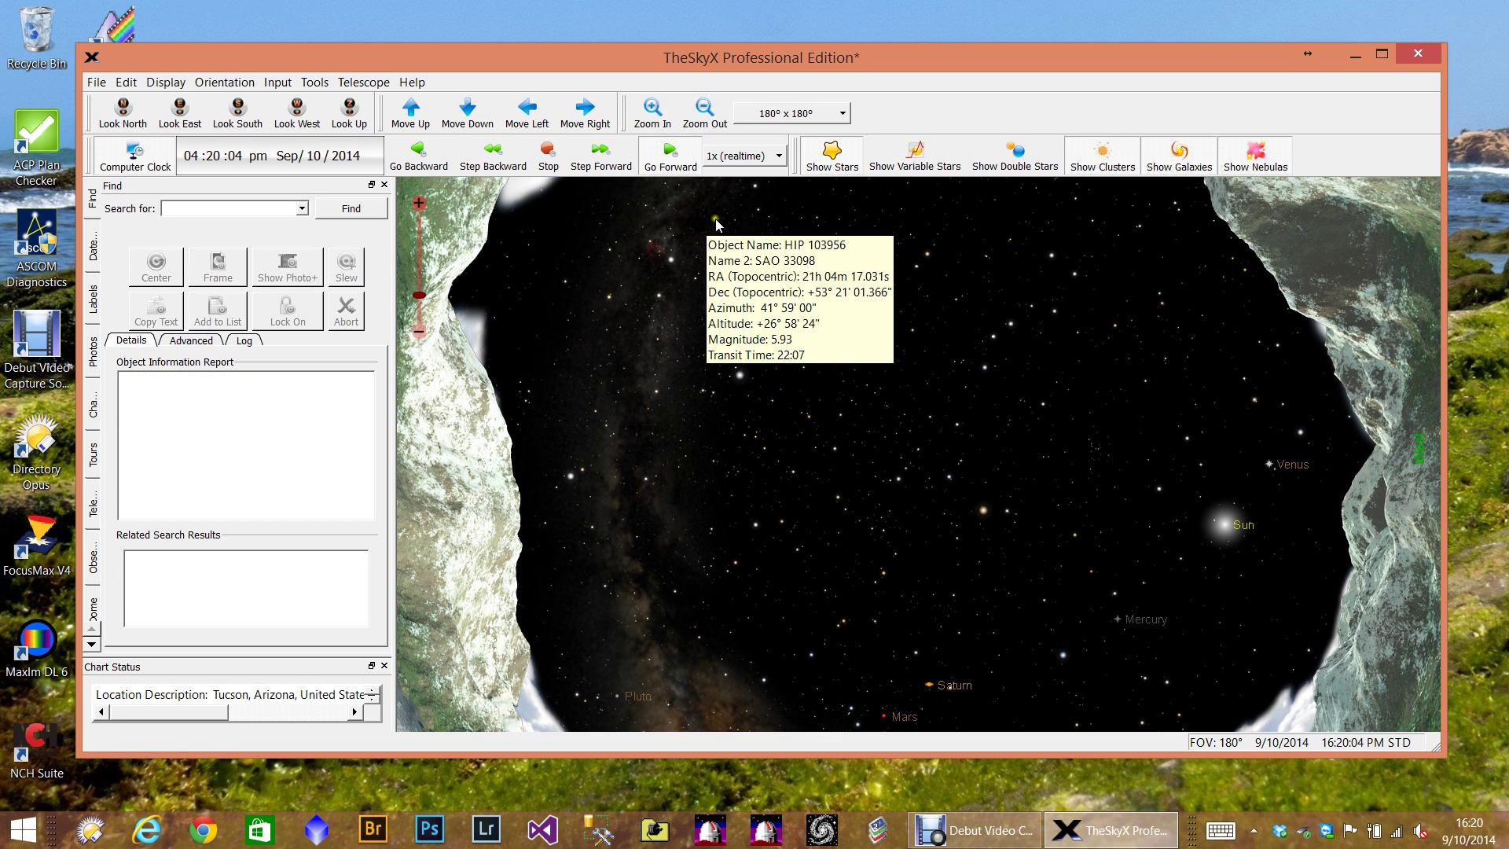
Step: Hide the Dome window from the workspace
{"action": "right_click", "coordinate": [932, 119]}
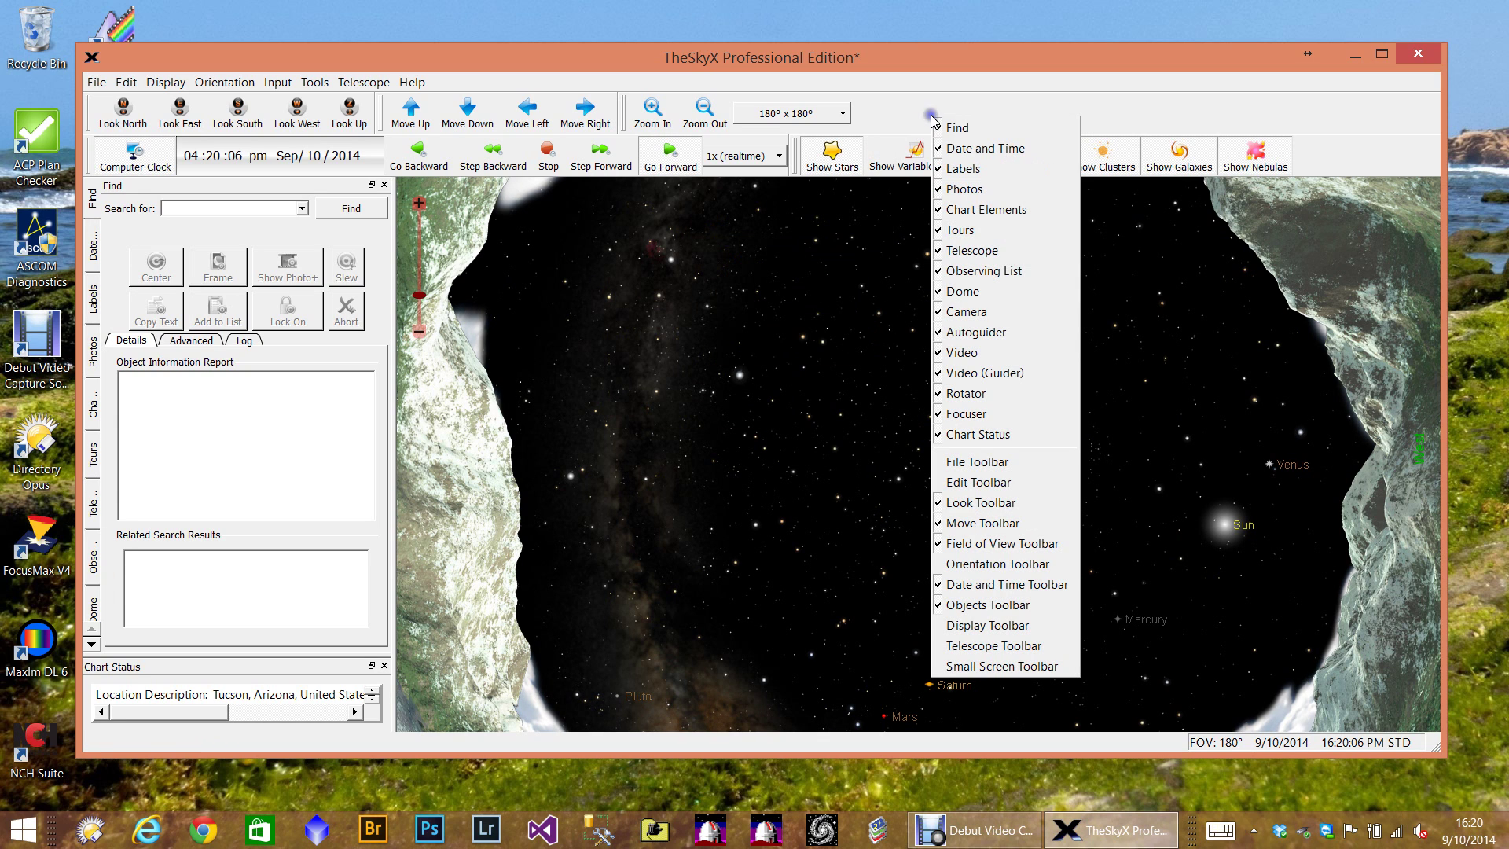
{"action": "left_click", "coordinate": [953, 292]}
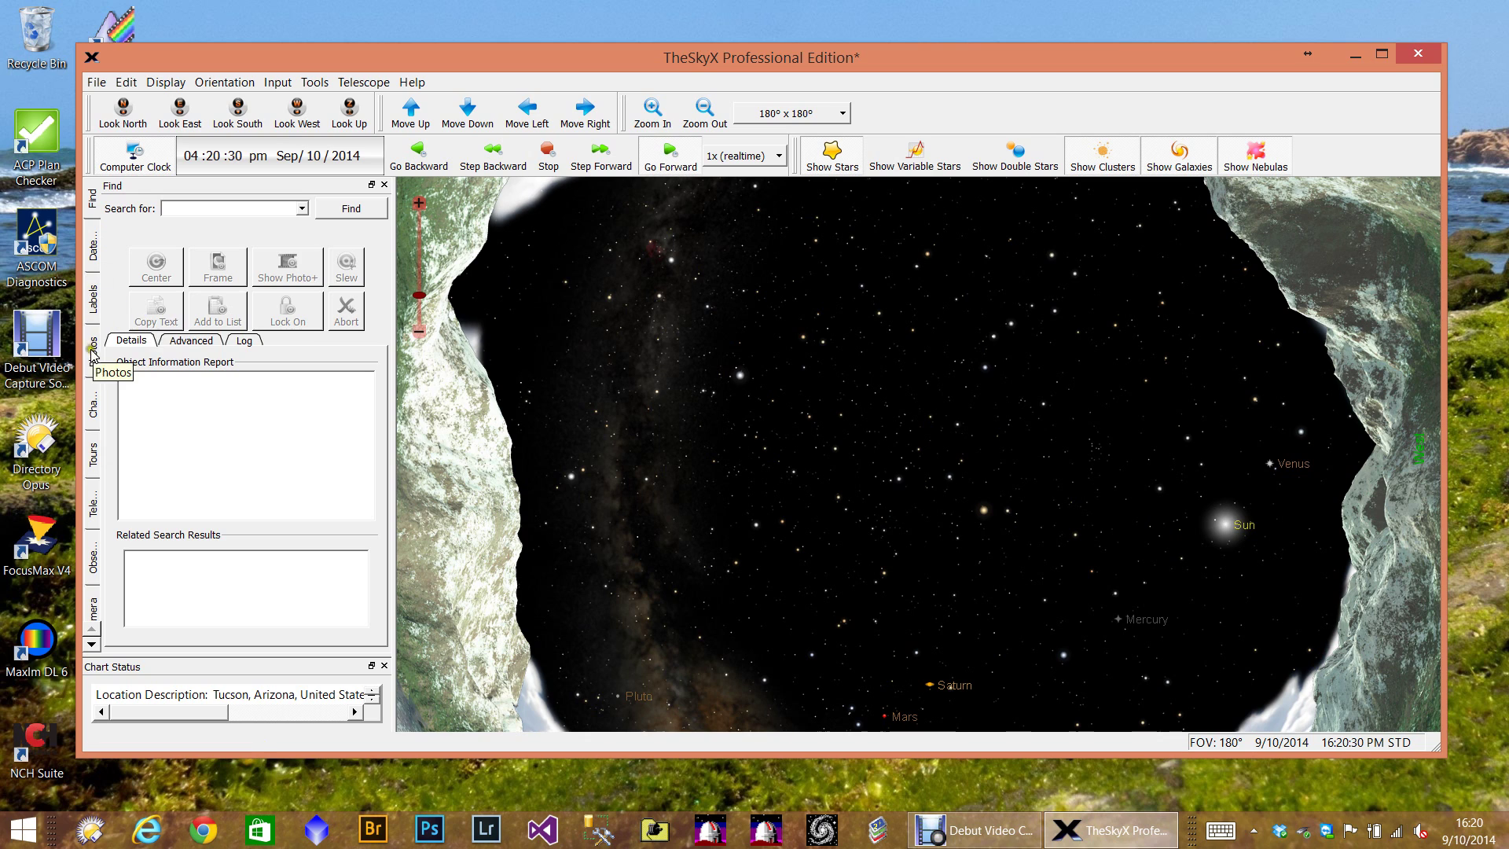
Step: Show the Meridian and Constellation Figure reference lines on the sky chart
{"action": "left_click", "coordinate": [93, 407]}
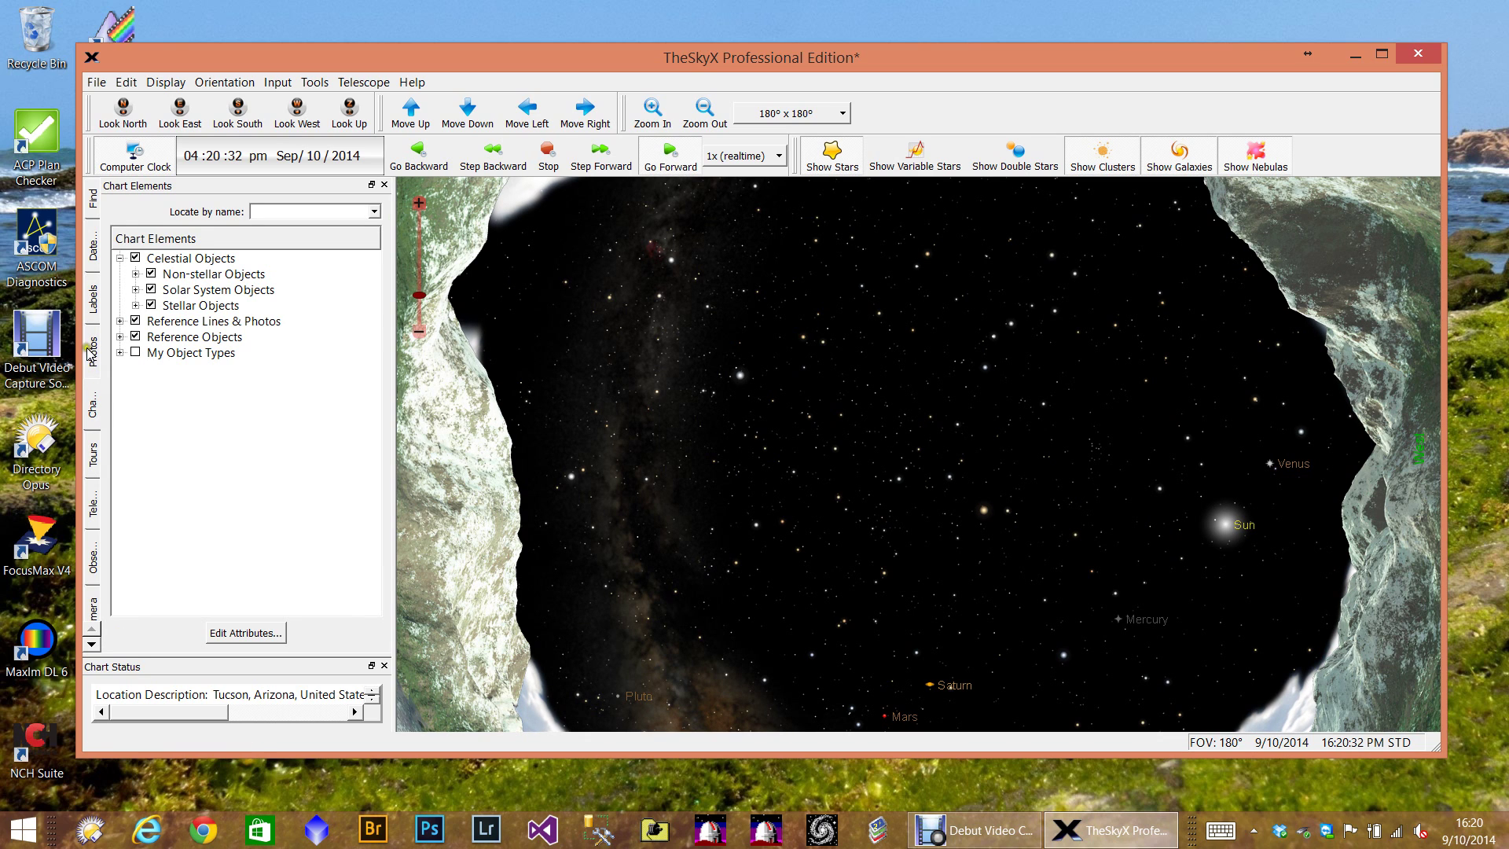
{"action": "left_click", "coordinate": [120, 320]}
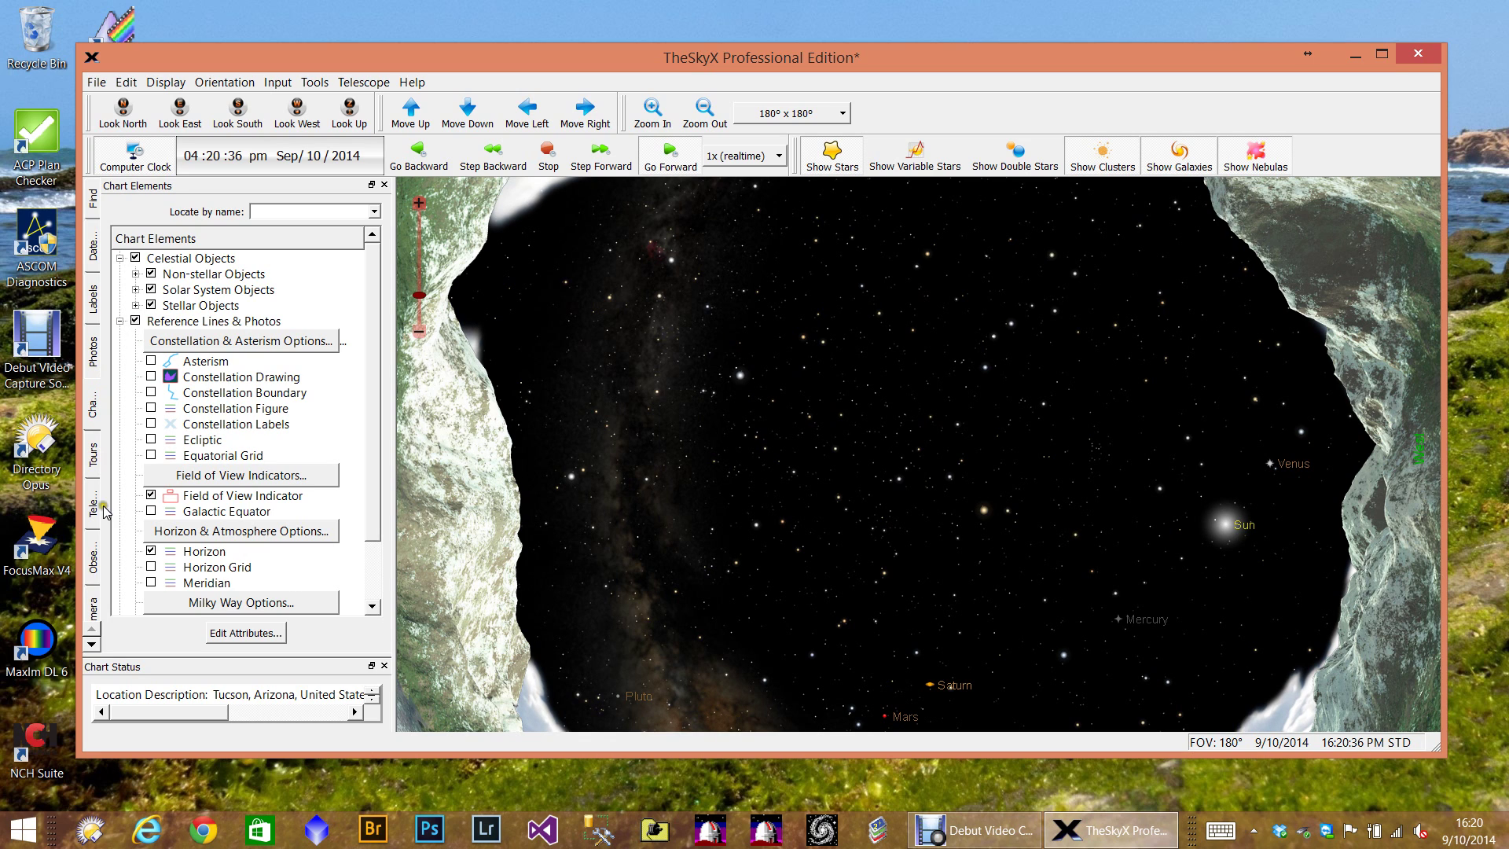
{"action": "left_click", "coordinate": [152, 582]}
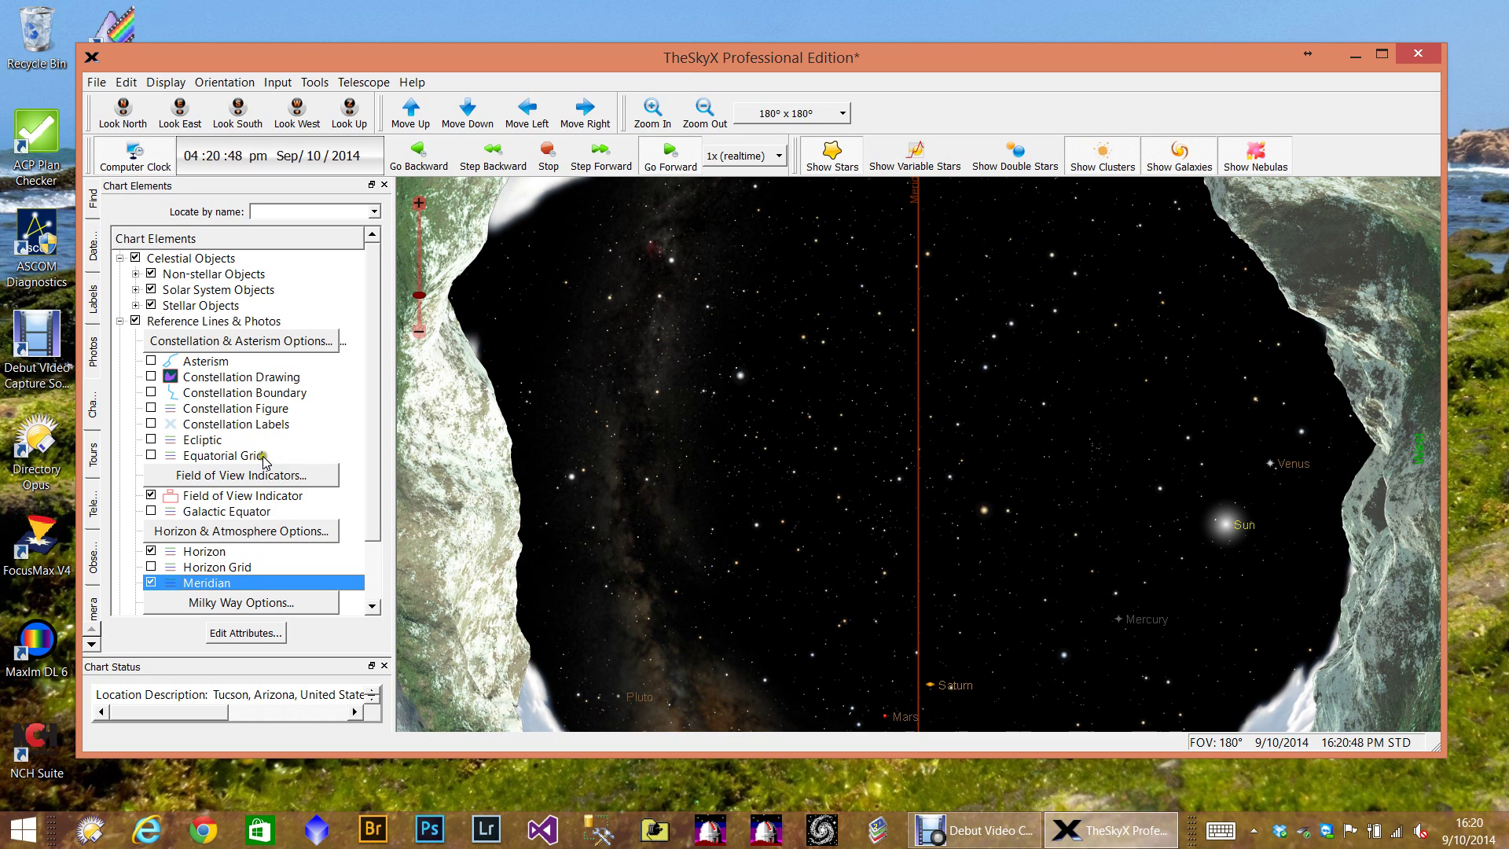
{"action": "left_click", "coordinate": [151, 409]}
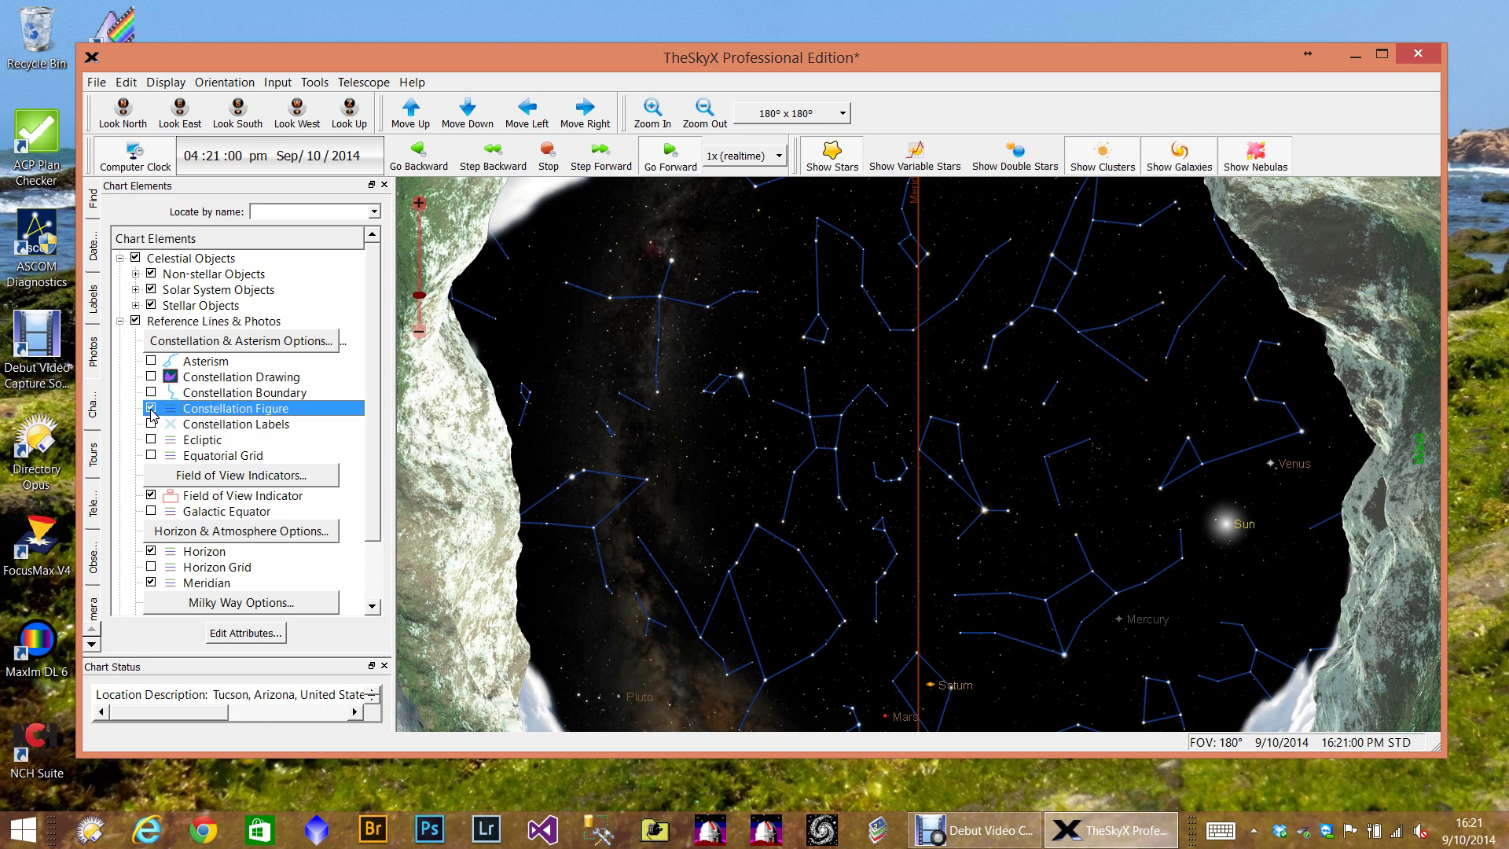
Step: Enable the common name labels for Messier Objects on the sky chart
{"action": "left_click", "coordinate": [93, 302]}
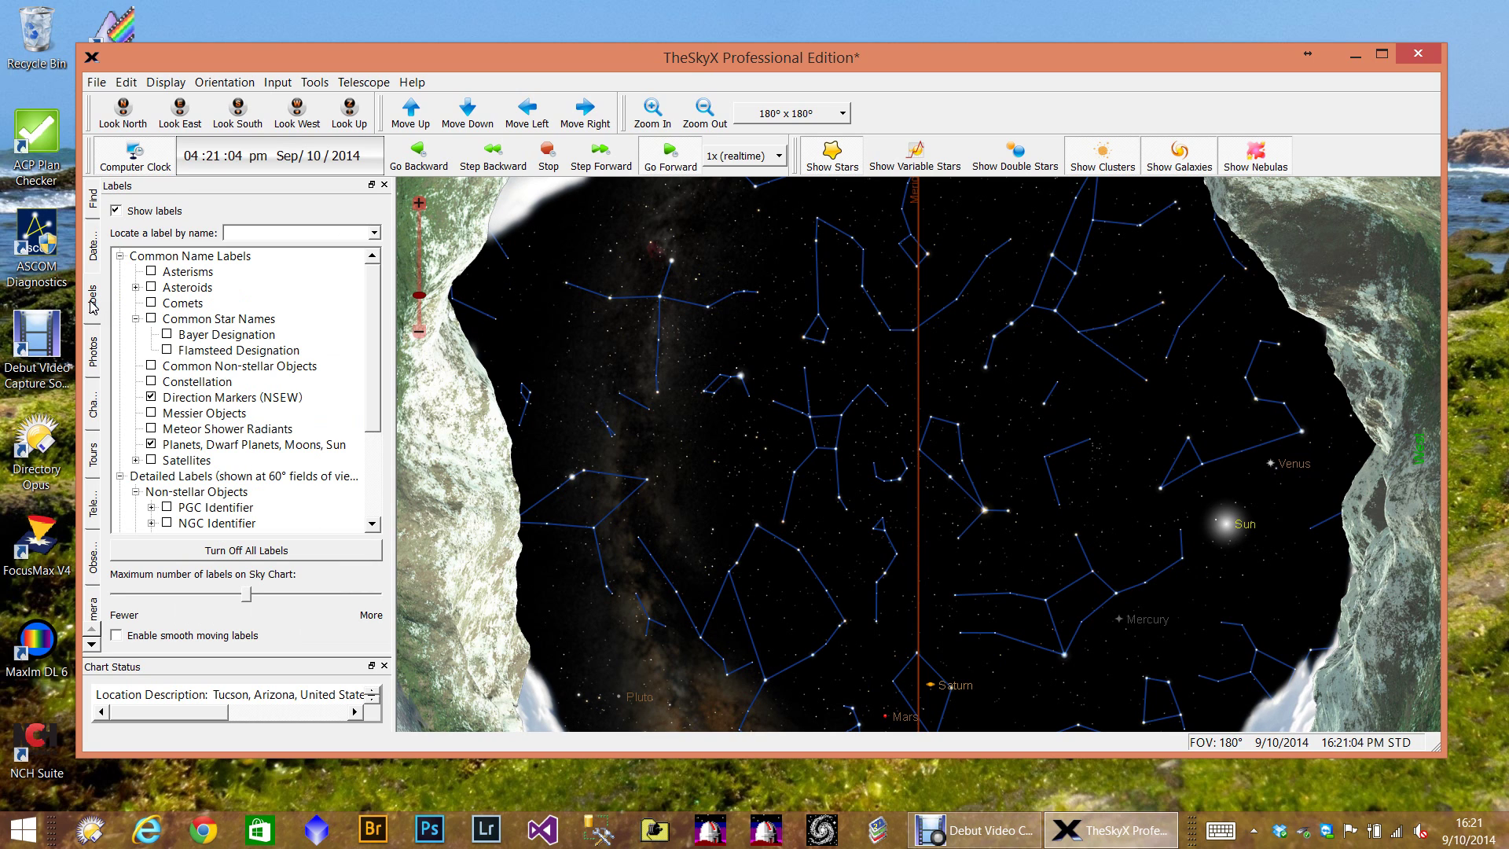
{"action": "left_click", "coordinate": [148, 414]}
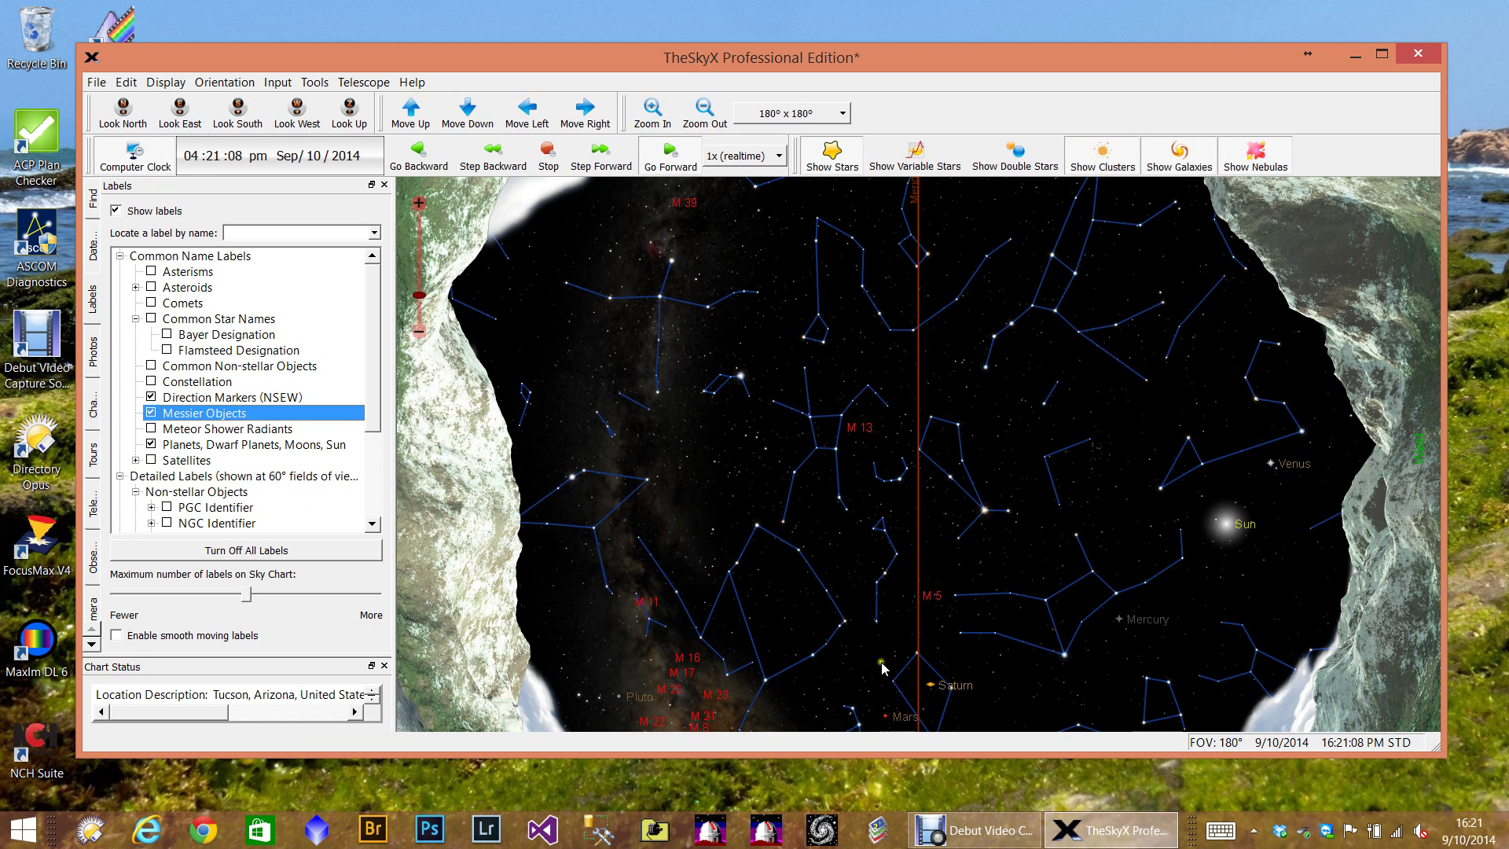
{"action": "mouse_move", "coordinate": [885, 640]}
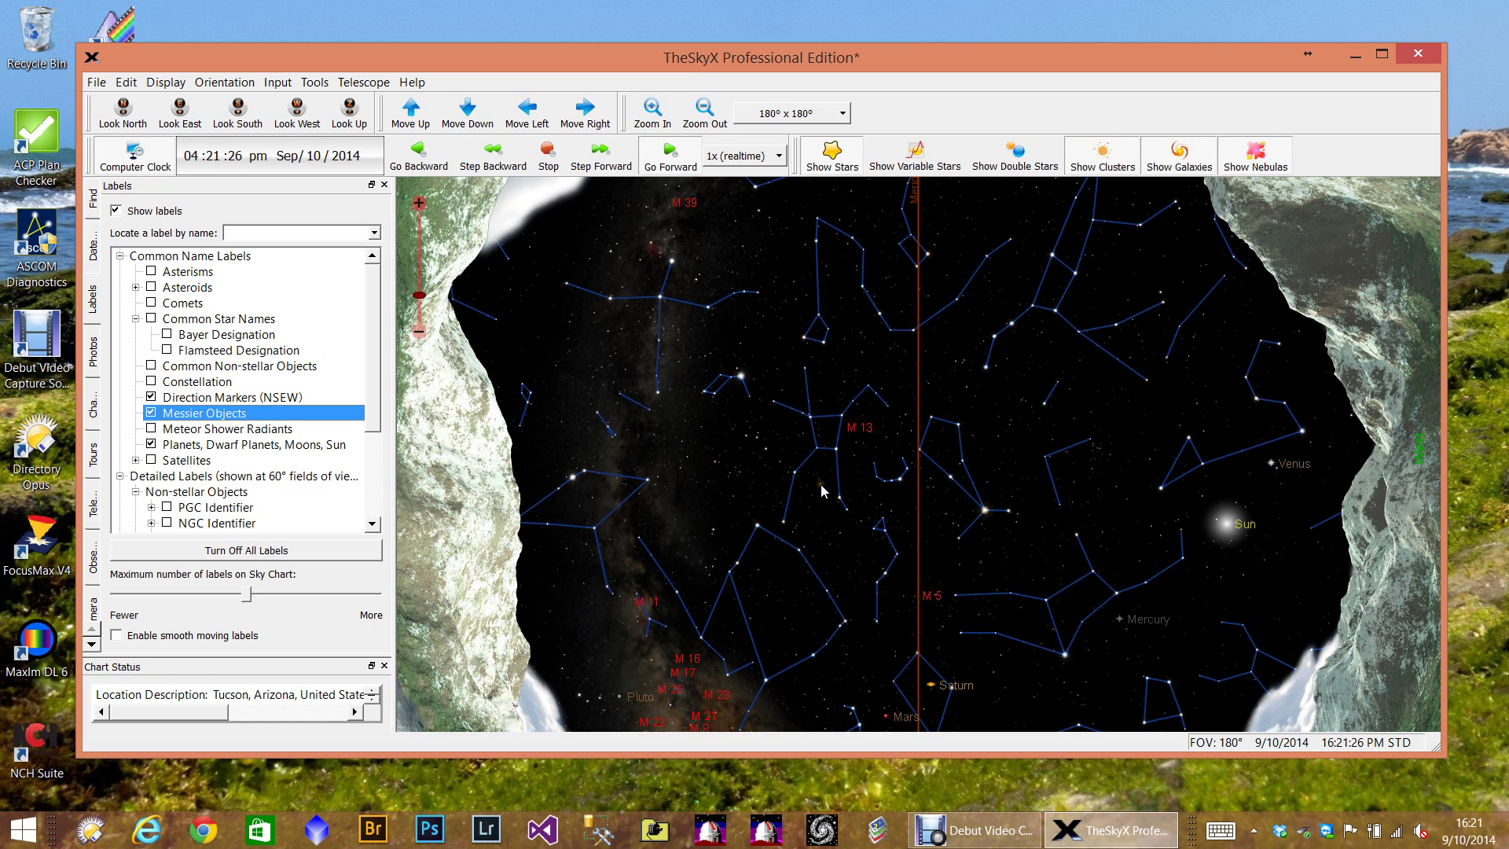
{"action": "mouse_move", "coordinate": [821, 483]}
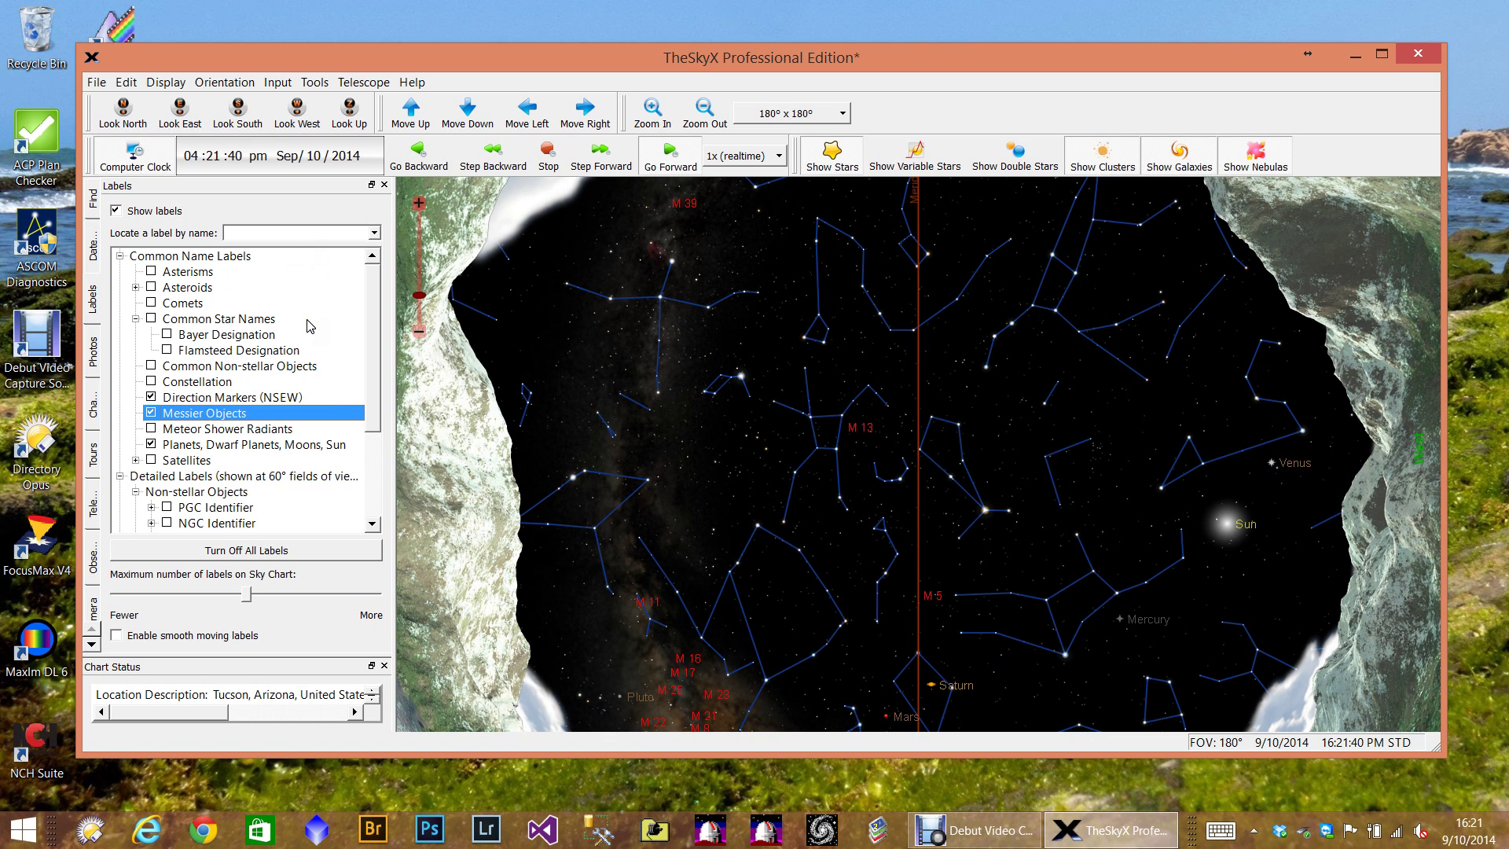
Step: Save the sky chart as "Sept 2014" in the Documents folder
{"action": "left_click", "coordinate": [106, 82]}
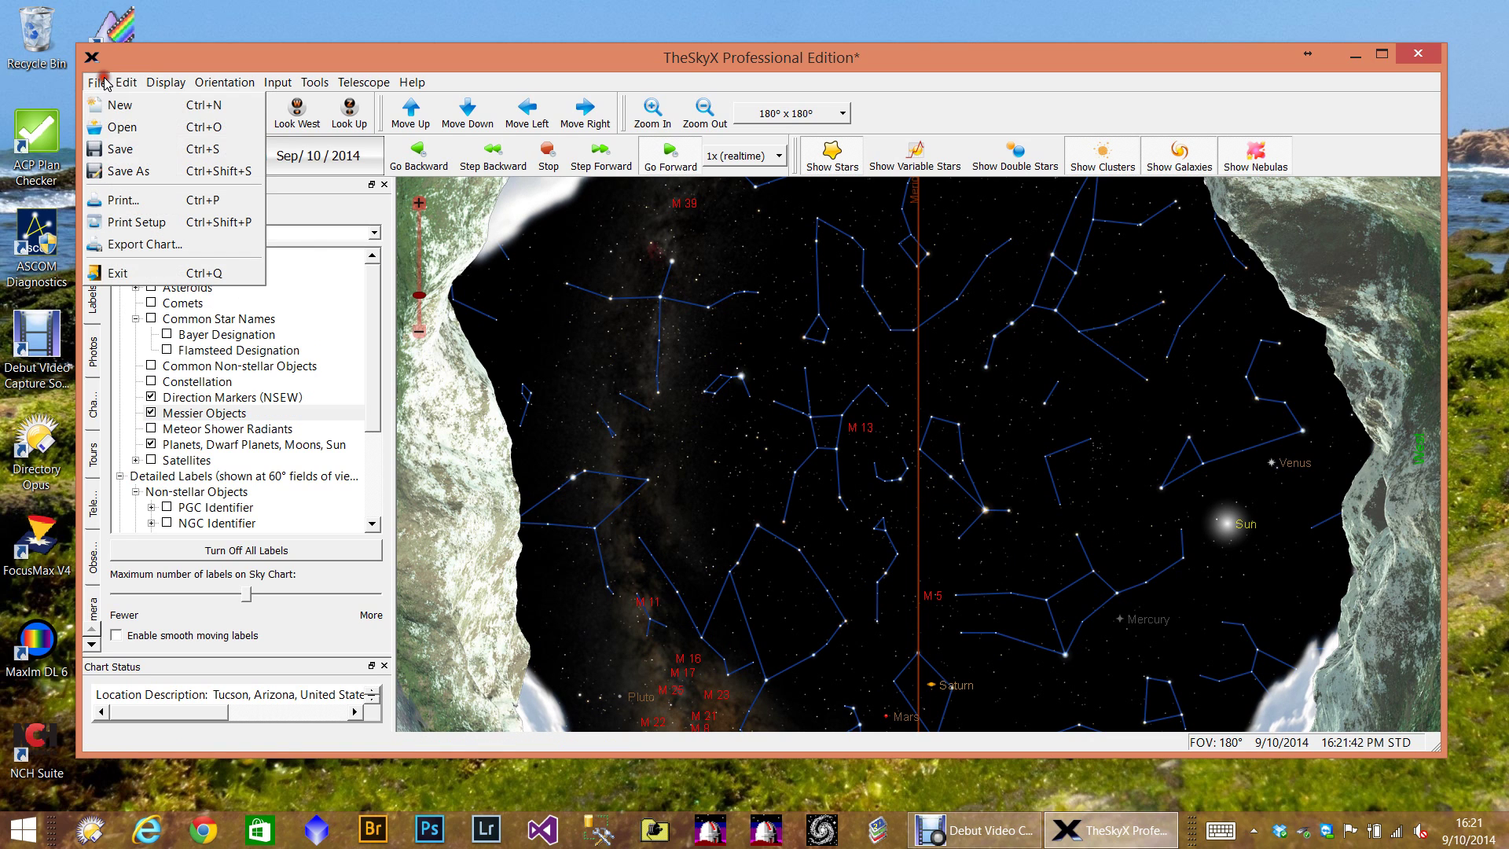
{"action": "left_click", "coordinate": [108, 154]}
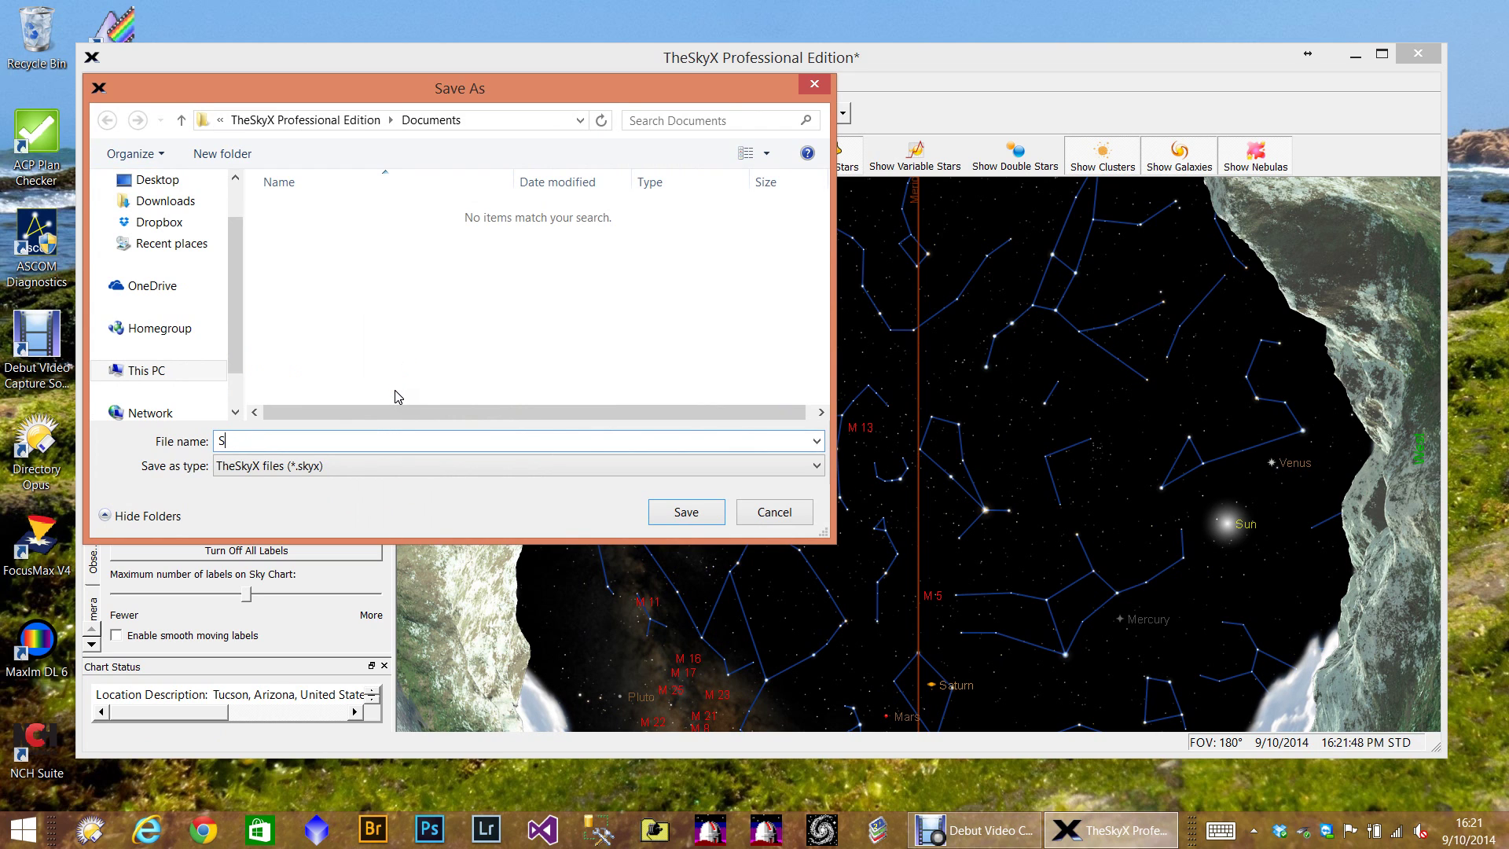
{"action": "type", "text": "Sept 2014"}
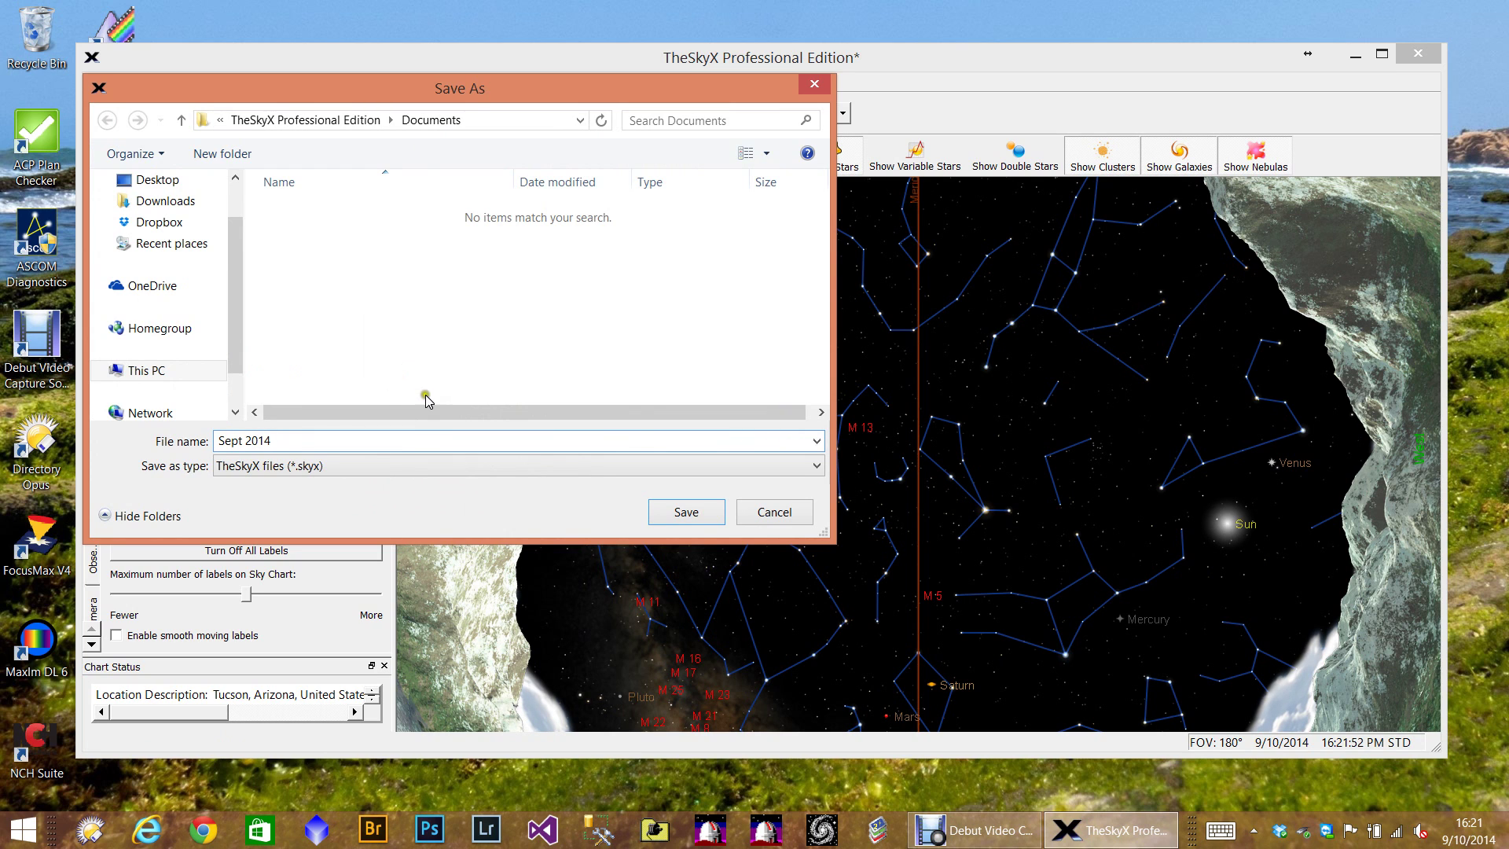
{"action": "left_click", "coordinate": [665, 515]}
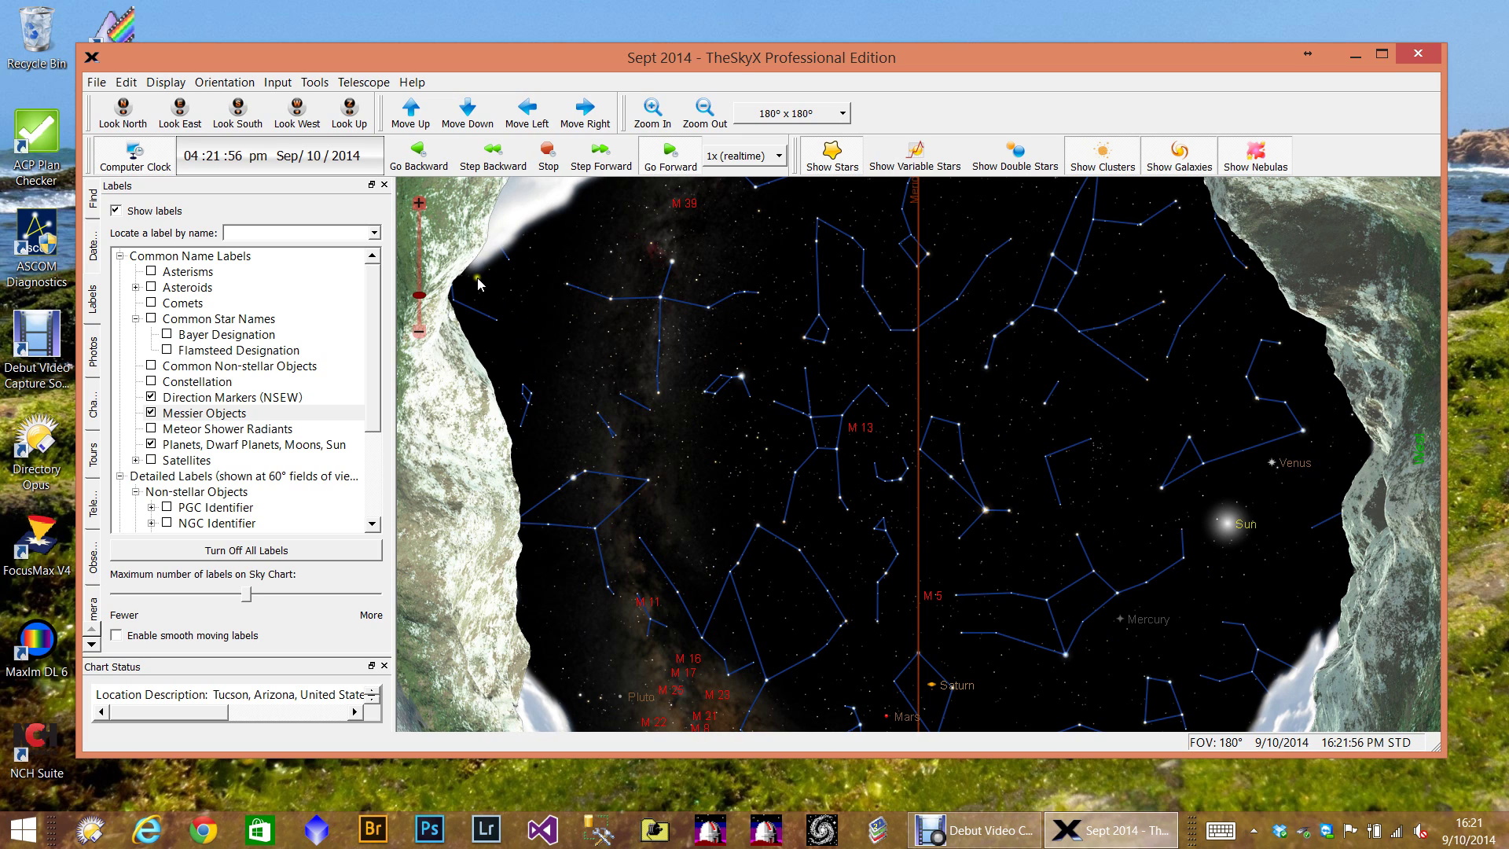
{"action": "mouse_move", "coordinate": [484, 275]}
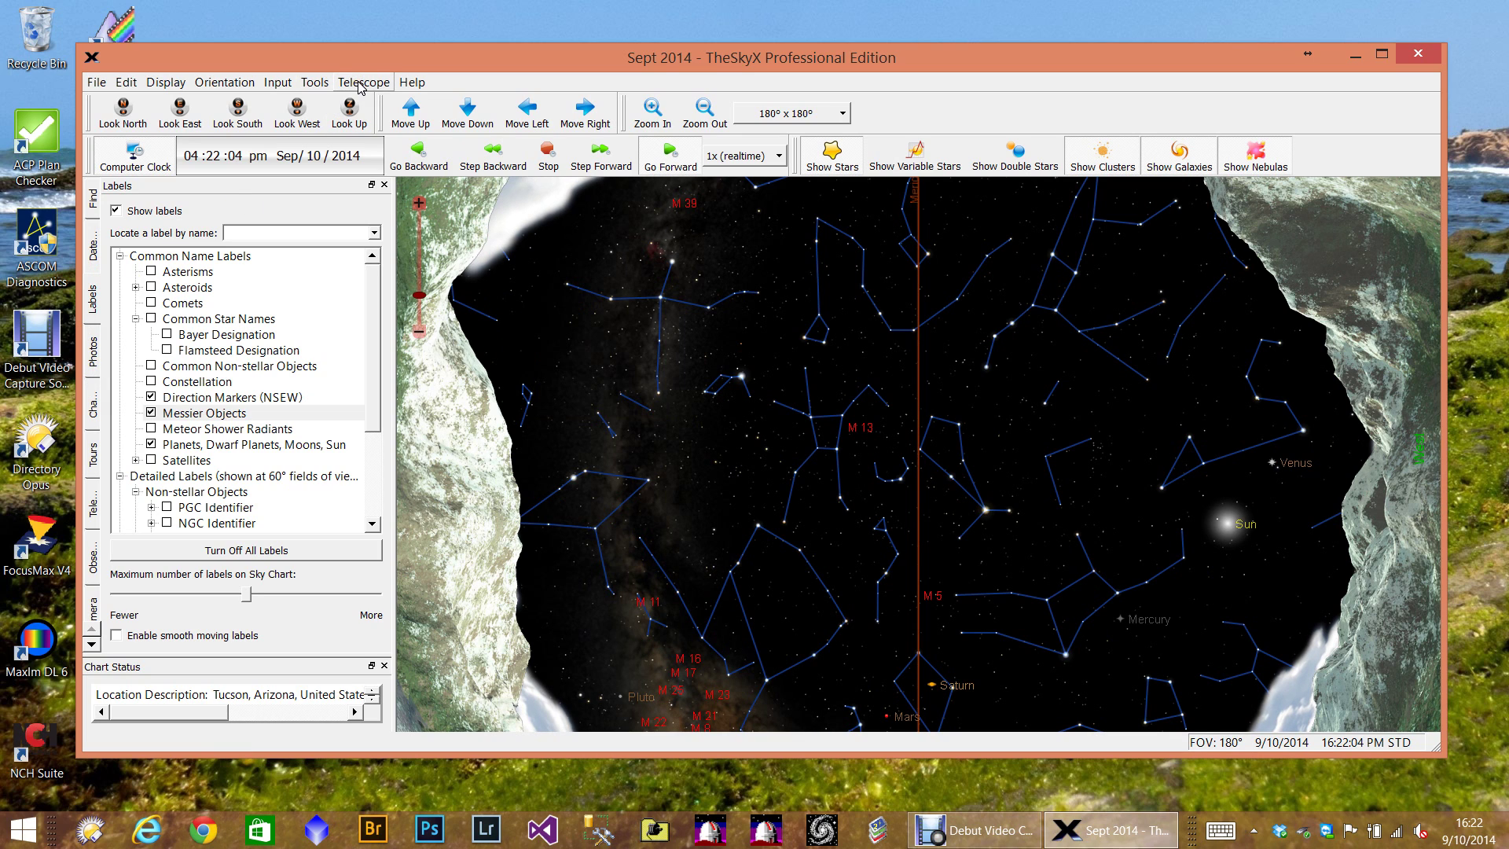
Step: Choose the Software Bisque Telescope Mount Simulator as the mount in the telescope's imaging system setup
{"action": "left_click", "coordinate": [361, 84]}
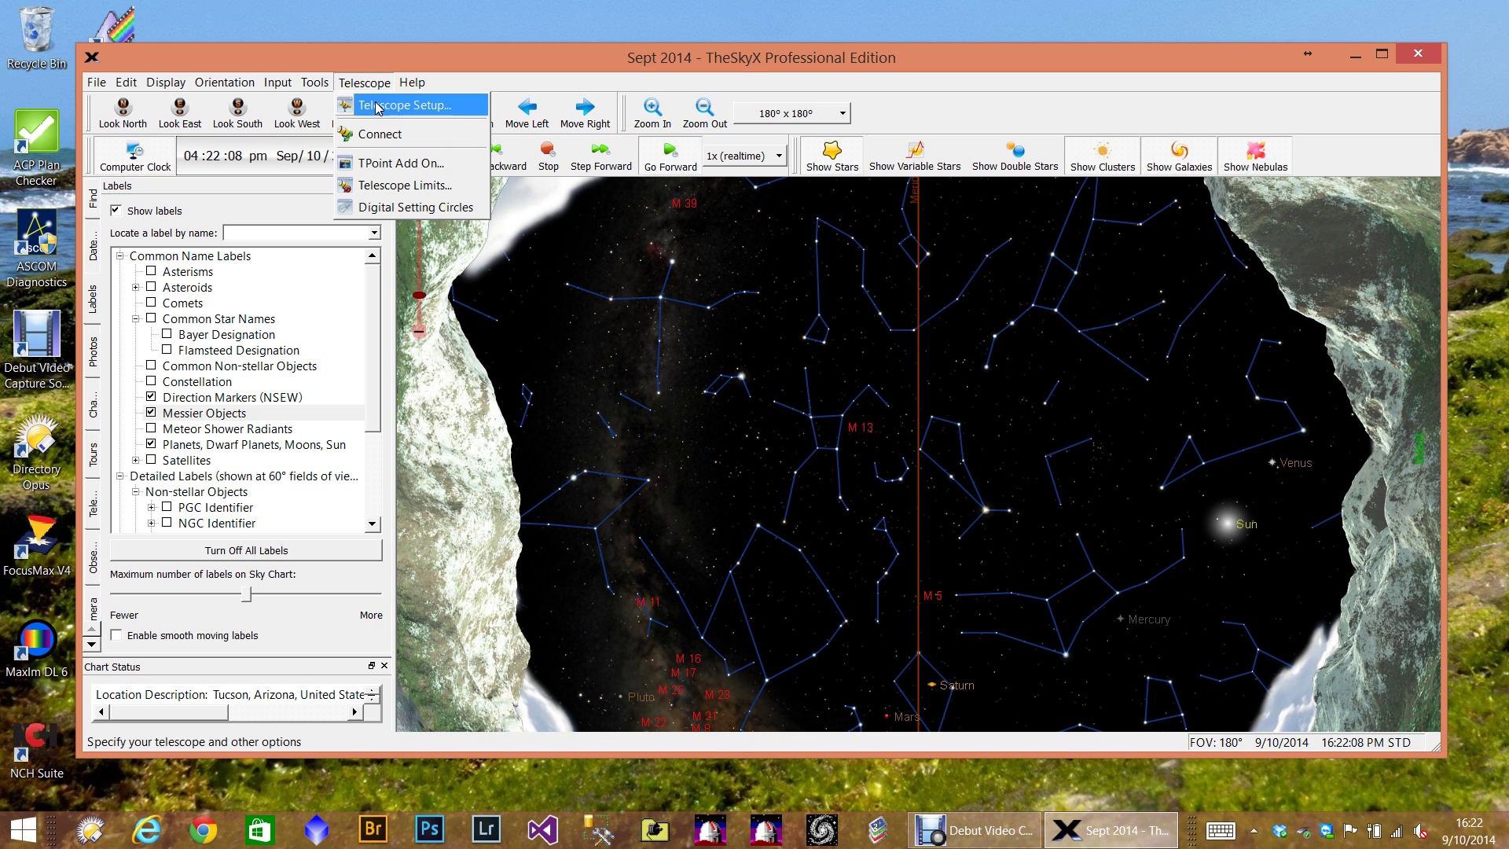
{"action": "left_click", "coordinate": [378, 106]}
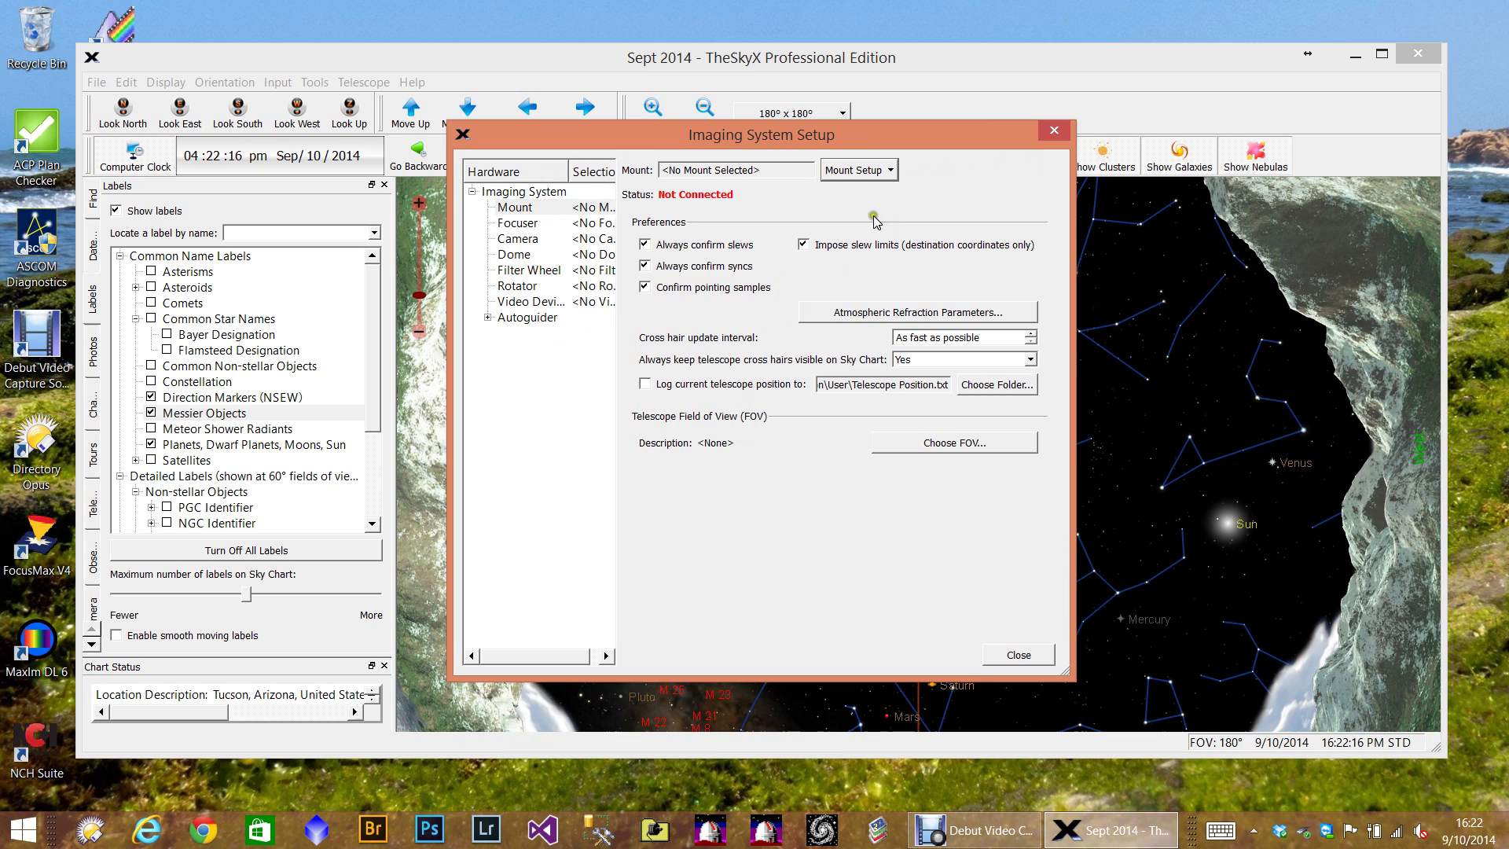
{"action": "left_click", "coordinate": [894, 178]}
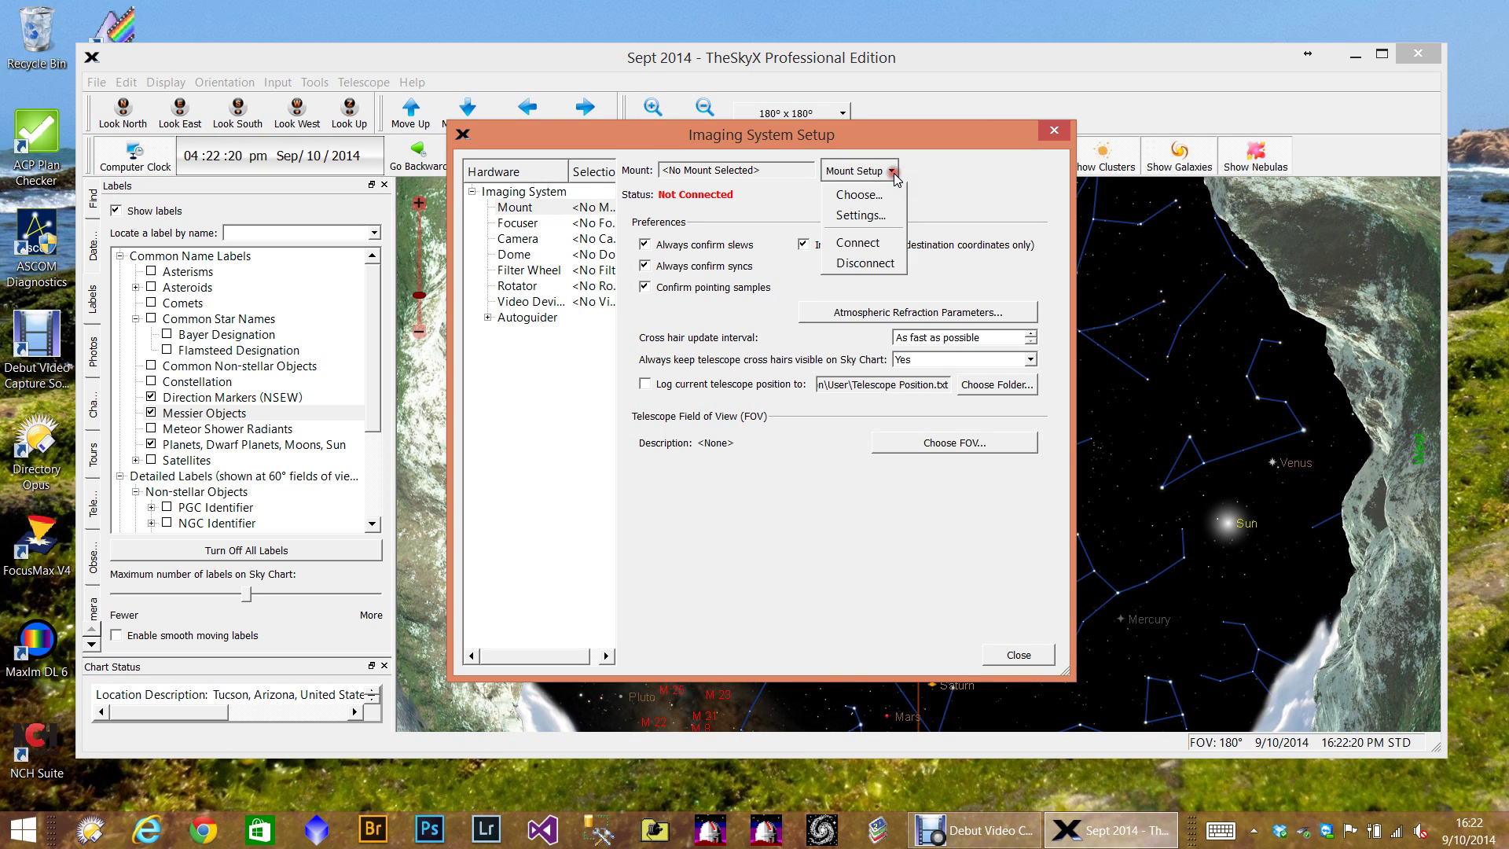
{"action": "left_click", "coordinate": [854, 192]}
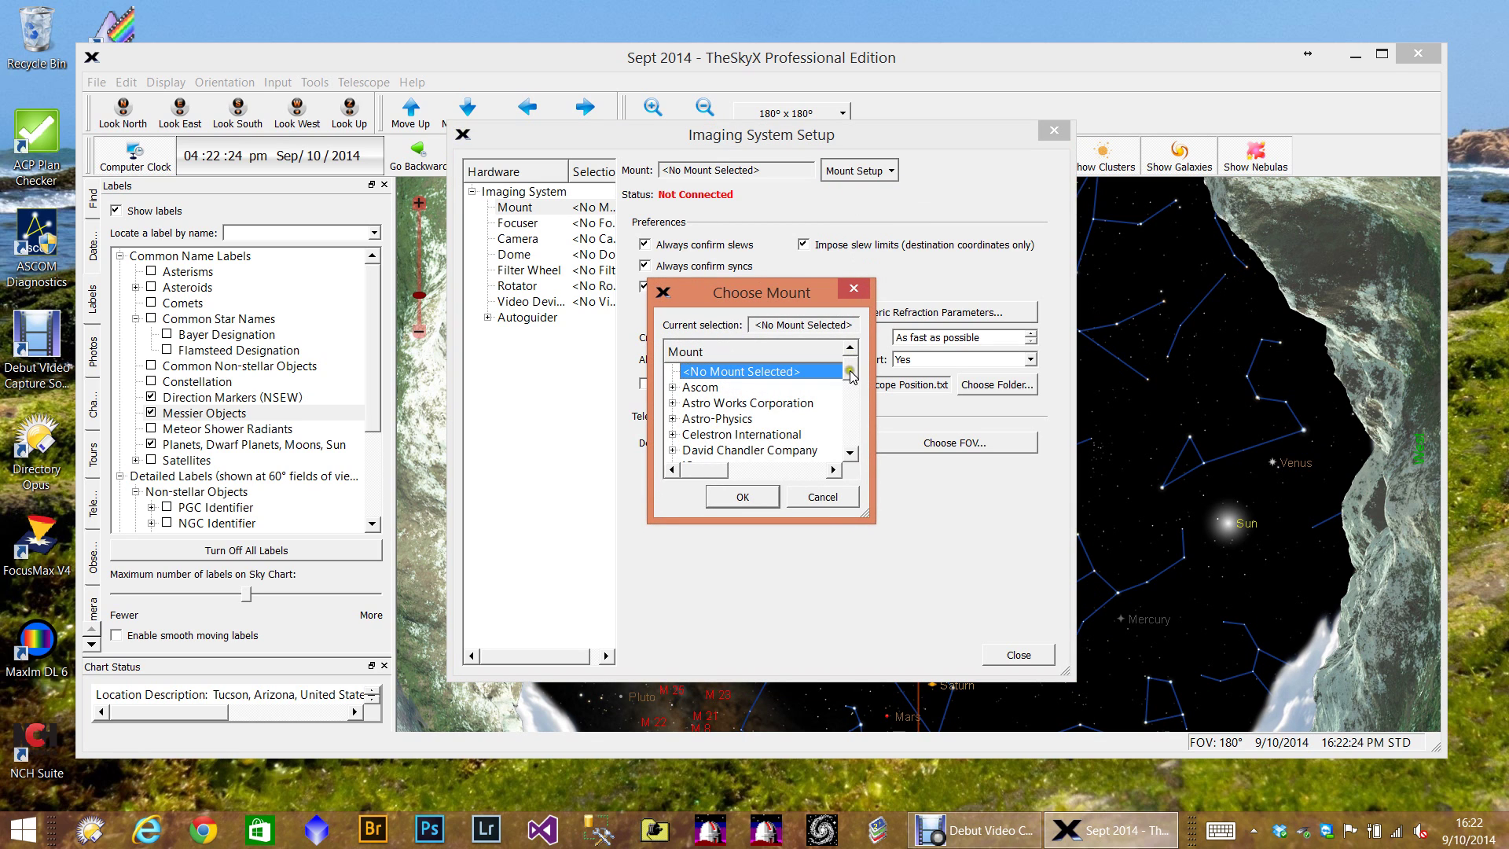
{"action": "mouse_move", "coordinate": [849, 374]}
{"action": "left_mouse_down"}
{"action": "mouse_move", "coordinate": [851, 448]}
{"action": "mouse_move", "coordinate": [845, 377]}
{"action": "left_mouse_up"}
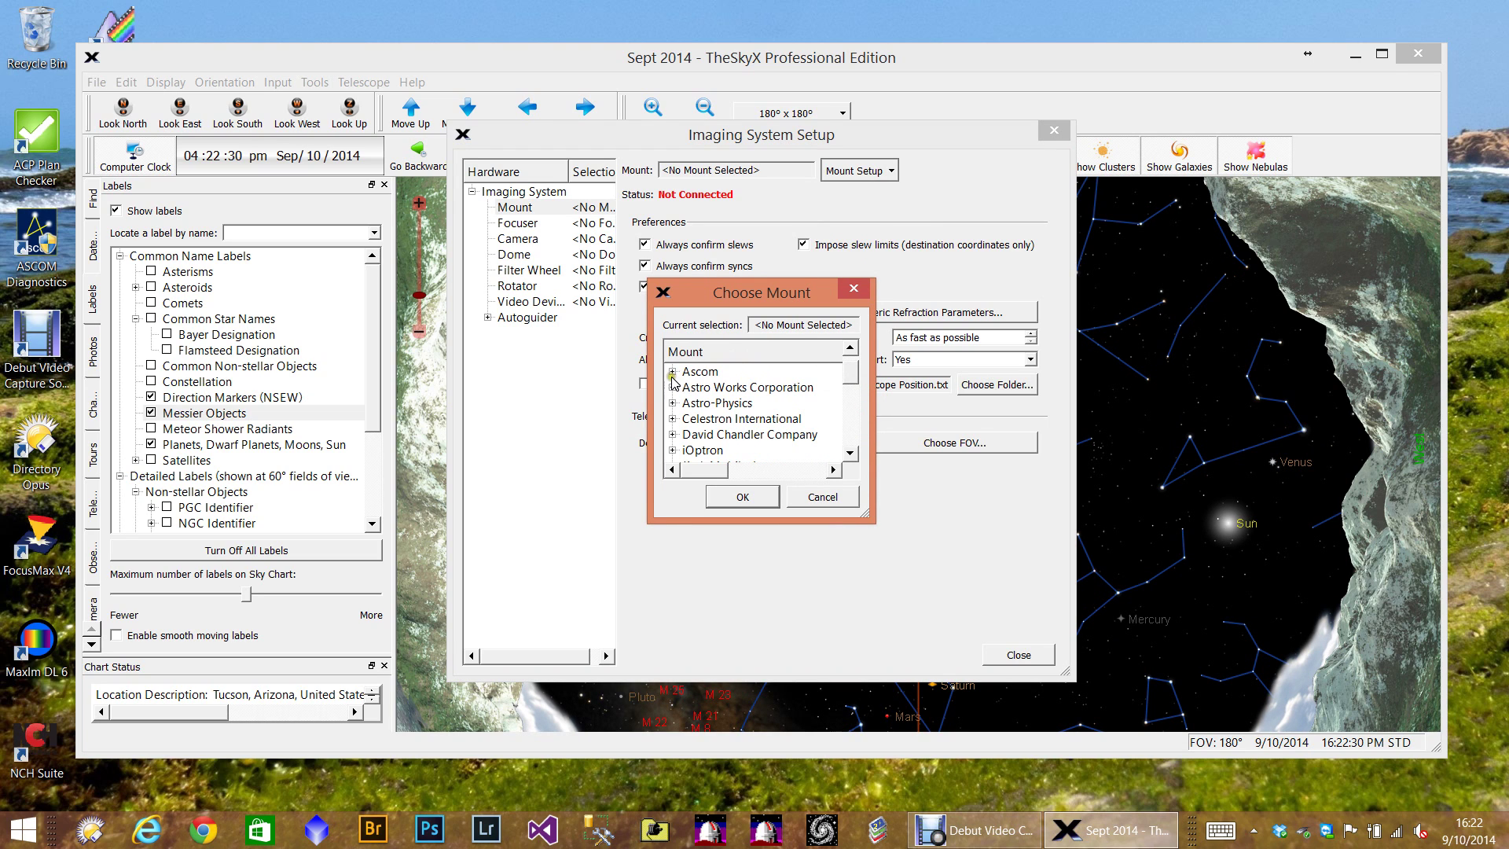
{"action": "left_click", "coordinate": [850, 372]}
{"action": "left_click_drag", "start_coordinate": [850, 373], "coordinate": [849, 425]}
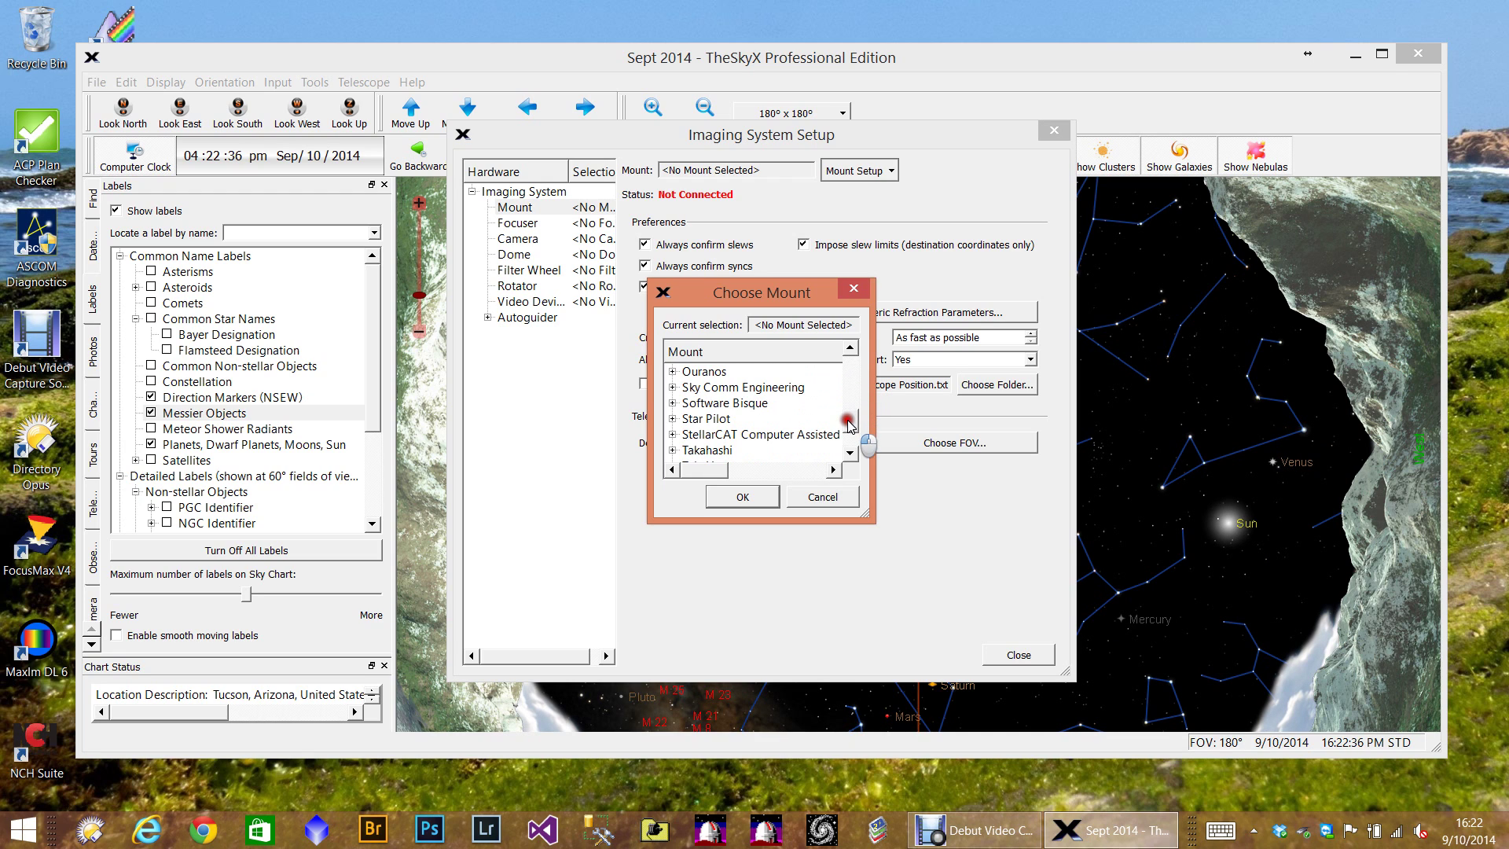
{"action": "left_click", "coordinate": [673, 402]}
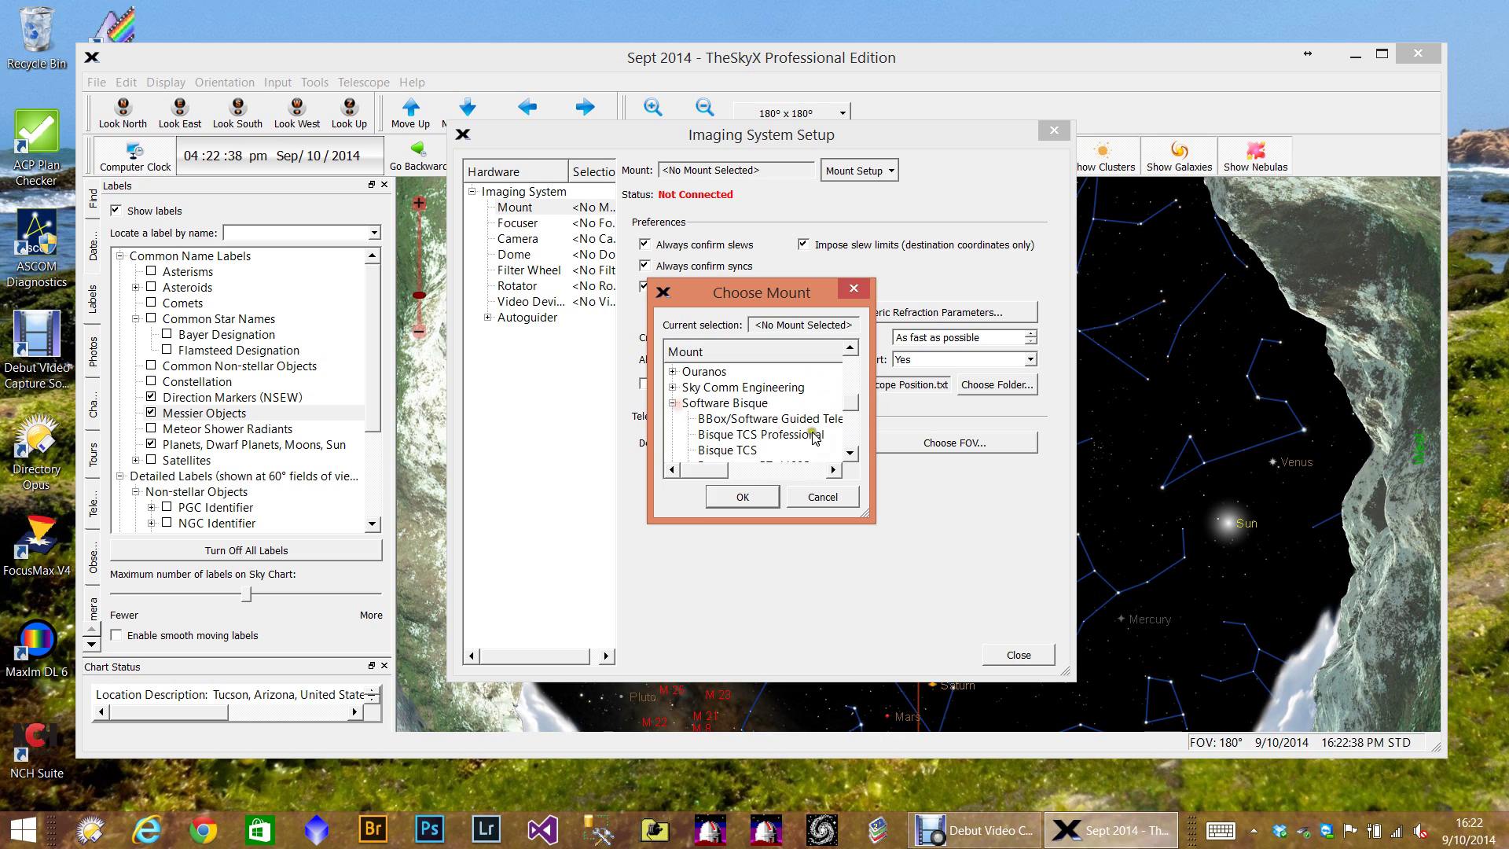
{"action": "left_click", "coordinate": [851, 453]}
{"action": "left_click", "coordinate": [851, 452]}
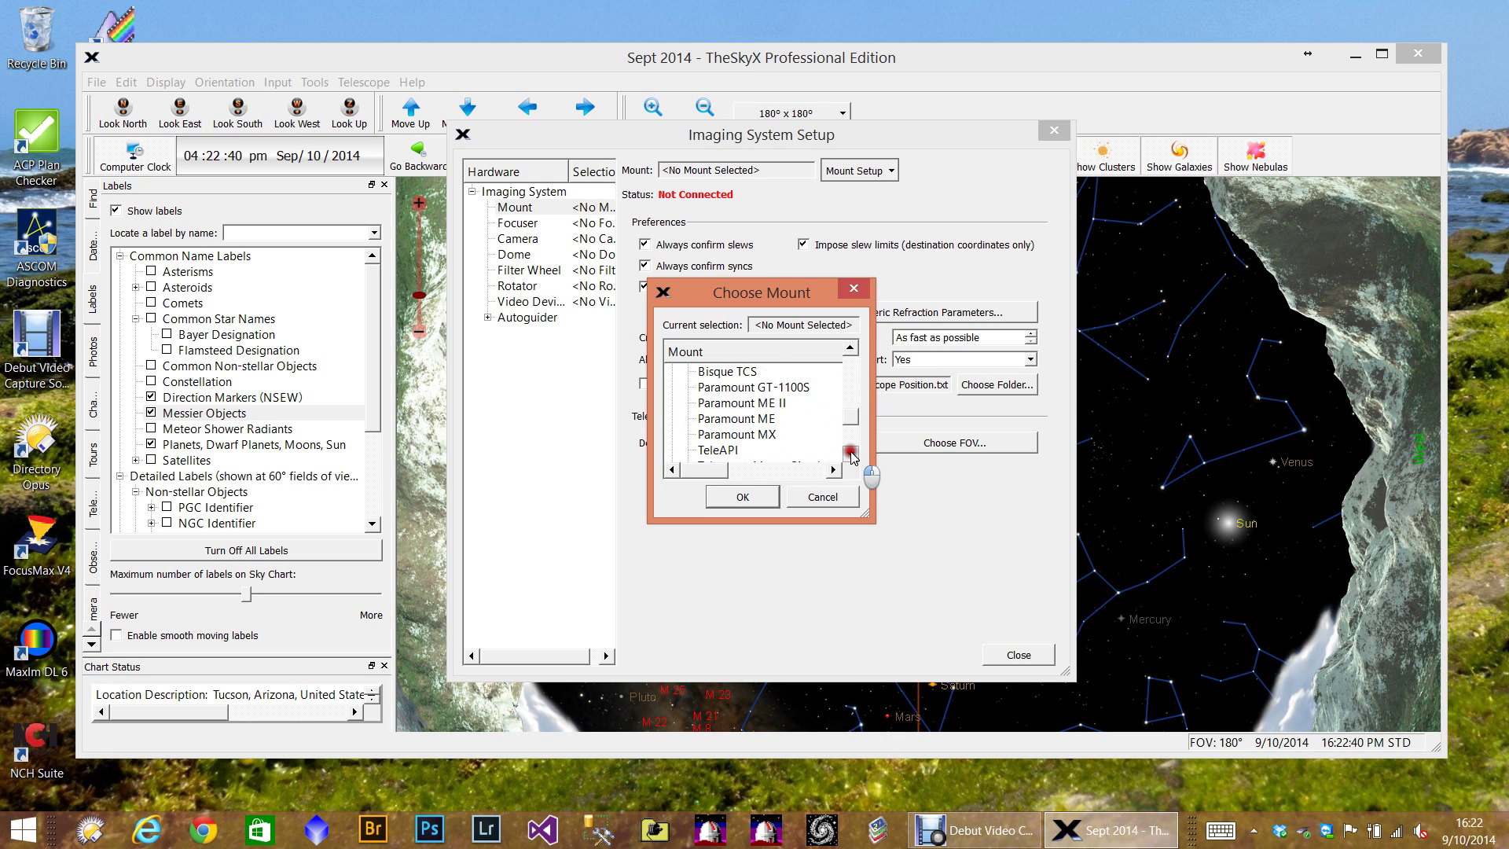
{"action": "left_click", "coordinate": [851, 453]}
{"action": "left_click", "coordinate": [850, 452]}
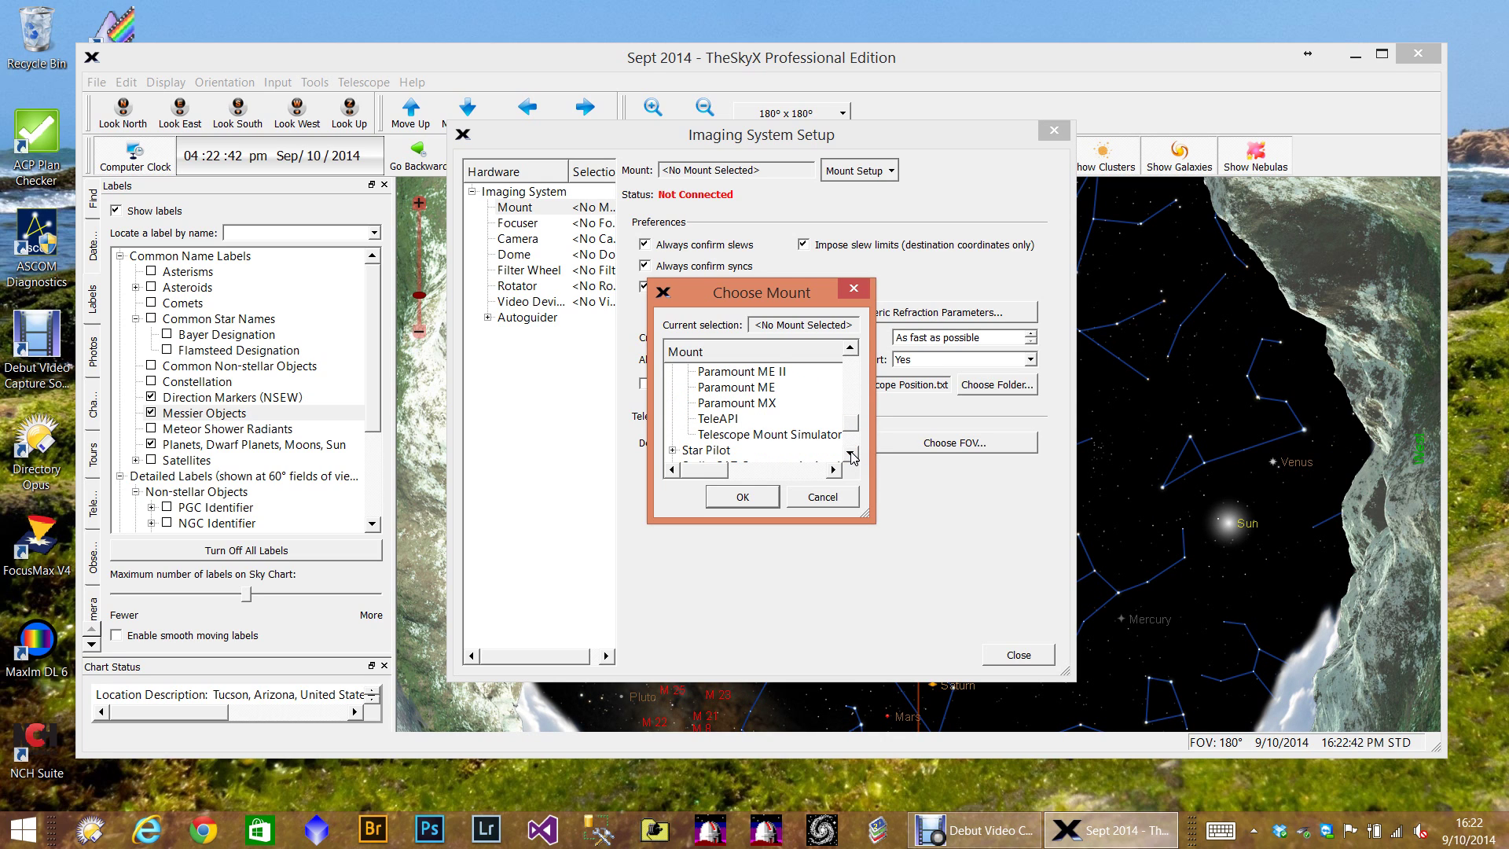
{"action": "left_click", "coordinate": [767, 437]}
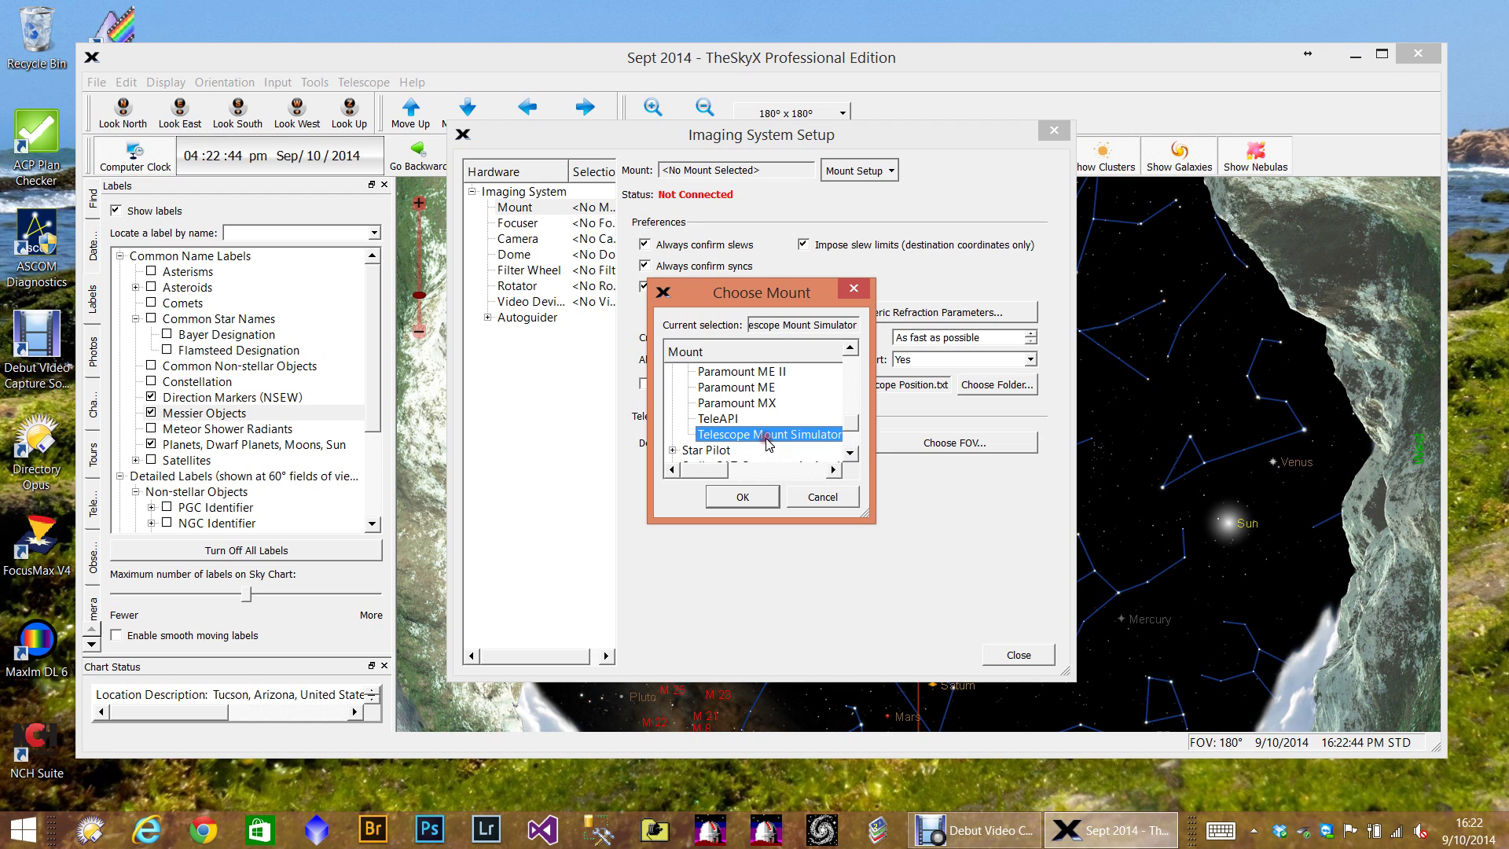
{"action": "left_click", "coordinate": [742, 498]}
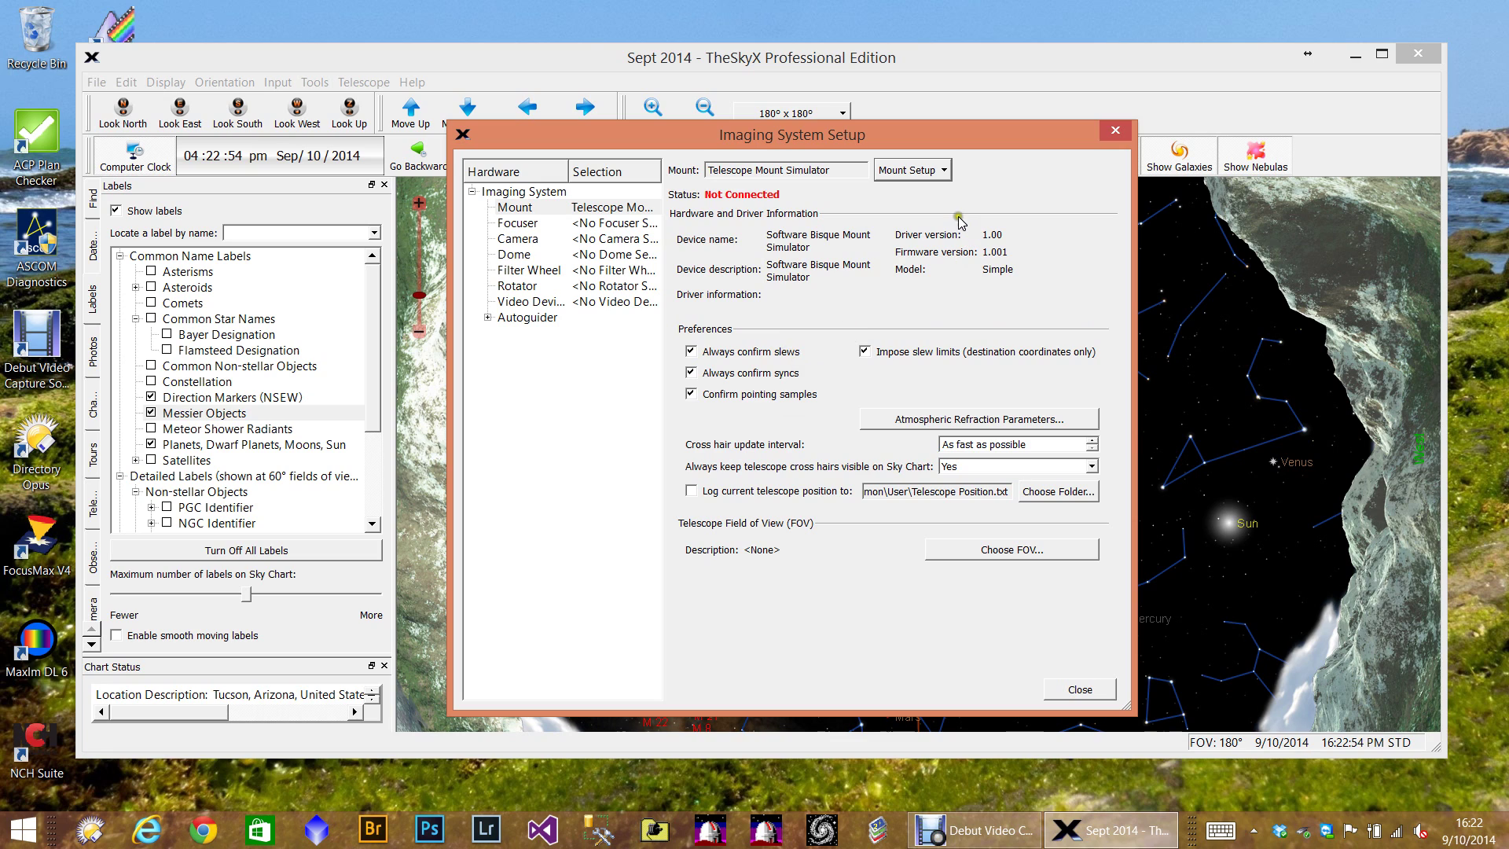
Step: Check the additional device settings of the selected mount simulator and dismiss the resulting dialog
{"action": "left_click", "coordinate": [942, 171]}
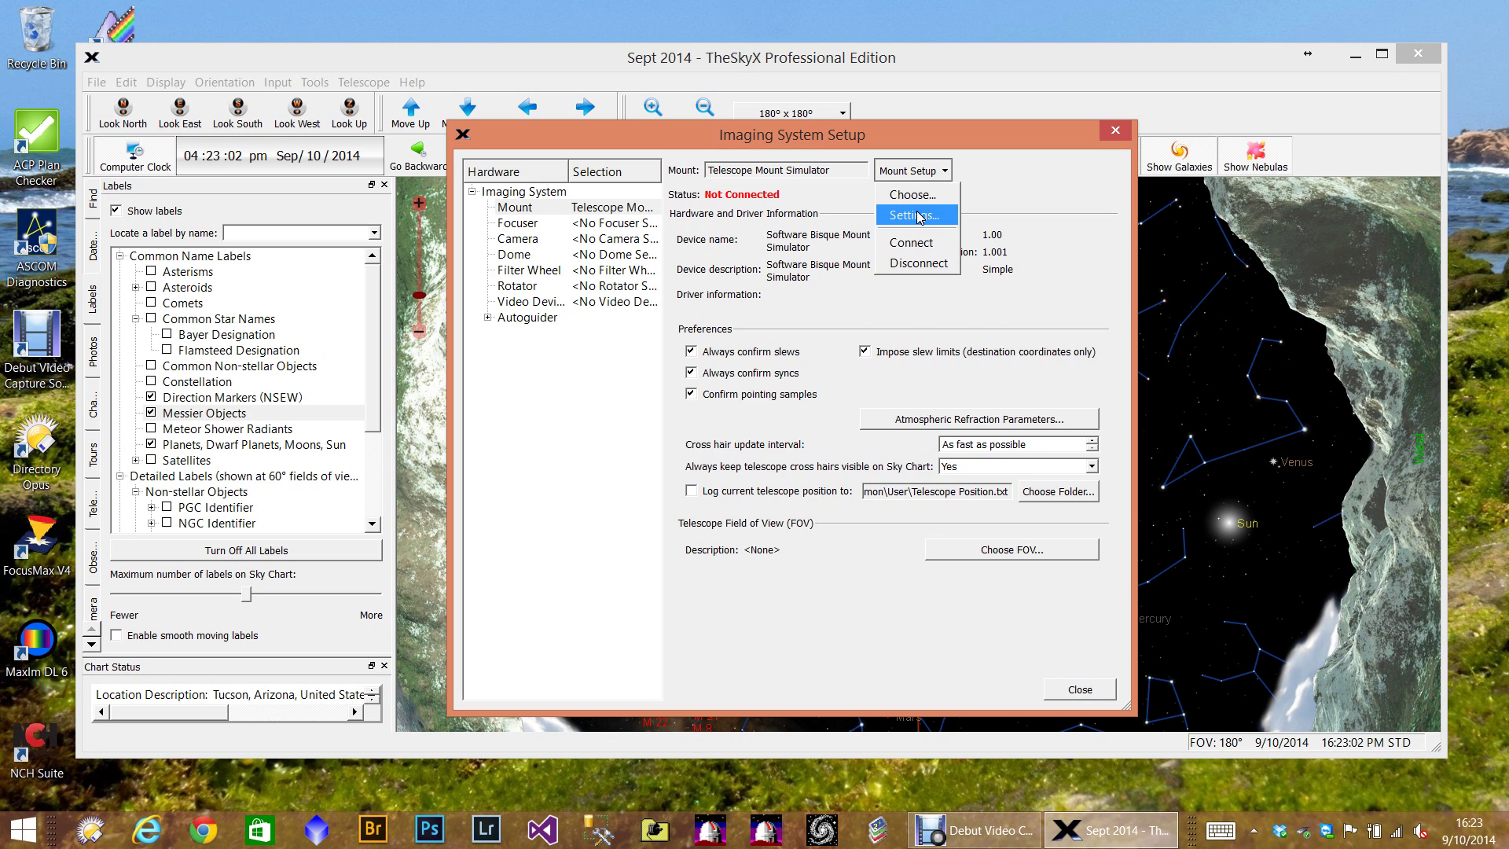
{"action": "left_click", "coordinate": [916, 215]}
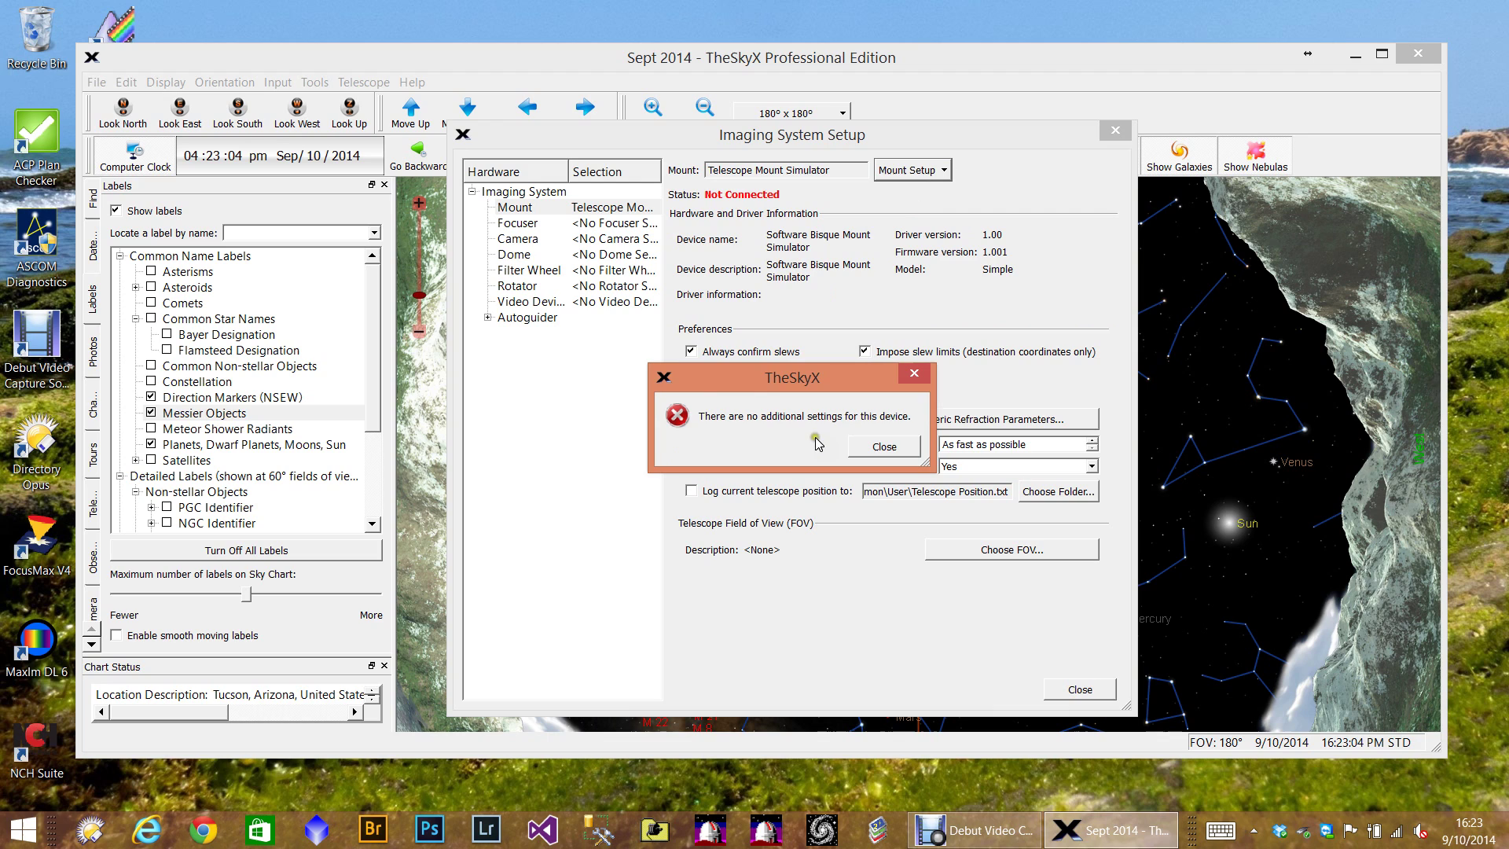
{"action": "left_click", "coordinate": [896, 454]}
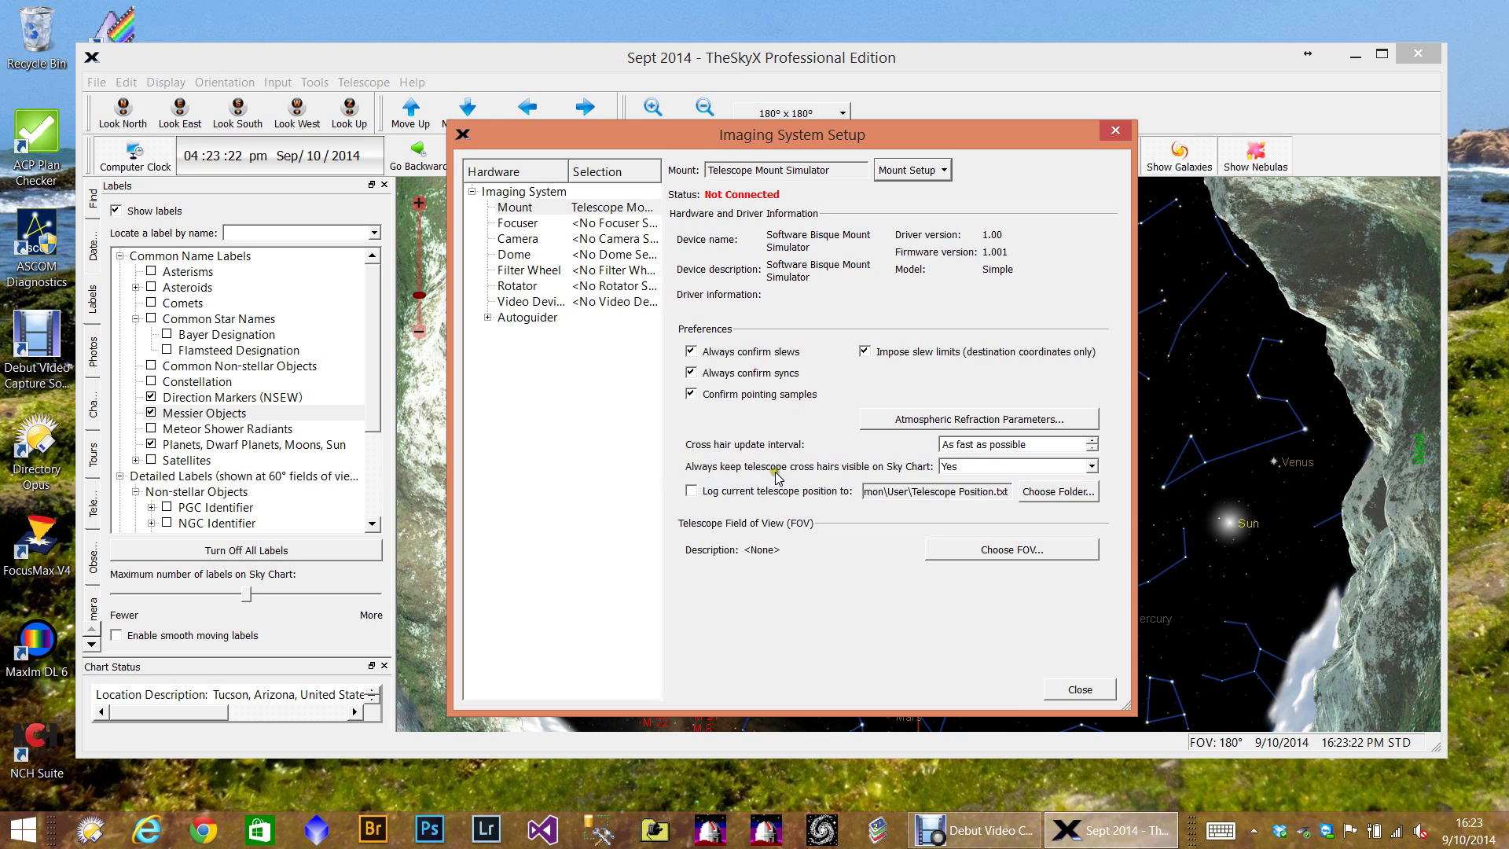
Step: Set the preference to always keep telescope cross hairs visible on the Sky Chart to No, and close the imaging system setup
{"action": "left_click", "coordinate": [839, 465]}
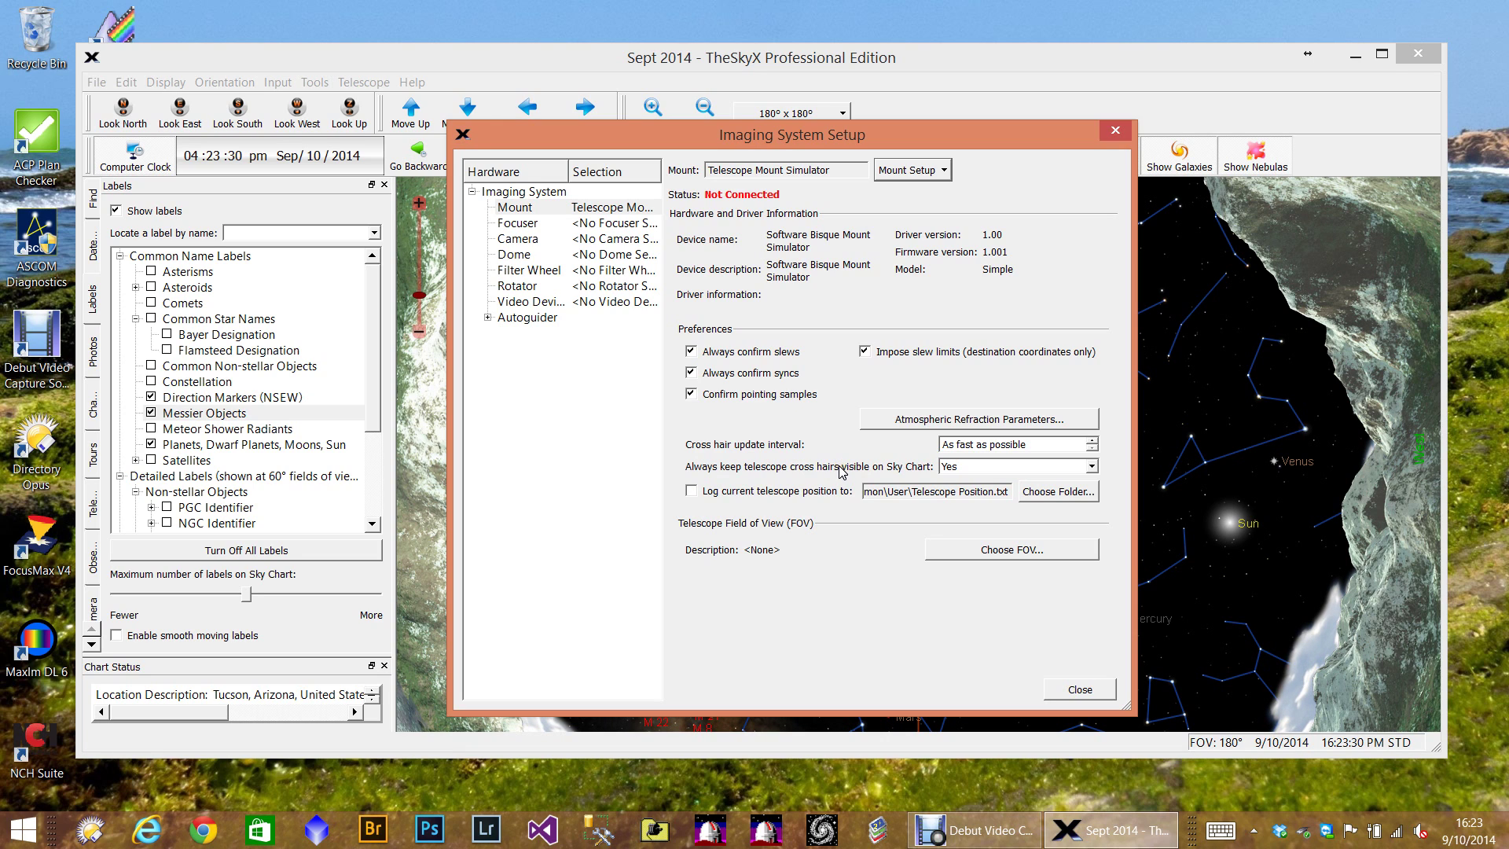
{"action": "left_click", "coordinate": [866, 467]}
{"action": "left_click", "coordinate": [1092, 466]}
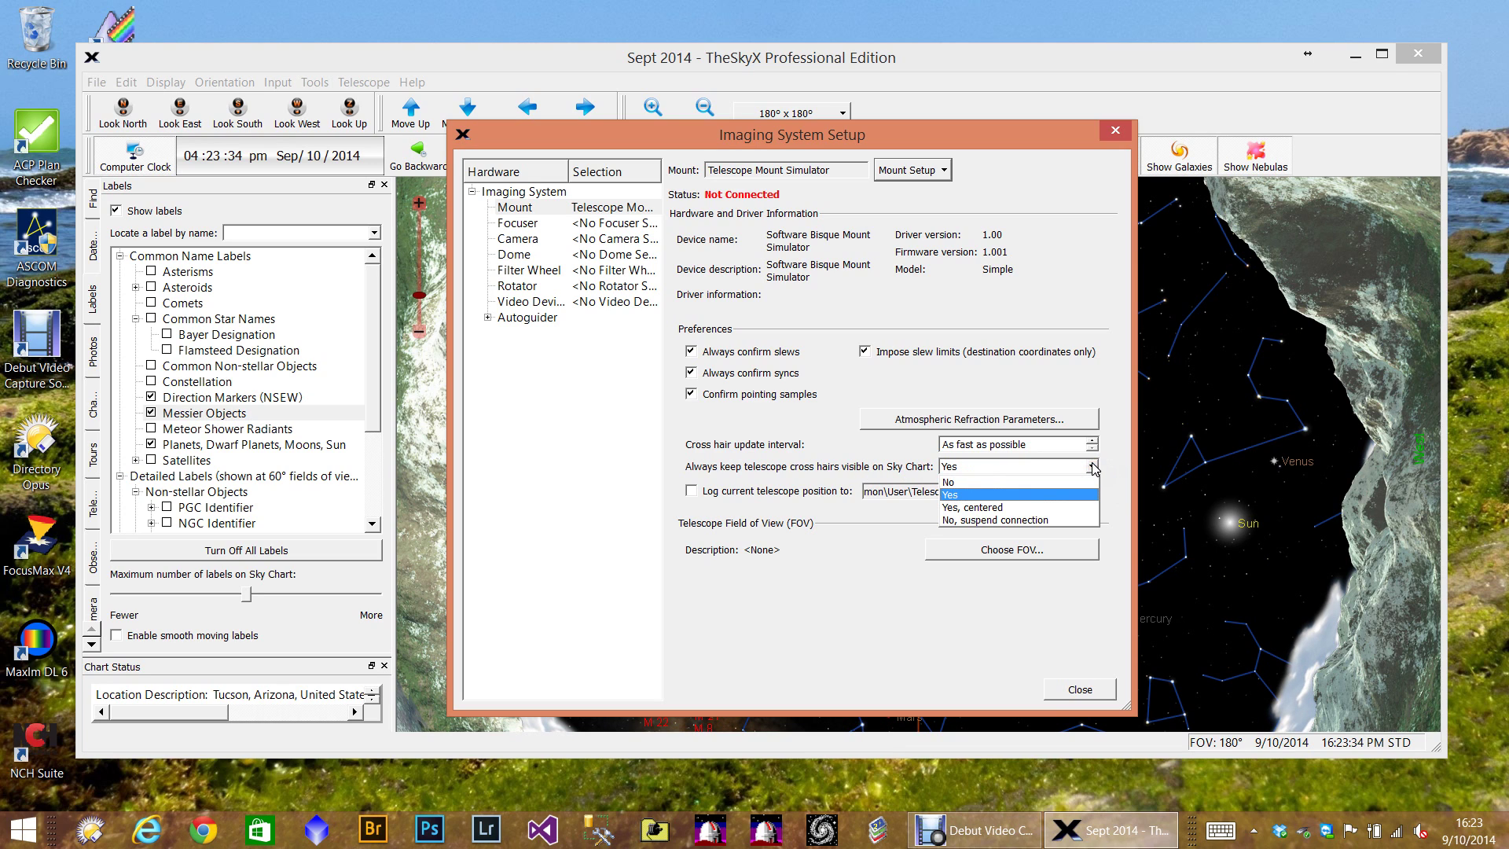
{"action": "left_click", "coordinate": [1034, 478]}
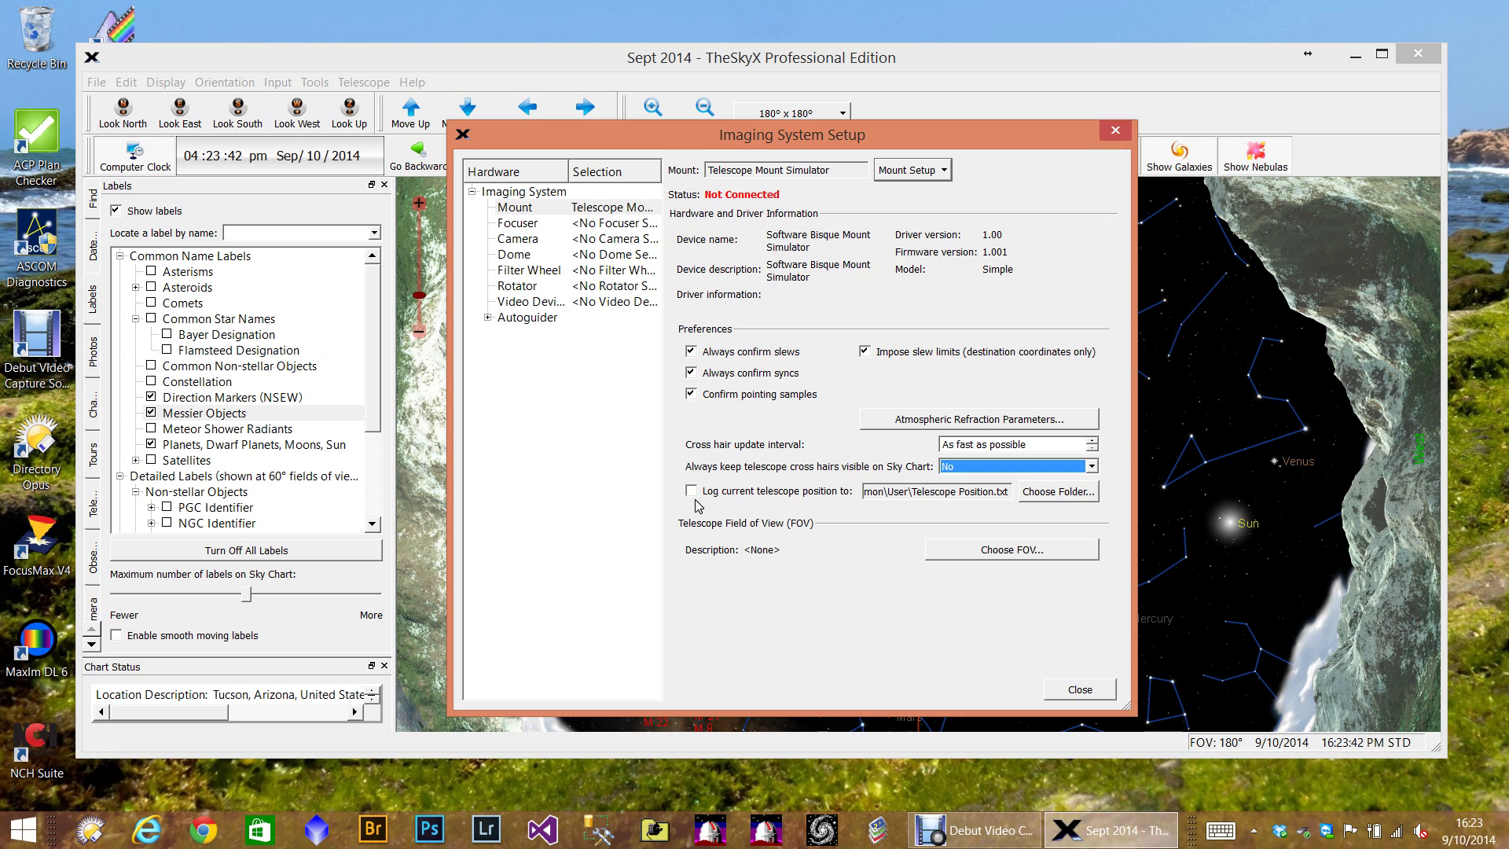
{"action": "left_click", "coordinate": [819, 491]}
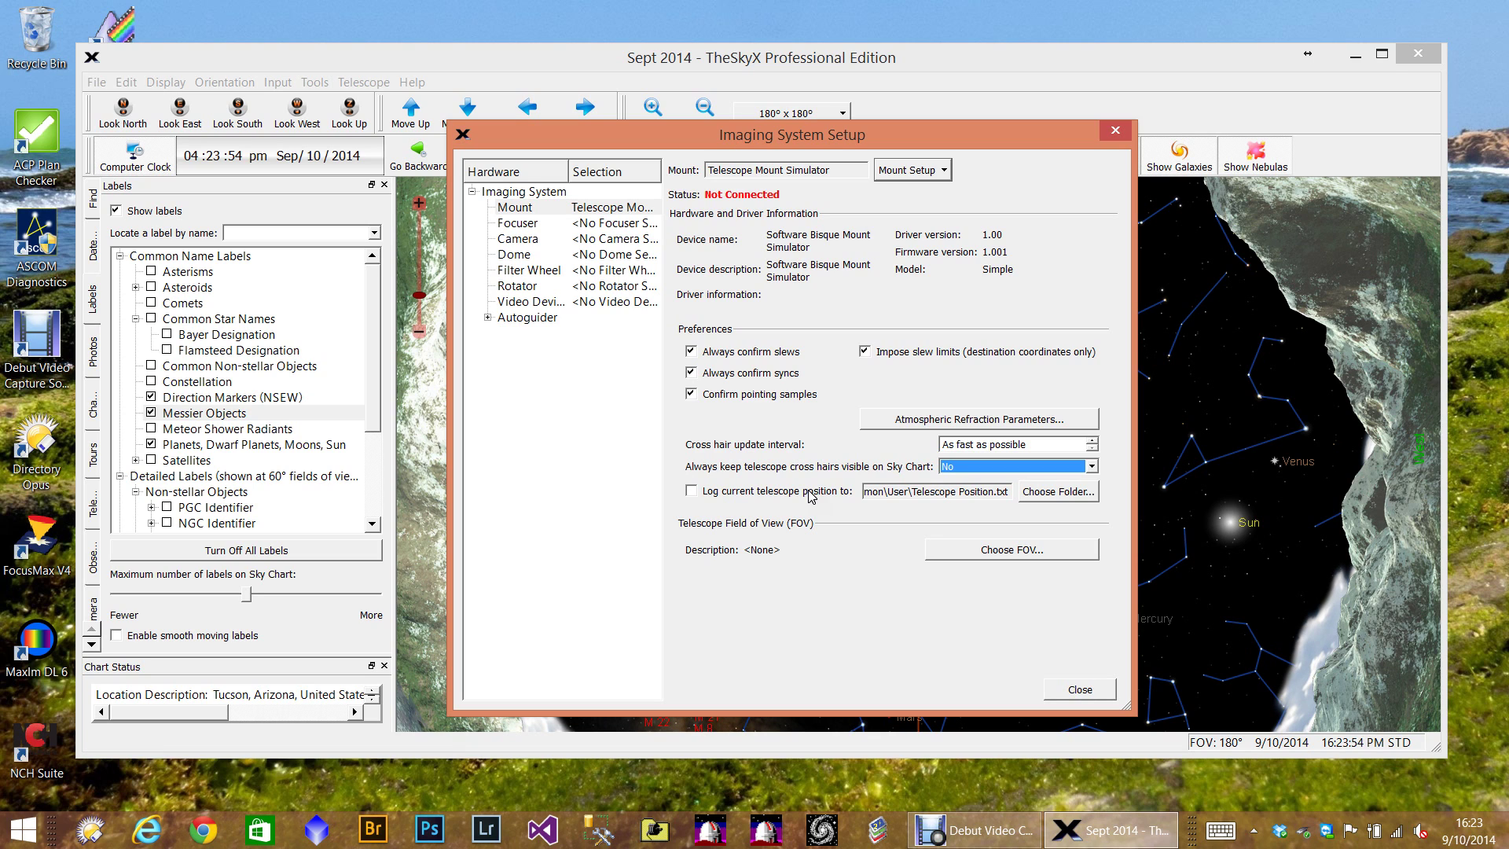
{"action": "left_click", "coordinate": [802, 492]}
{"action": "left_click", "coordinate": [692, 491]}
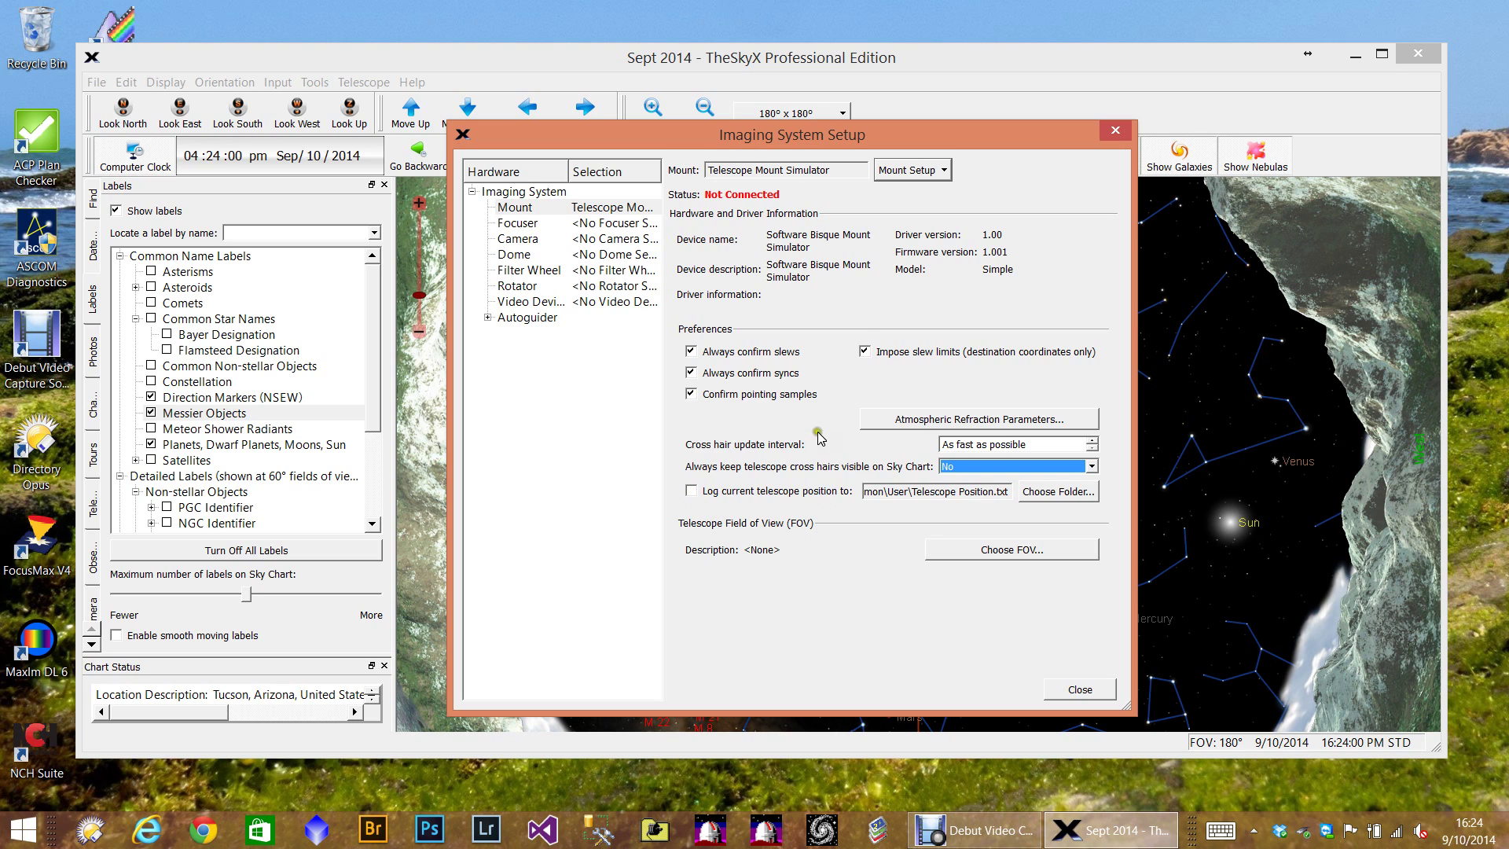
{"action": "left_click", "coordinate": [862, 316]}
{"action": "left_click", "coordinate": [1076, 690]}
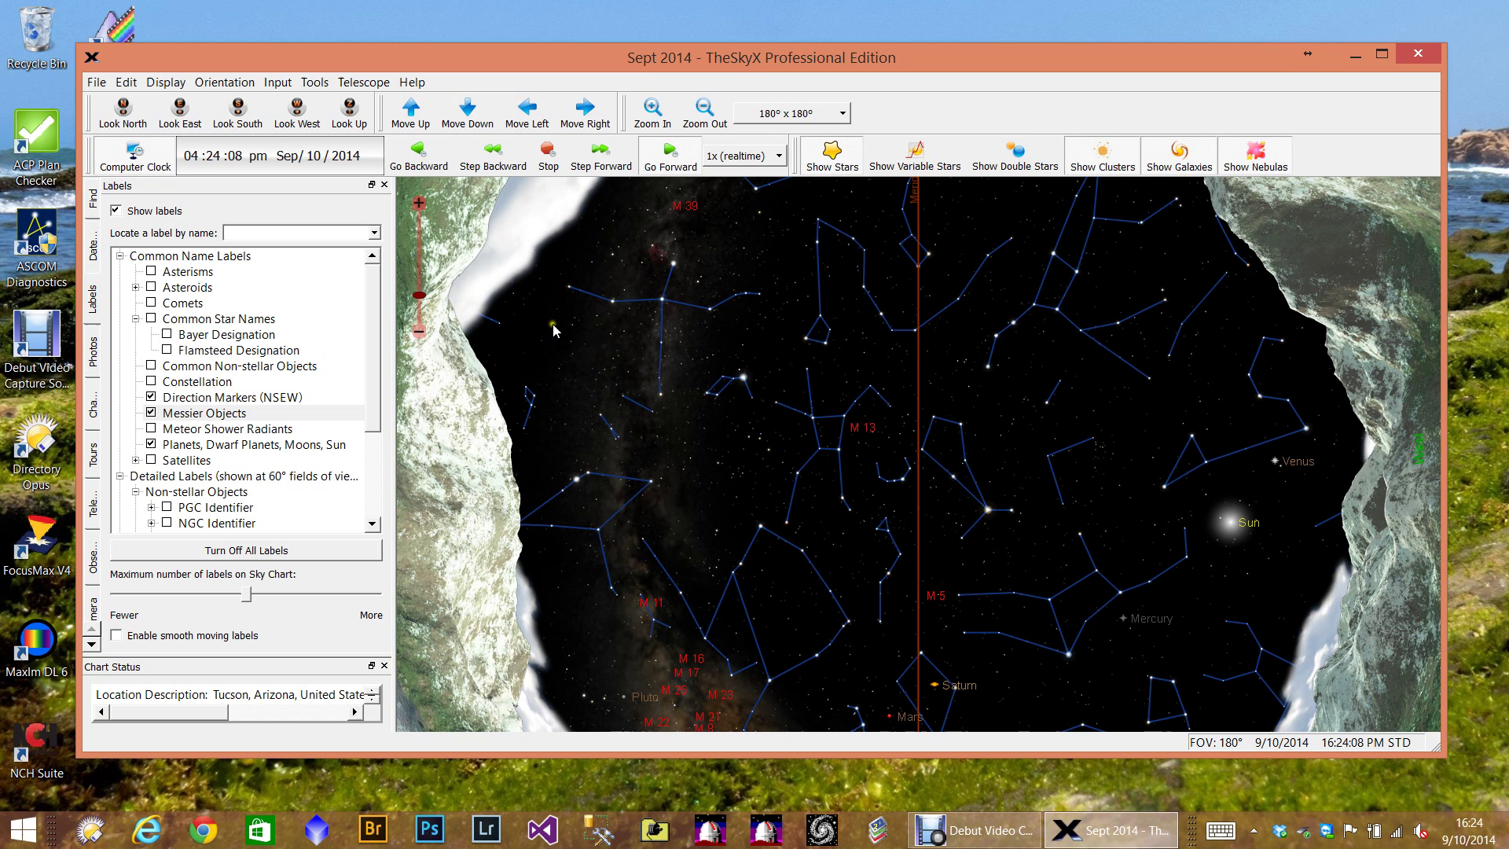
Step: Show the Telescope window and connect to the mount simulator
{"action": "left_click", "coordinate": [369, 83]}
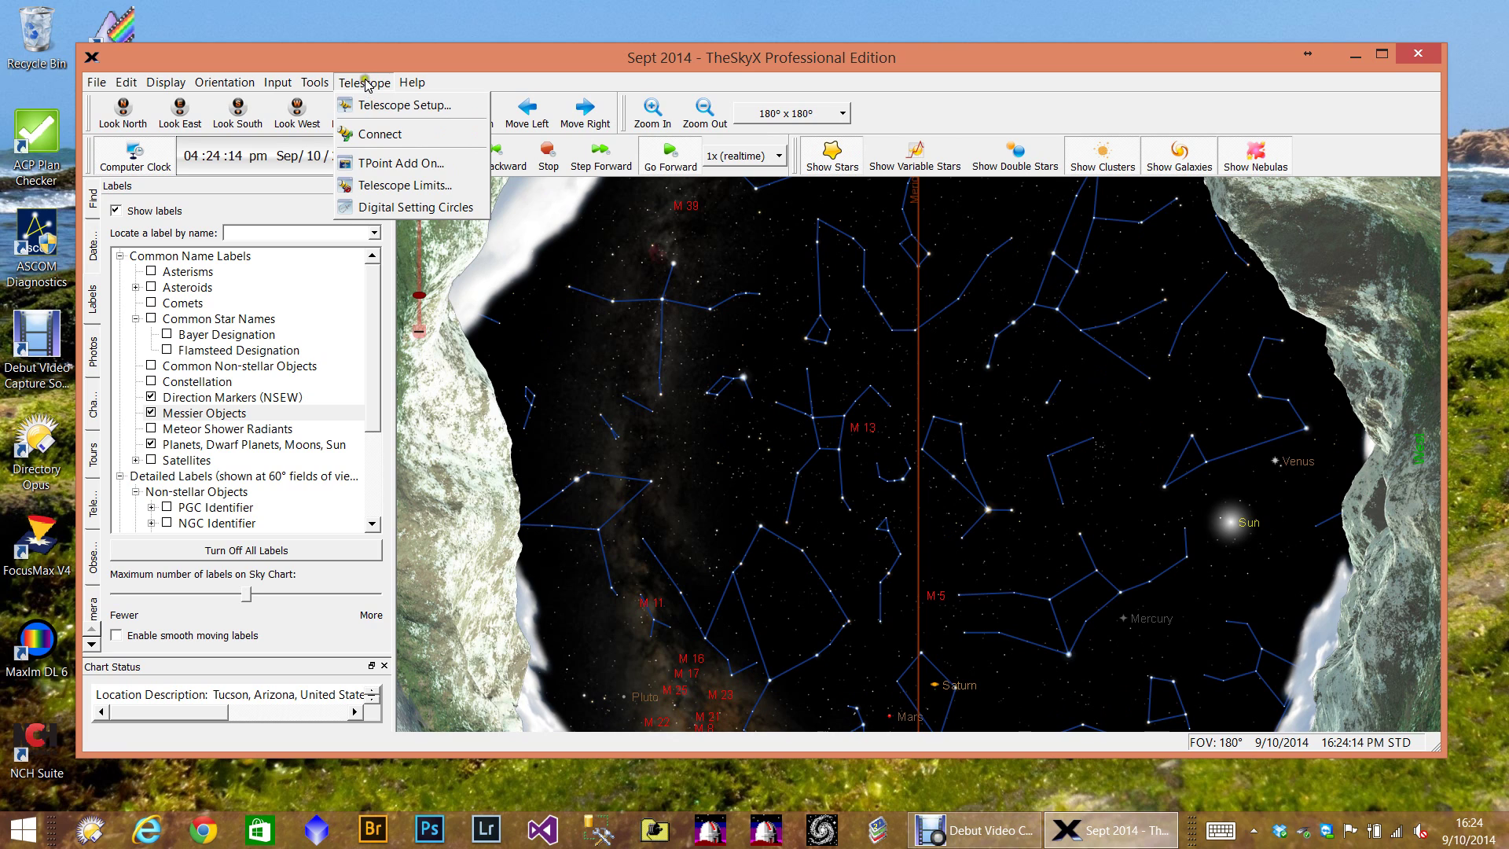
{"action": "left_click", "coordinate": [369, 85]}
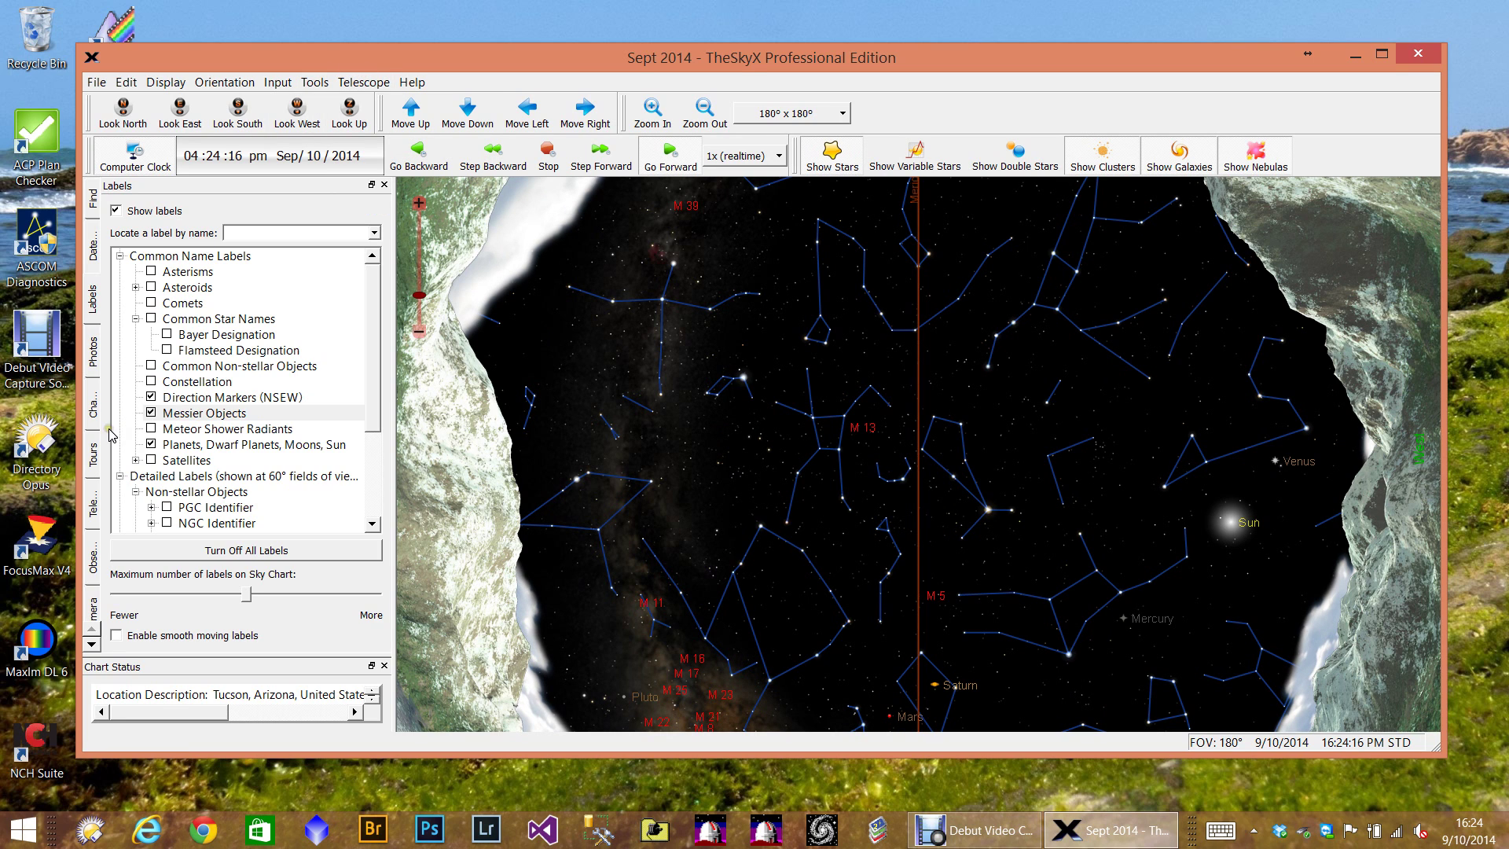
{"action": "left_click", "coordinate": [92, 489]}
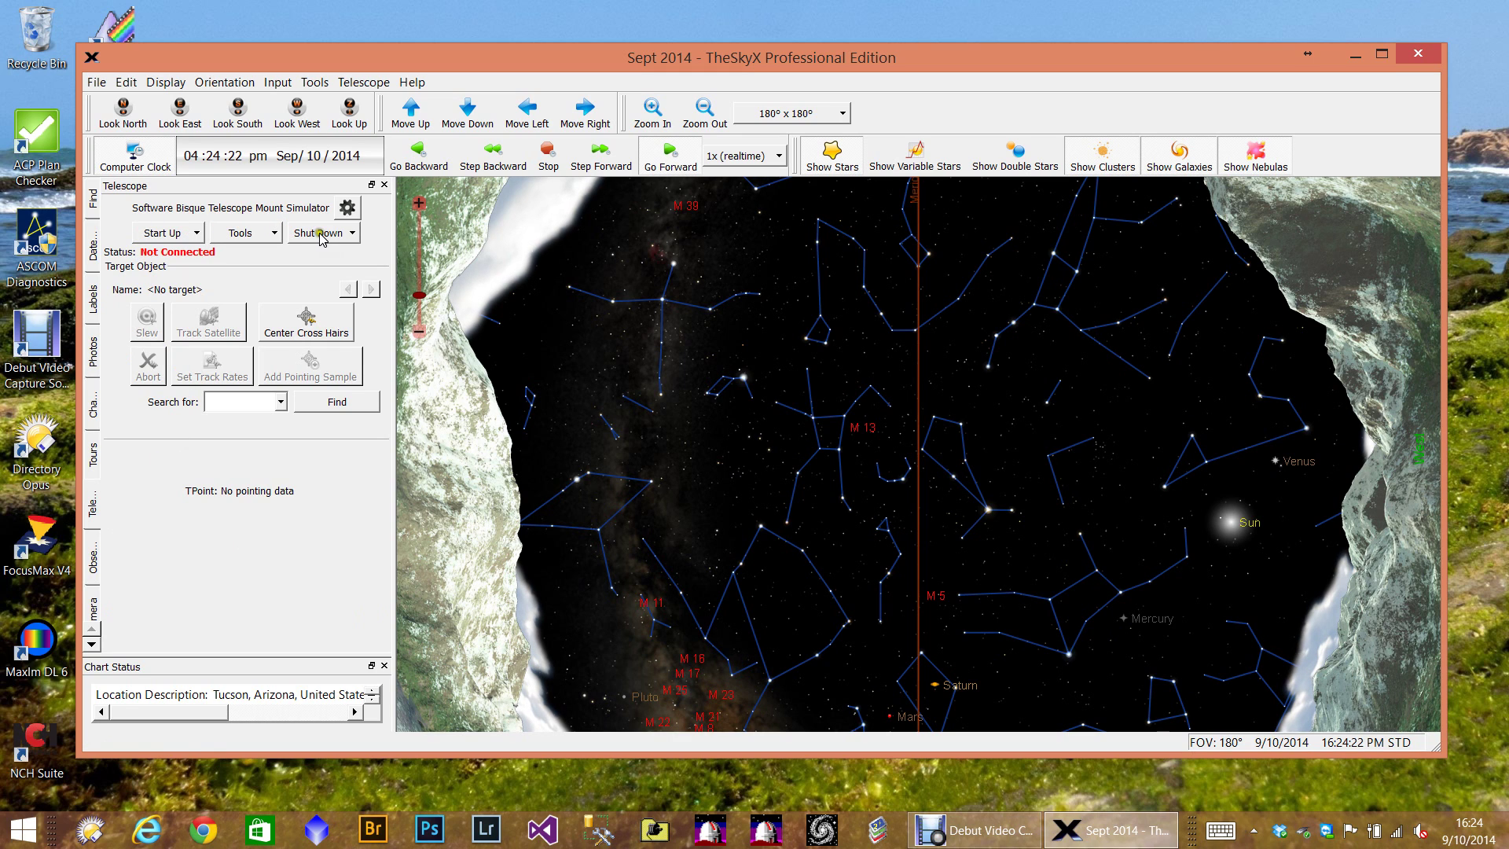
{"action": "left_click", "coordinate": [187, 236]}
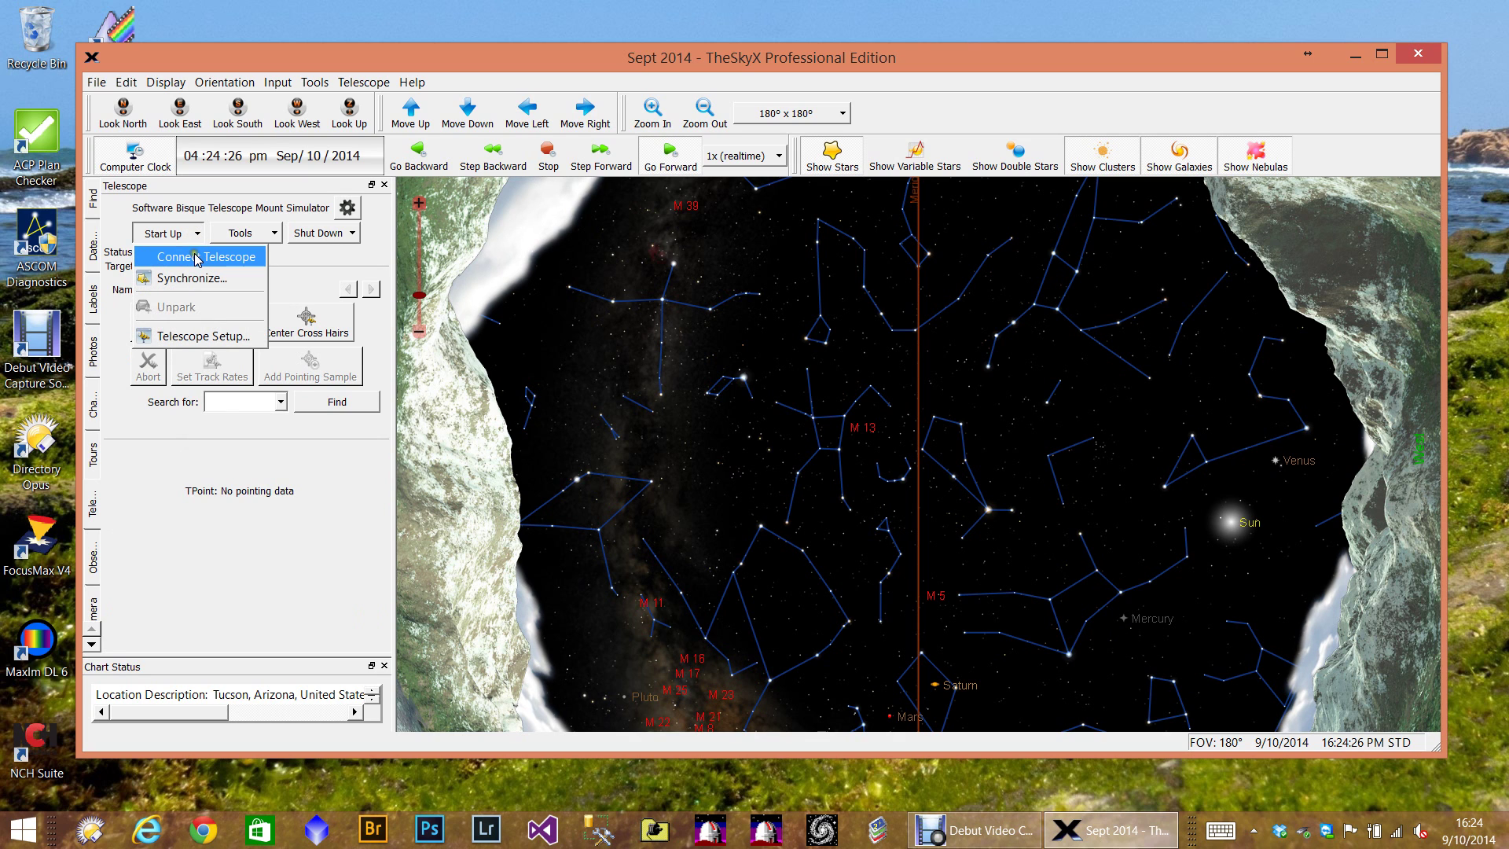
{"action": "left_click", "coordinate": [196, 258]}
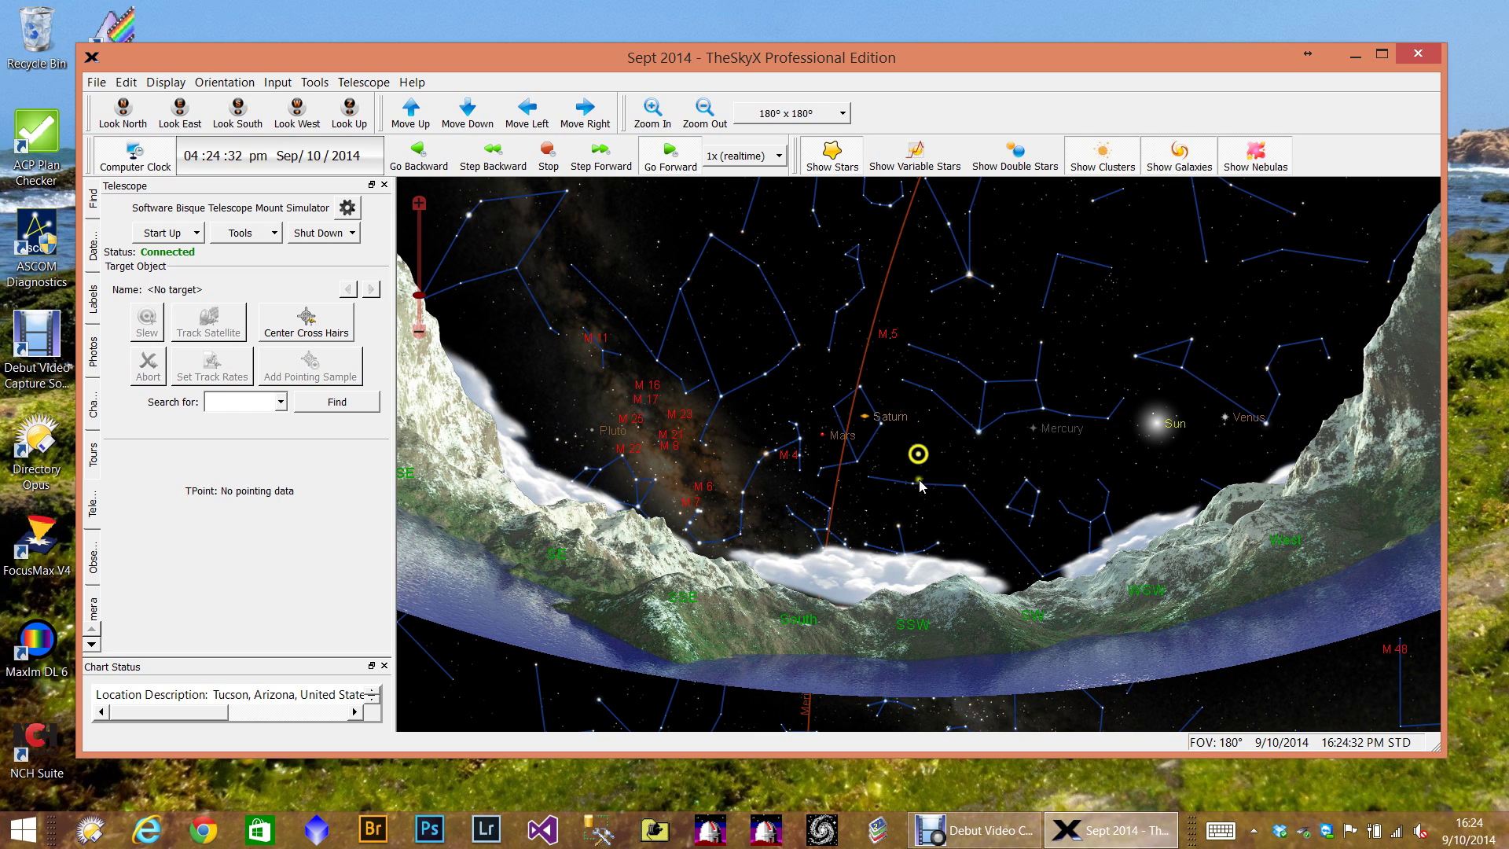
Step: Select the star Vega in the overhead sky view and start slewing the telescope to it, confirming the slew
{"action": "left_click", "coordinate": [350, 114]}
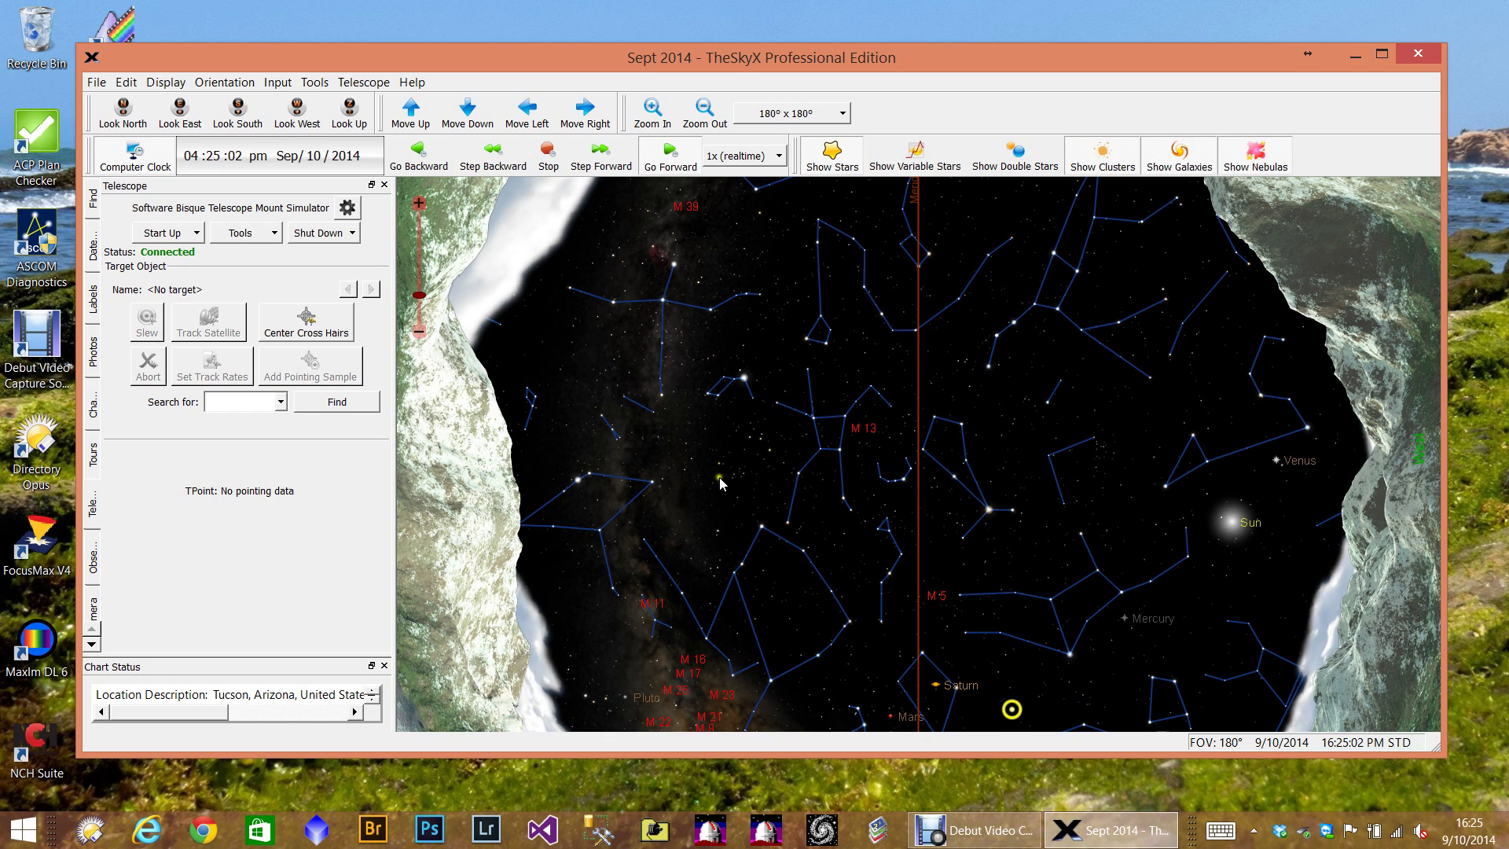
{"action": "left_click", "coordinate": [744, 381]}
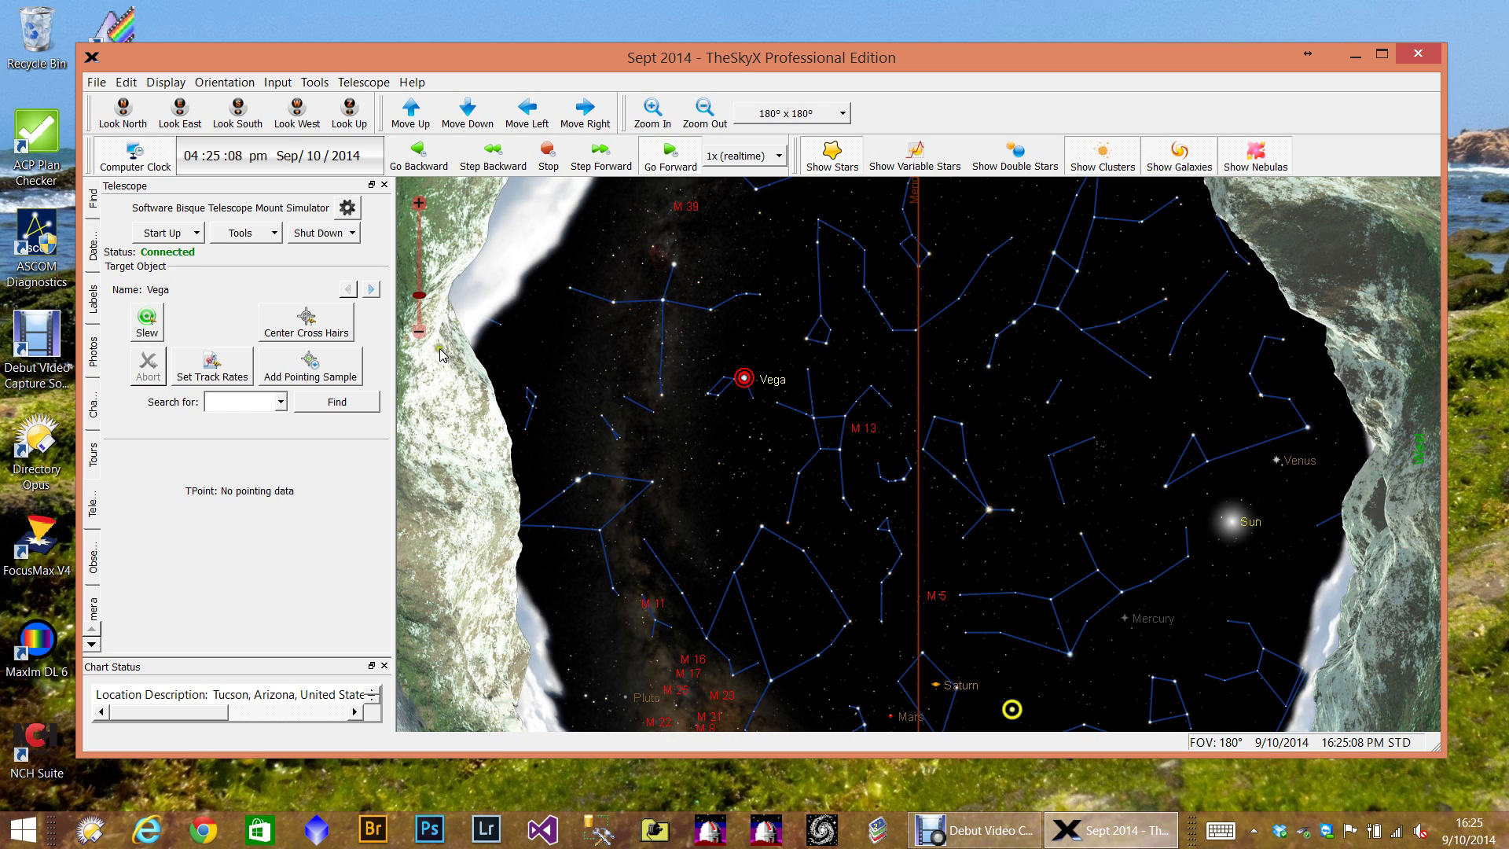
{"action": "left_click", "coordinate": [149, 319]}
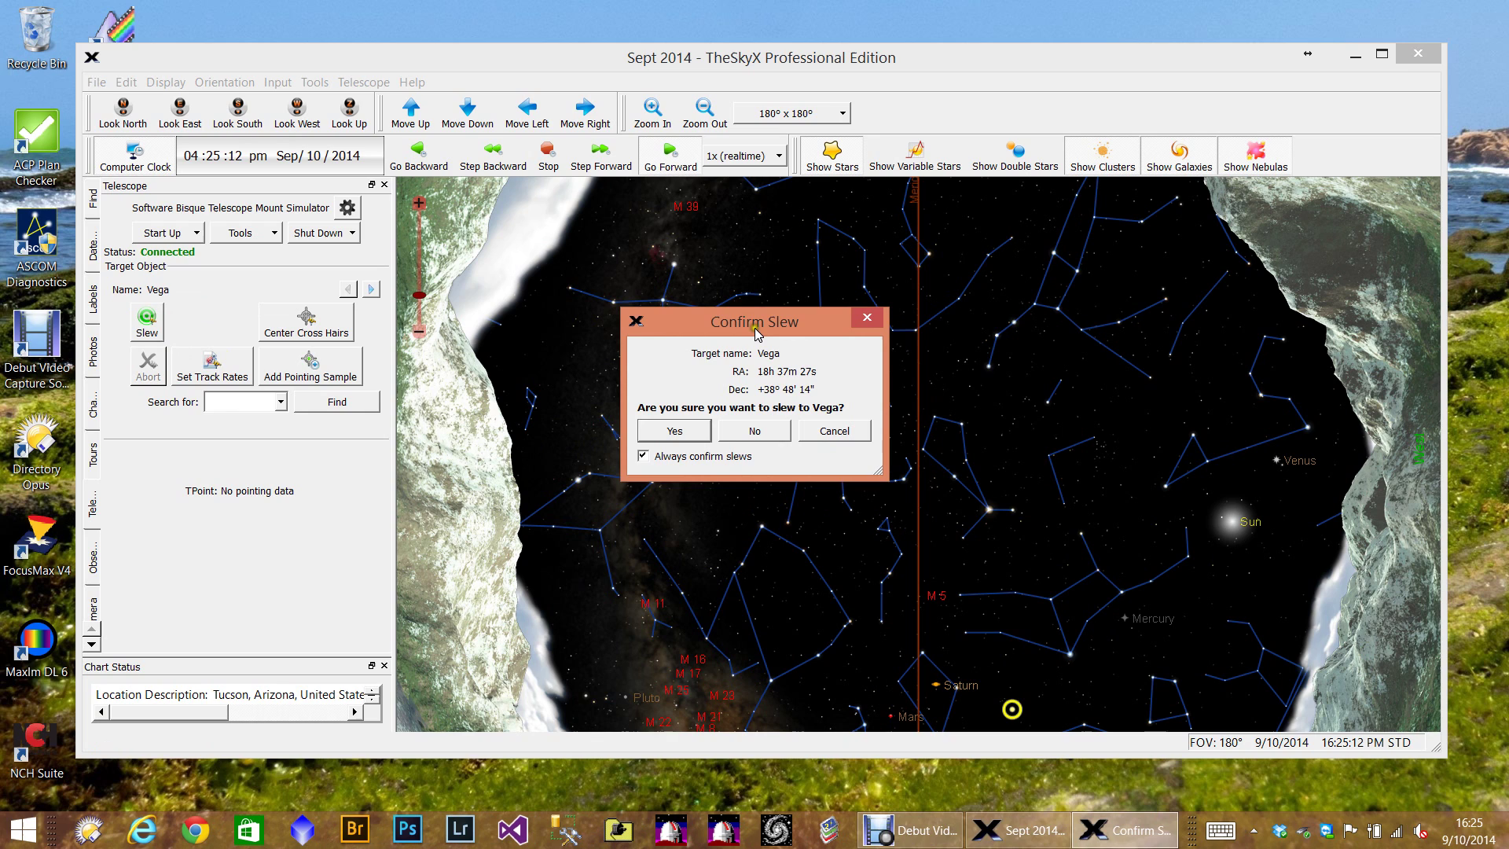
{"action": "left_click", "coordinate": [673, 430]}
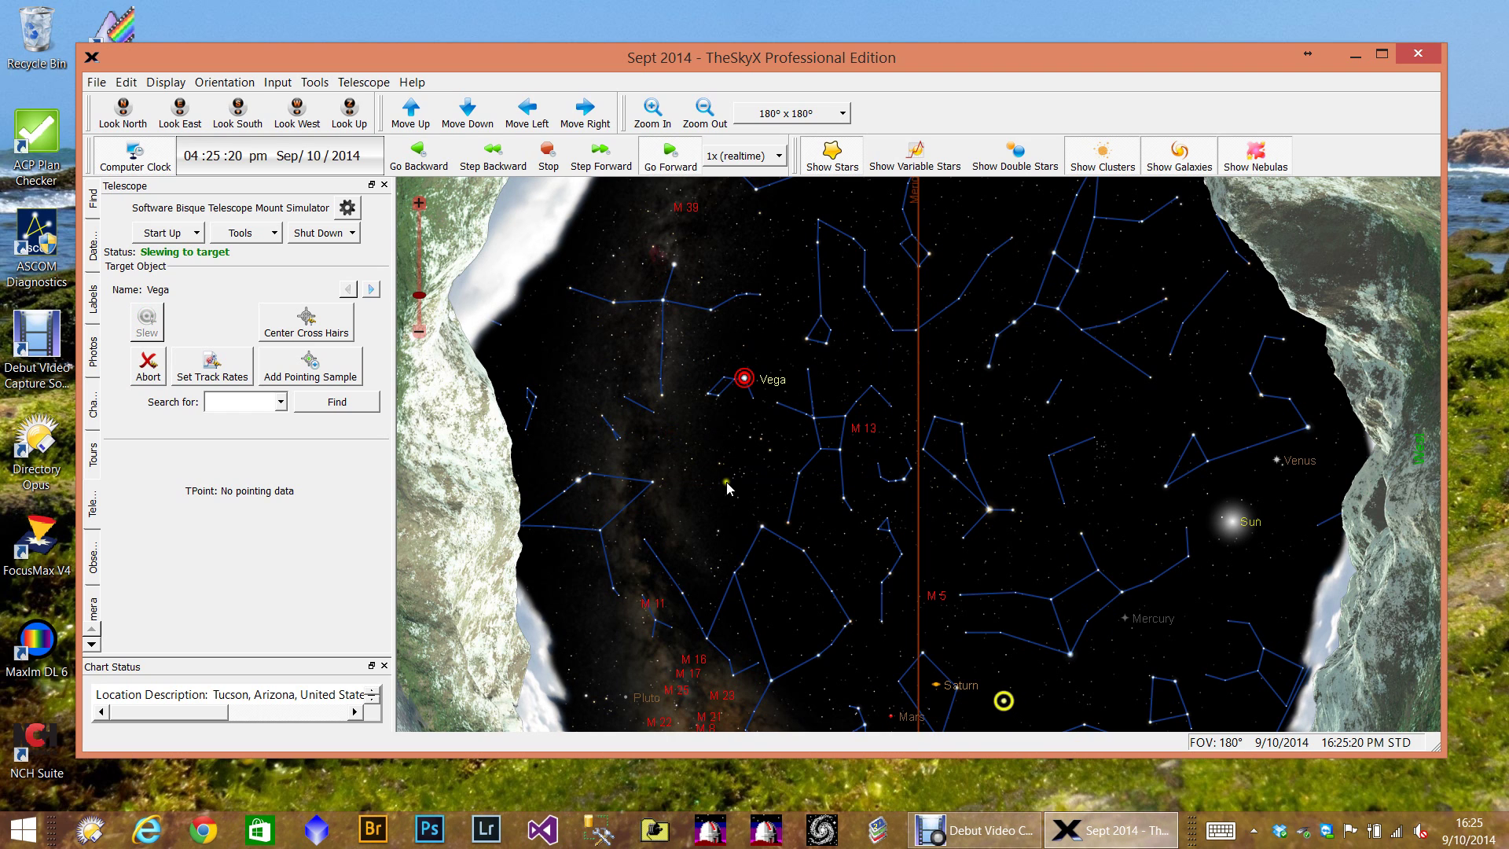
Step: Abort the slew in progress, and slew the telescope to Vega again with confirmation
{"action": "left_click", "coordinate": [147, 366]}
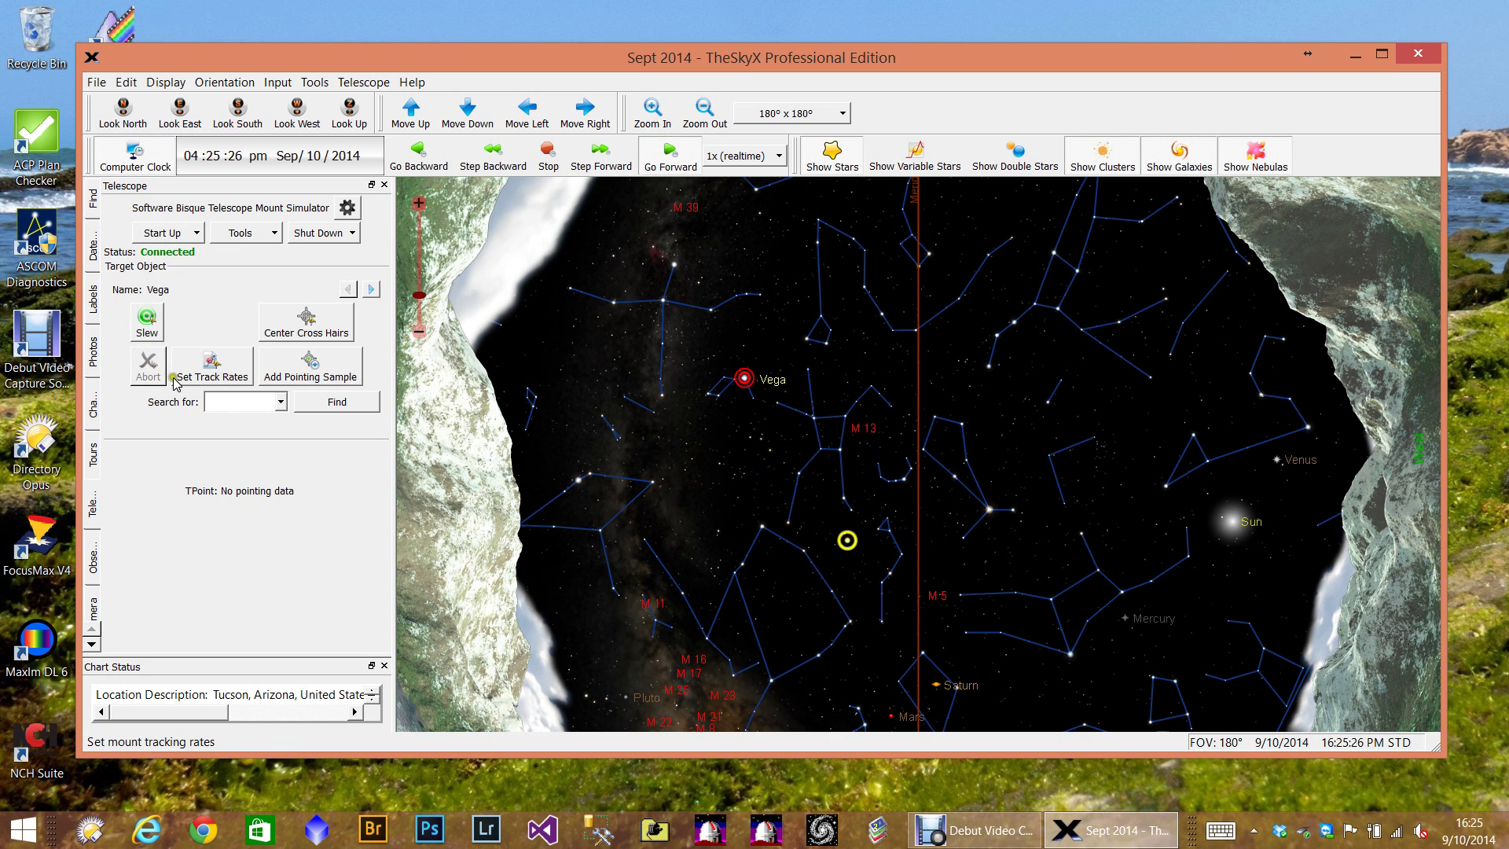
{"action": "left_click", "coordinate": [147, 321]}
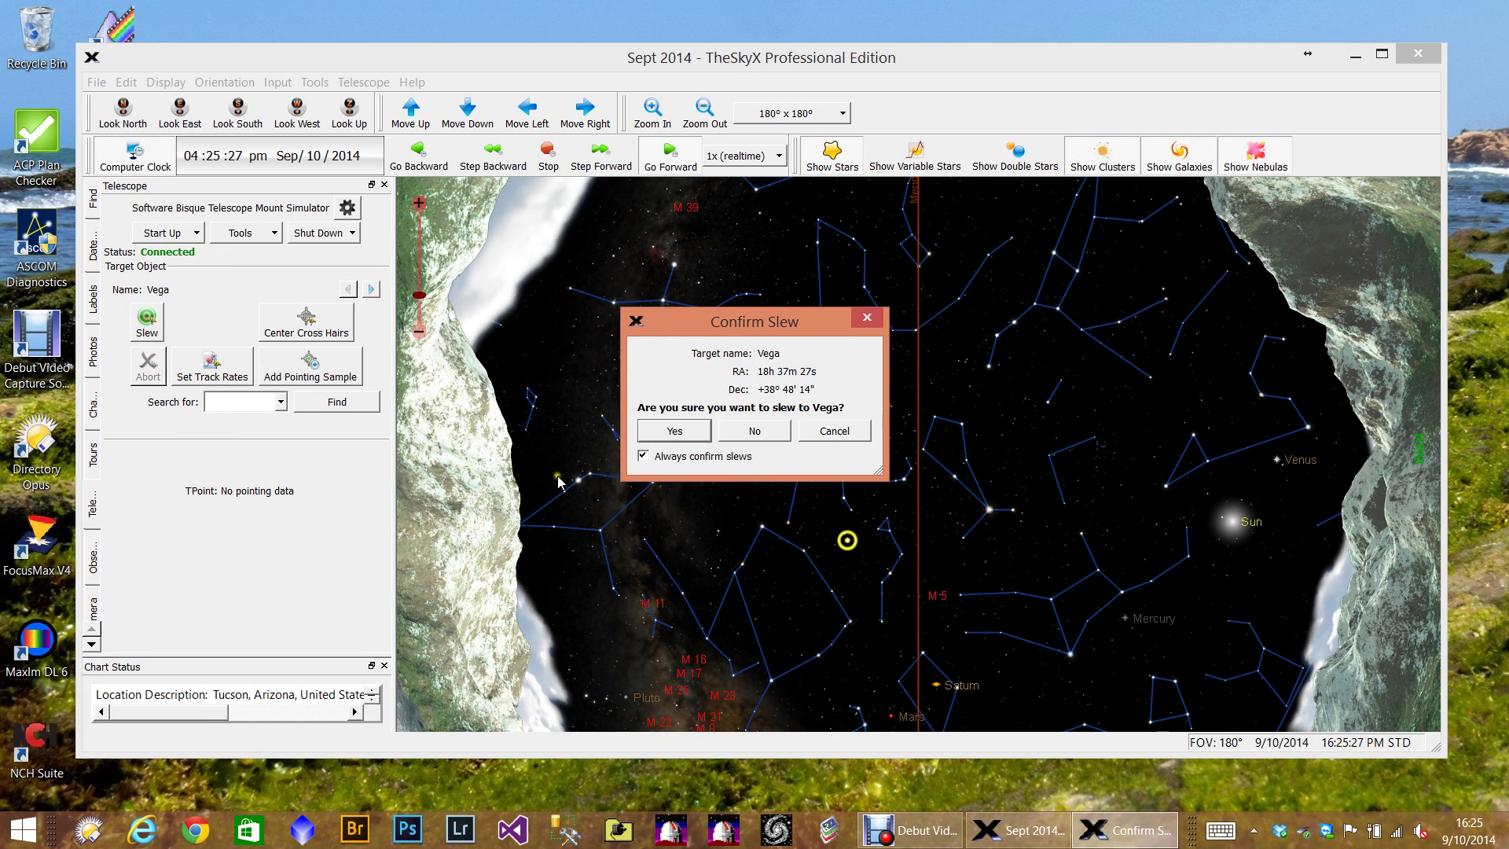
{"action": "left_click", "coordinate": [670, 431]}
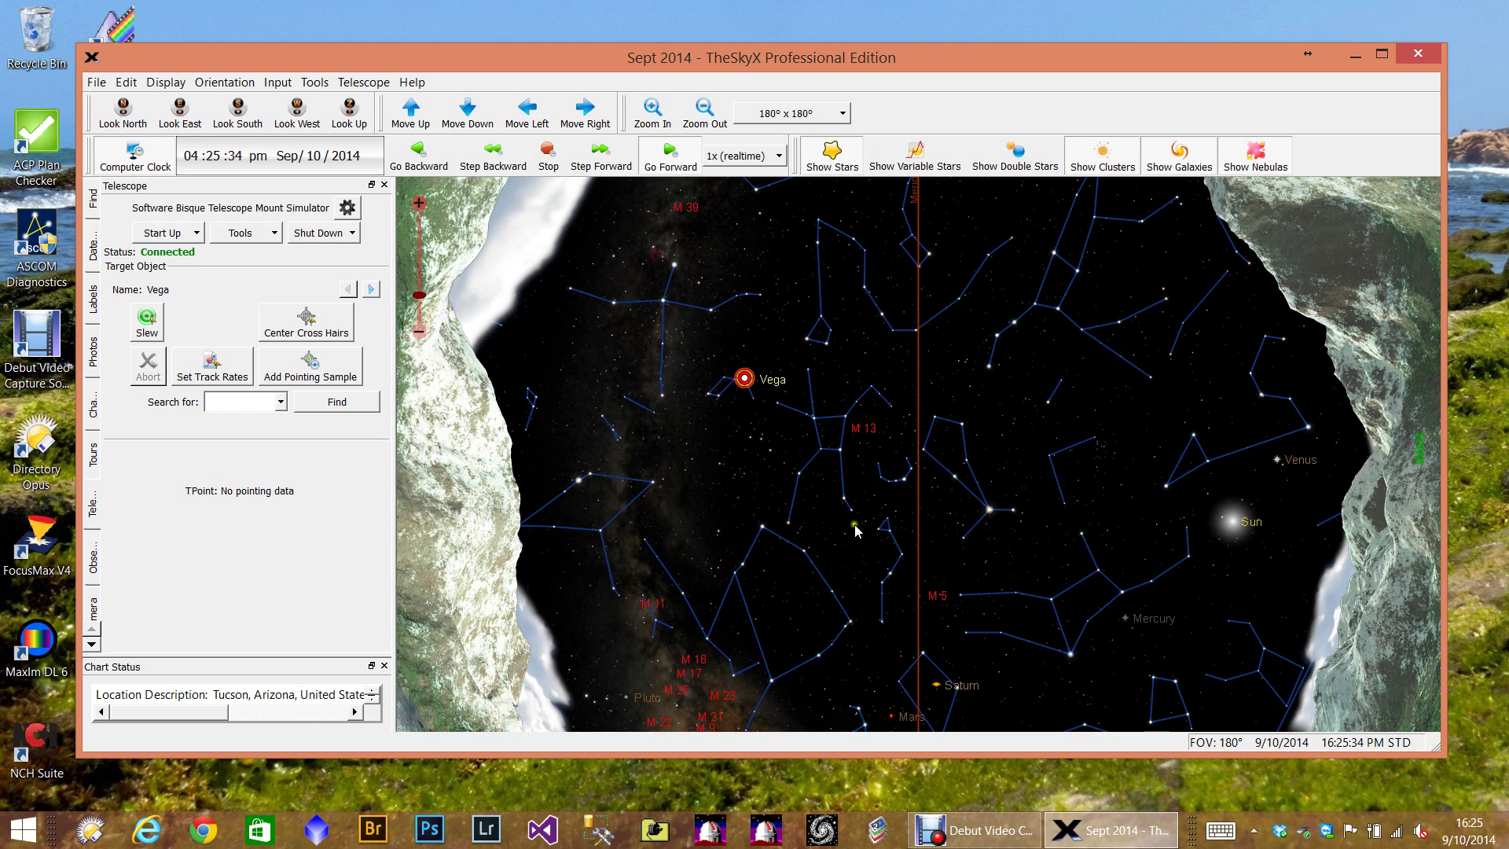
{"action": "mouse_move", "coordinate": [1044, 536]}
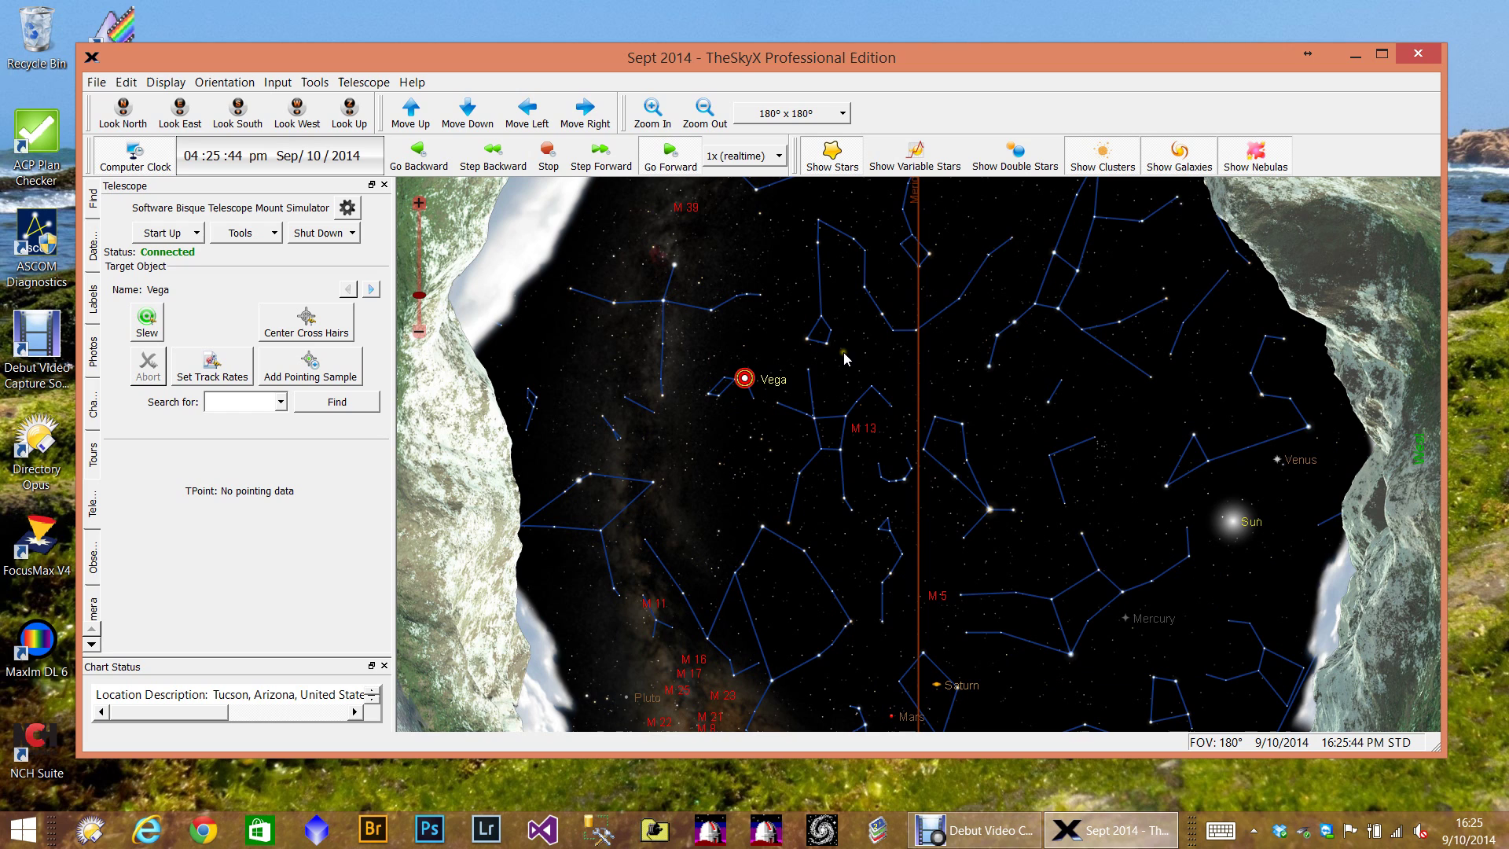
{"action": "mouse_move", "coordinate": [842, 352]}
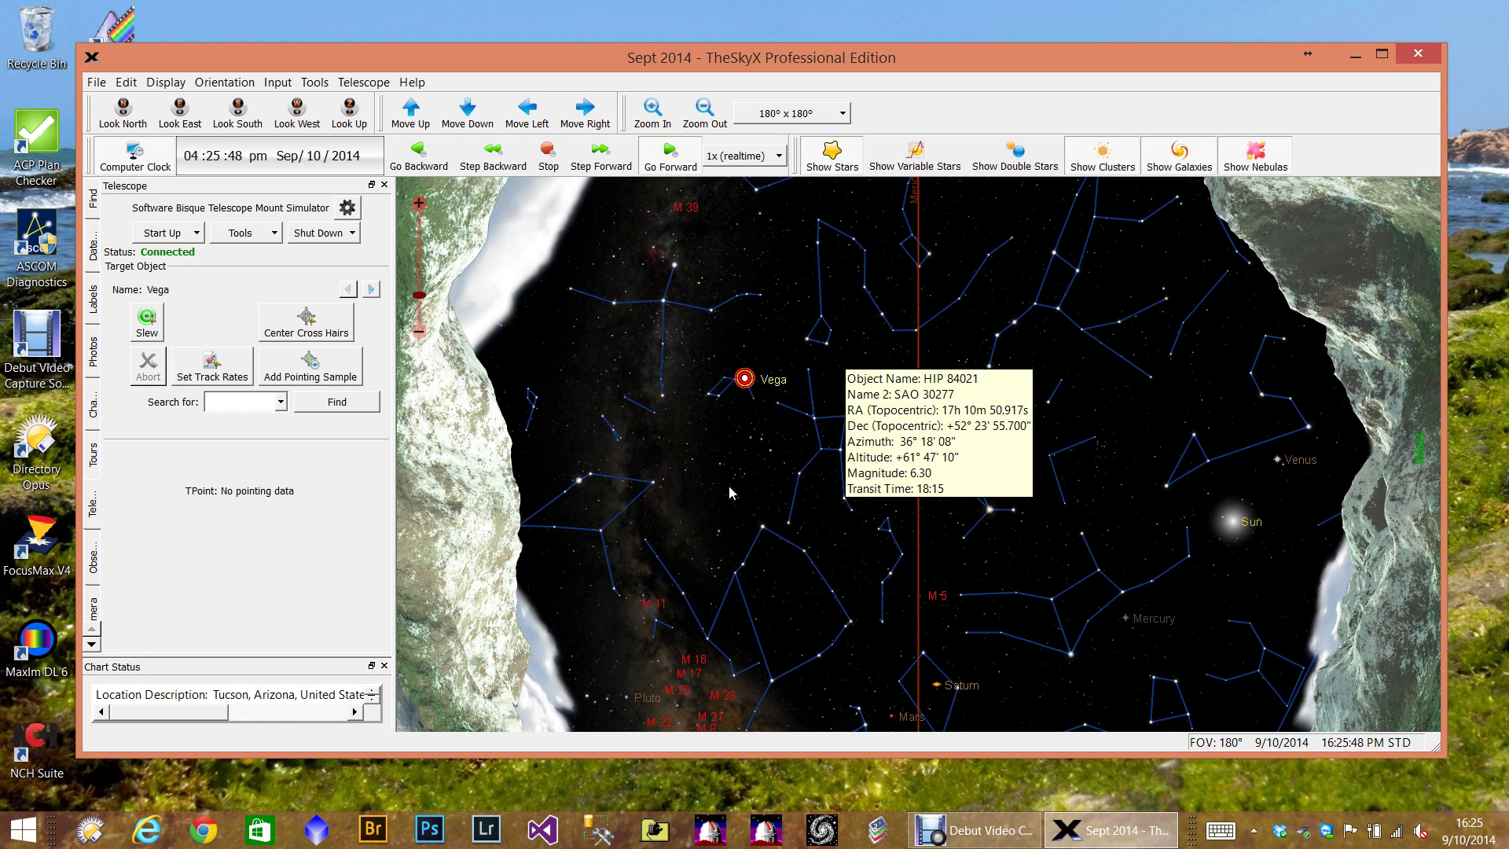
{"action": "mouse_move", "coordinate": [731, 488]}
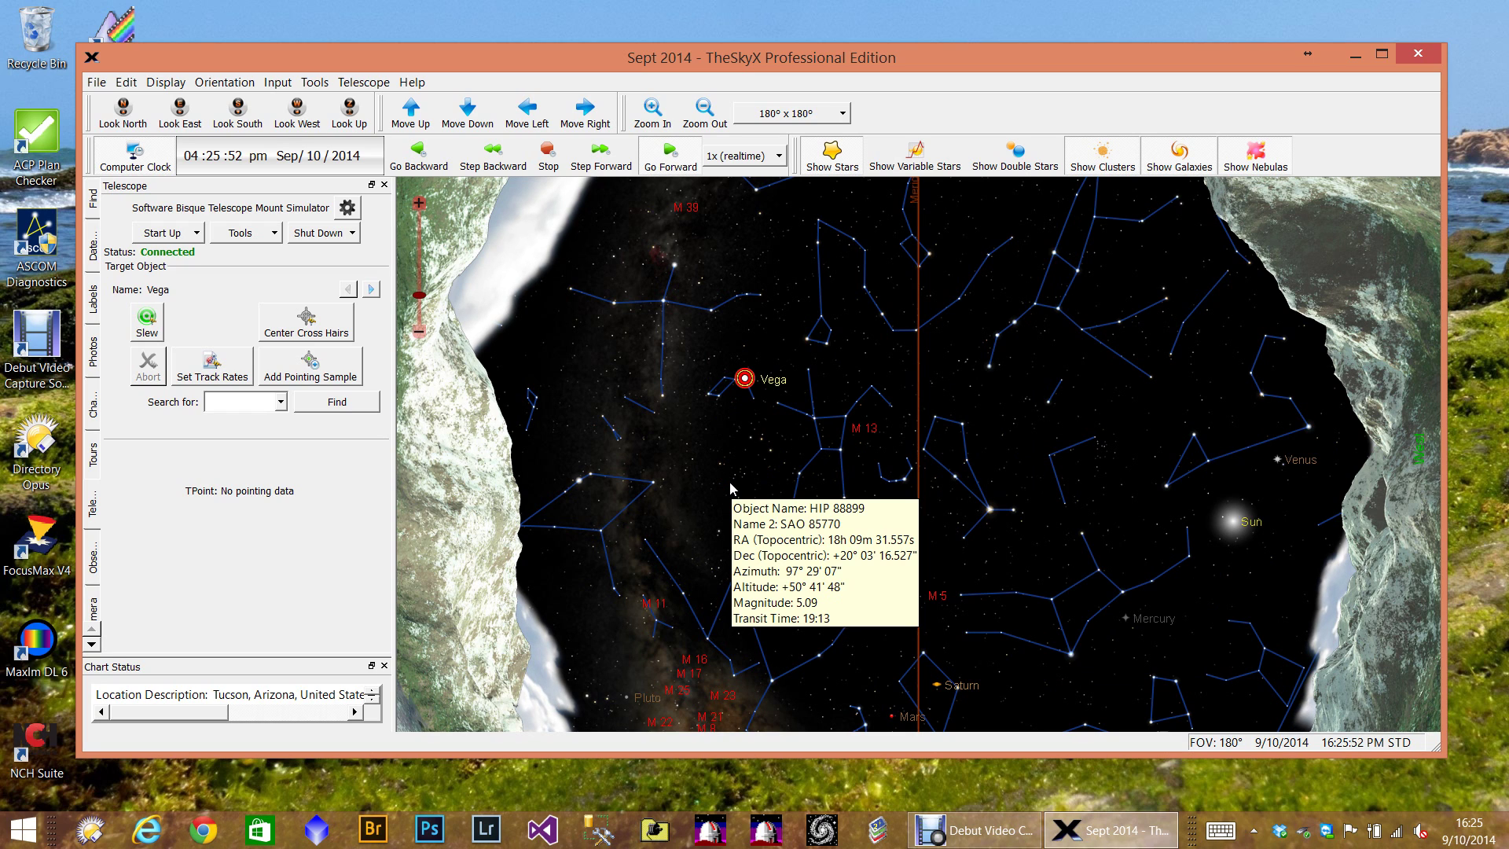
Step: Select the star HIP 87308 below Vega on the sky chart and slew the telescope to it, confirming the slew
{"action": "left_click", "coordinate": [767, 440]}
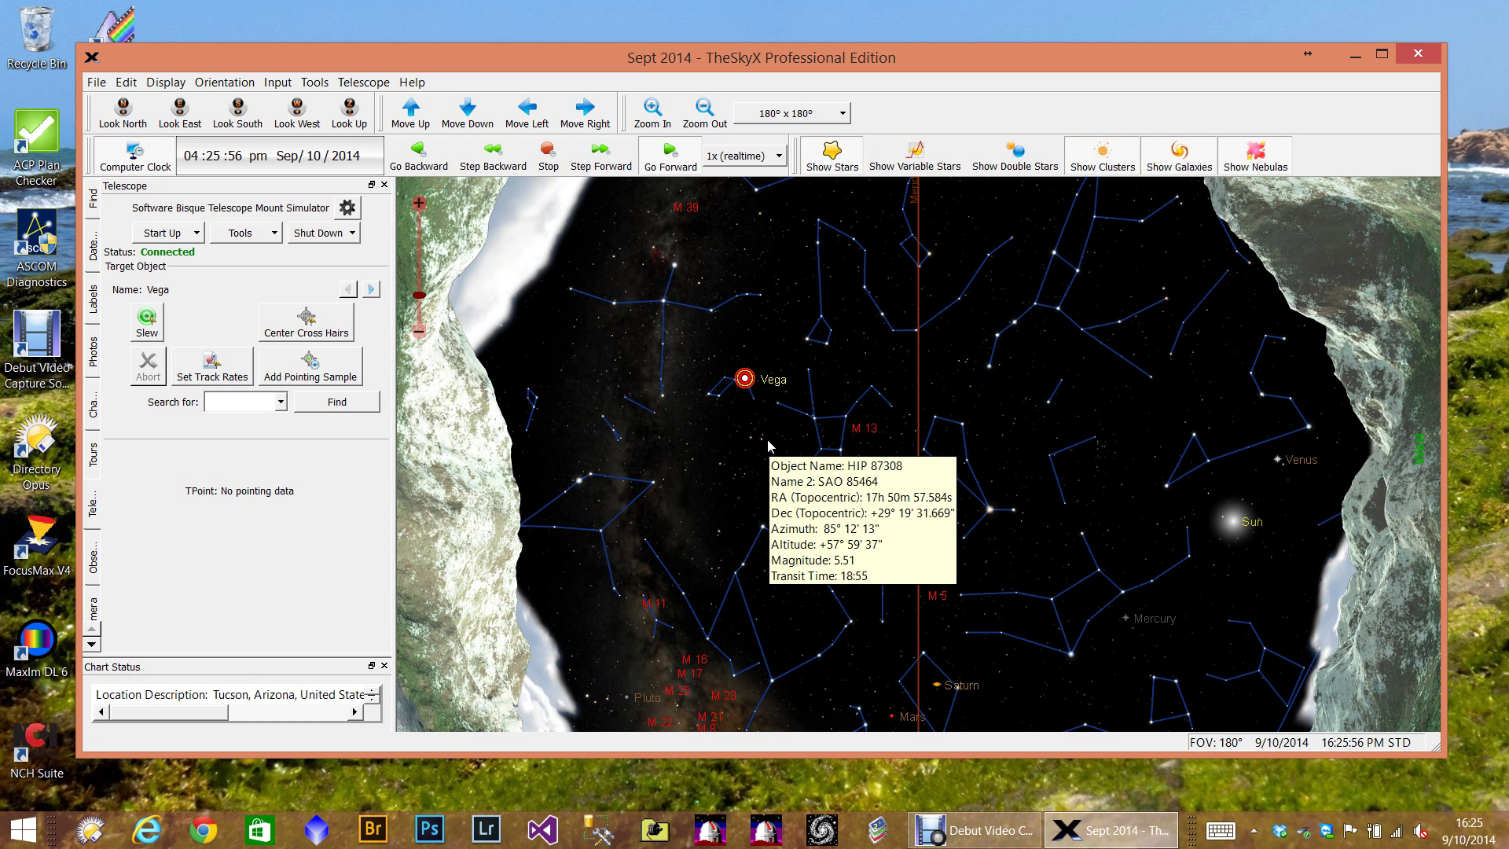
{"action": "left_click", "coordinate": [161, 324]}
{"action": "left_click", "coordinate": [646, 429]}
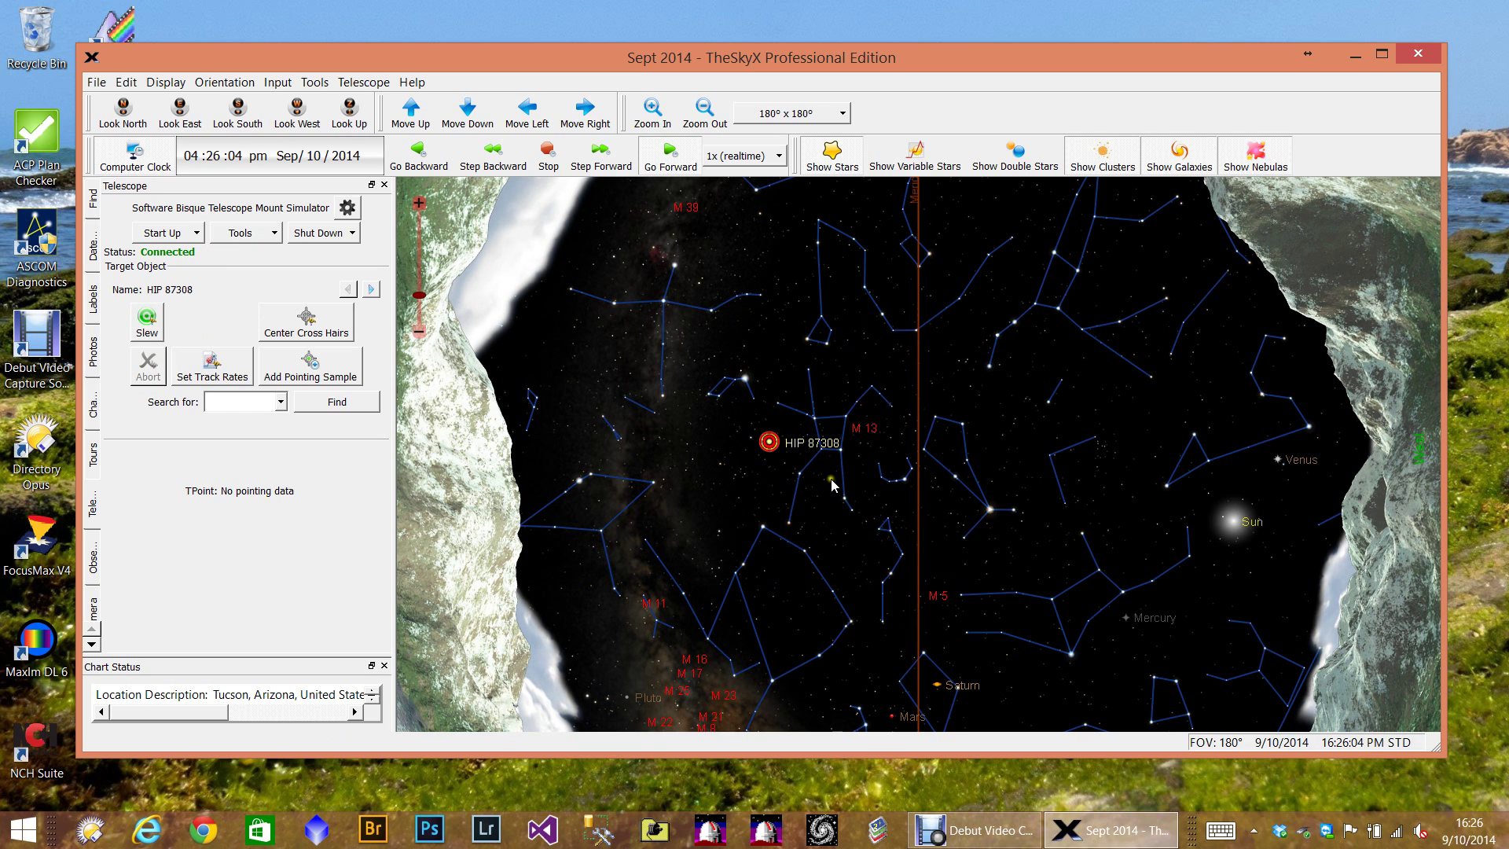
{"action": "mouse_move", "coordinate": [824, 469]}
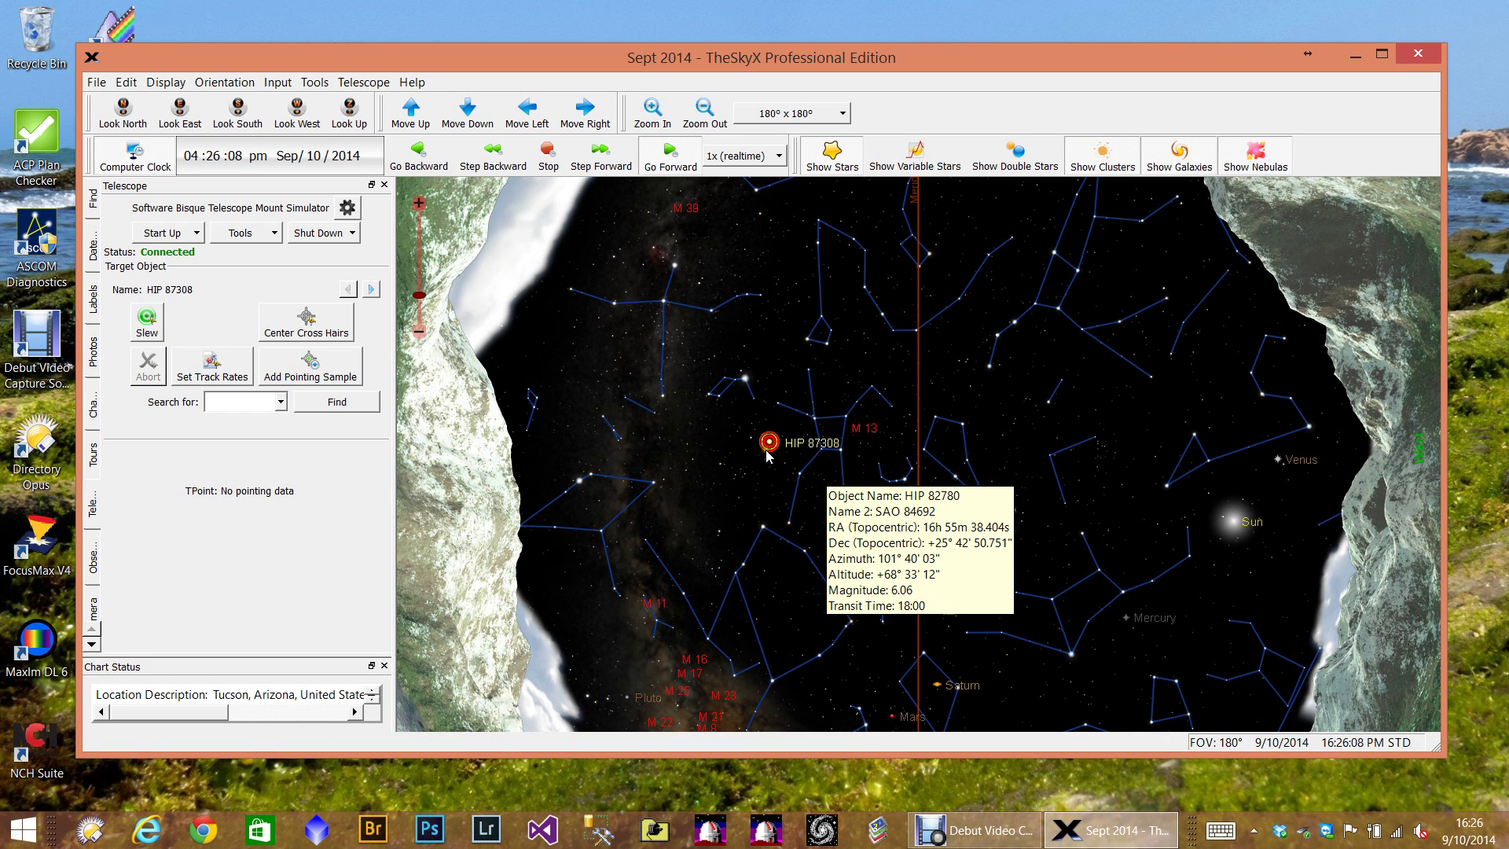
{"action": "mouse_move", "coordinate": [727, 458]}
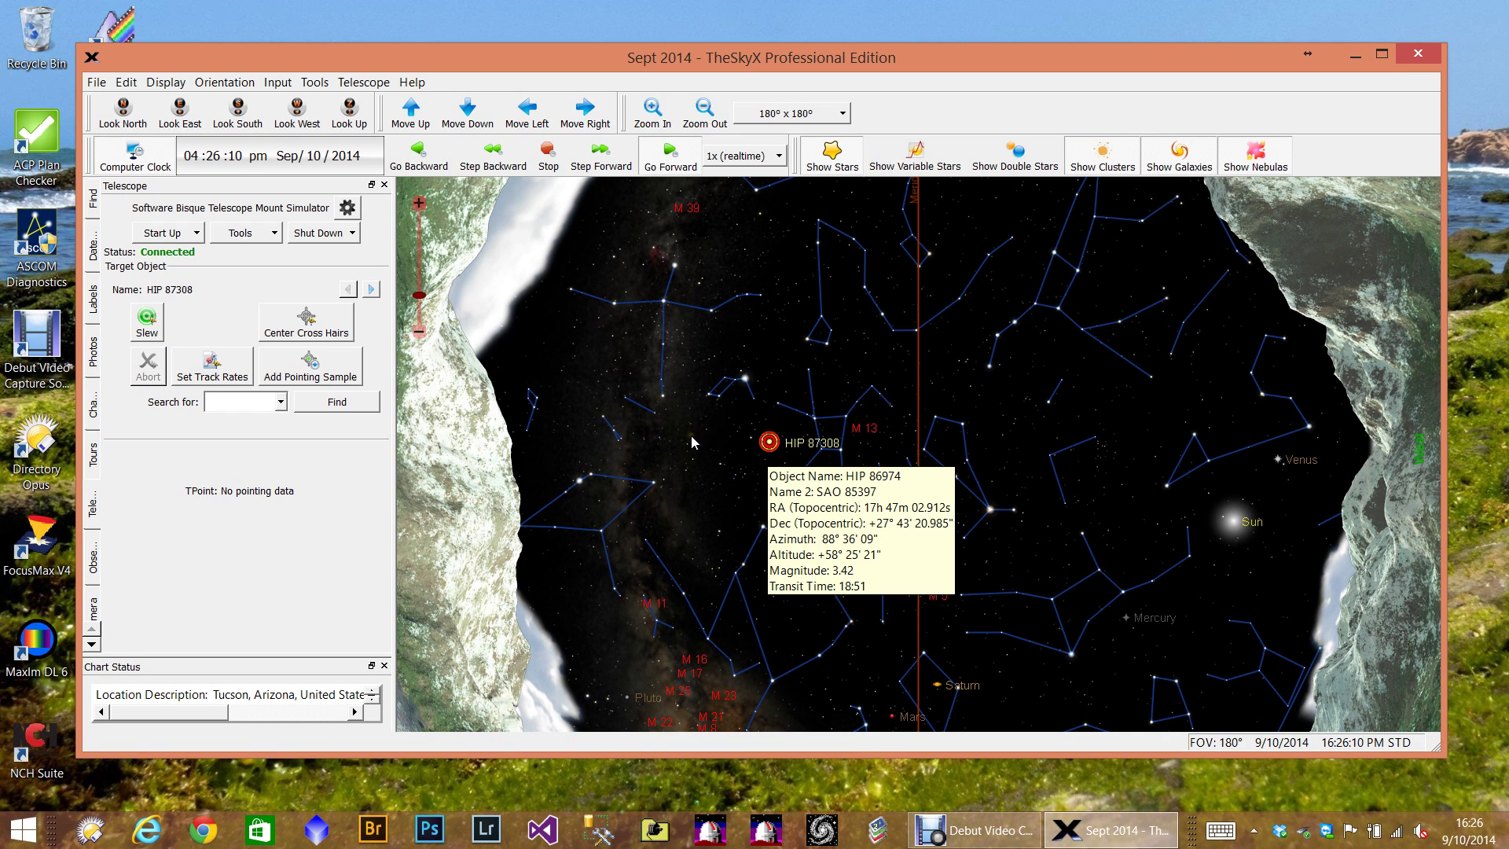
Step: Select Vega on the sky chart and synchronize the telescope on it, confirming the sync
{"action": "left_click", "coordinate": [745, 380]}
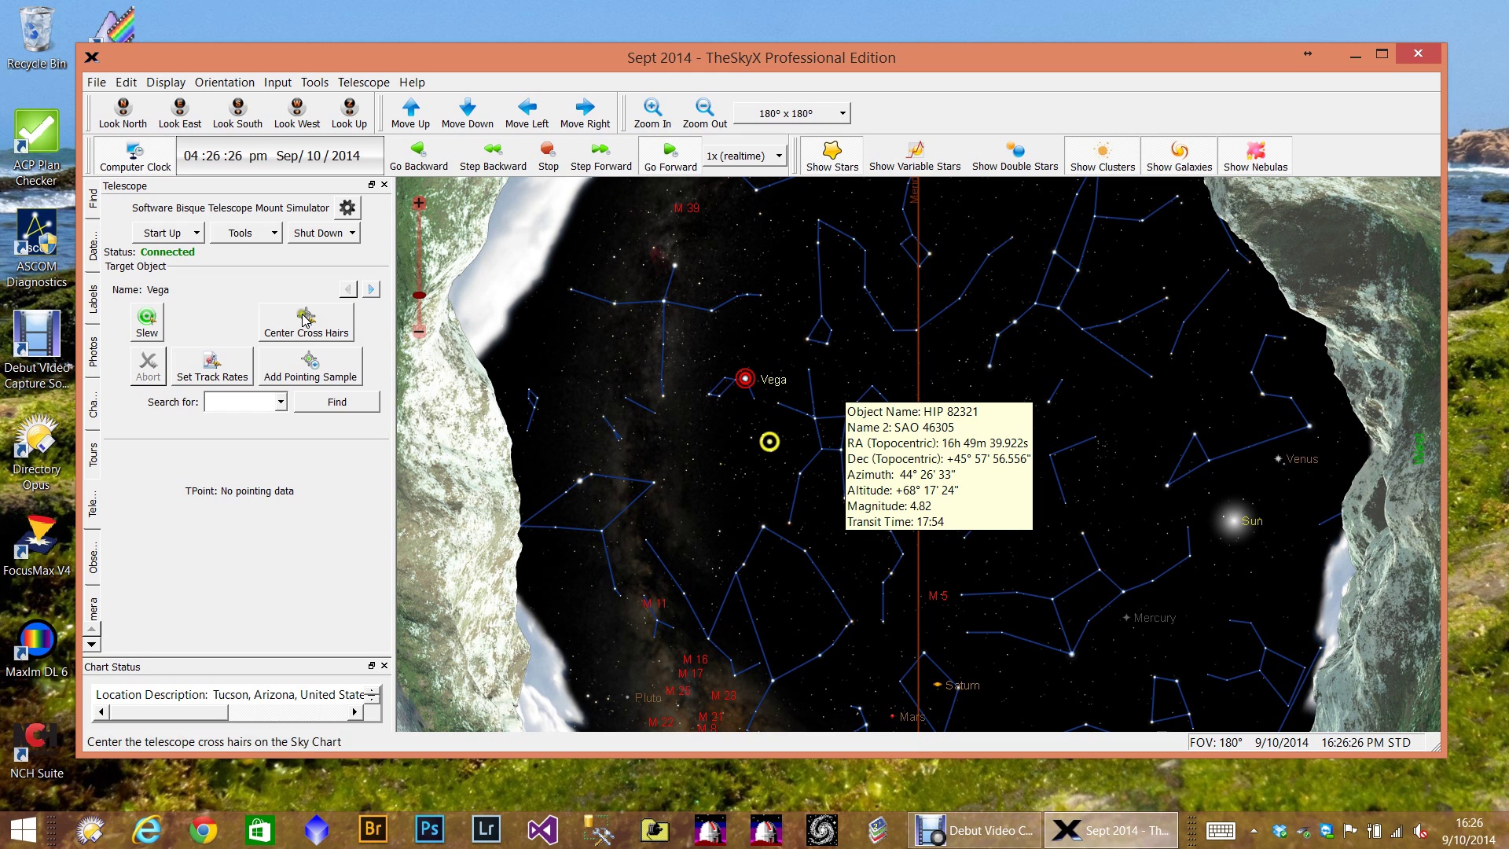
{"action": "left_click", "coordinate": [197, 235]}
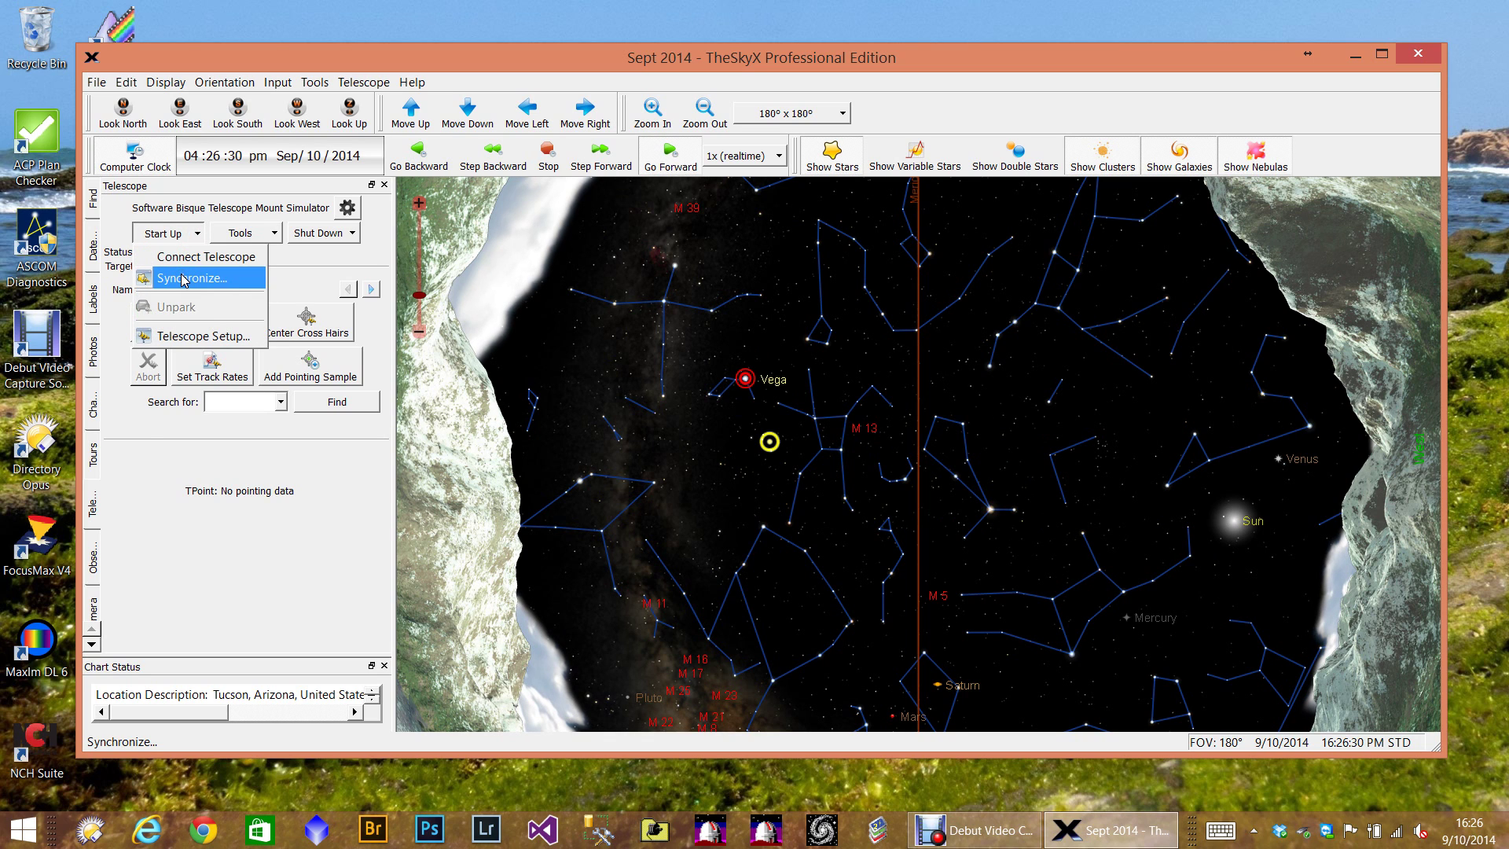
{"action": "left_click", "coordinate": [183, 280]}
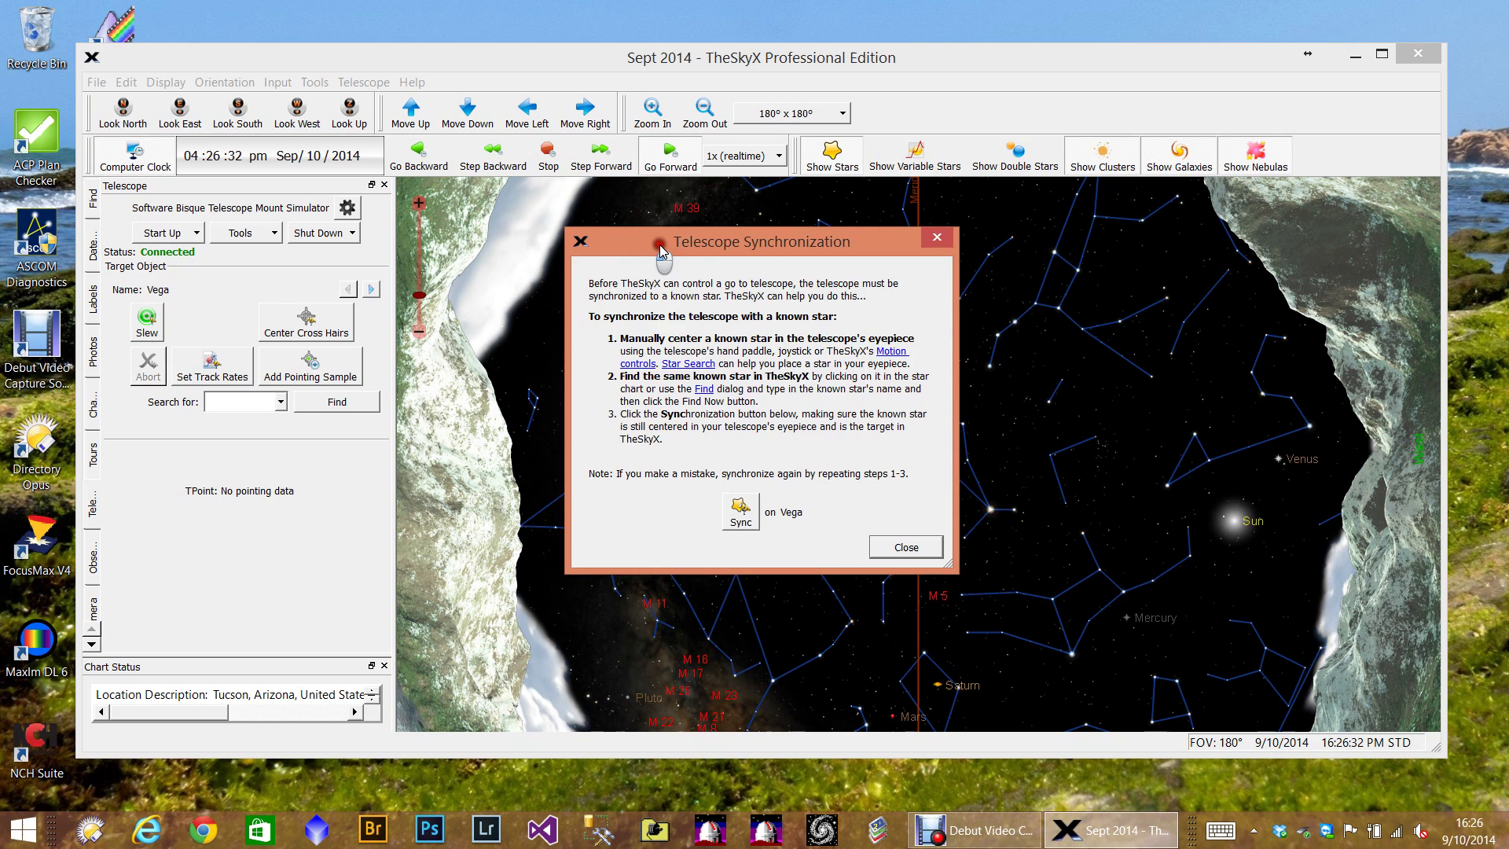
{"action": "left_click_drag", "start_coordinate": [659, 244], "coordinate": [968, 288]}
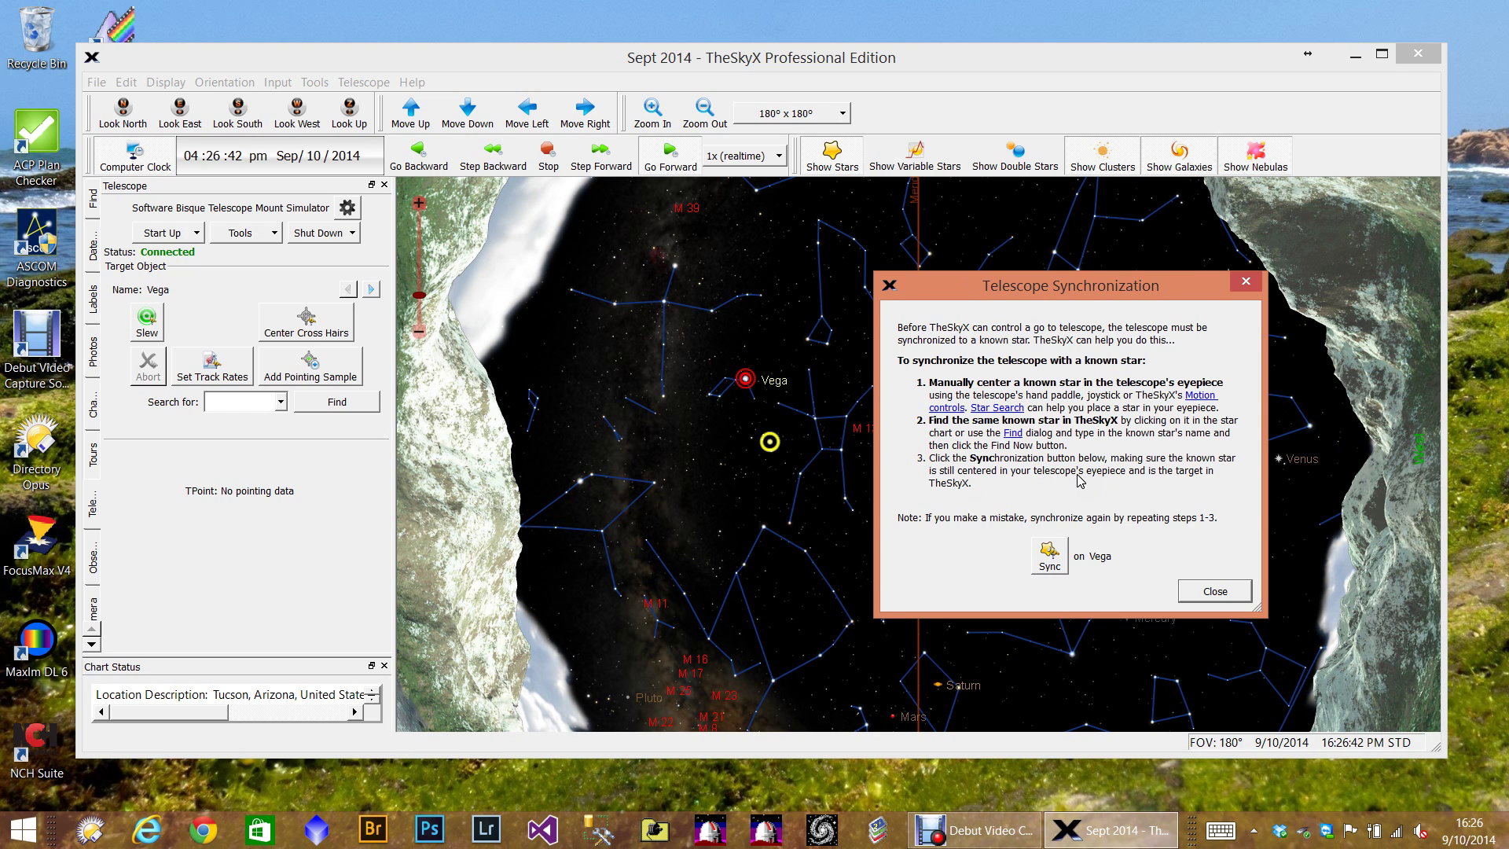
{"action": "left_click", "coordinate": [1054, 558]}
{"action": "left_click_drag", "start_coordinate": [727, 312], "coordinate": [1008, 383]}
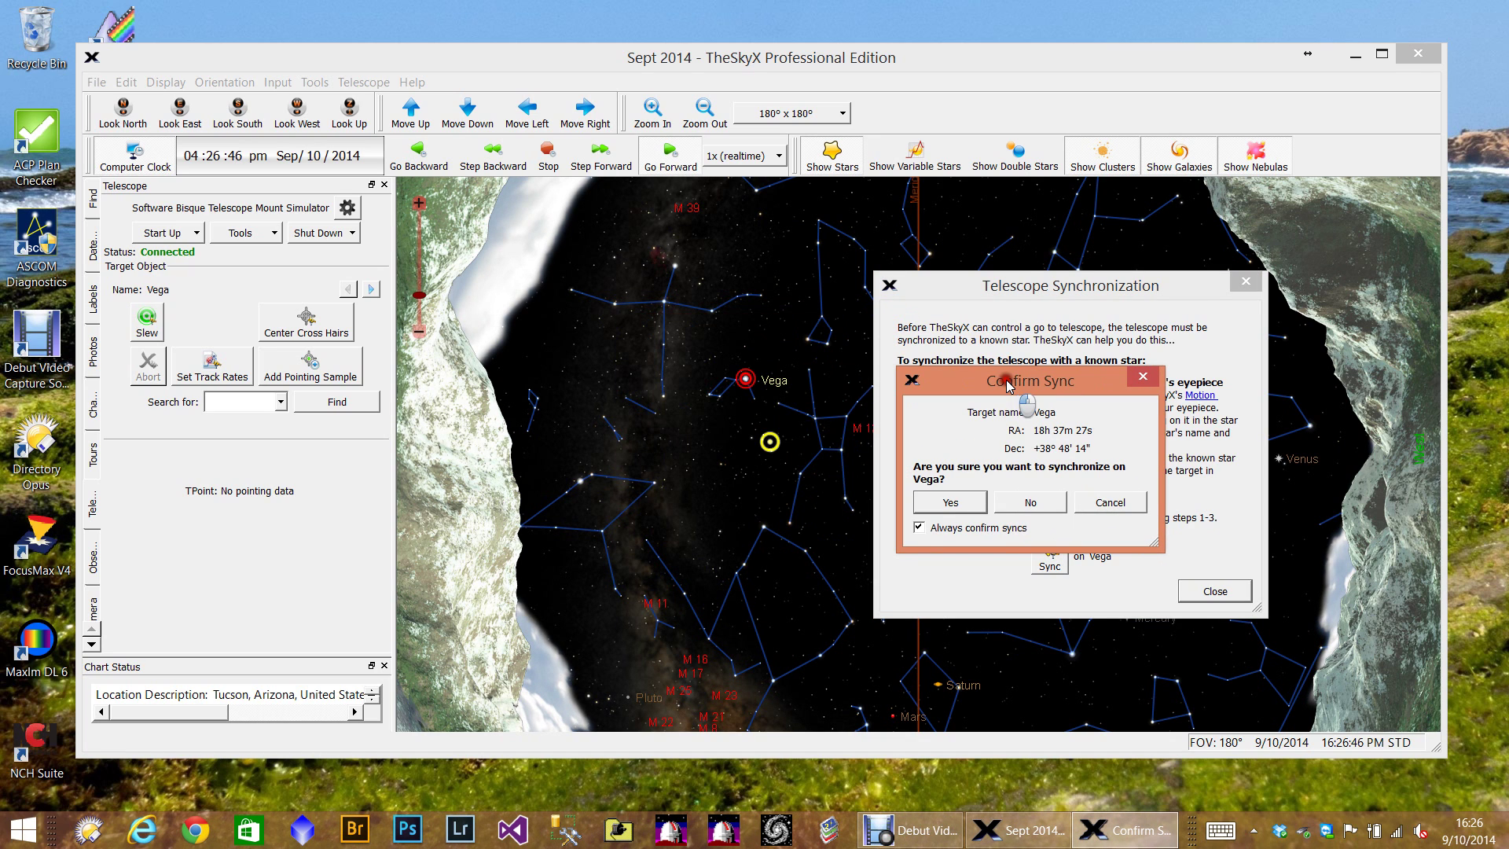
{"action": "left_click", "coordinate": [961, 501]}
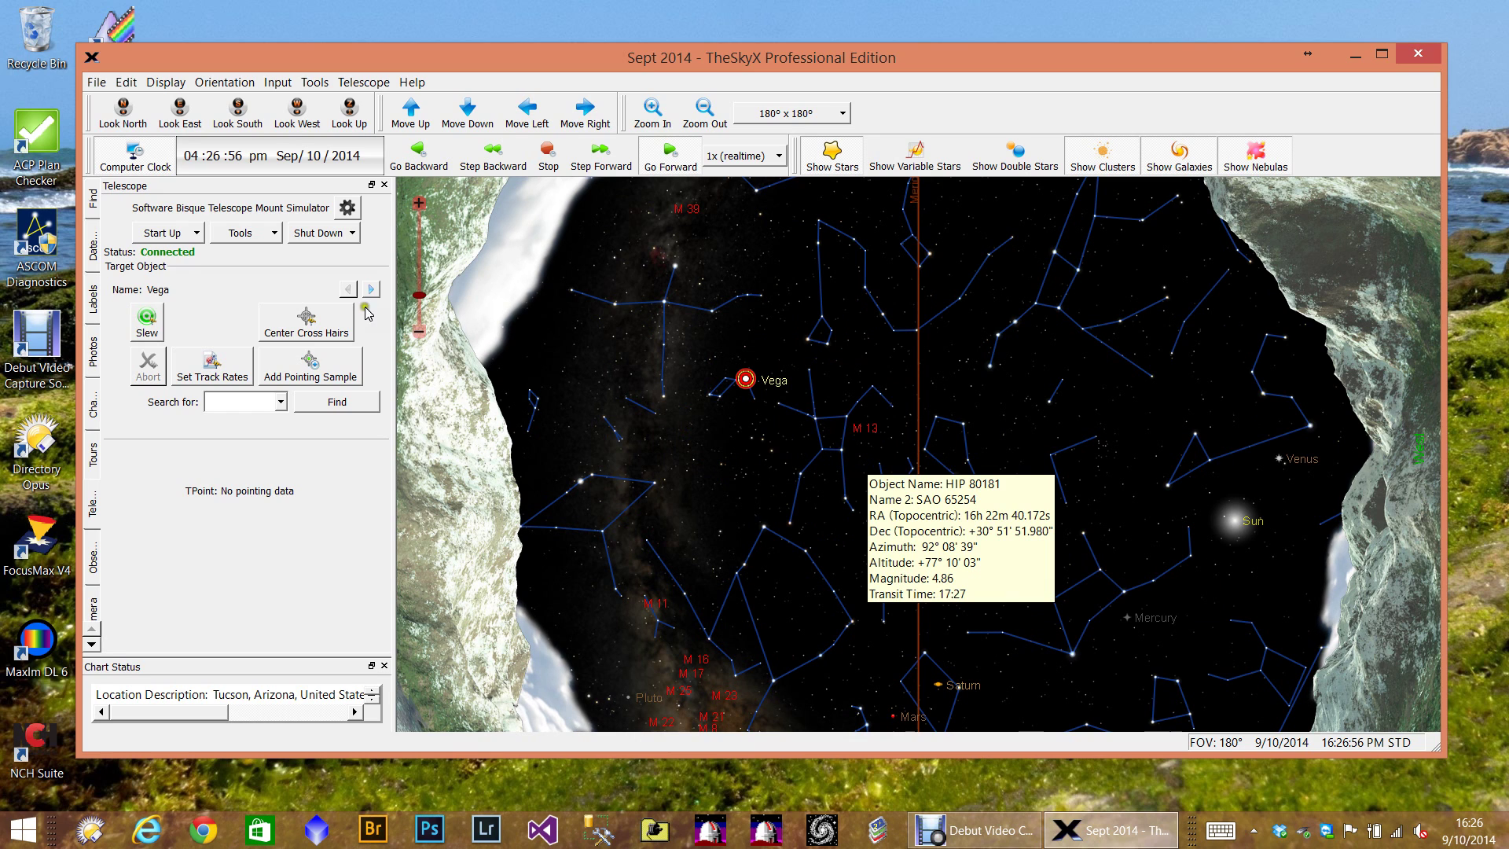
Step: Find the object M92 by name and slew the telescope to it, confirming the slew
{"action": "left_click", "coordinate": [93, 201]}
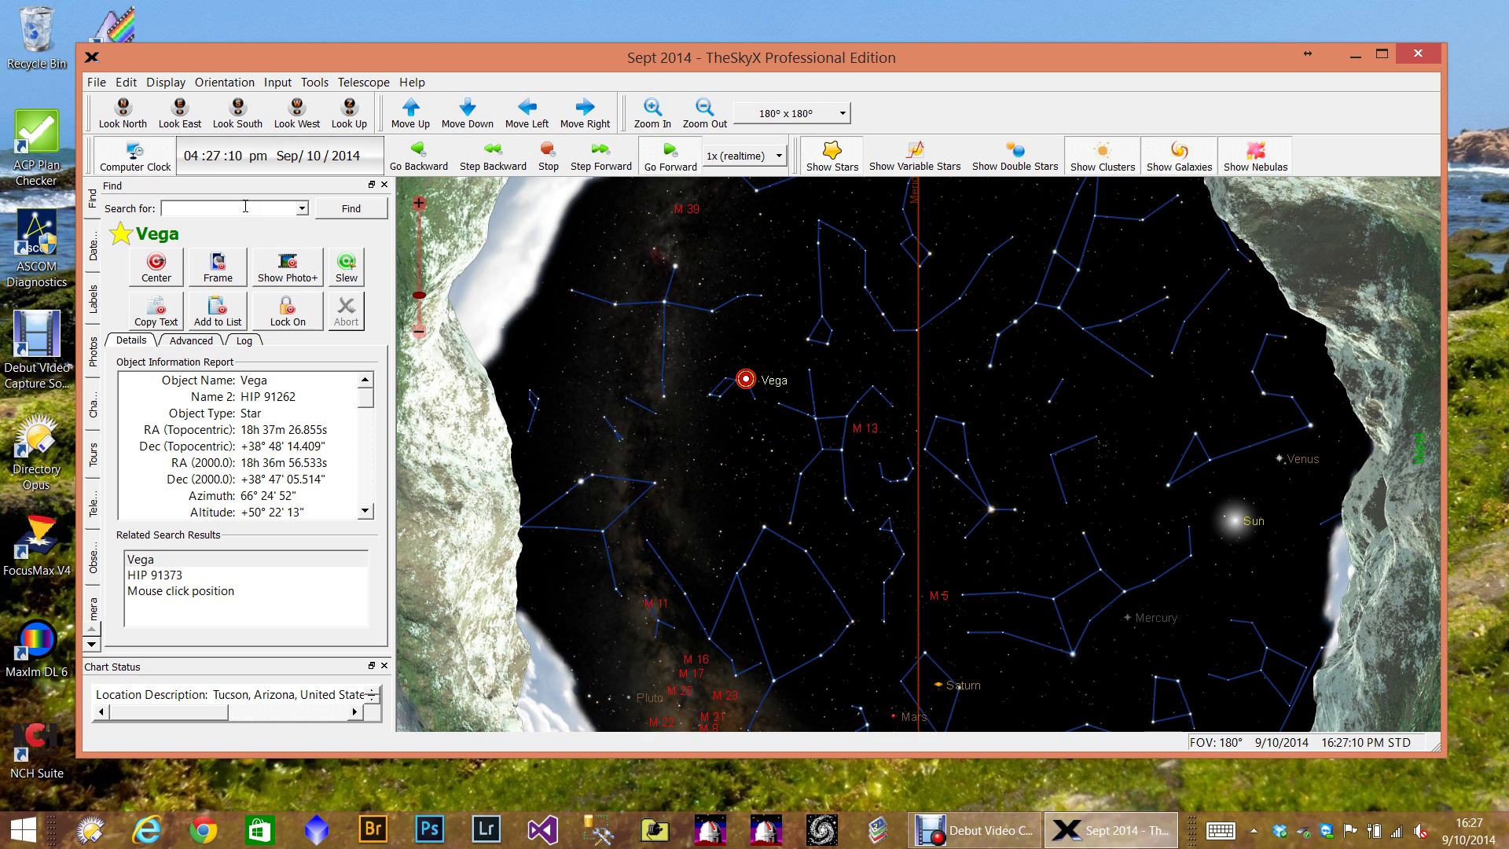
{"action": "type", "text": "m92"}
{"action": "left_click", "coordinate": [337, 215]}
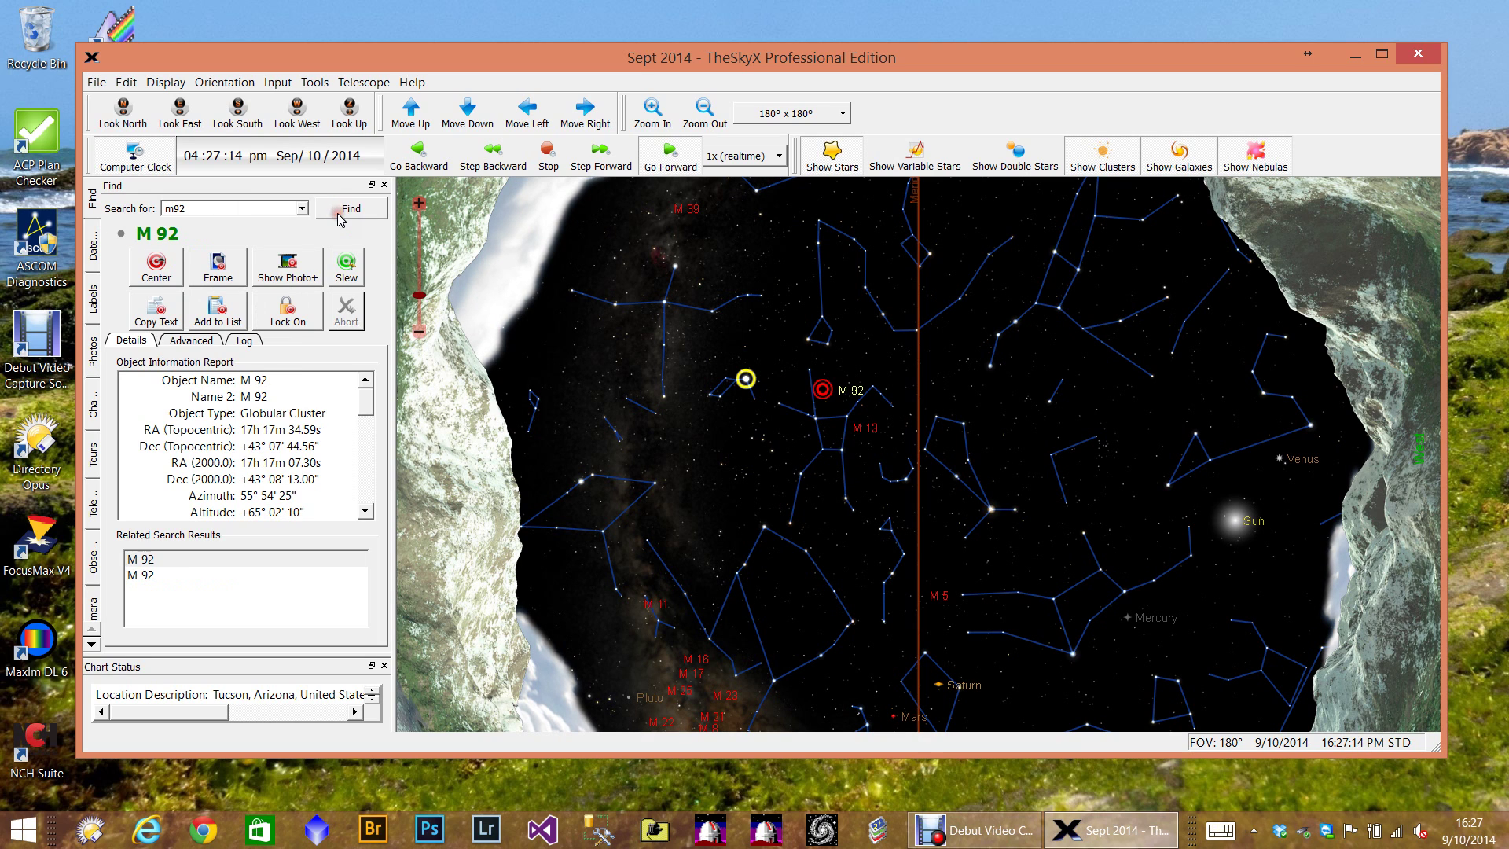
{"action": "left_click", "coordinate": [350, 269]}
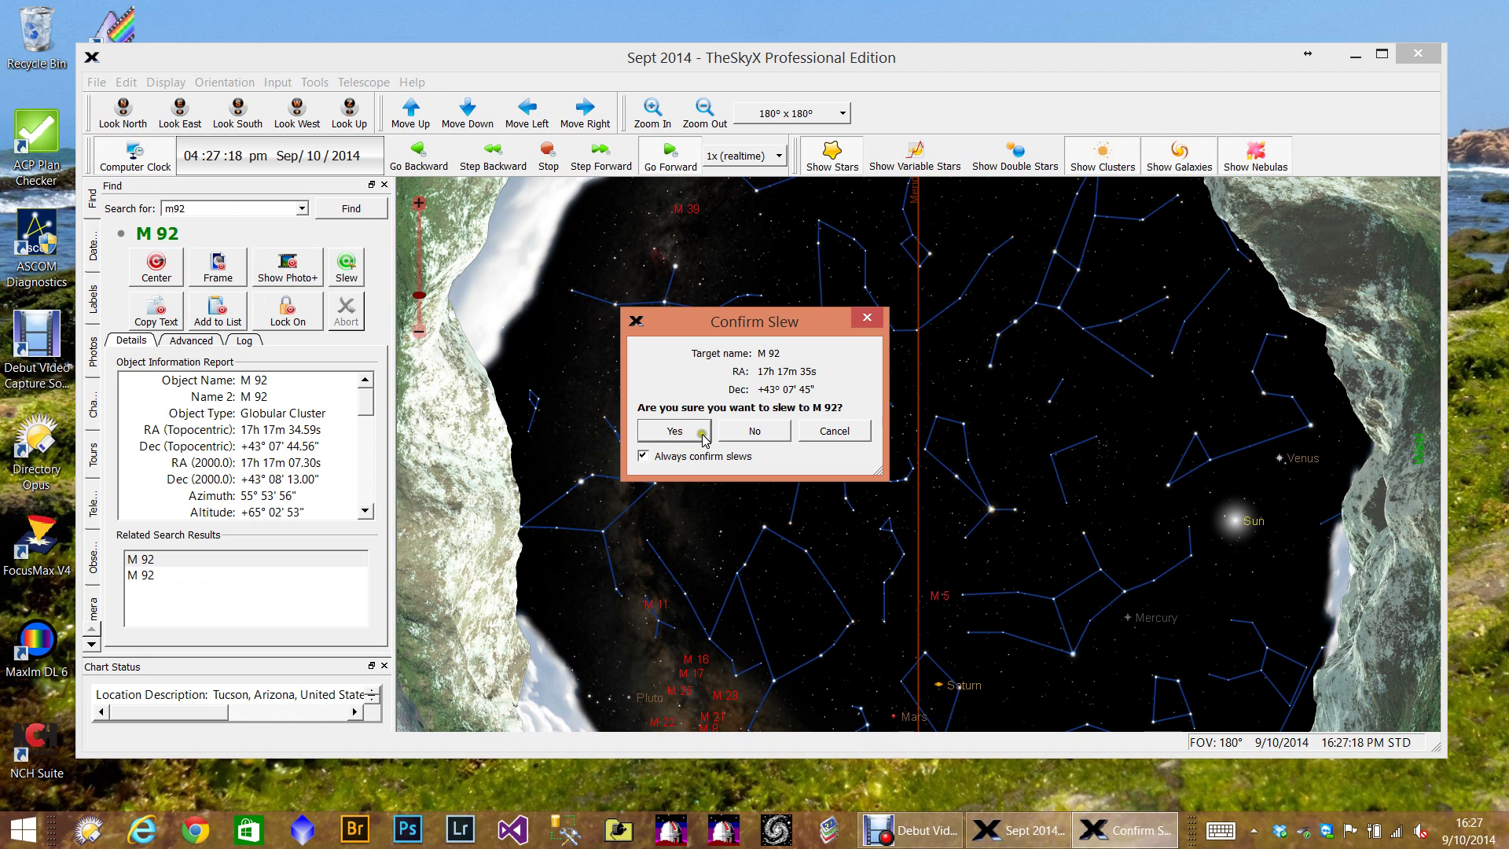
{"action": "left_click", "coordinate": [692, 431]}
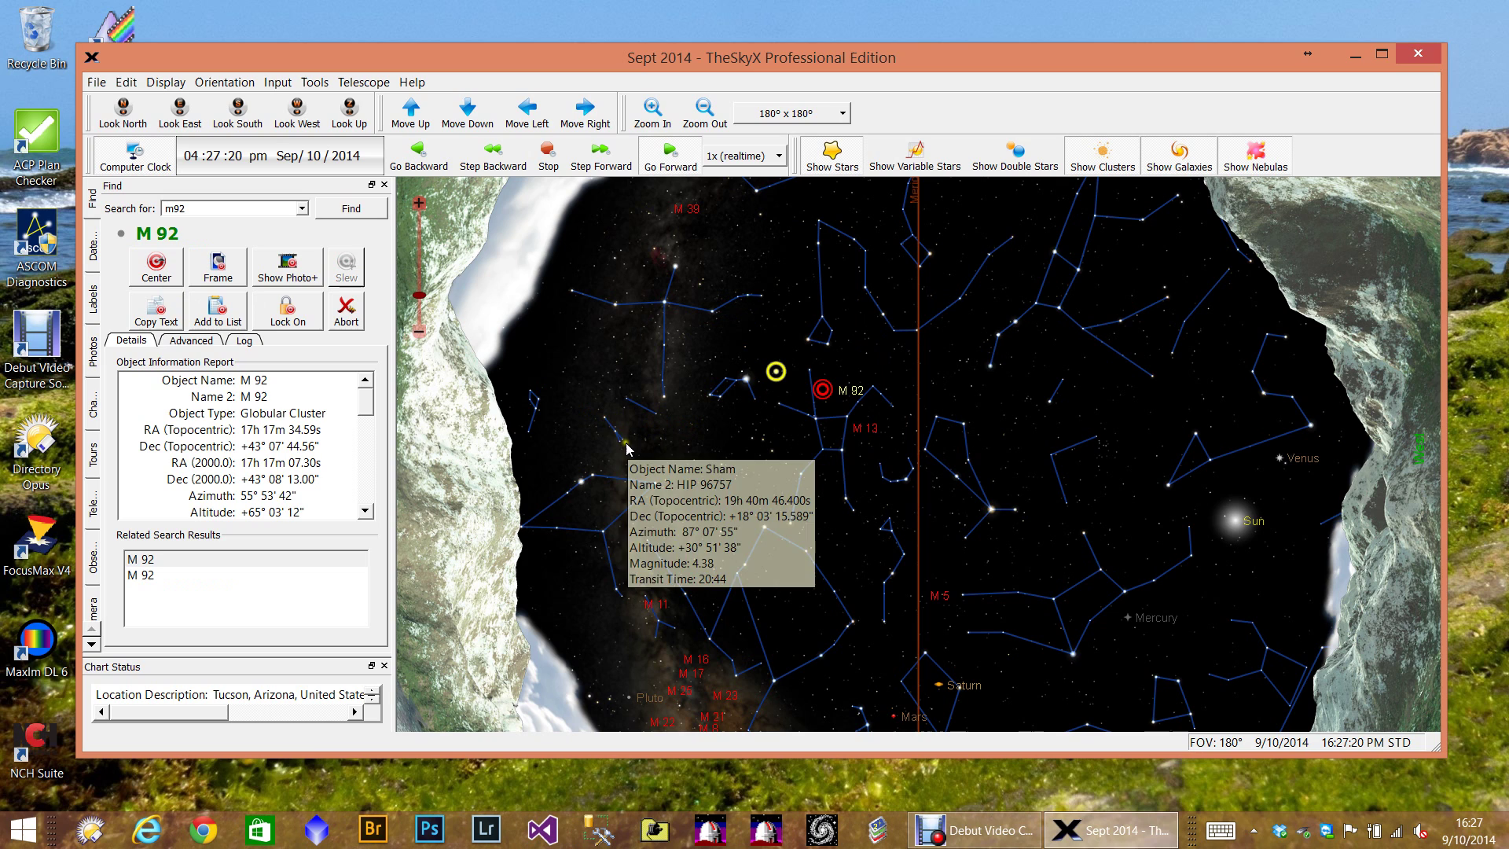
Step: Examine the advanced Find lists, browsing the common names of non-stellar objects, and return to the details of M 92
{"action": "left_click", "coordinate": [182, 344]}
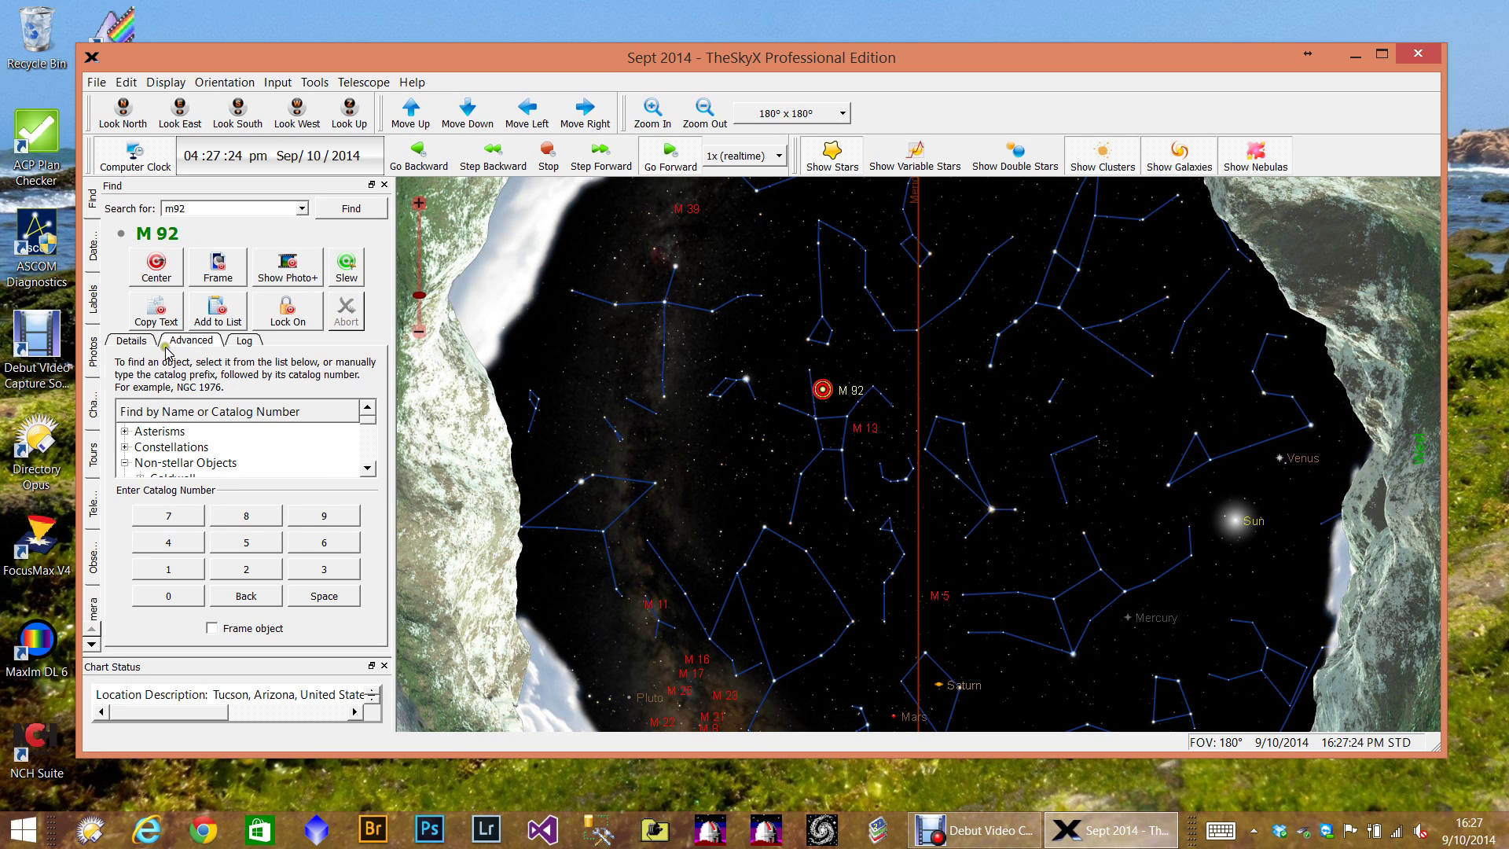
{"action": "left_click", "coordinate": [368, 467]}
{"action": "left_click", "coordinate": [368, 467]}
{"action": "left_click", "coordinate": [140, 432]}
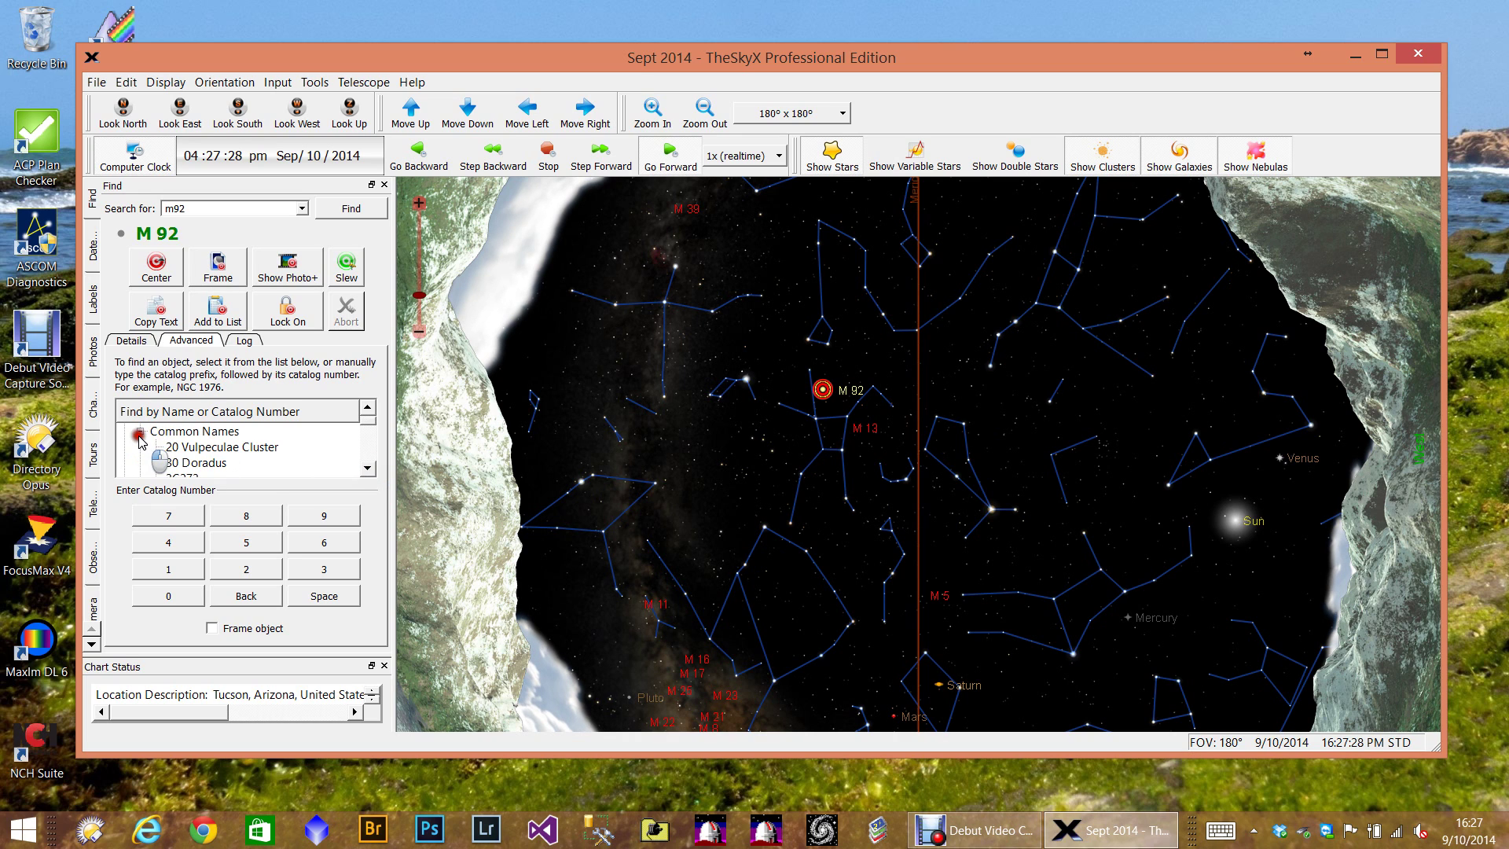
{"action": "left_click", "coordinate": [368, 468]}
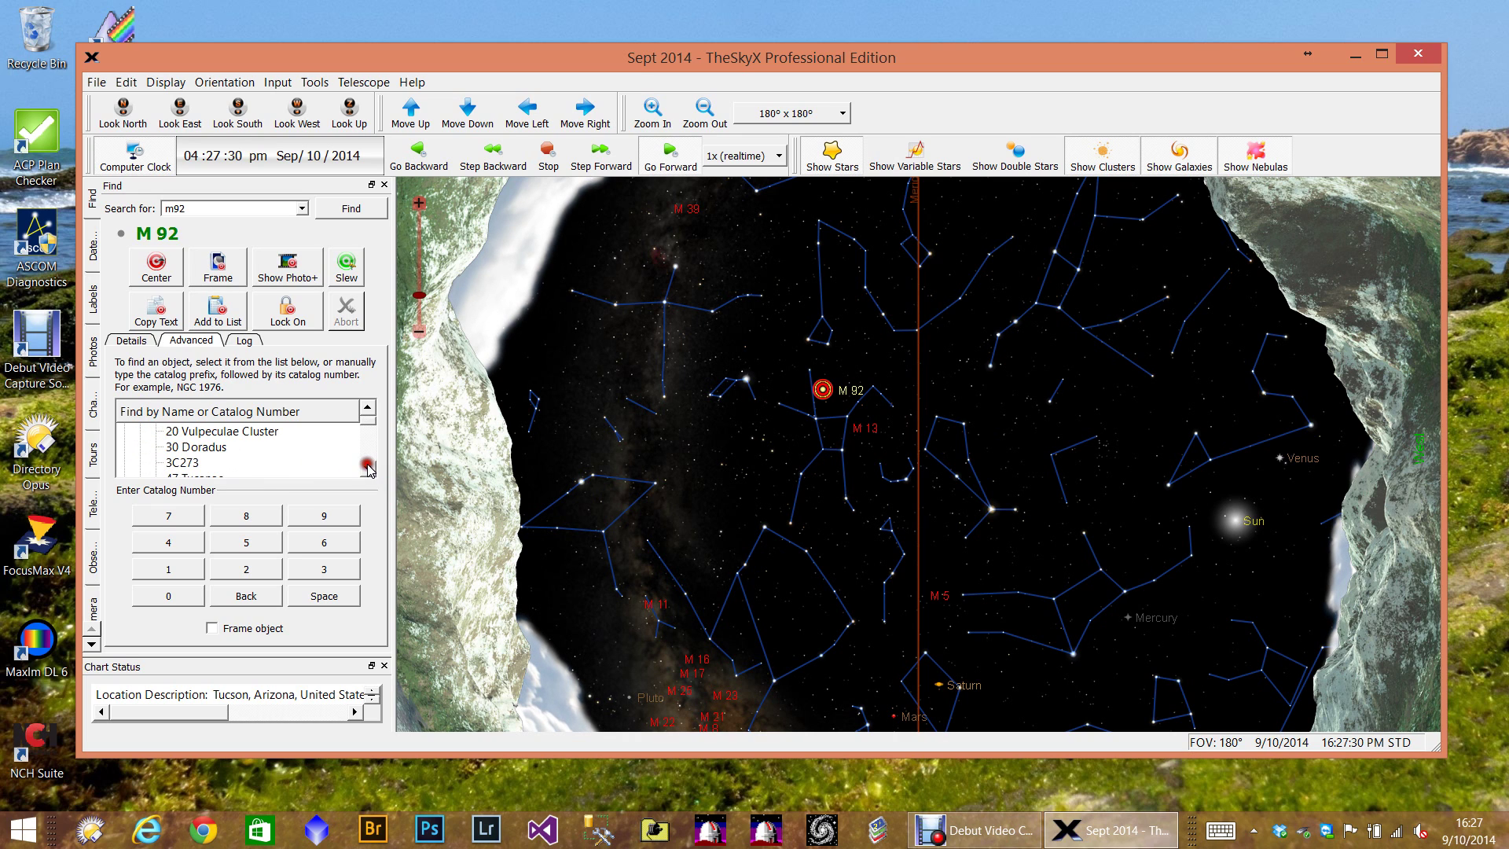
{"action": "left_click", "coordinate": [368, 467]}
{"action": "left_click", "coordinate": [367, 467]}
{"action": "left_click", "coordinate": [368, 468]}
{"action": "left_click", "coordinate": [367, 468]}
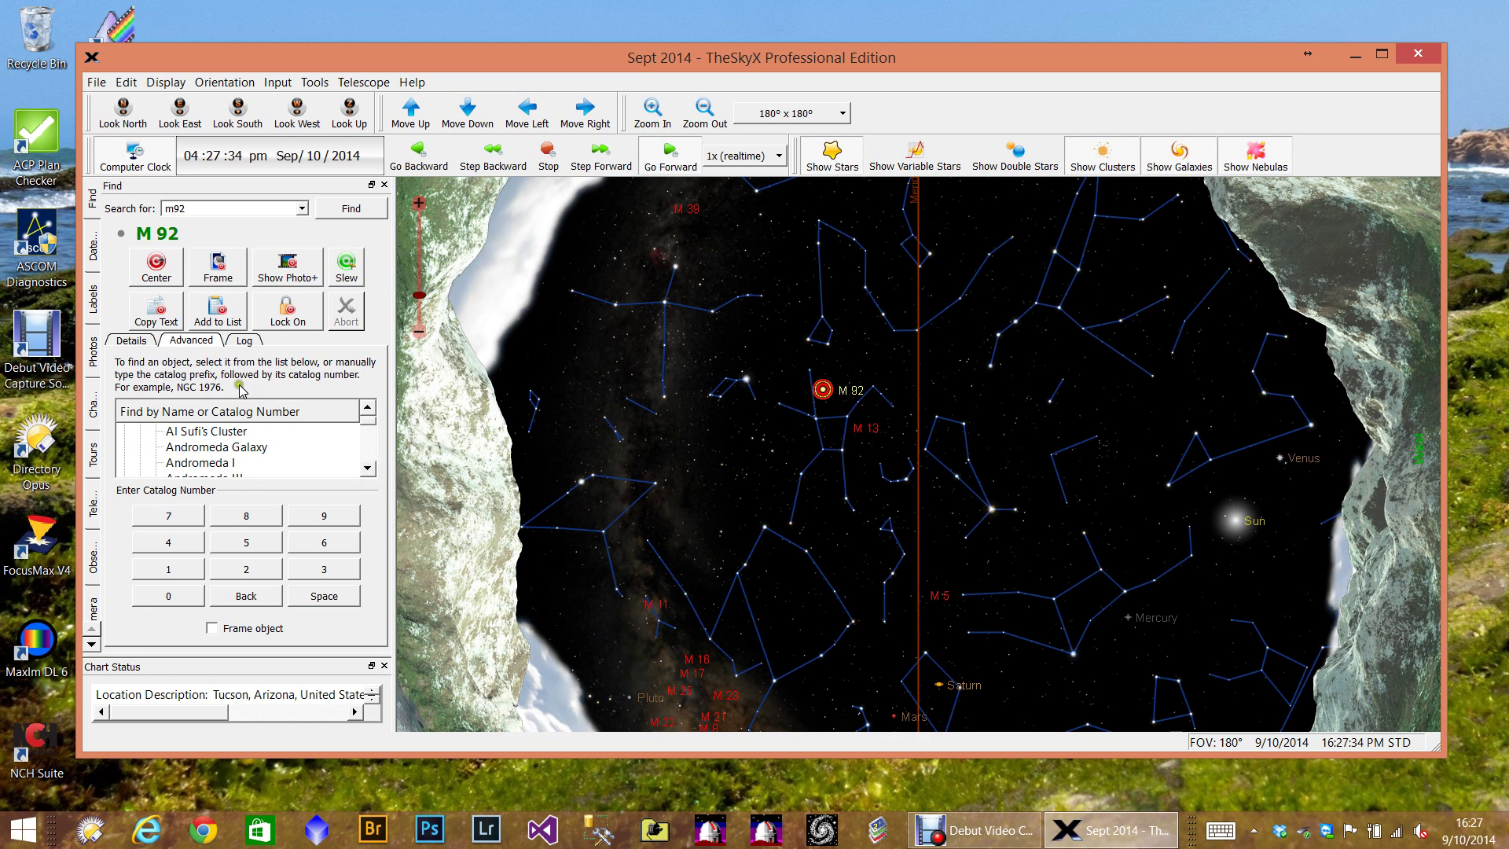
{"action": "left_click", "coordinate": [131, 341]}
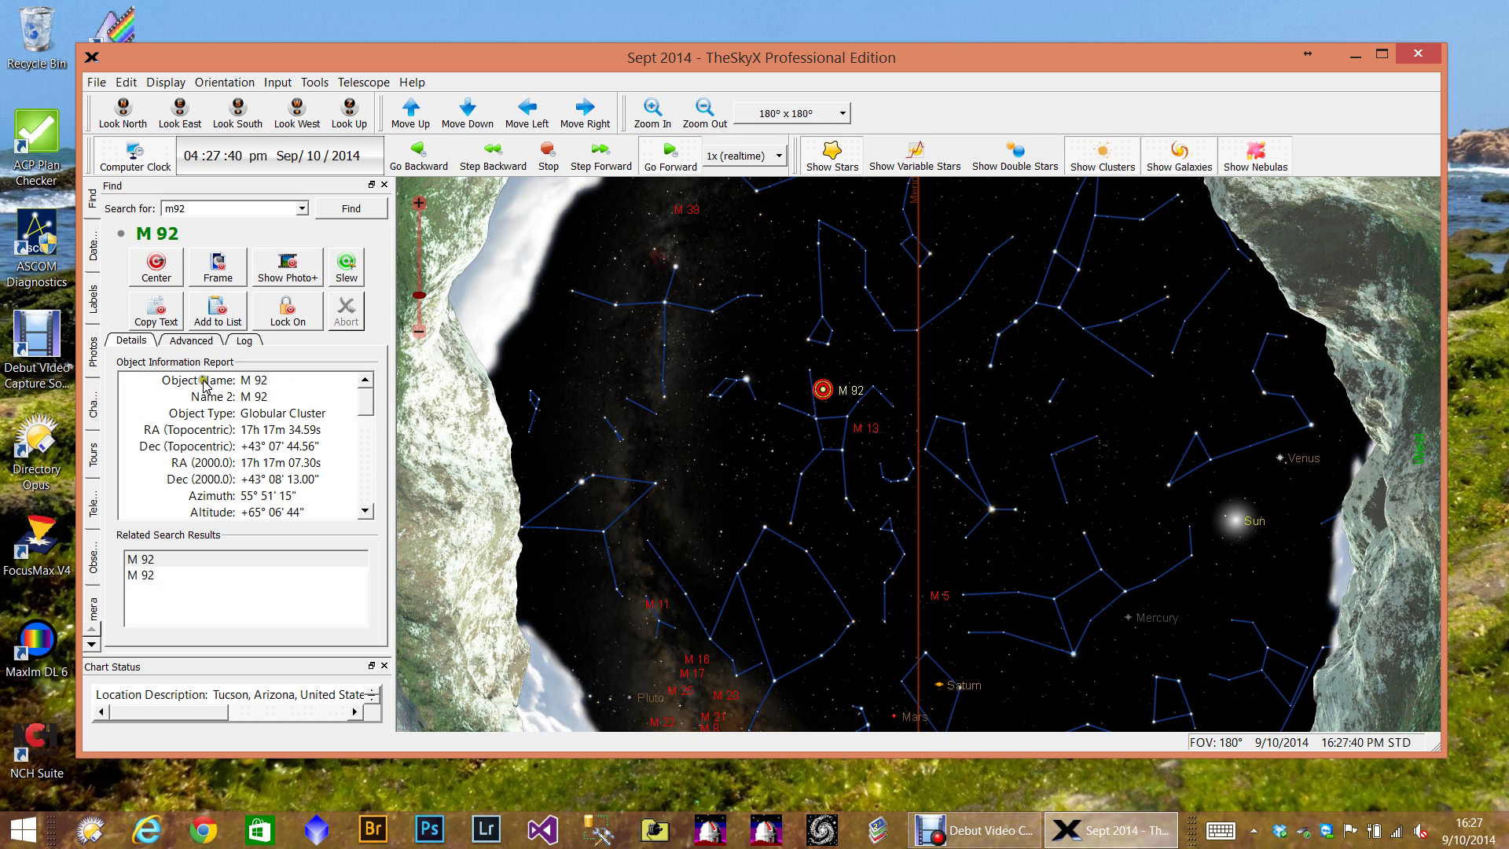
Step: Return to the Telescope window and examine its TPoint pointing data area
{"action": "left_click", "coordinate": [93, 507]}
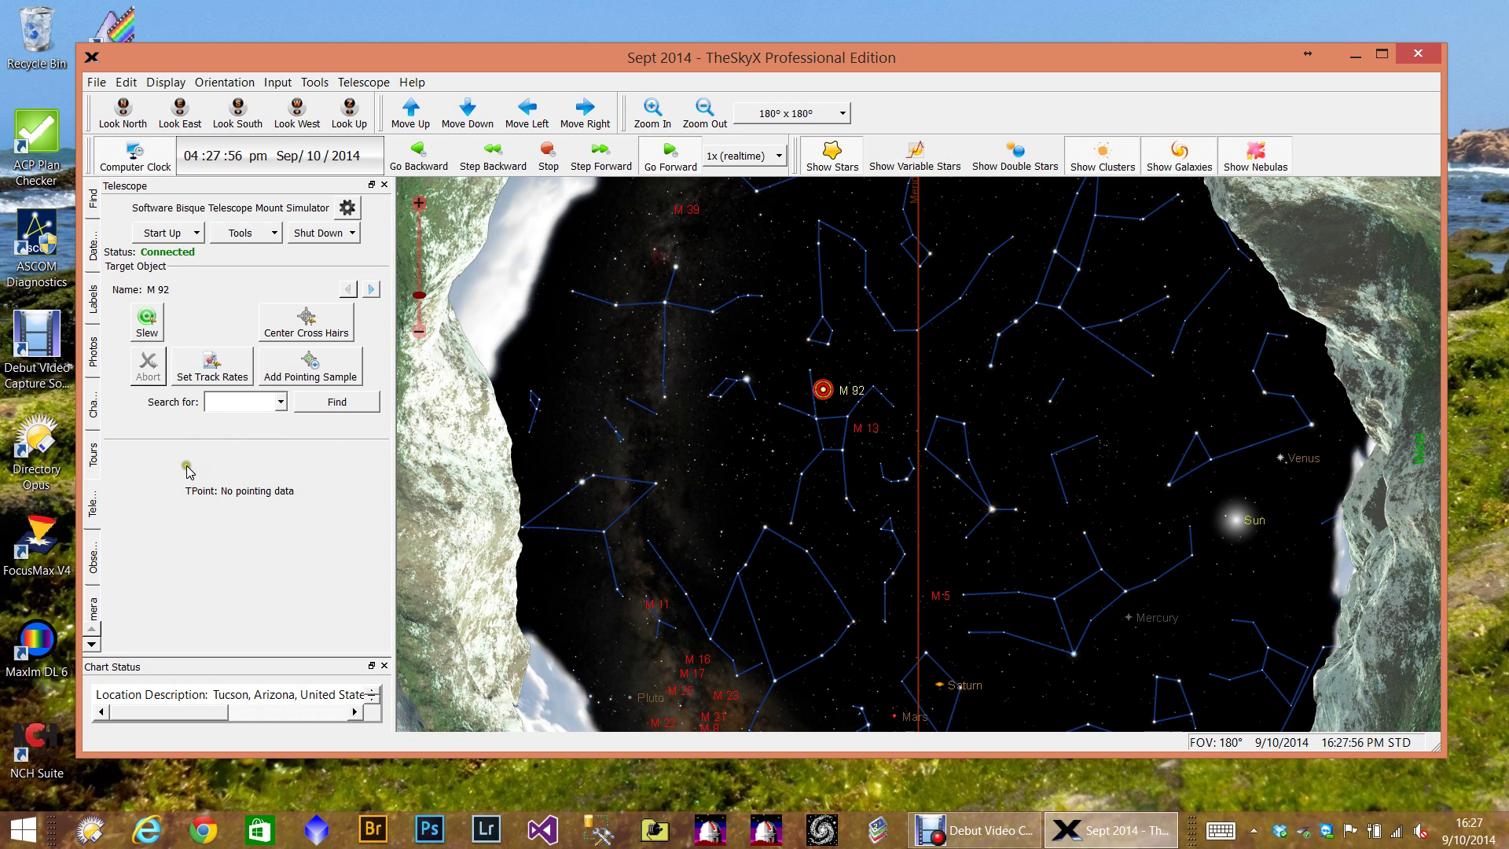
{"action": "left_click", "coordinate": [277, 504]}
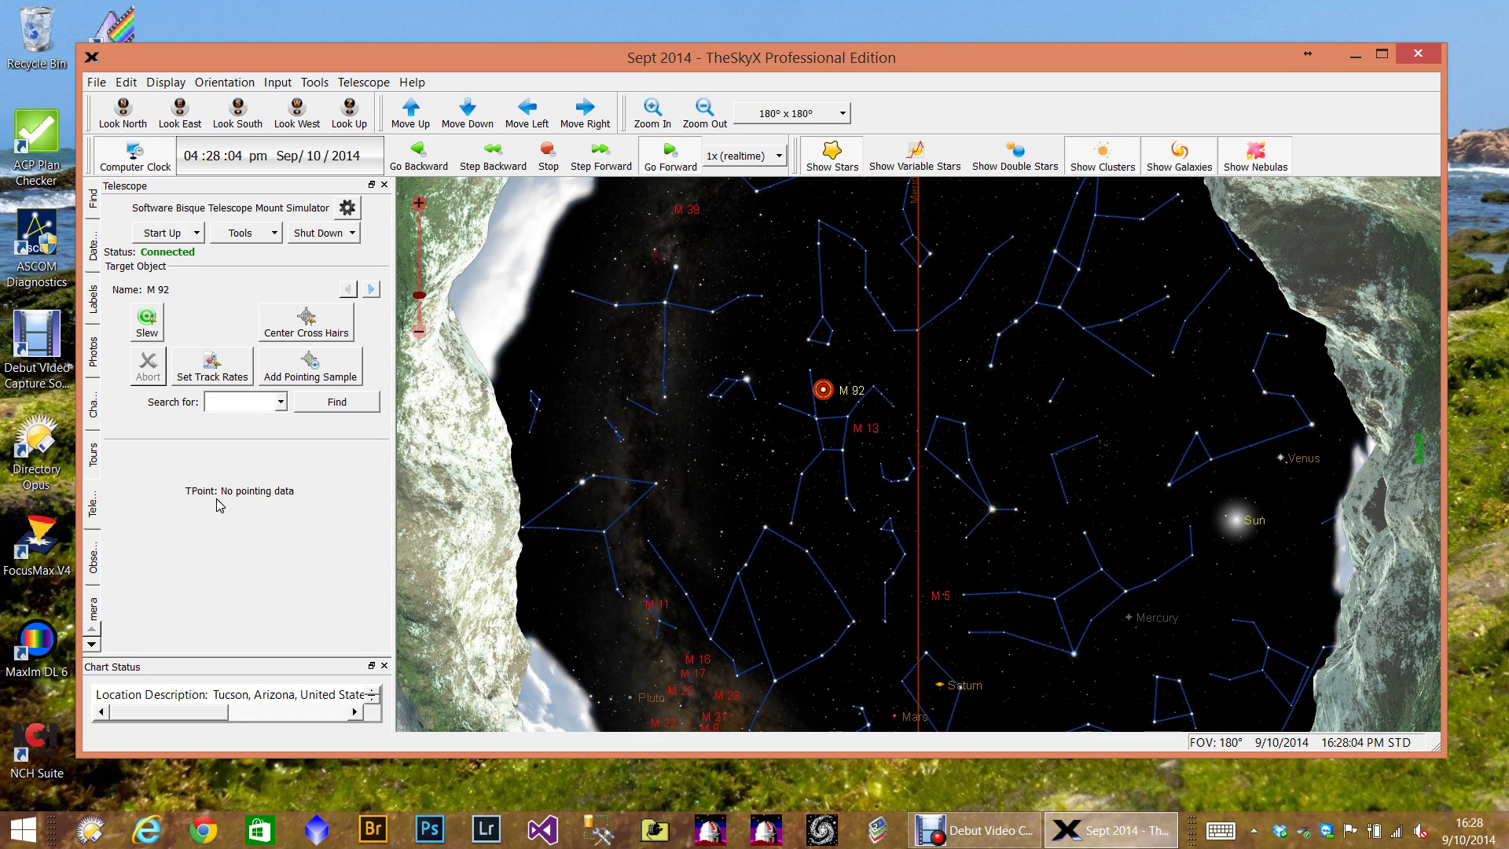
{"action": "left_click", "coordinate": [177, 483]}
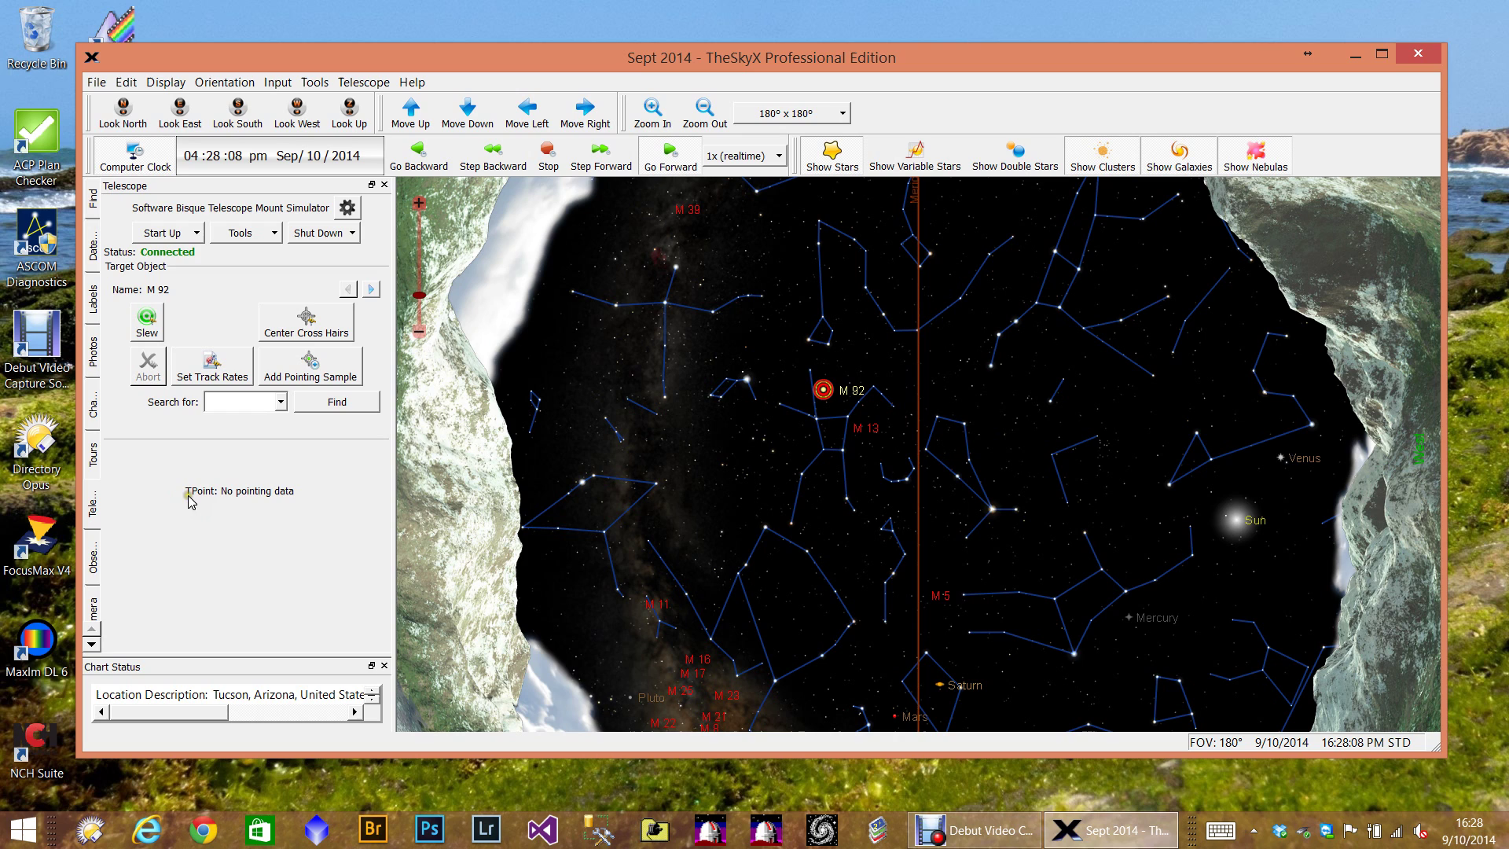
{"action": "left_click", "coordinate": [199, 501]}
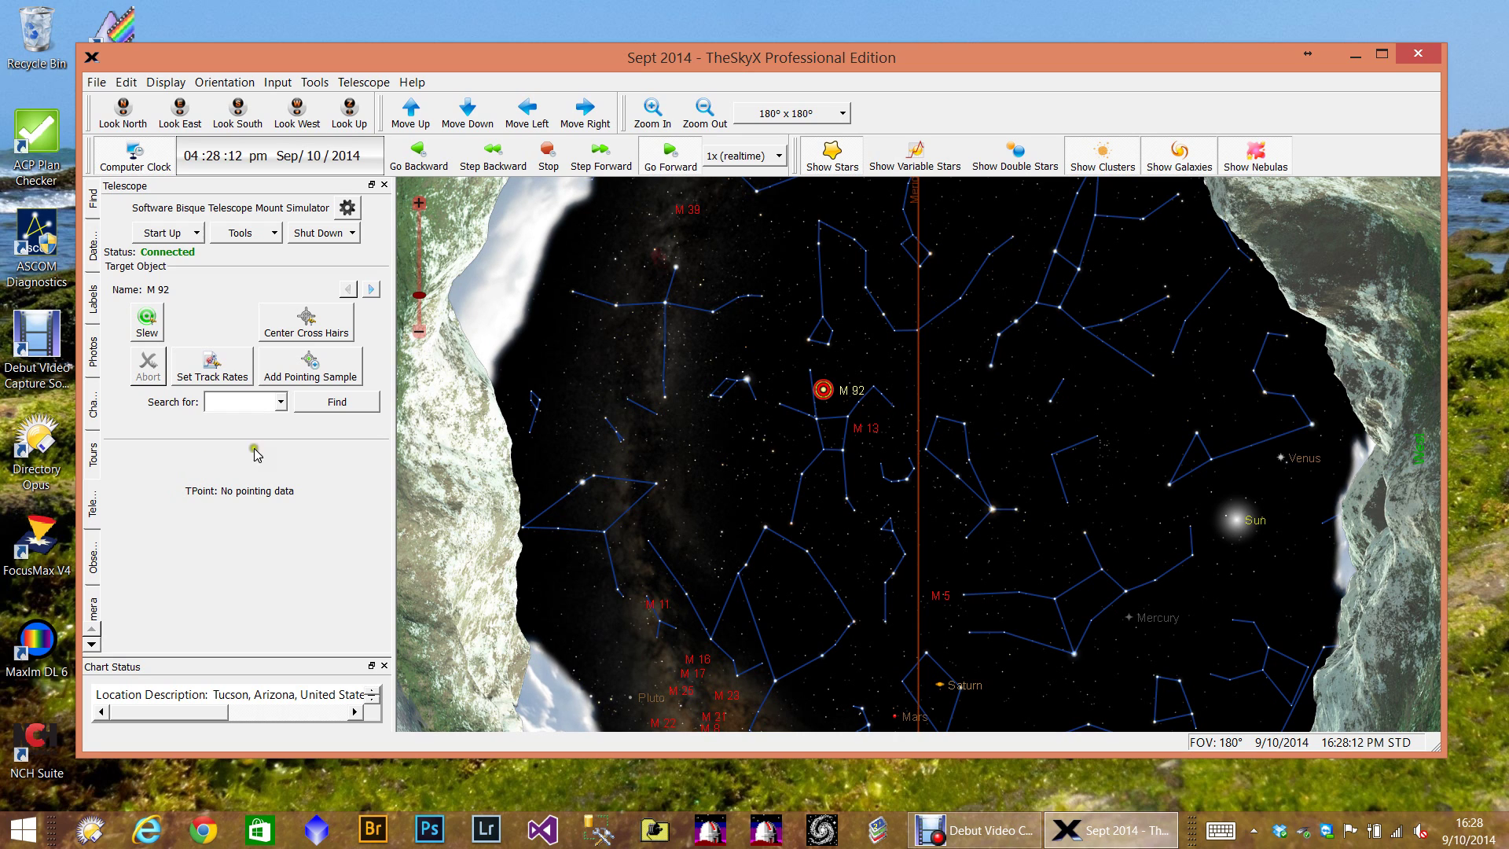
{"action": "left_click", "coordinate": [217, 444]}
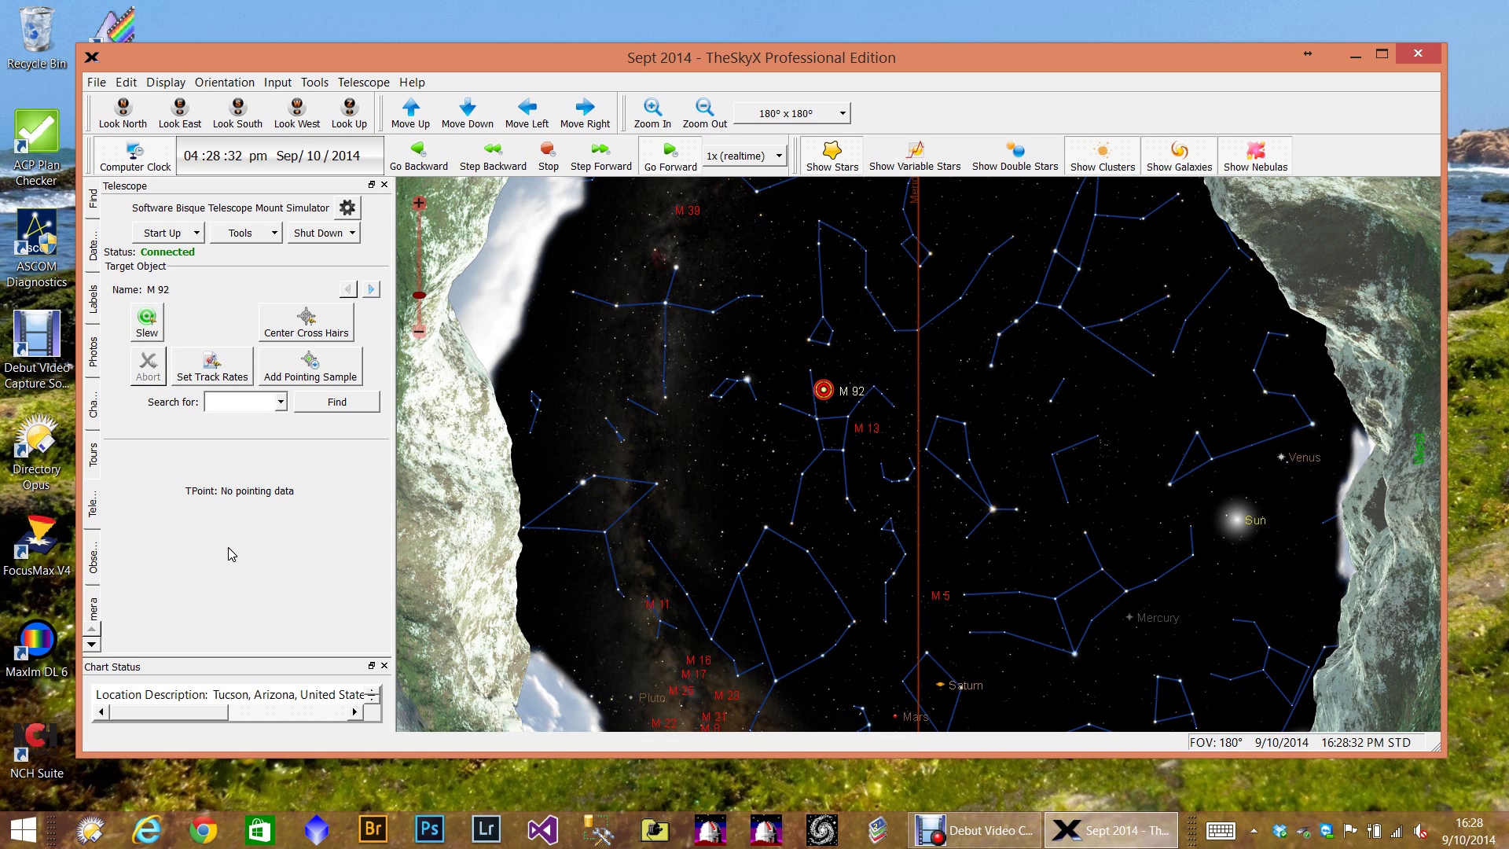
{"action": "left_click", "coordinate": [209, 528]}
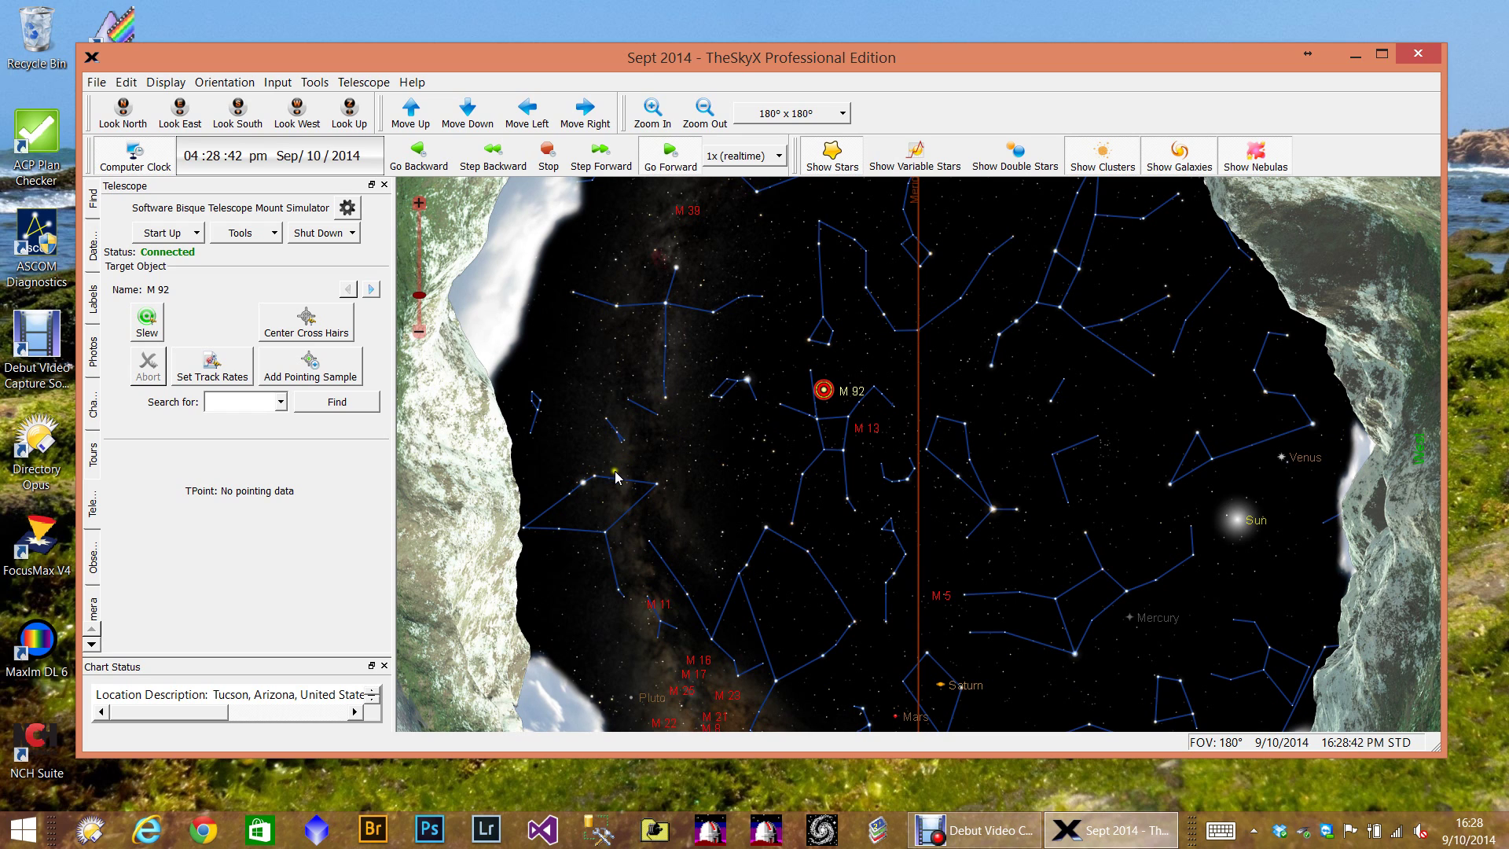
Step: Select the star Tso Ke above Altair on the sky chart and slew the telescope to it, confirming the slew
{"action": "mouse_move", "coordinate": [585, 485]}
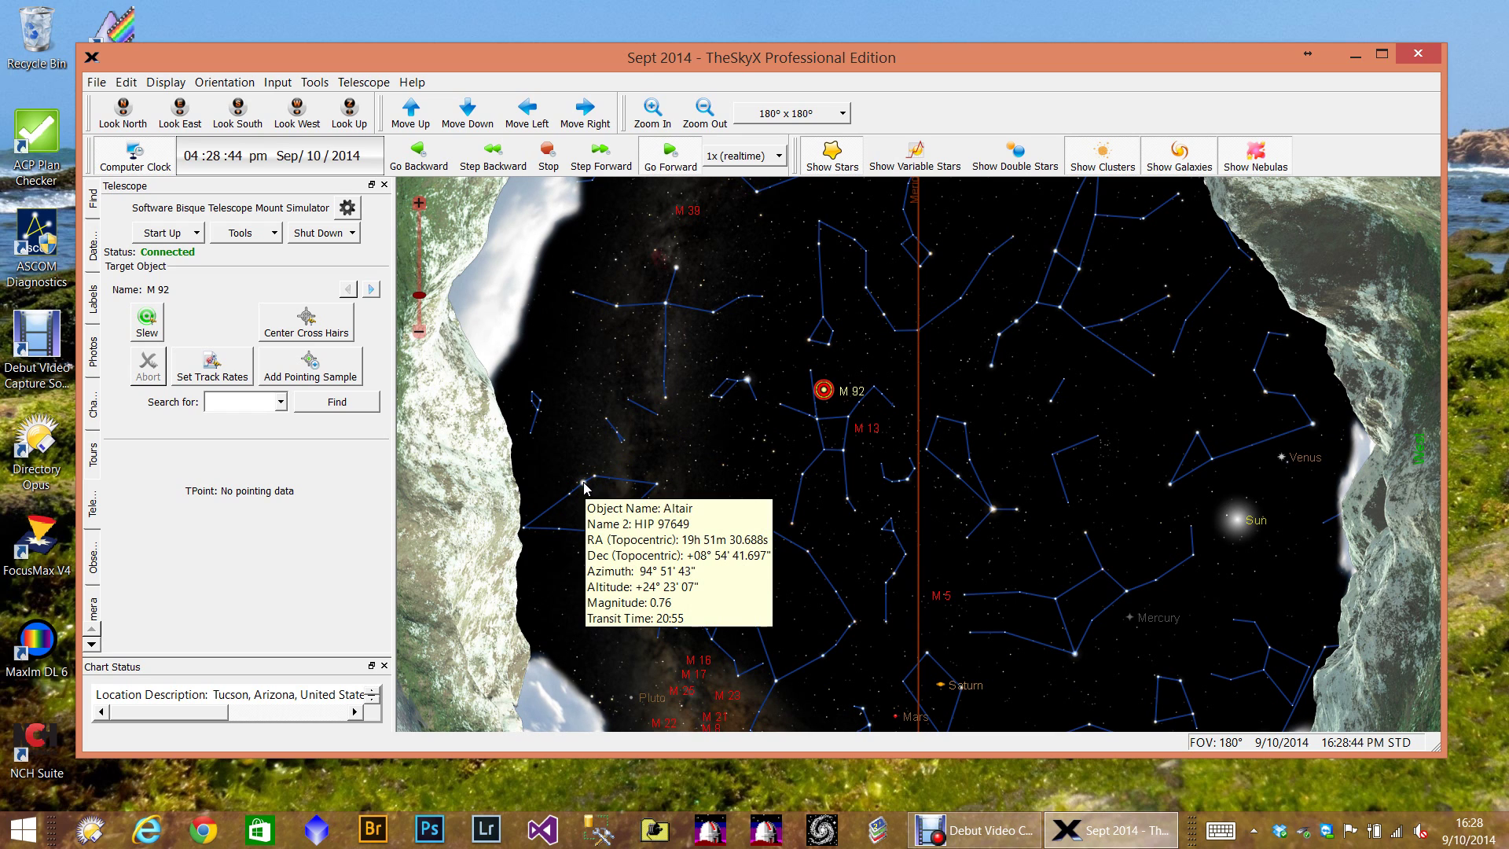
{"action": "left_click", "coordinate": [568, 436]}
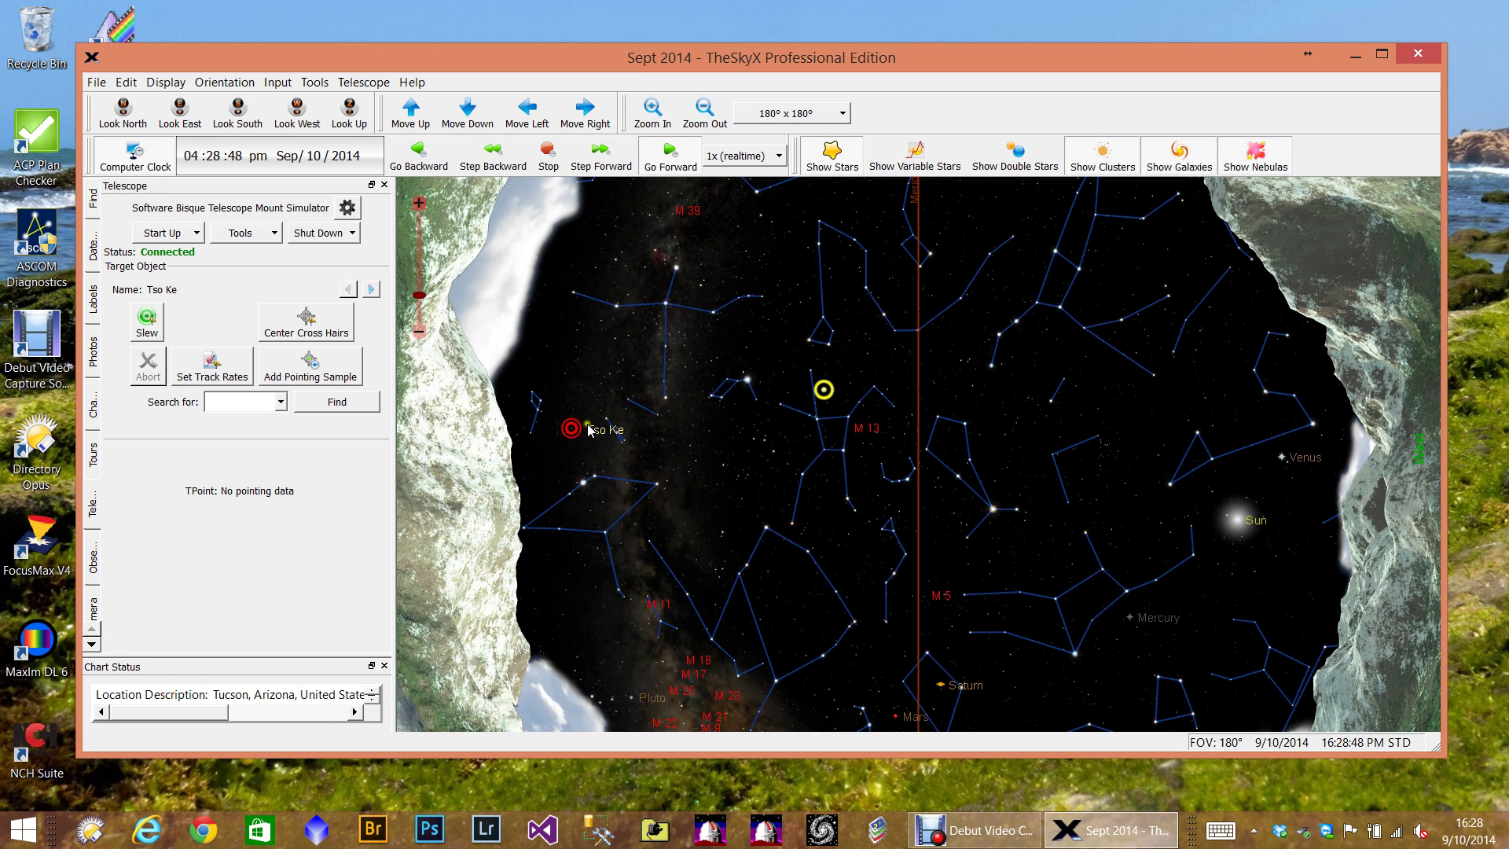
{"action": "left_click", "coordinate": [147, 321]}
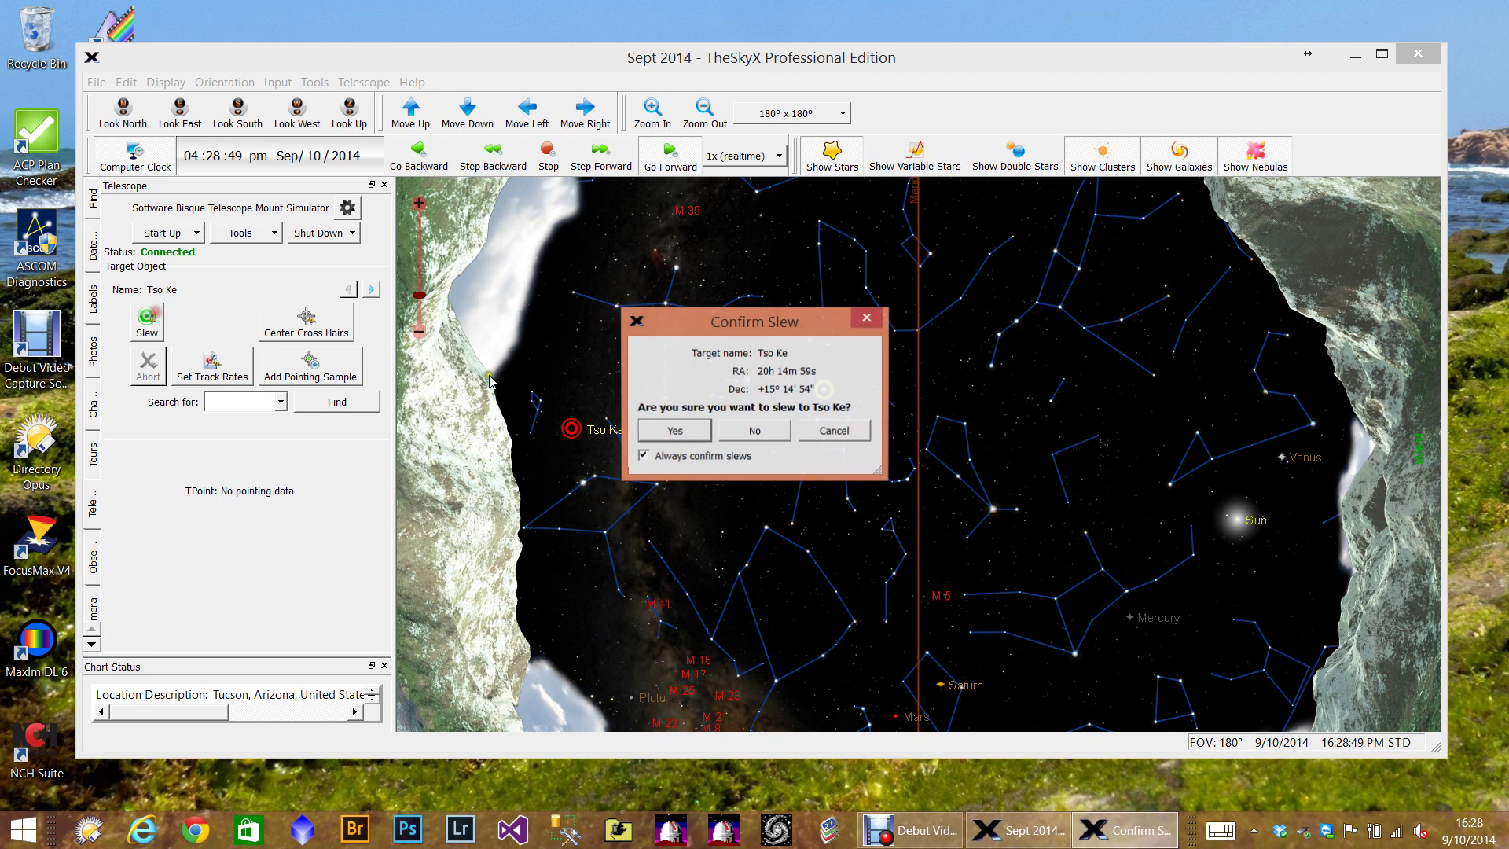
{"action": "left_click", "coordinate": [674, 430]}
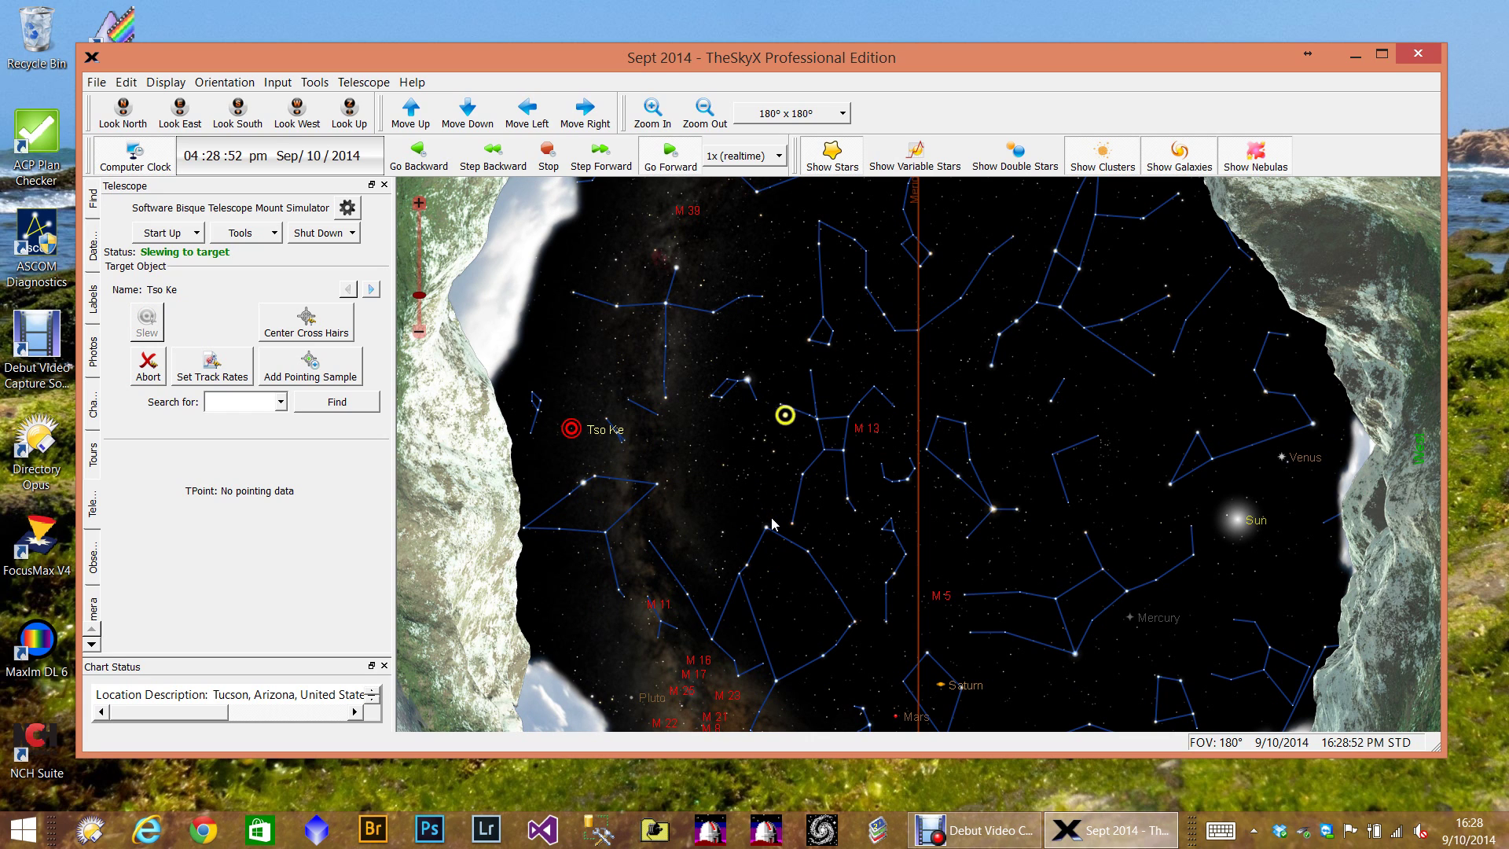
{"action": "mouse_move", "coordinate": [772, 524]}
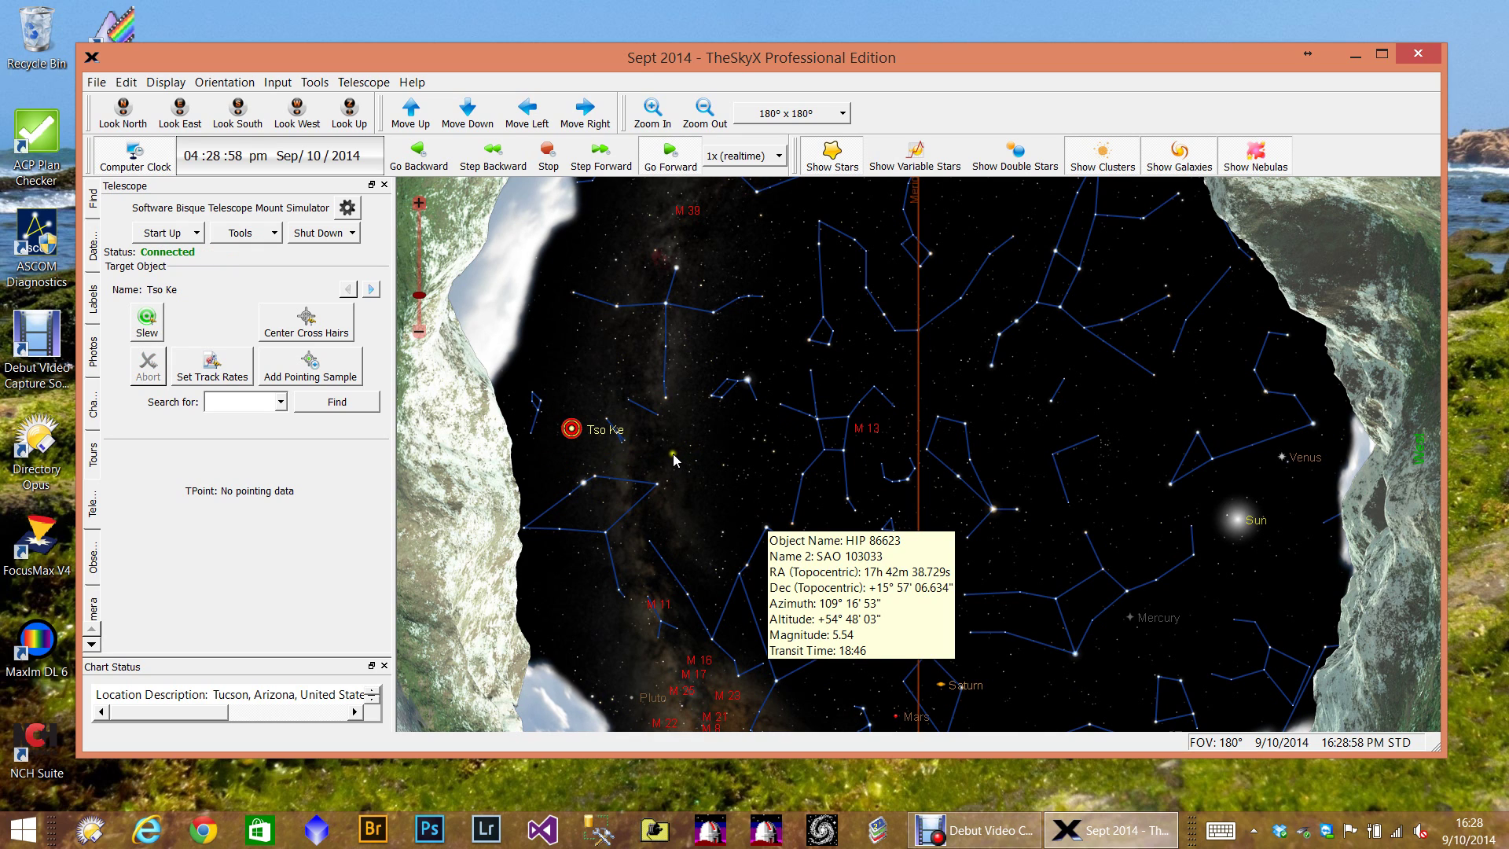
{"action": "mouse_move", "coordinate": [674, 456]}
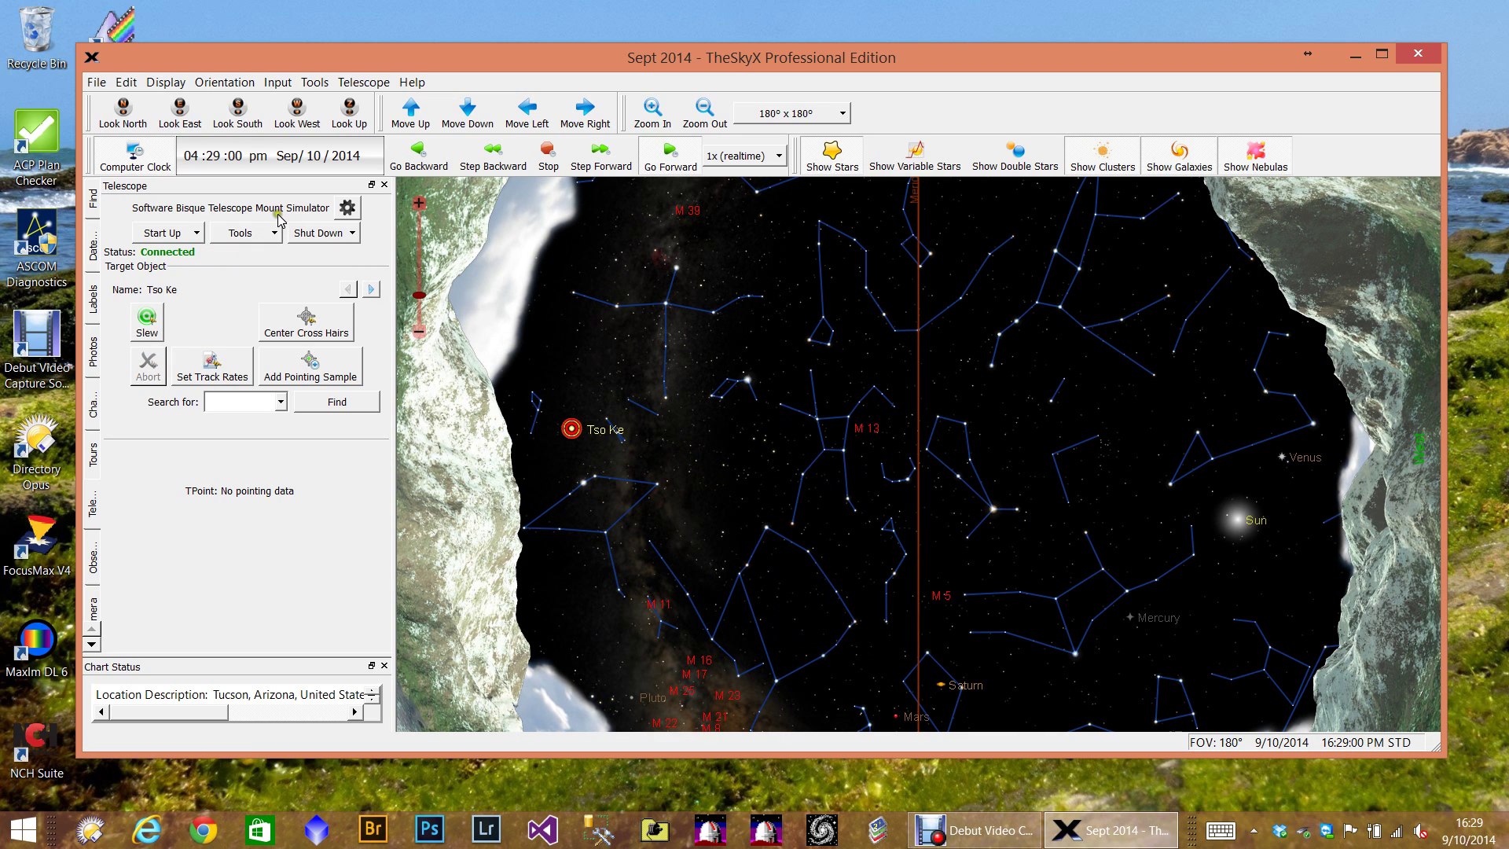
Step: Set the current telescope position as its park position and confirm the choice
{"action": "left_click", "coordinate": [349, 234]}
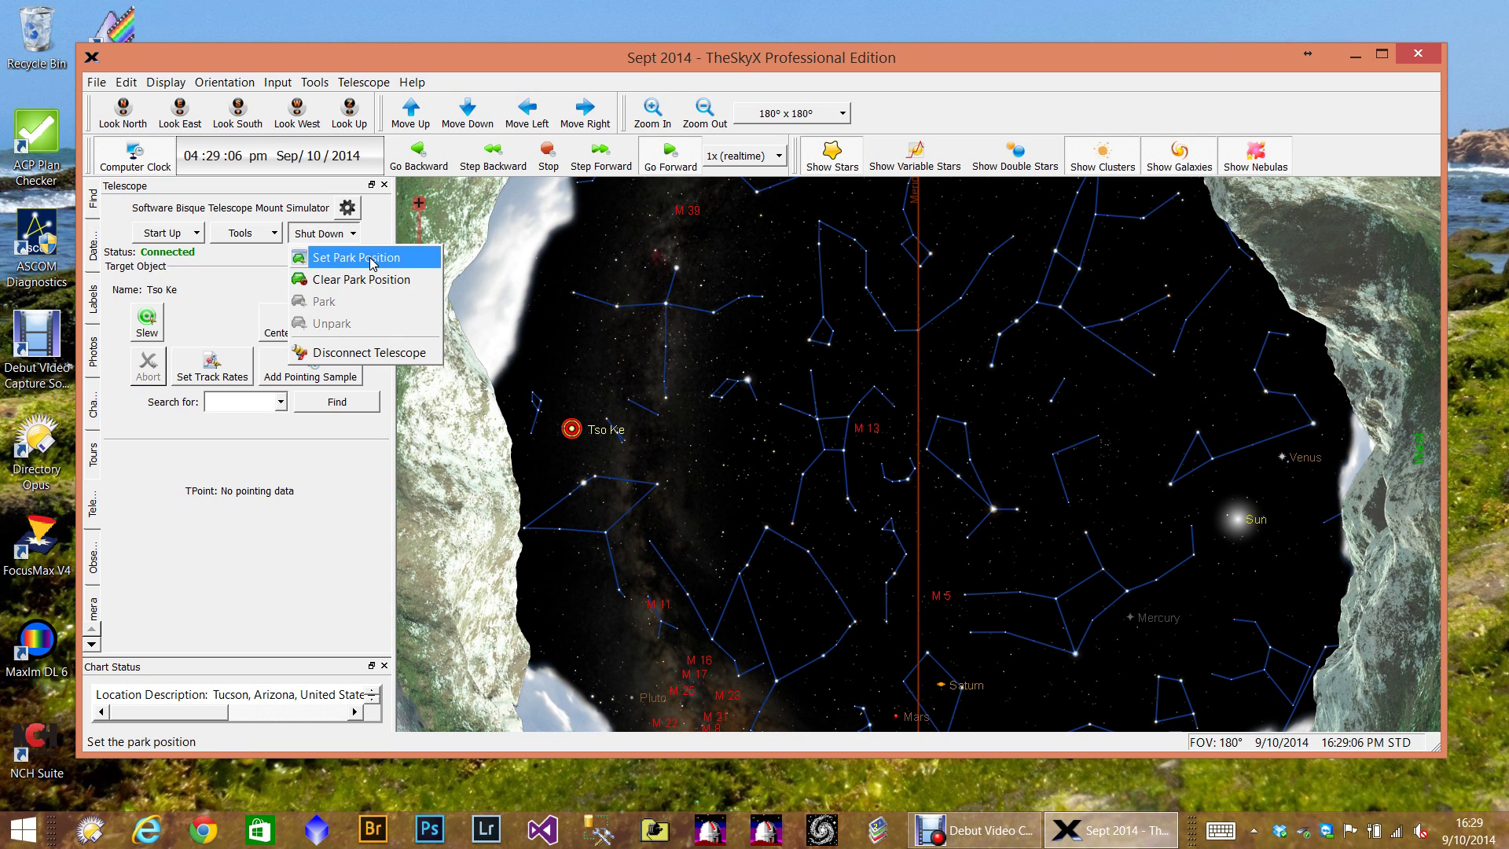
{"action": "left_click", "coordinate": [374, 264]}
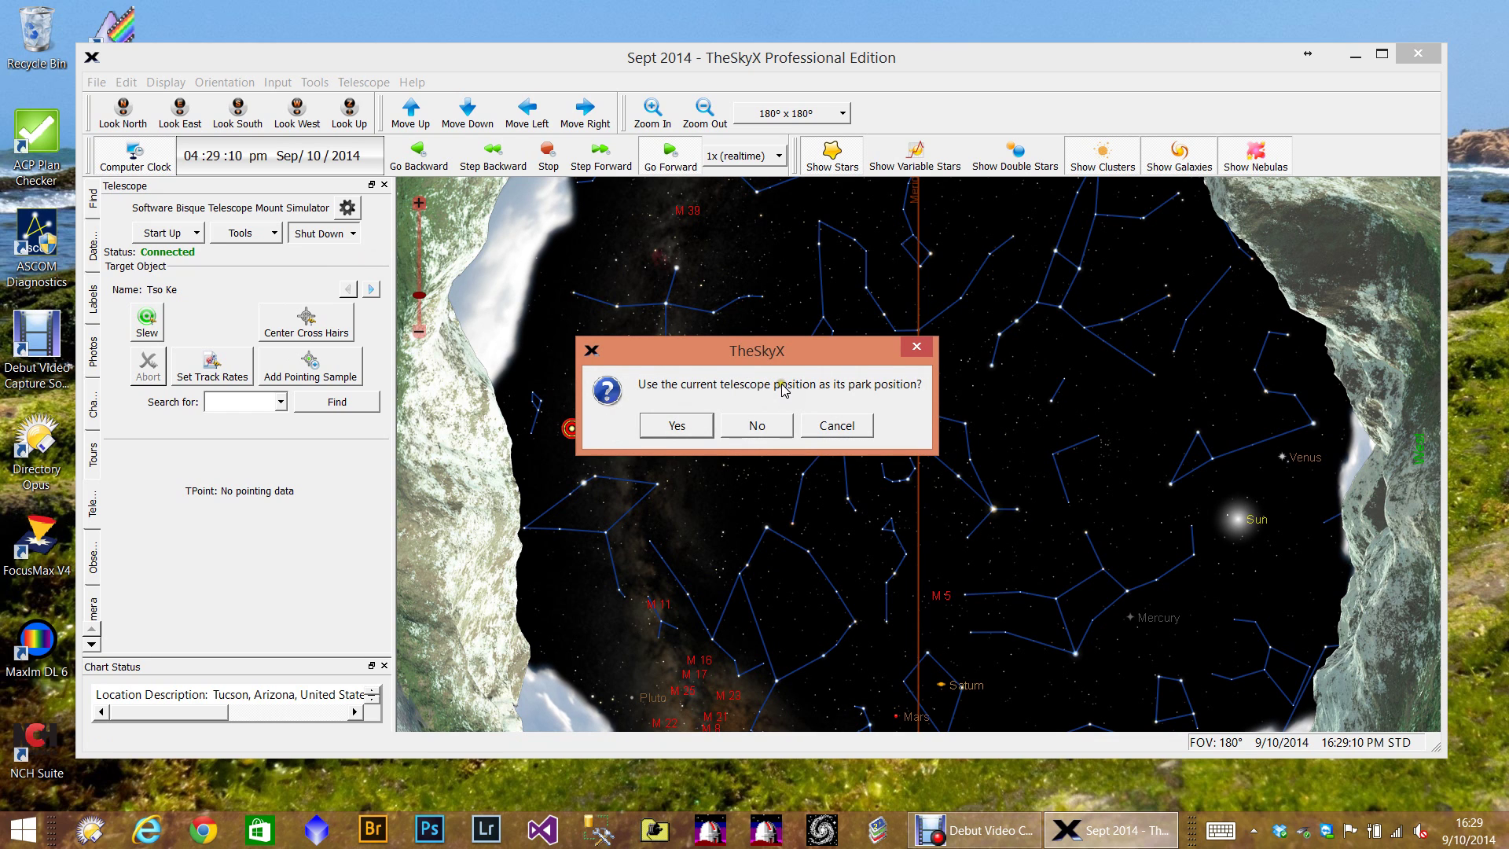
{"action": "left_click", "coordinate": [673, 424]}
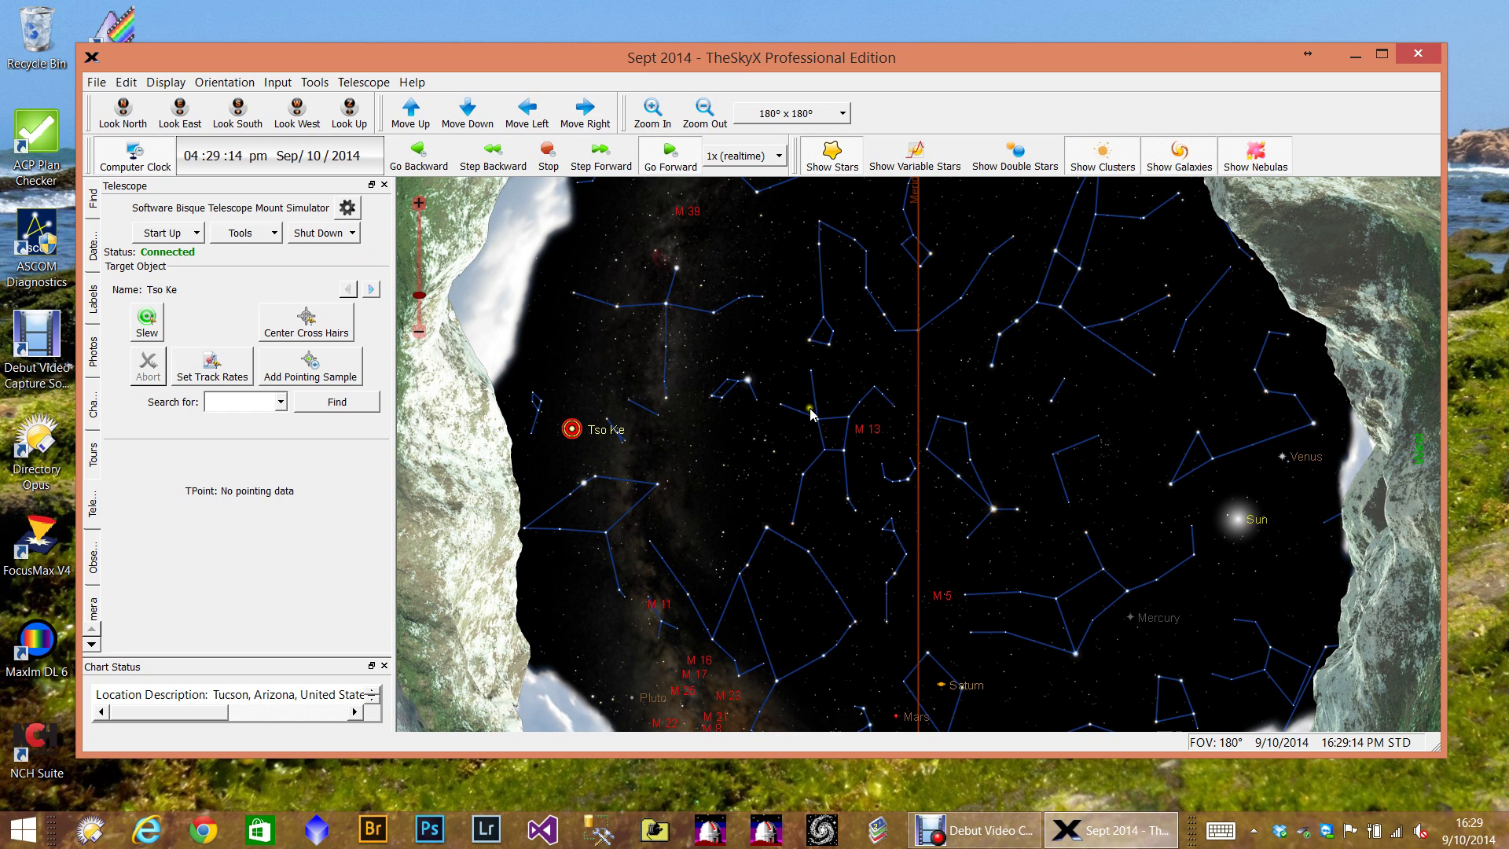
Step: Select the star HIP 83947 just above M 13 on the sky chart and slew the telescope to it, confirming the slew
{"action": "left_click", "coordinate": [825, 403]}
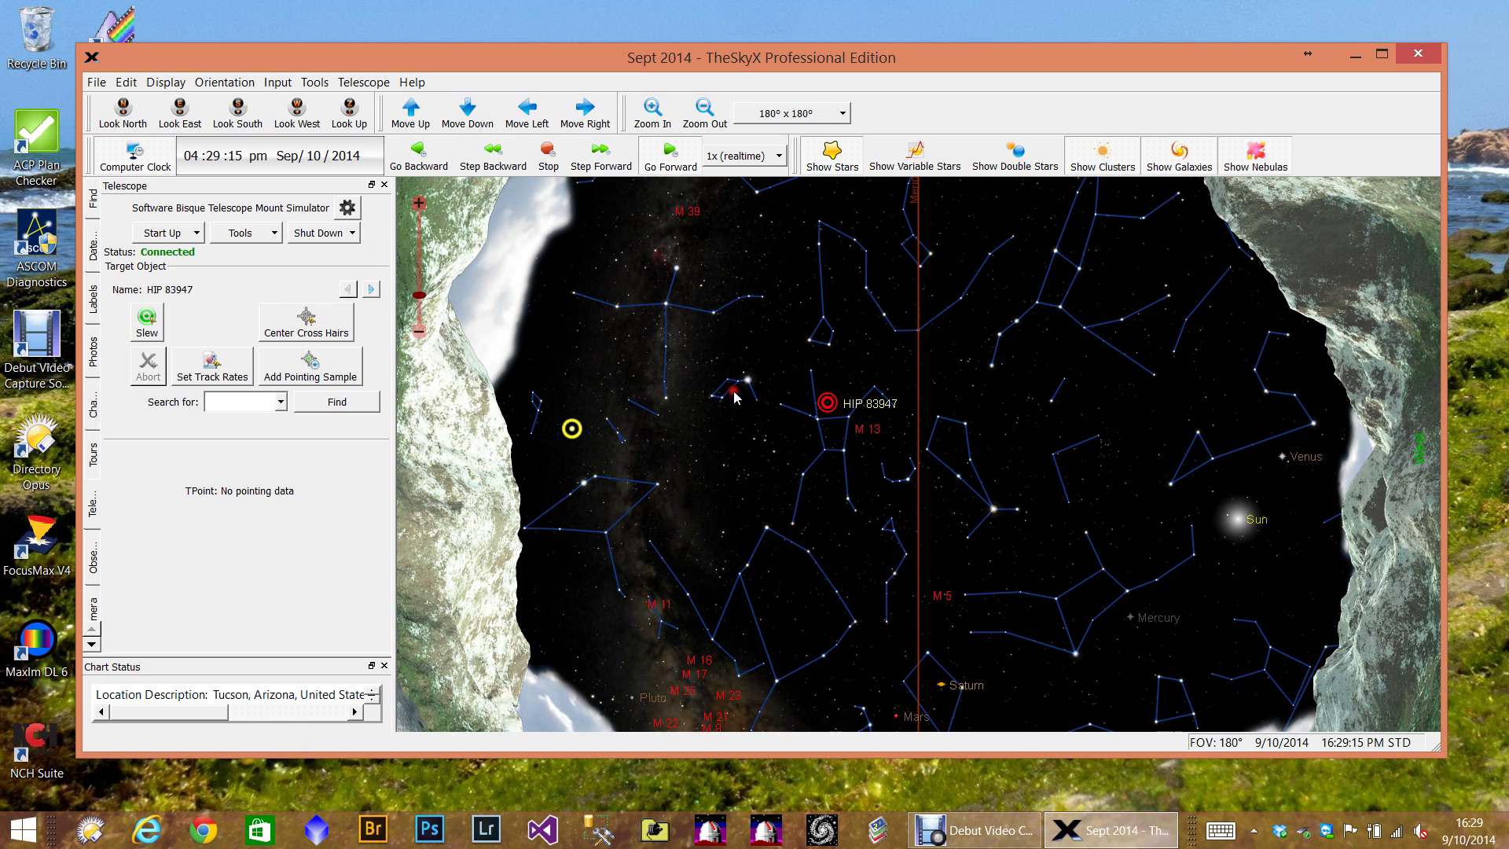
{"action": "left_click", "coordinate": [147, 320]}
{"action": "left_click", "coordinate": [676, 424]}
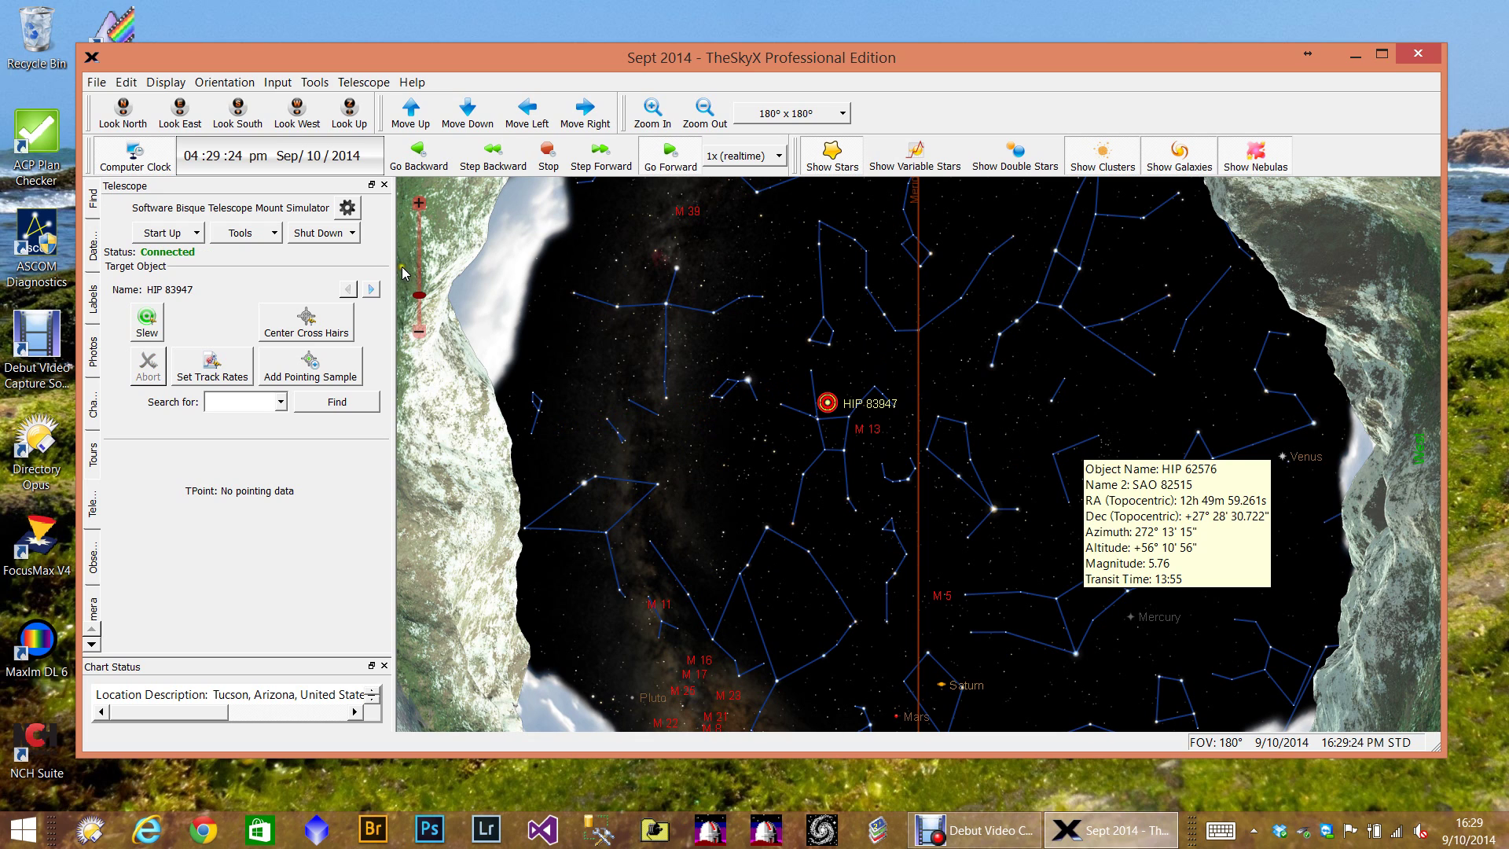
Step: Park the telescope at its stored park position and unpark it again
{"action": "left_click", "coordinate": [354, 234]}
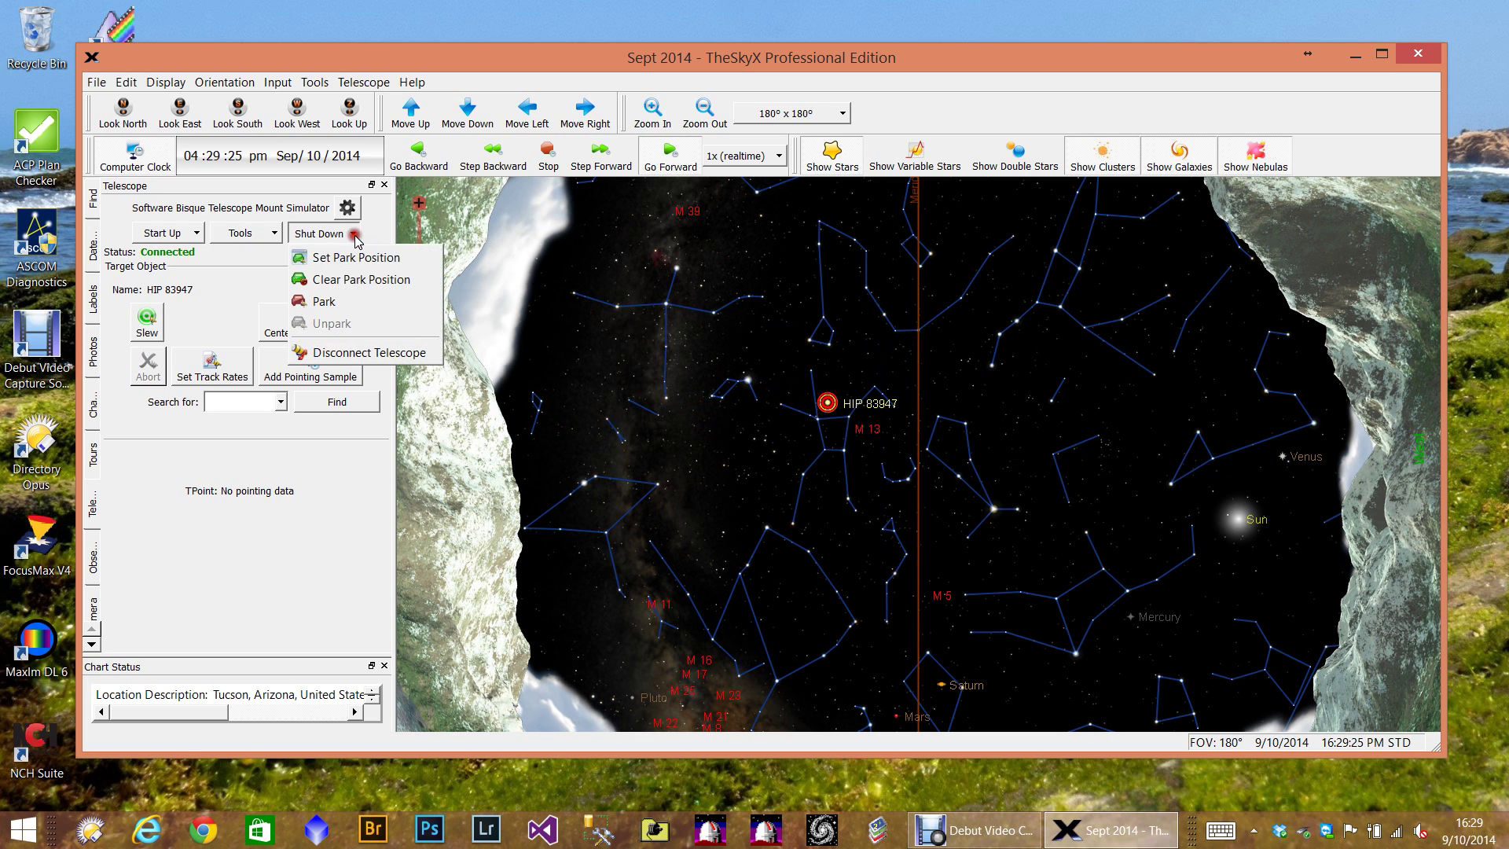
{"action": "left_click", "coordinate": [328, 302]}
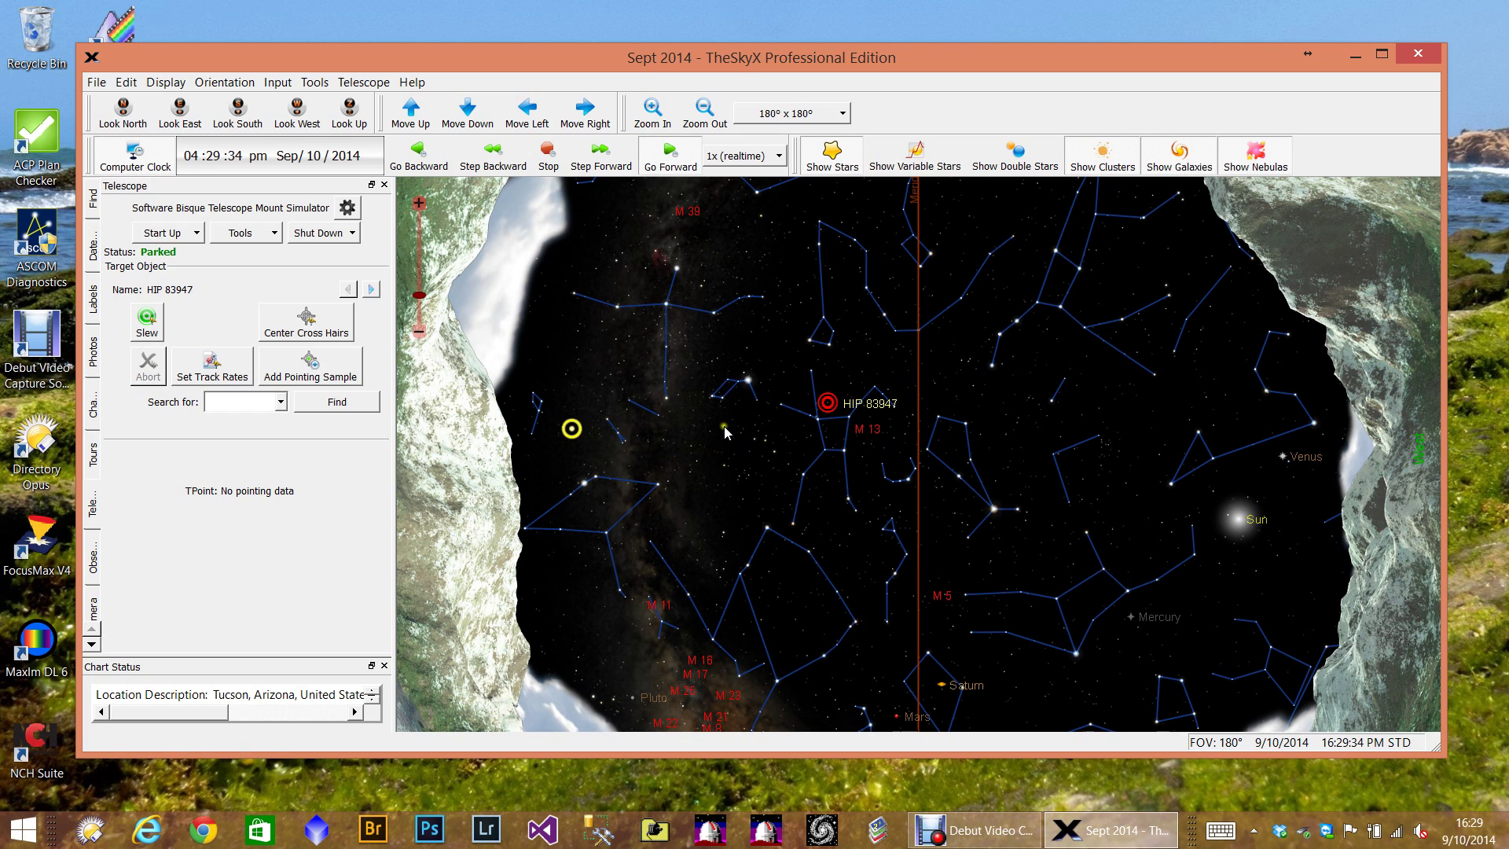
{"action": "left_click", "coordinate": [193, 235]}
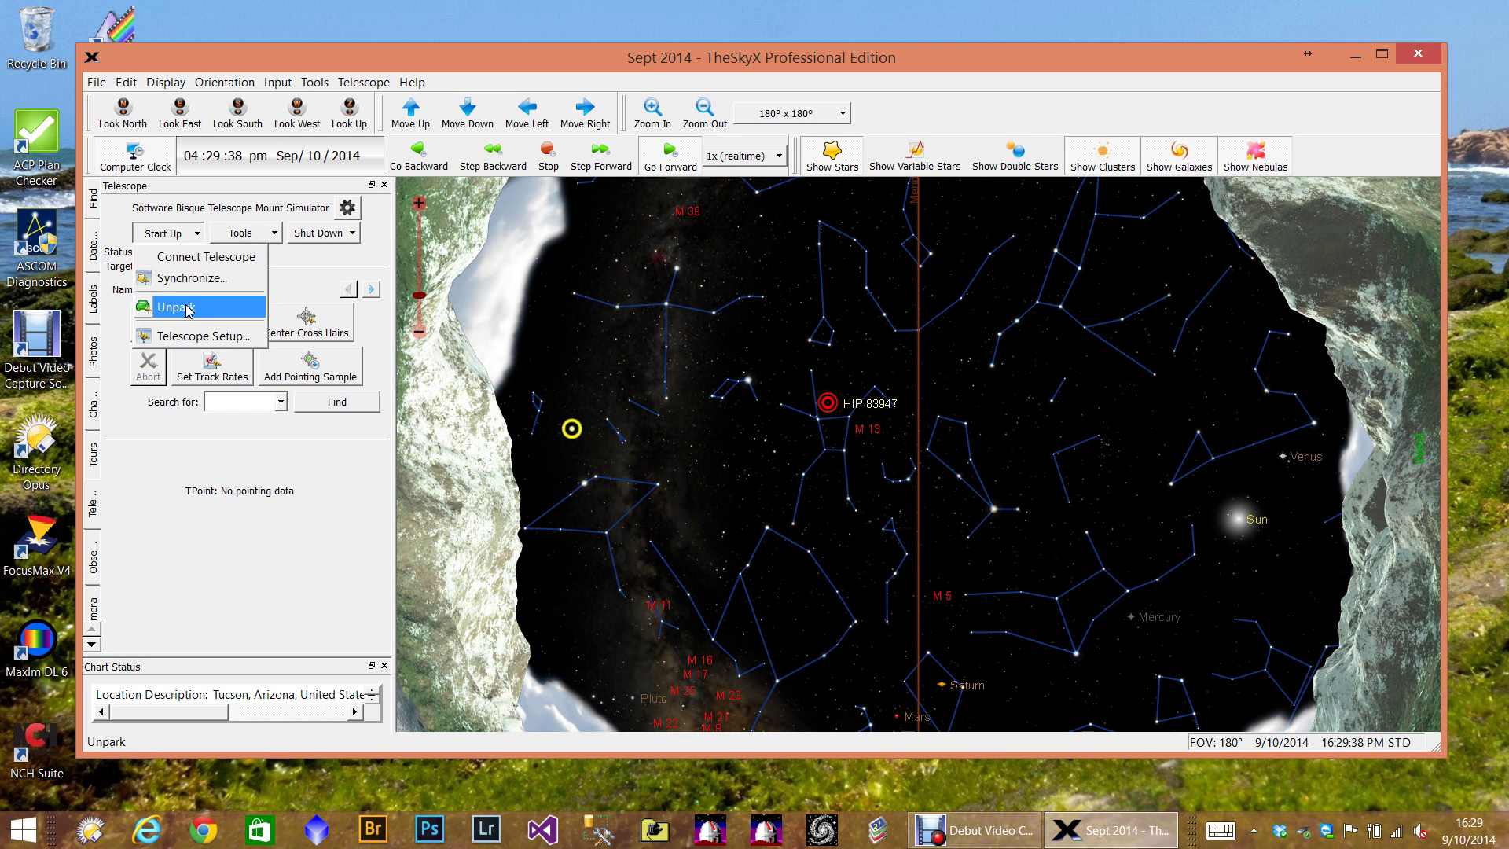
{"action": "left_click", "coordinate": [188, 308]}
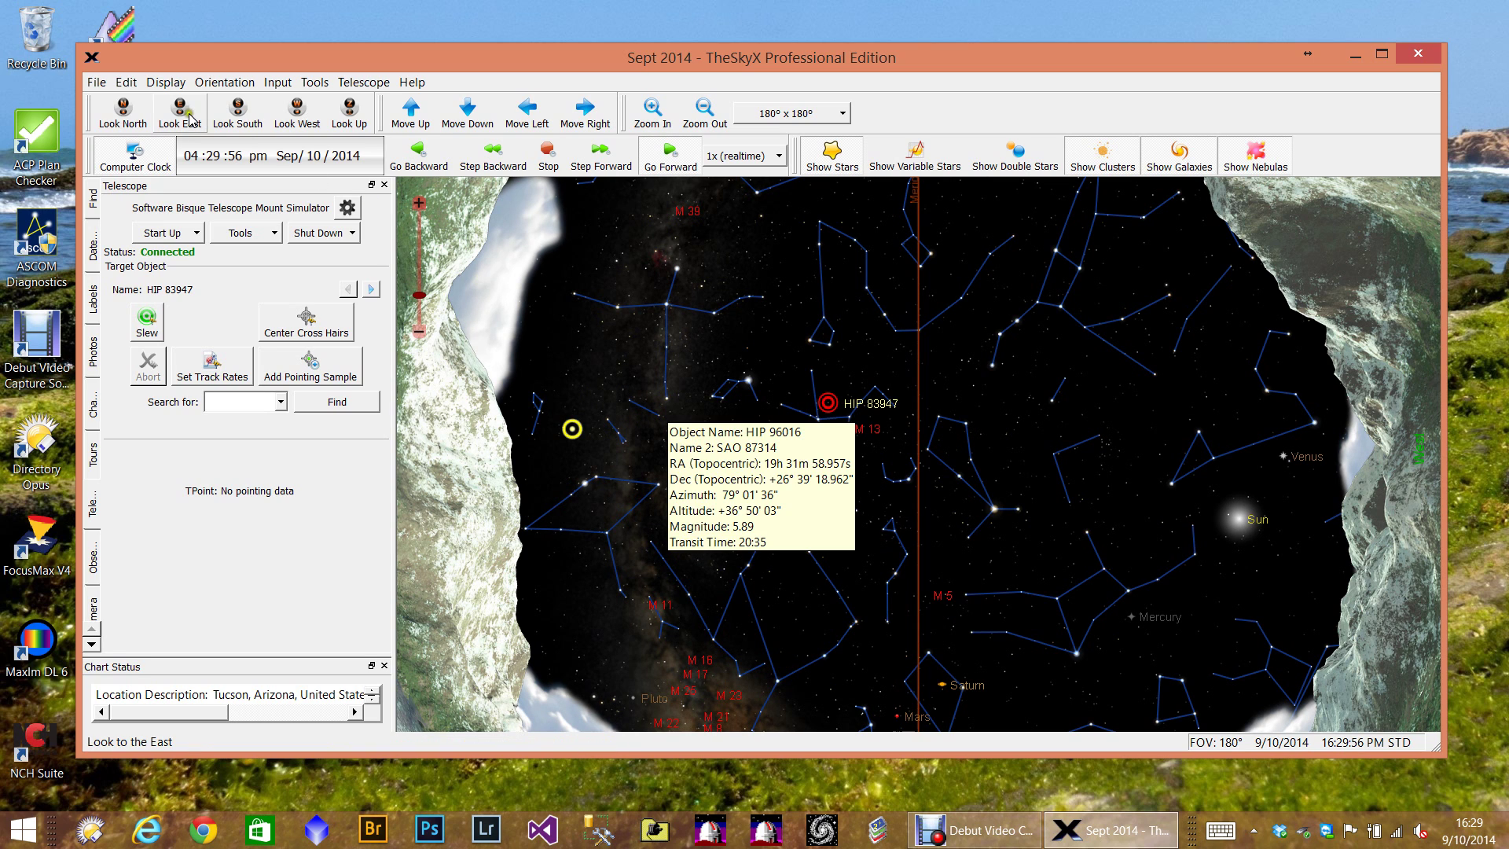
Step: In the Field of View Indicators, add the GSO 8" f/8 CF RC telescope from the equipment database to My Equipment
{"action": "left_click", "coordinate": [158, 83]}
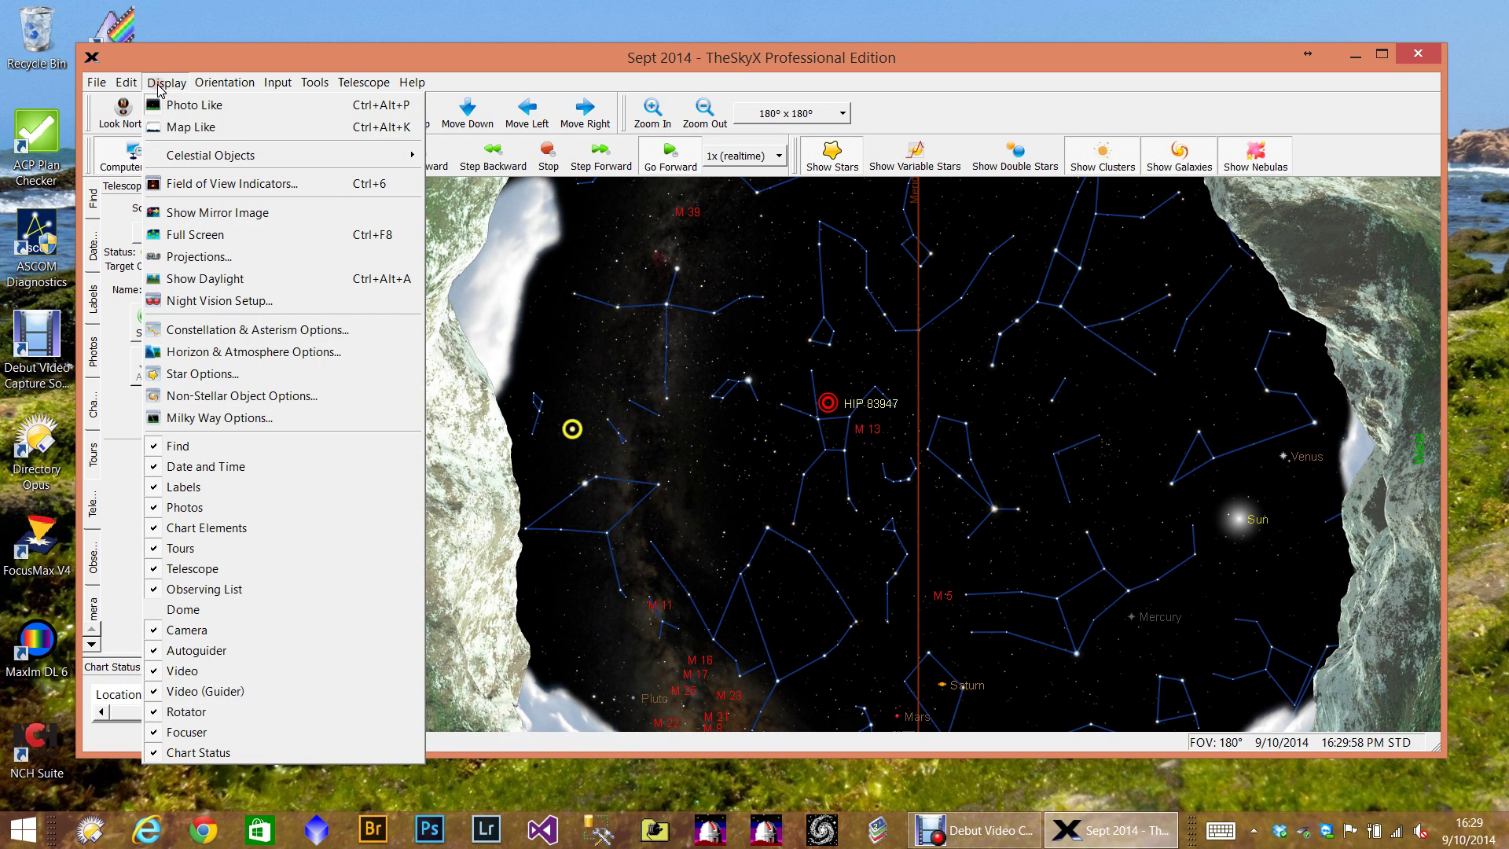
{"action": "left_click", "coordinate": [208, 190]}
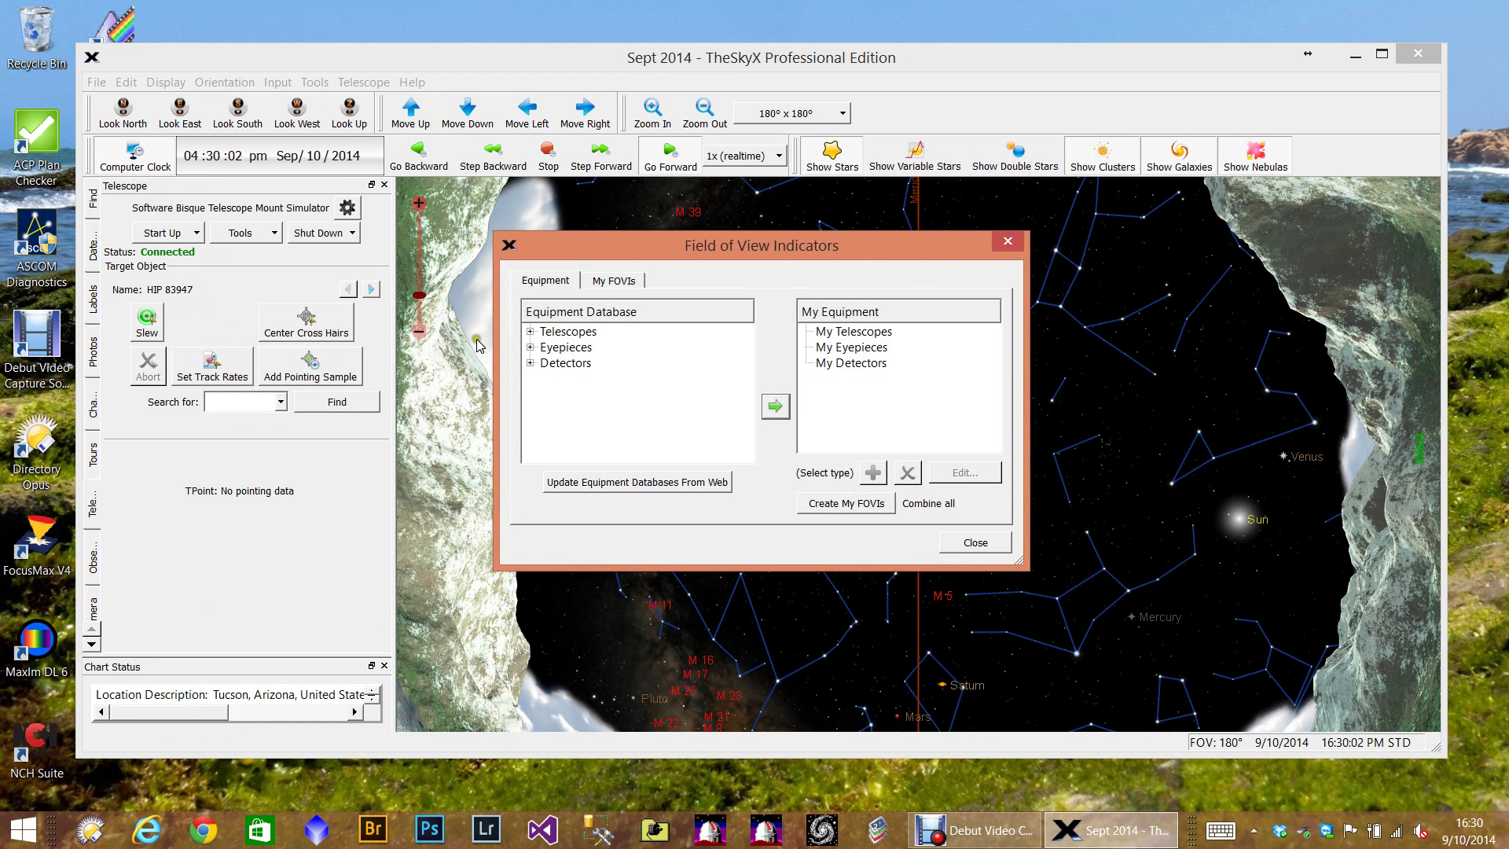
{"action": "left_click", "coordinate": [531, 332]}
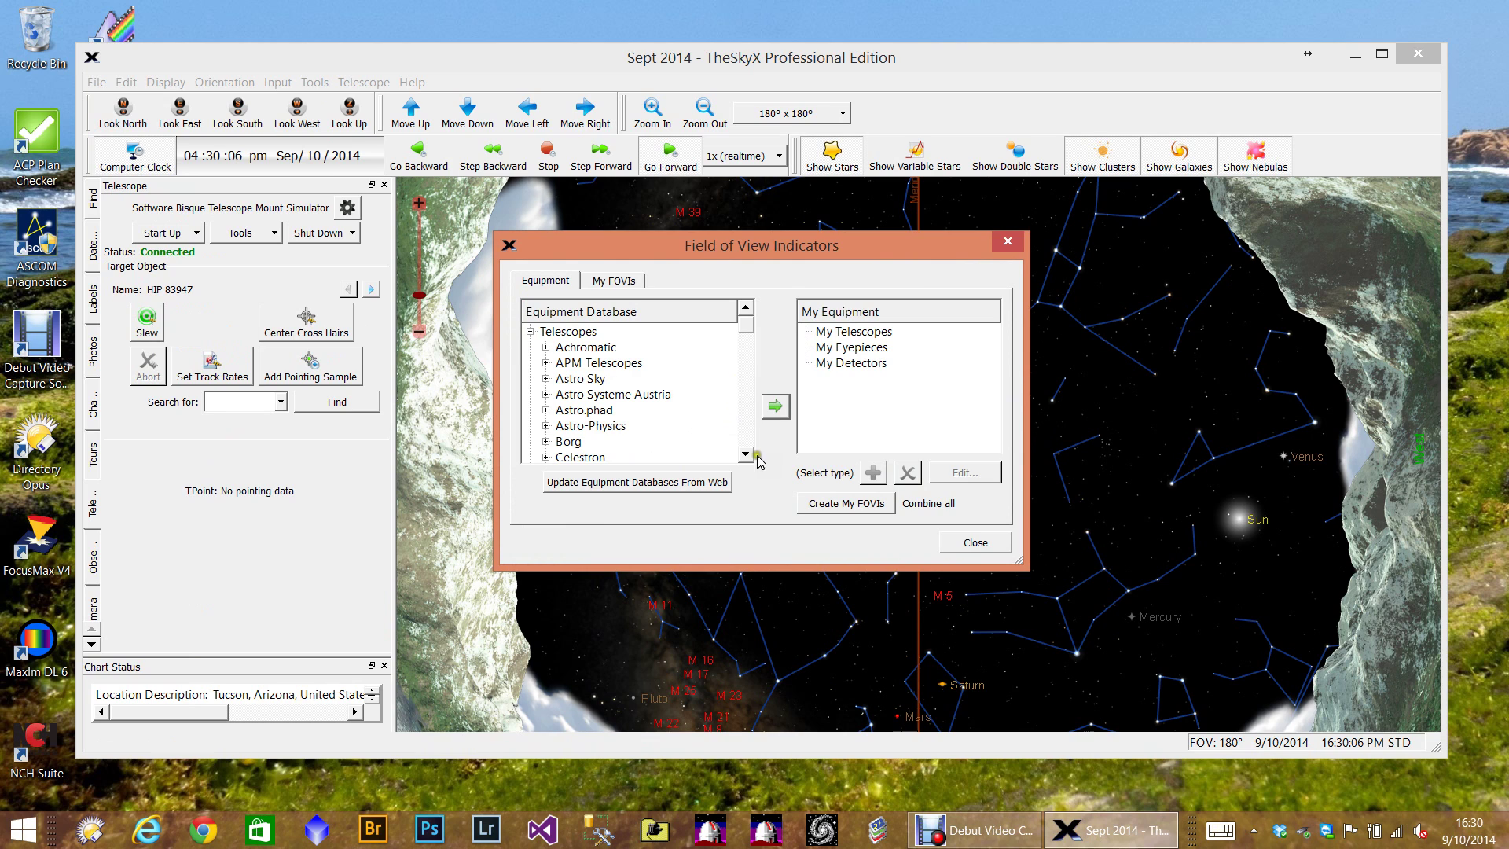
{"action": "scroll", "coordinate": [756, 455], "scroll_direction": "down", "scroll_amount": 7}
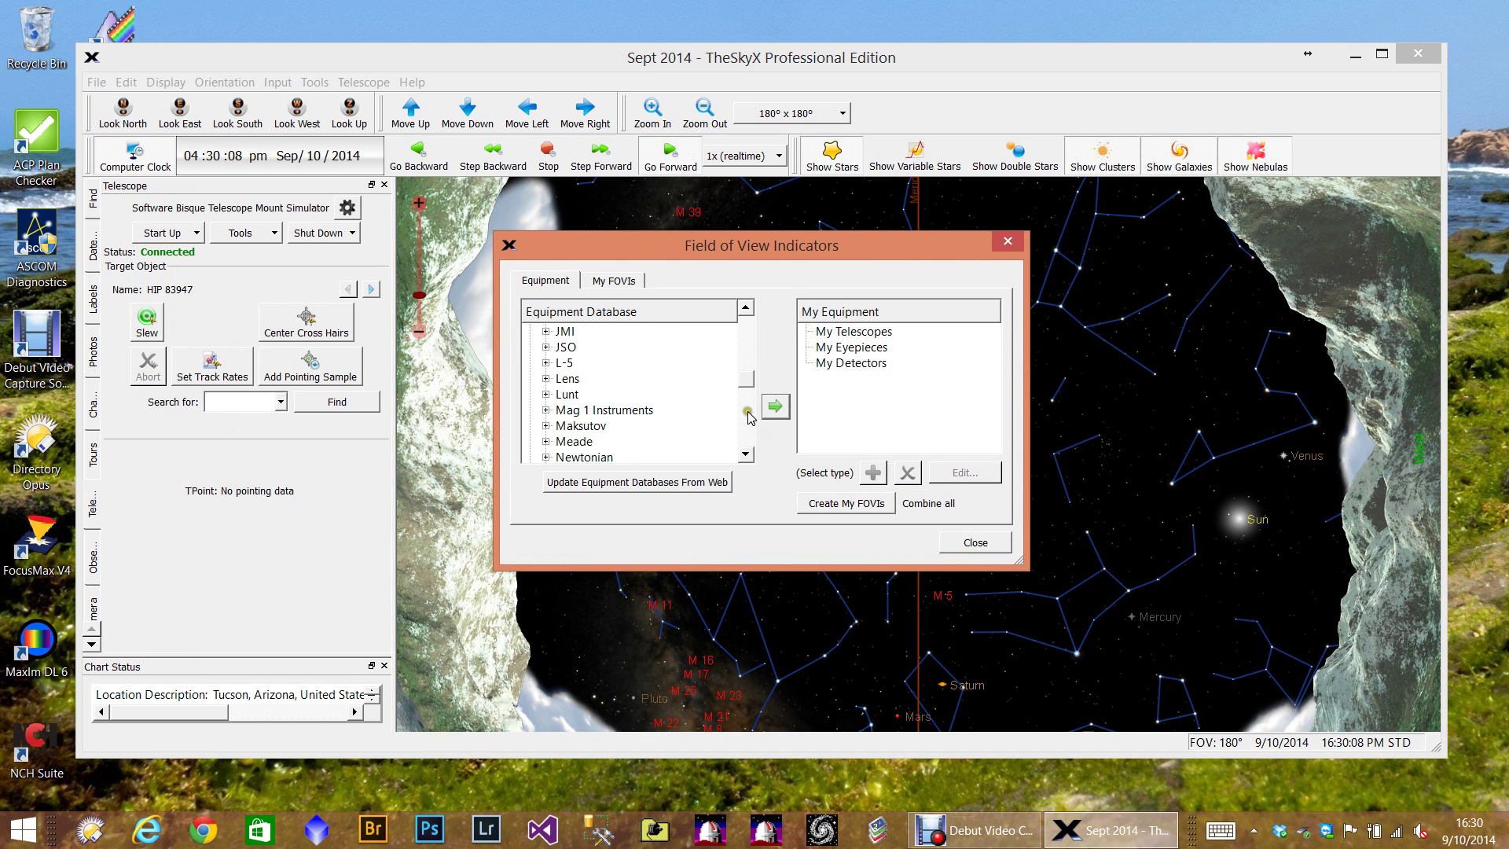
{"action": "scroll", "coordinate": [748, 415], "scroll_direction": "down", "scroll_amount": 5}
{"action": "scroll", "coordinate": [744, 405], "scroll_direction": "up", "scroll_amount": 3}
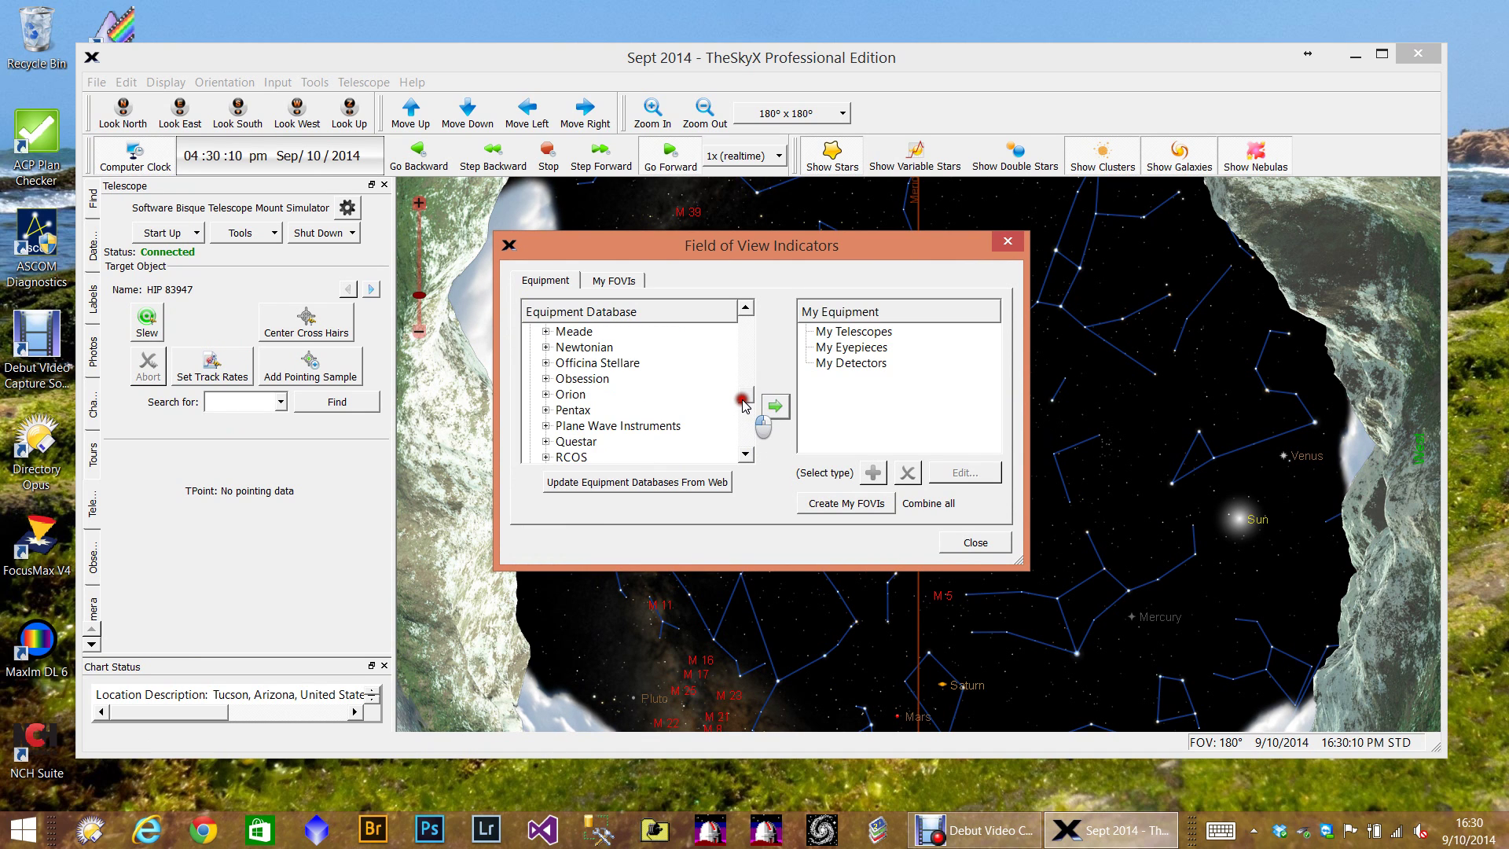
{"action": "scroll", "coordinate": [744, 405], "scroll_direction": "down", "scroll_amount": 1}
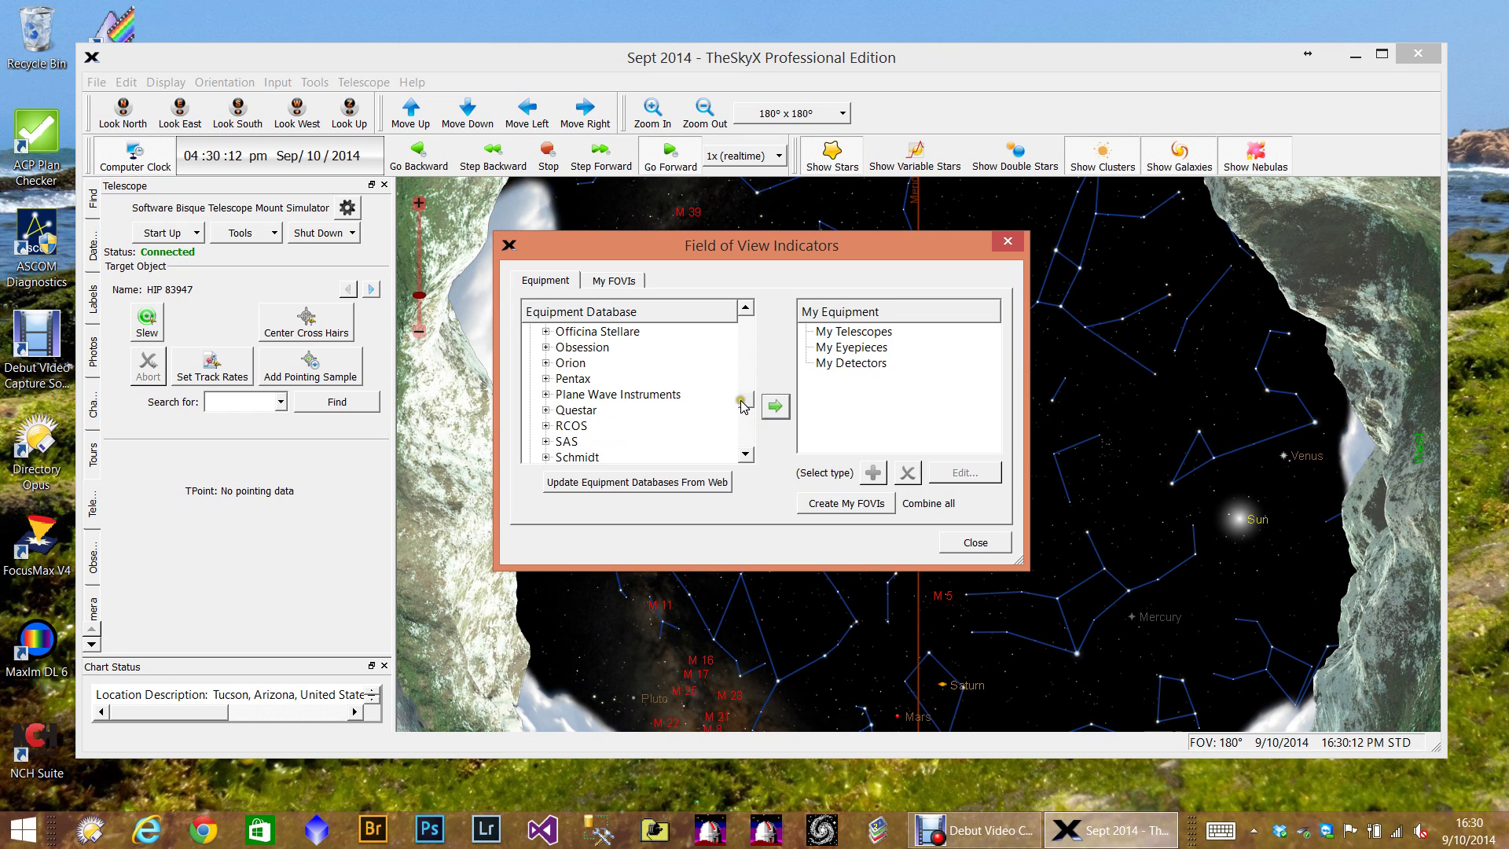
{"action": "scroll", "coordinate": [745, 408], "scroll_direction": "down", "scroll_amount": 3}
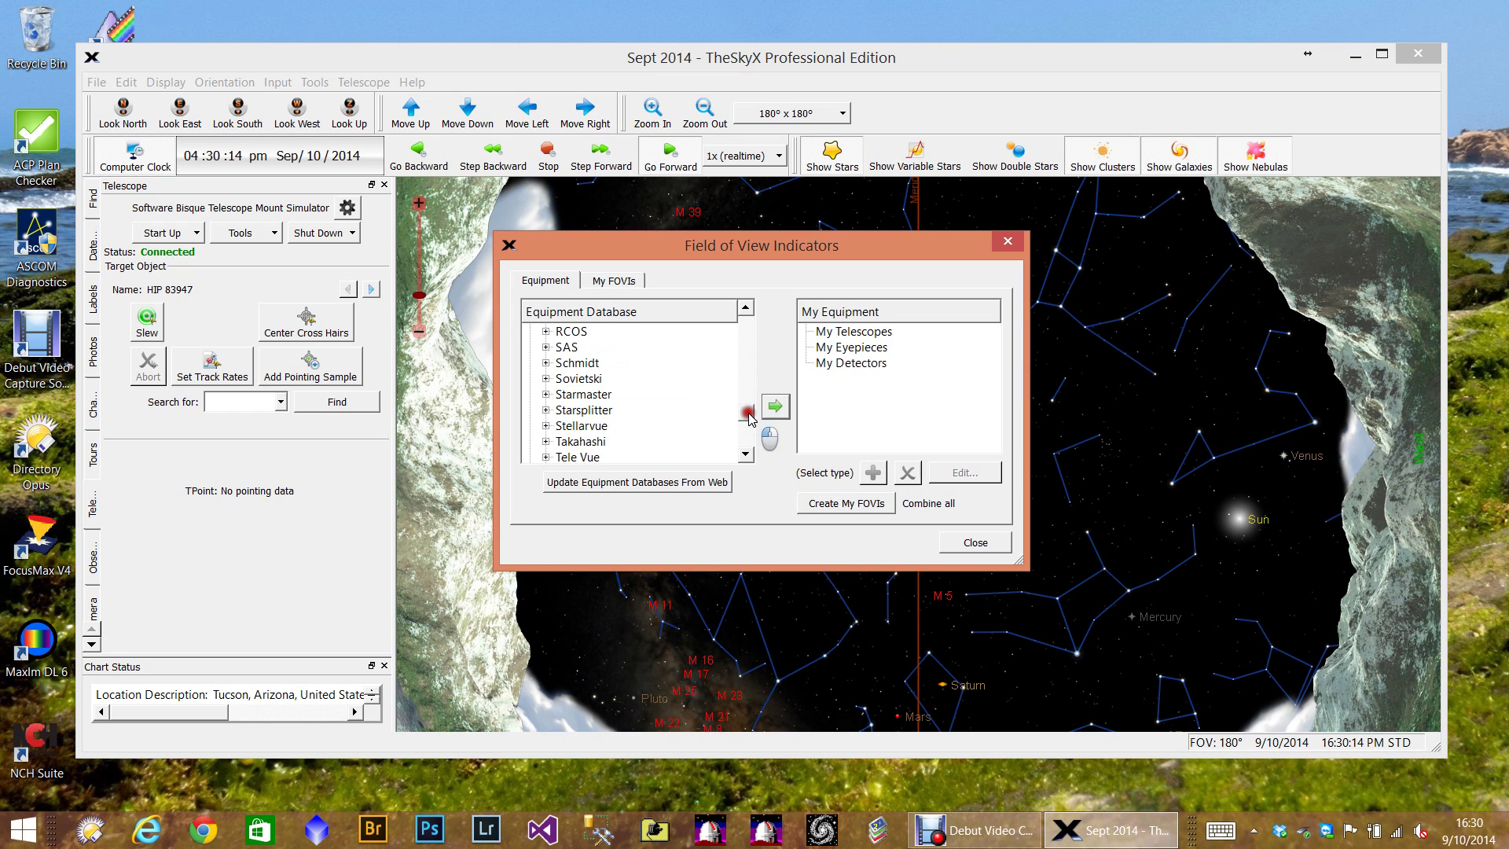
{"action": "scroll", "coordinate": [747, 415], "scroll_direction": "up", "scroll_amount": 8}
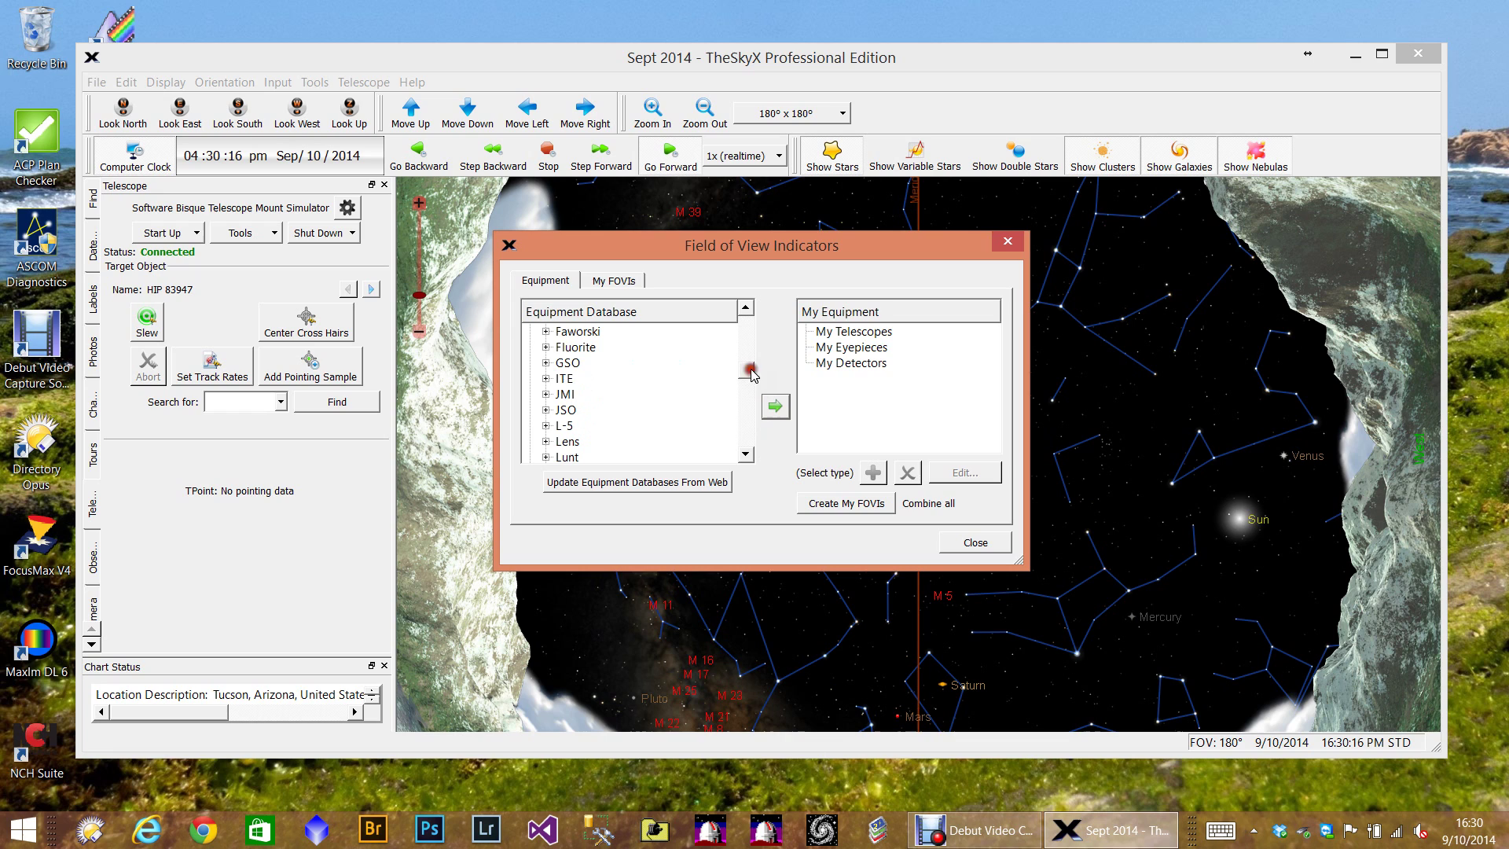
{"action": "left_click", "coordinate": [545, 362]}
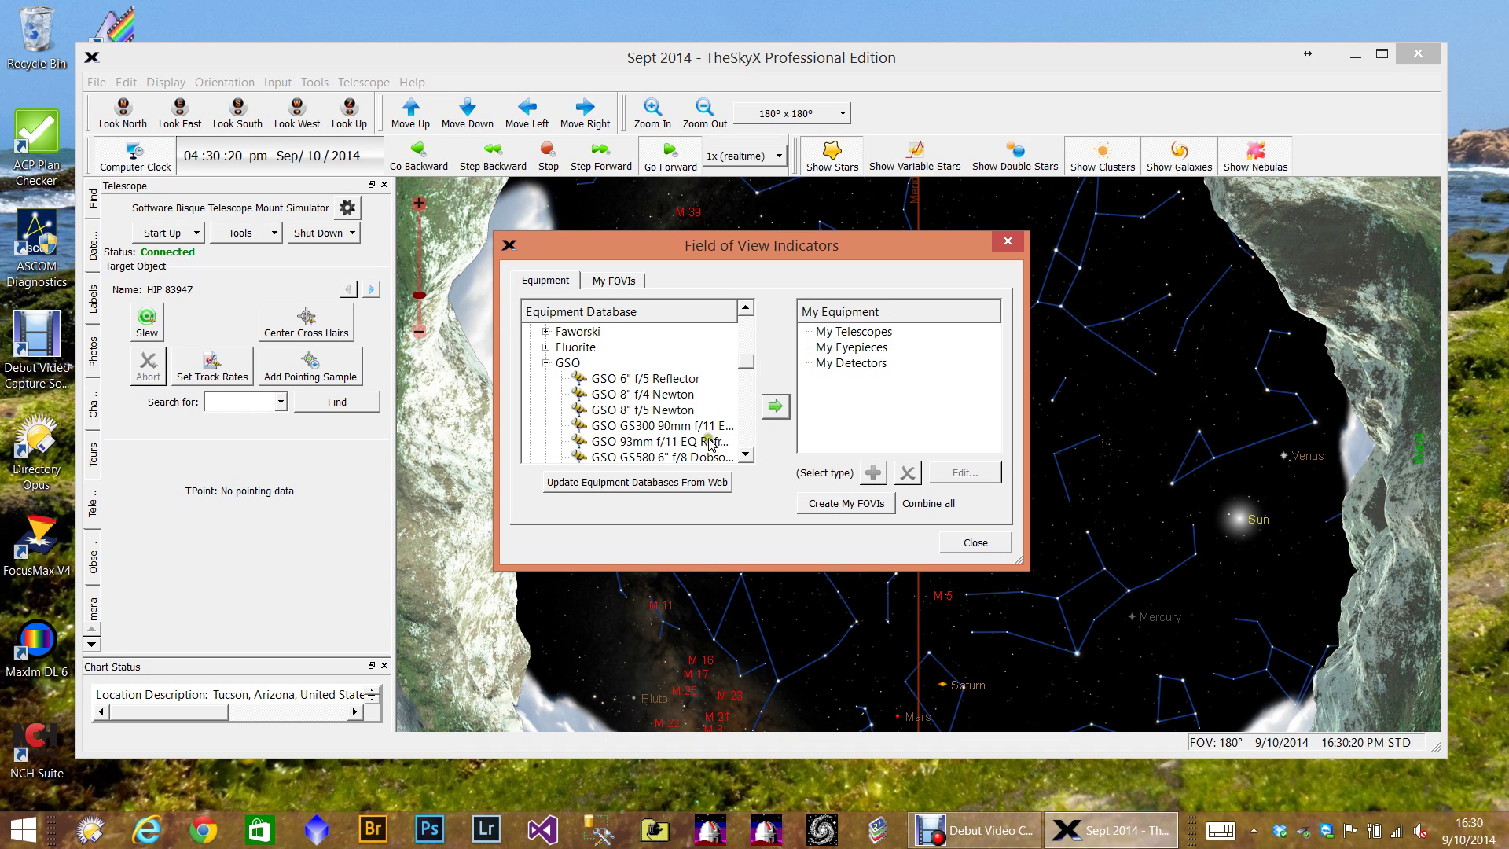
{"action": "left_click", "coordinate": [746, 456]}
{"action": "left_click", "coordinate": [746, 456]}
{"action": "left_click", "coordinate": [746, 456]}
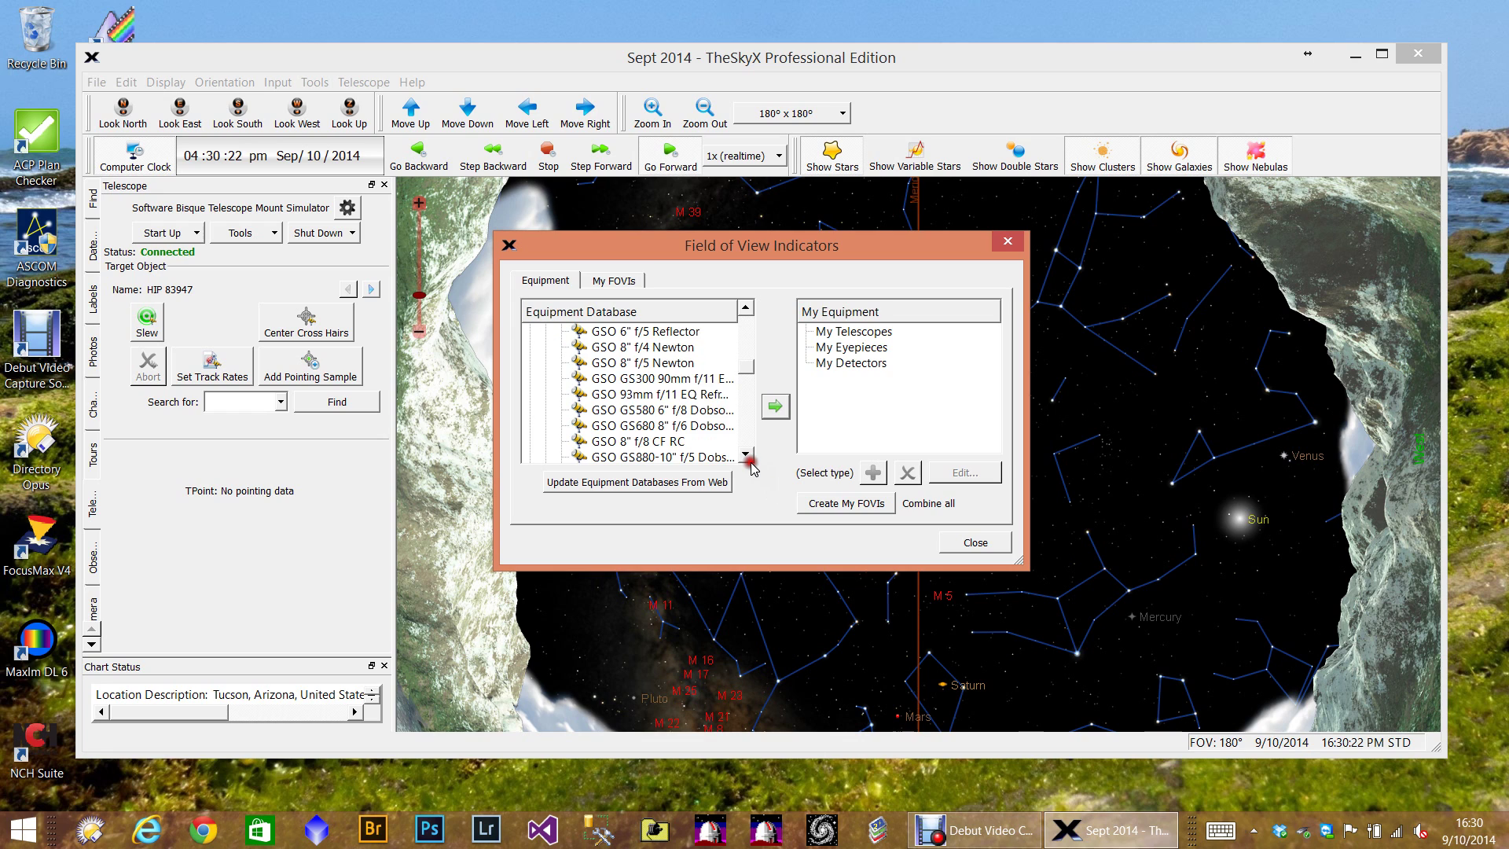
{"action": "left_click", "coordinate": [746, 456]}
{"action": "left_click", "coordinate": [615, 428]}
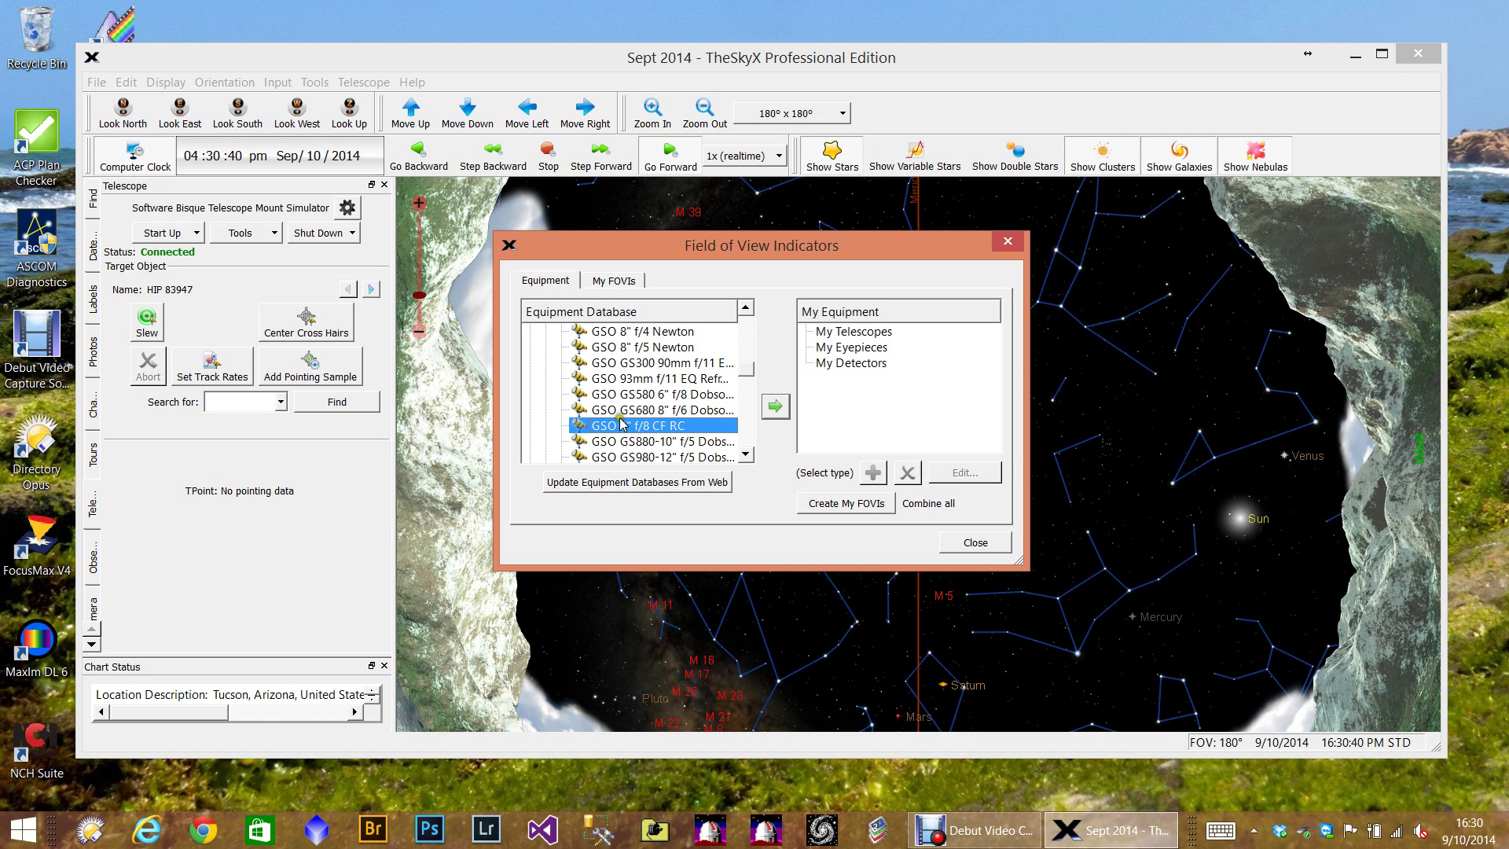
{"action": "left_click", "coordinate": [764, 406]}
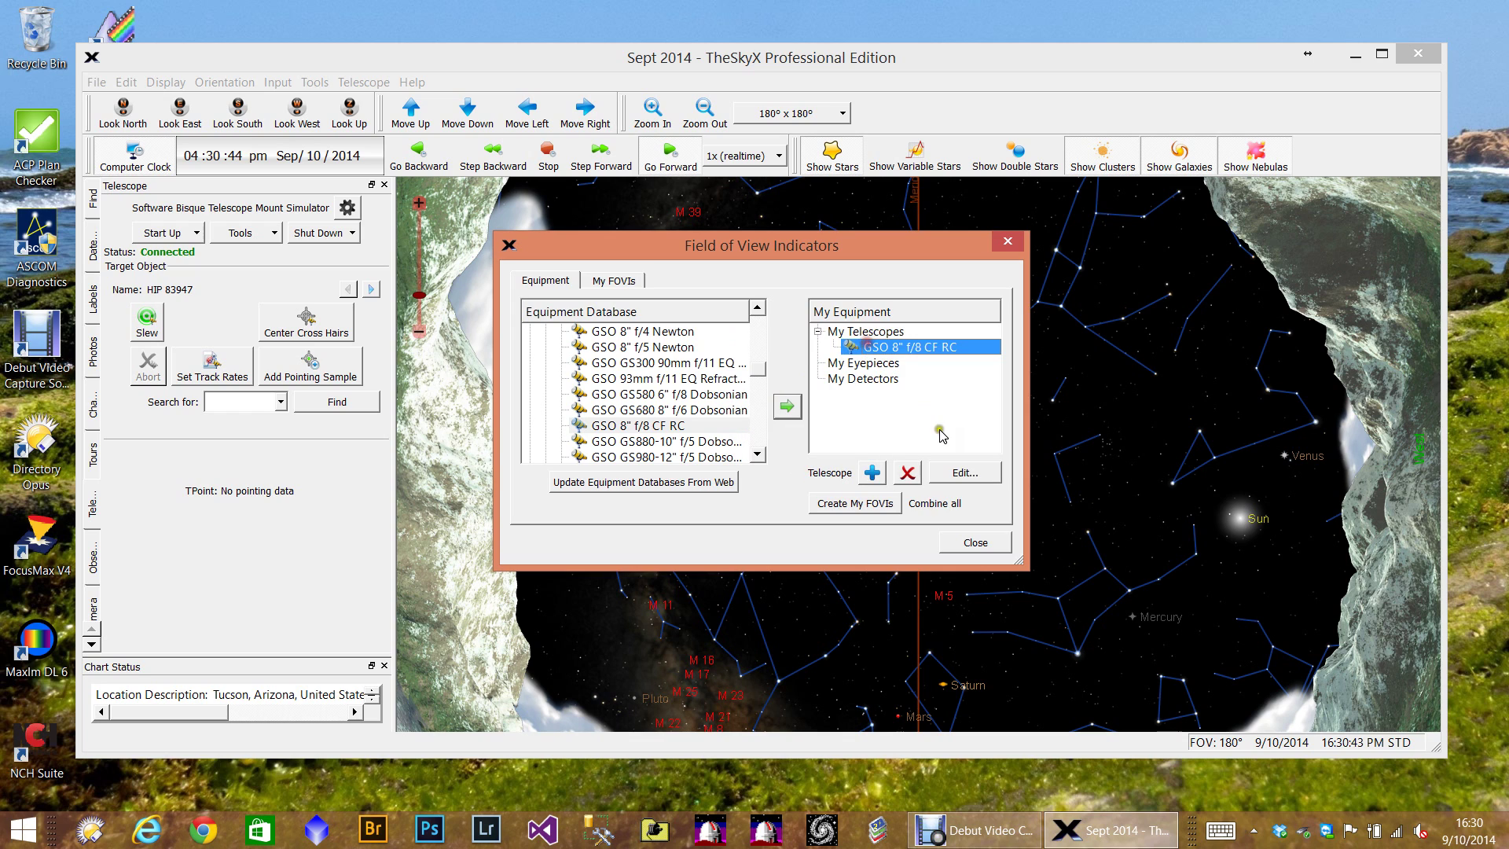
Step: Edit the added telescope, changing its description to GSO 10" f/8 CF RC and its aperture to 250 mm
{"action": "left_click", "coordinate": [954, 471]}
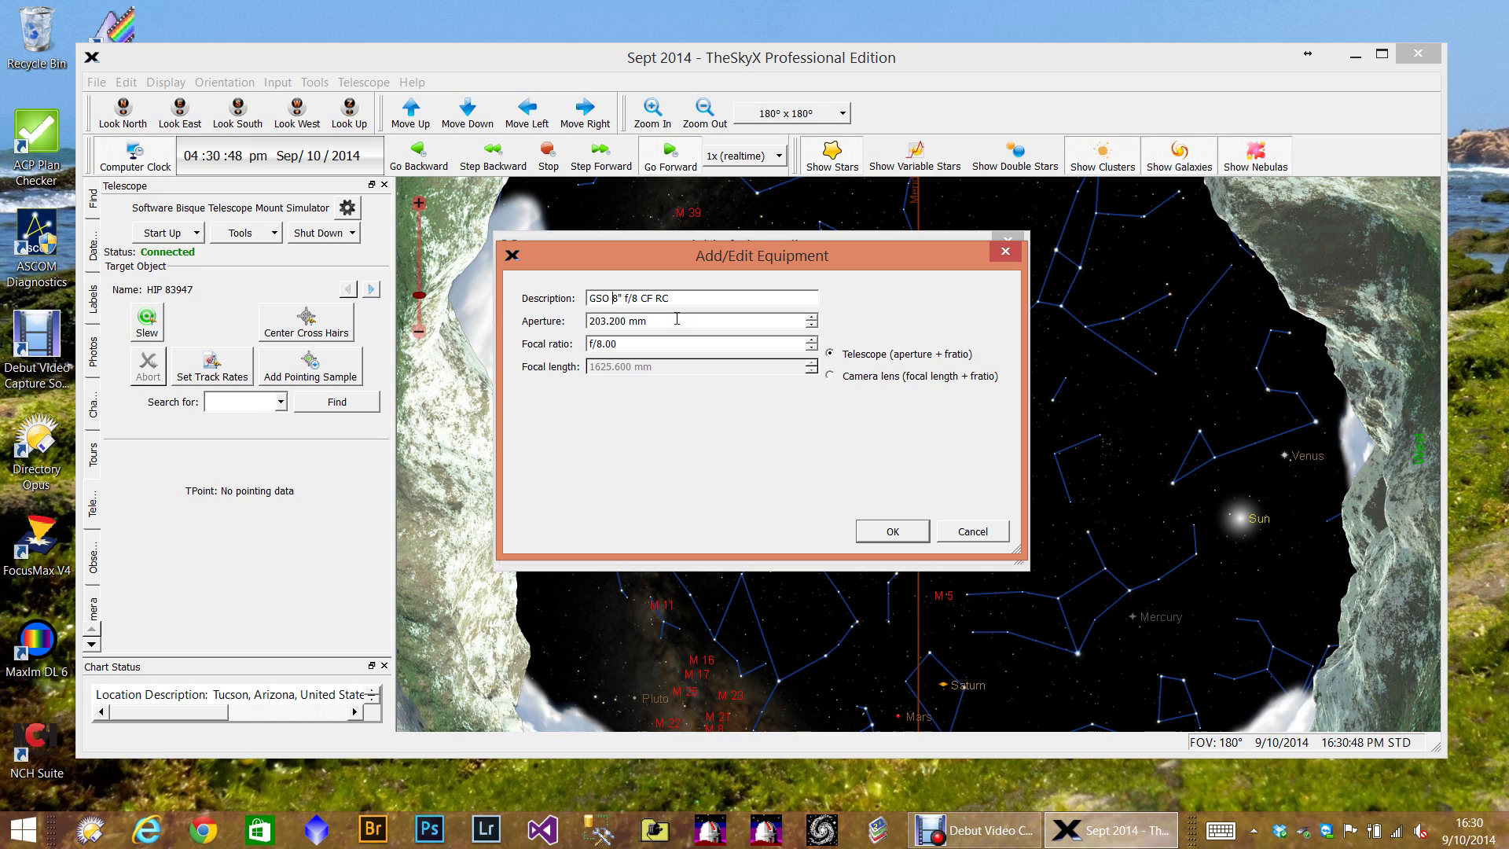
{"action": "key", "text": "shift+Right"}
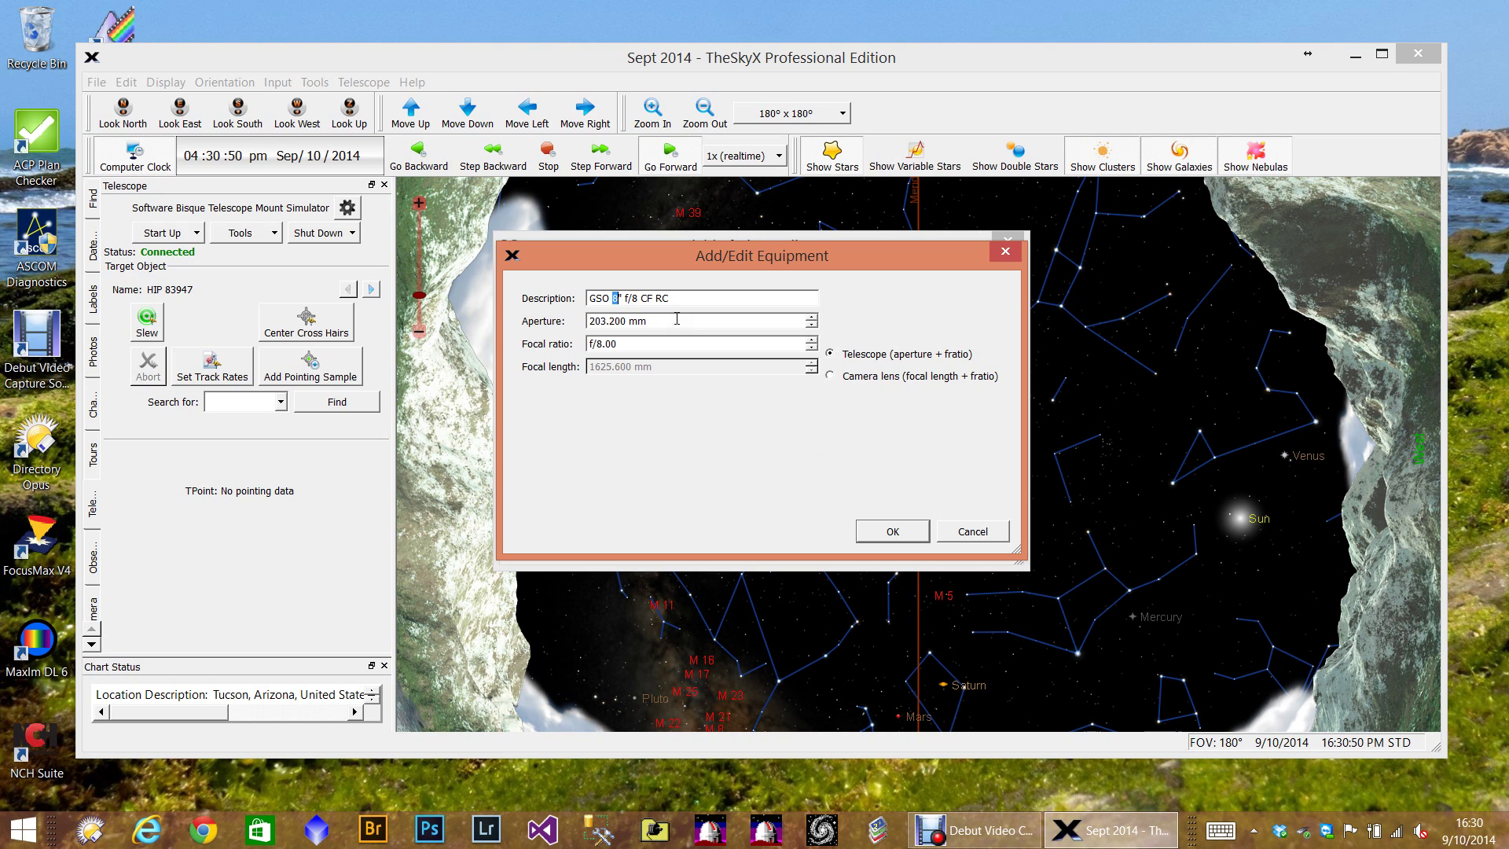
{"action": "type", "text": "10"}
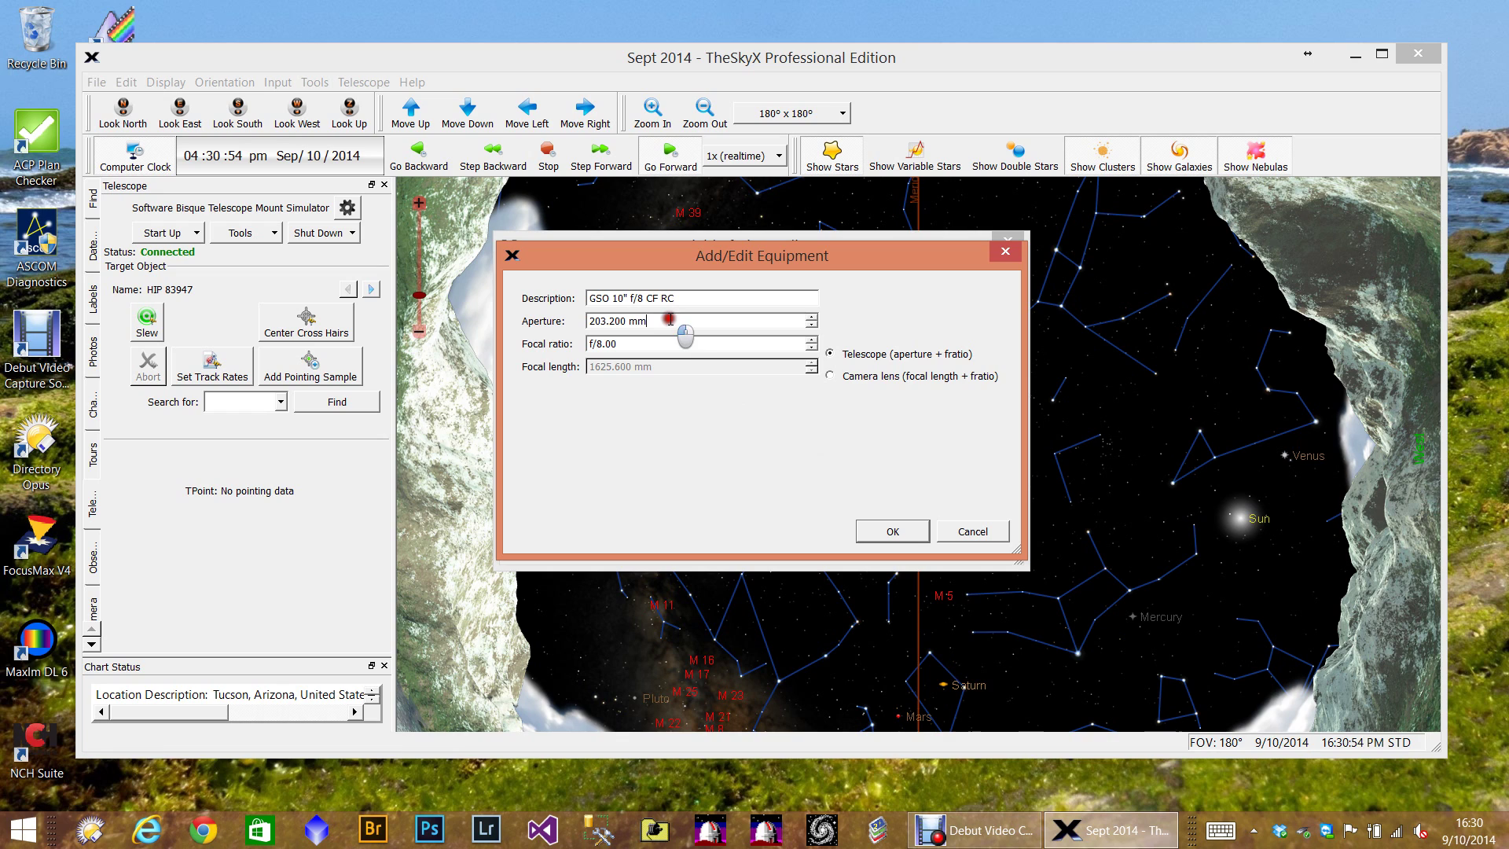
{"action": "left_click", "coordinate": [671, 319]}
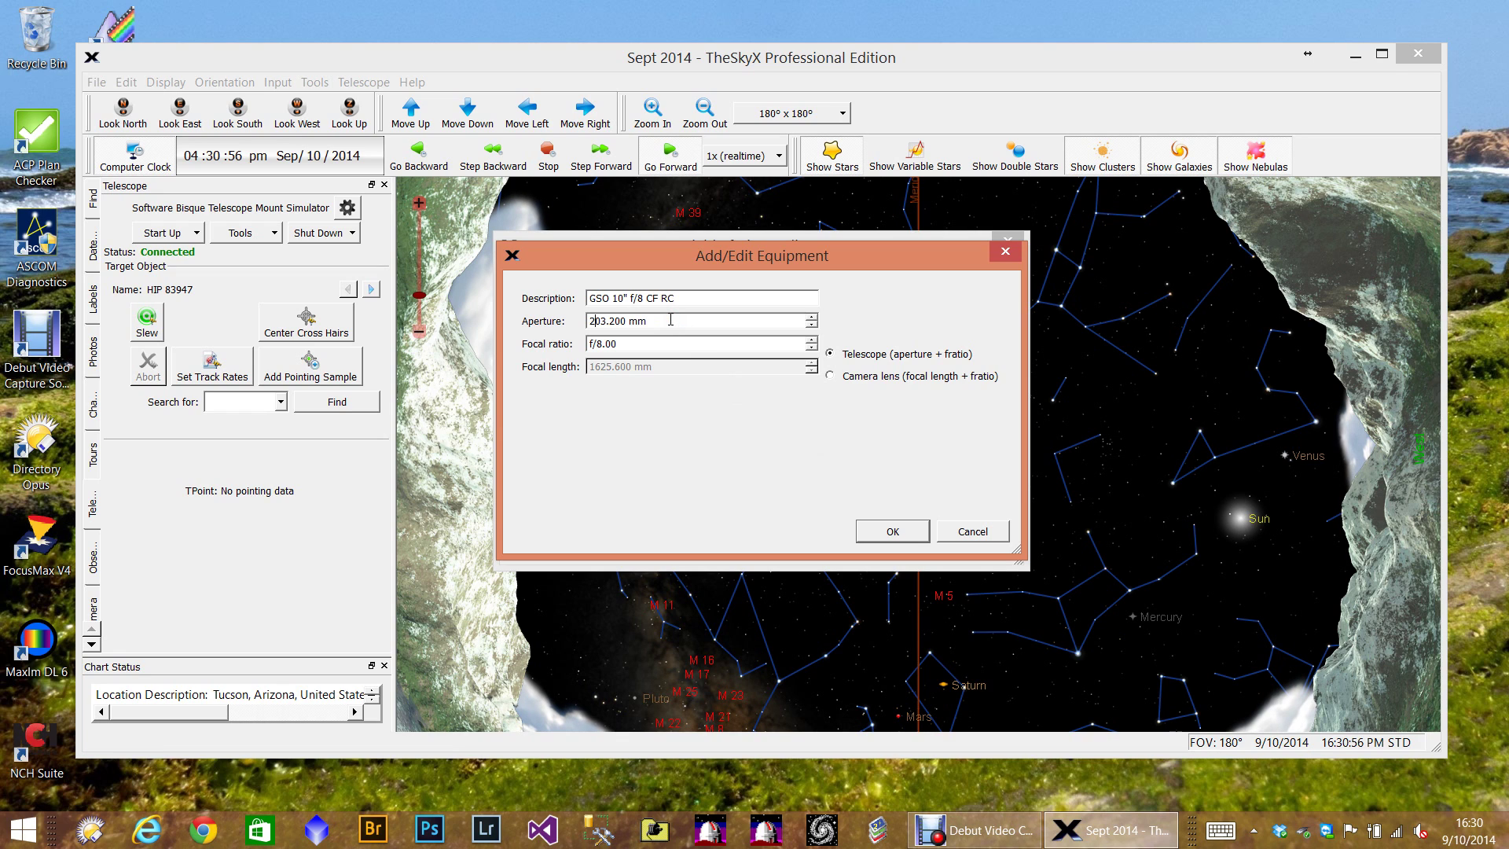
{"action": "type", "text": "50"}
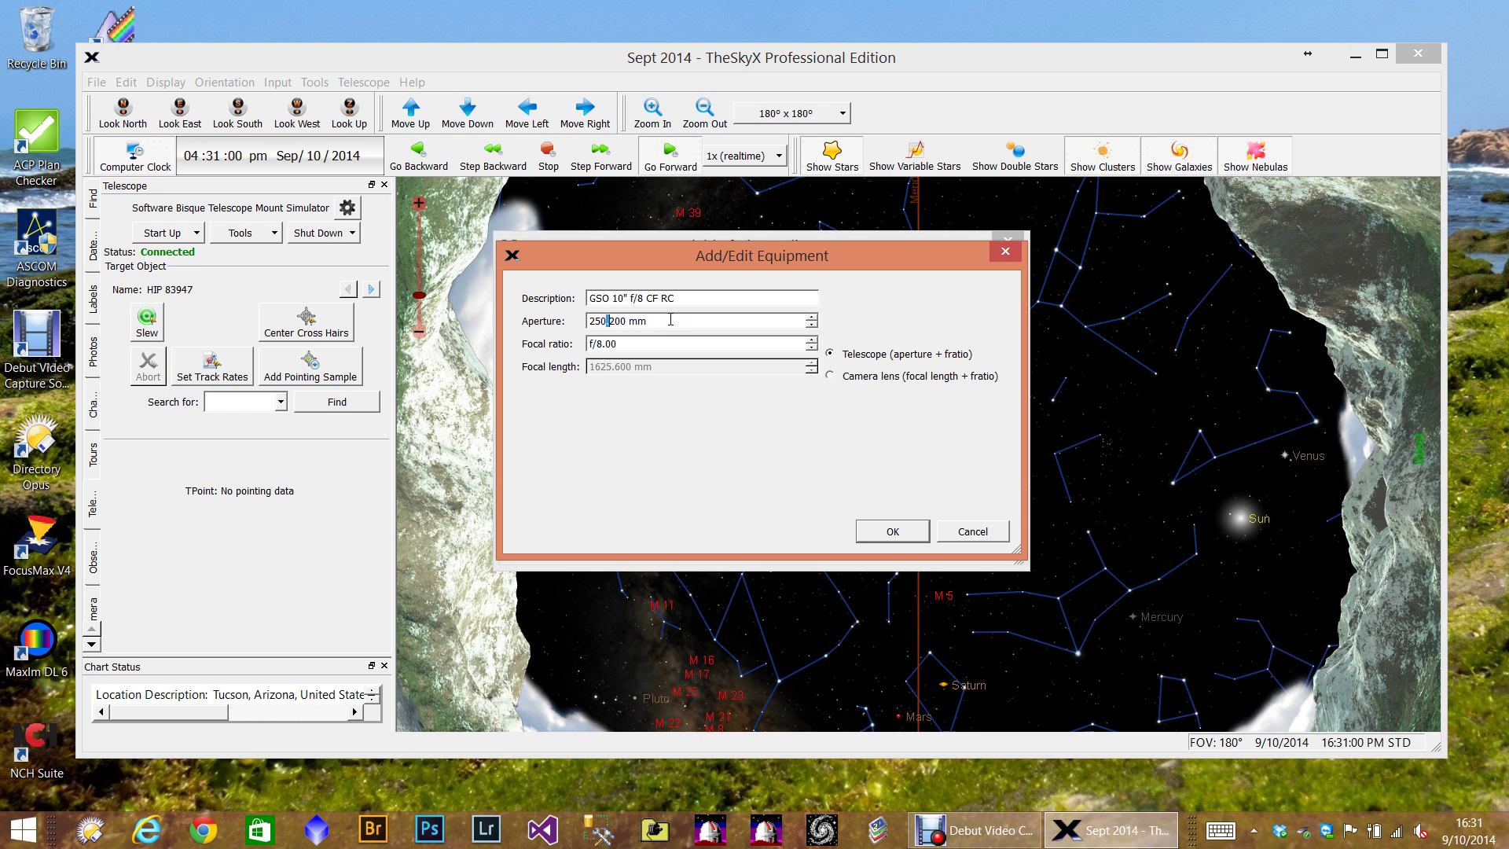
{"action": "key", "text": "BackSpace"}
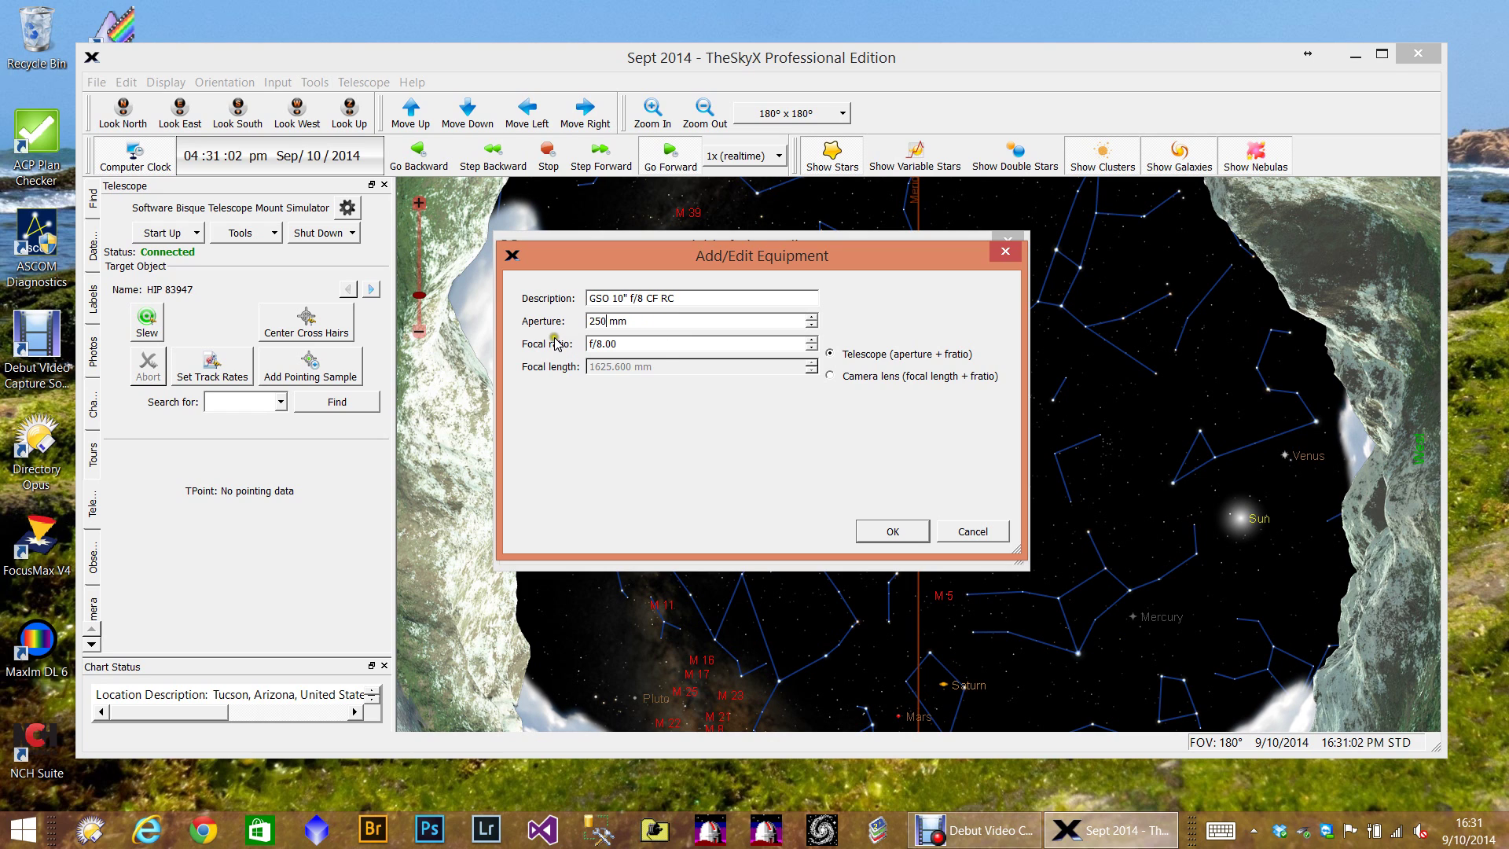
{"action": "left_click", "coordinate": [652, 344]}
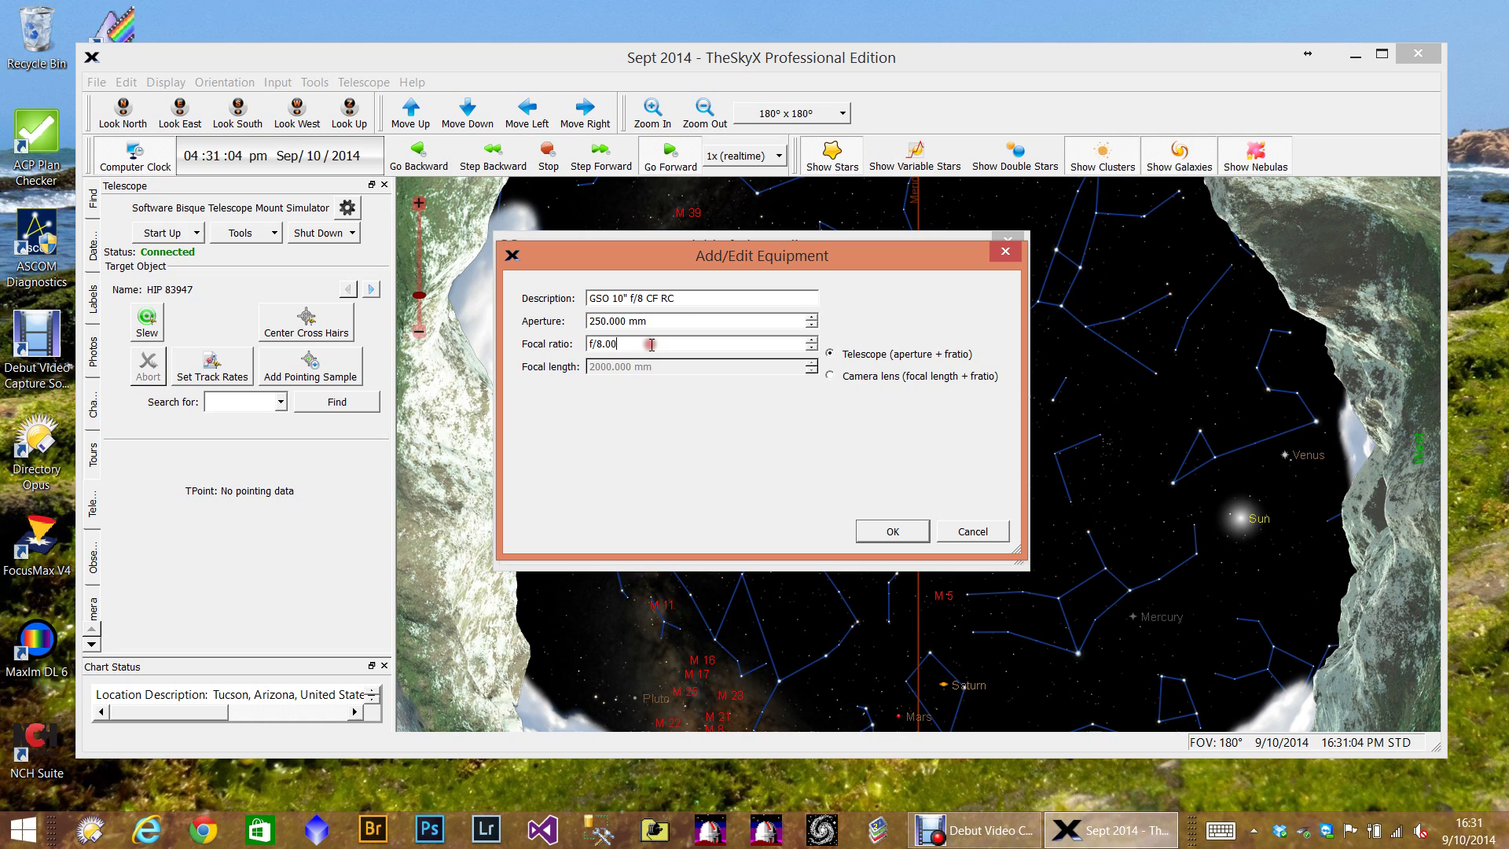
{"action": "left_click", "coordinate": [590, 371]}
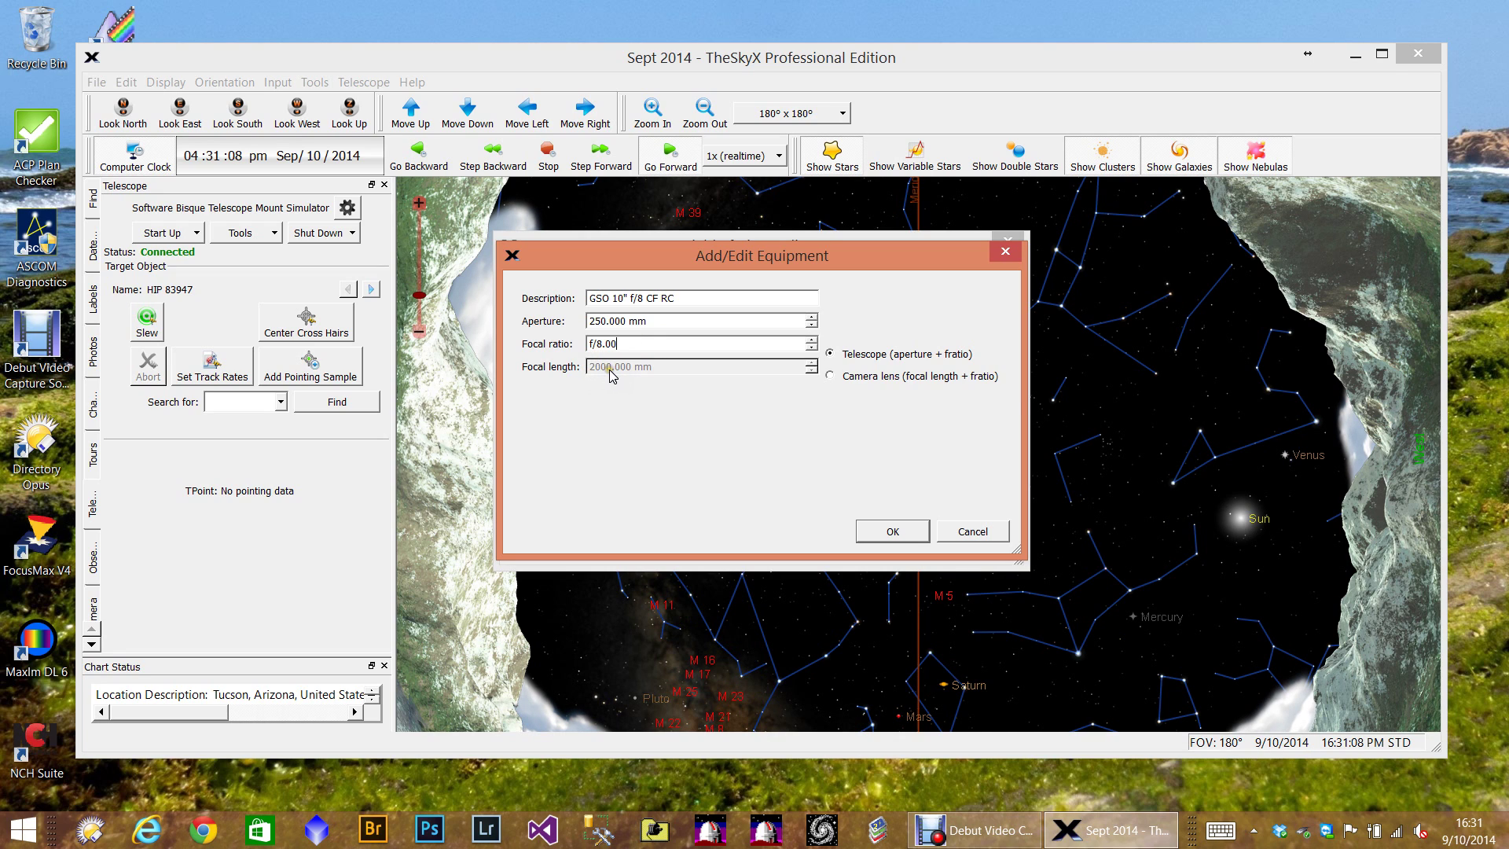
{"action": "left_click", "coordinate": [894, 532]}
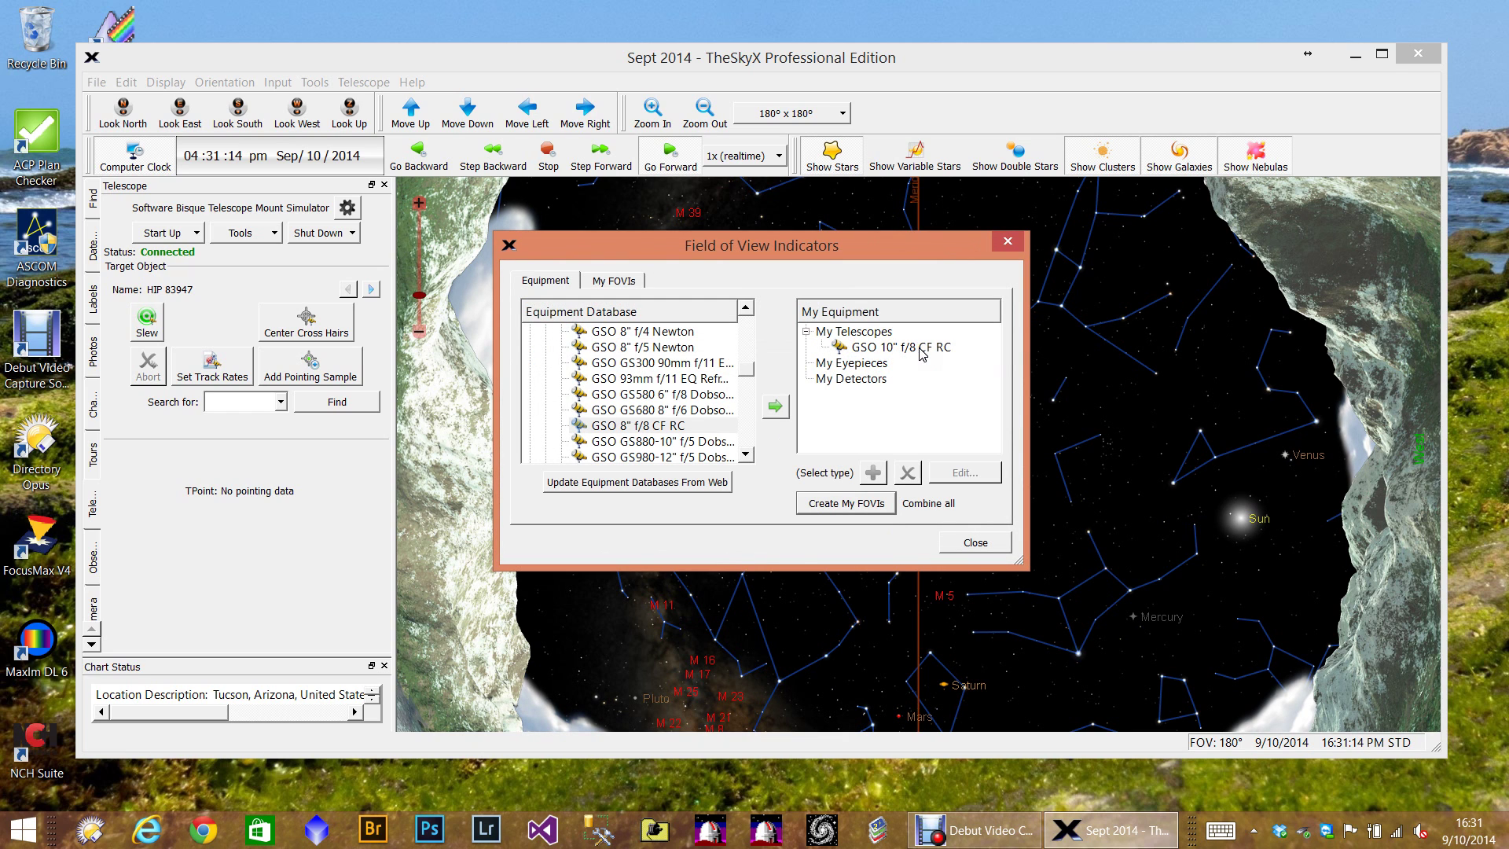
Step: Add the QSI 583wsg camera from the database's detectors to My Equipment
{"action": "left_click_drag", "start_coordinate": [746, 368], "coordinate": [744, 322]}
{"action": "left_click", "coordinate": [531, 331]}
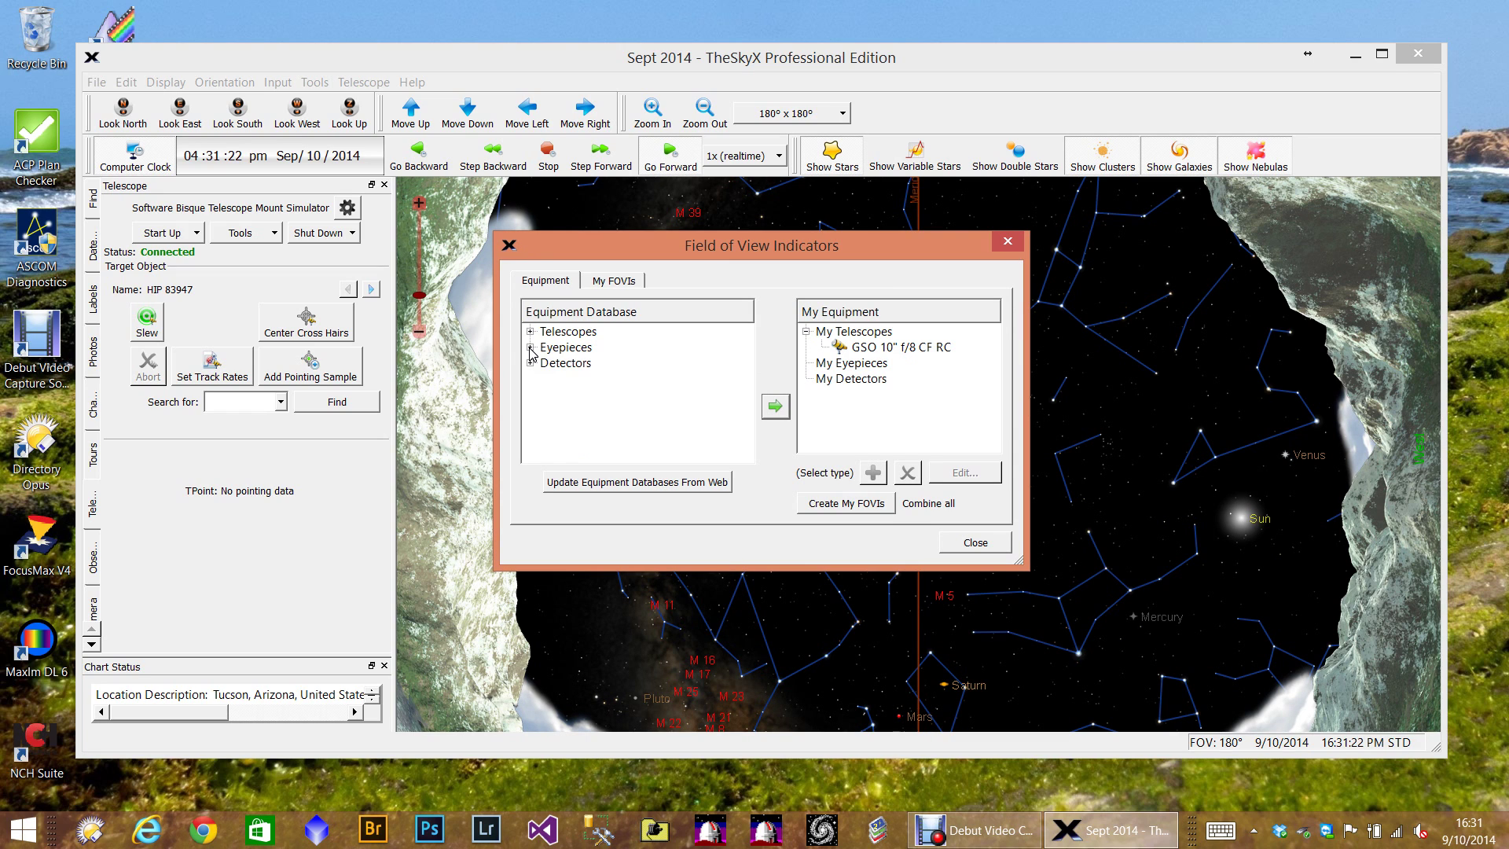
{"action": "left_click", "coordinate": [531, 363]}
{"action": "left_click", "coordinate": [531, 363]}
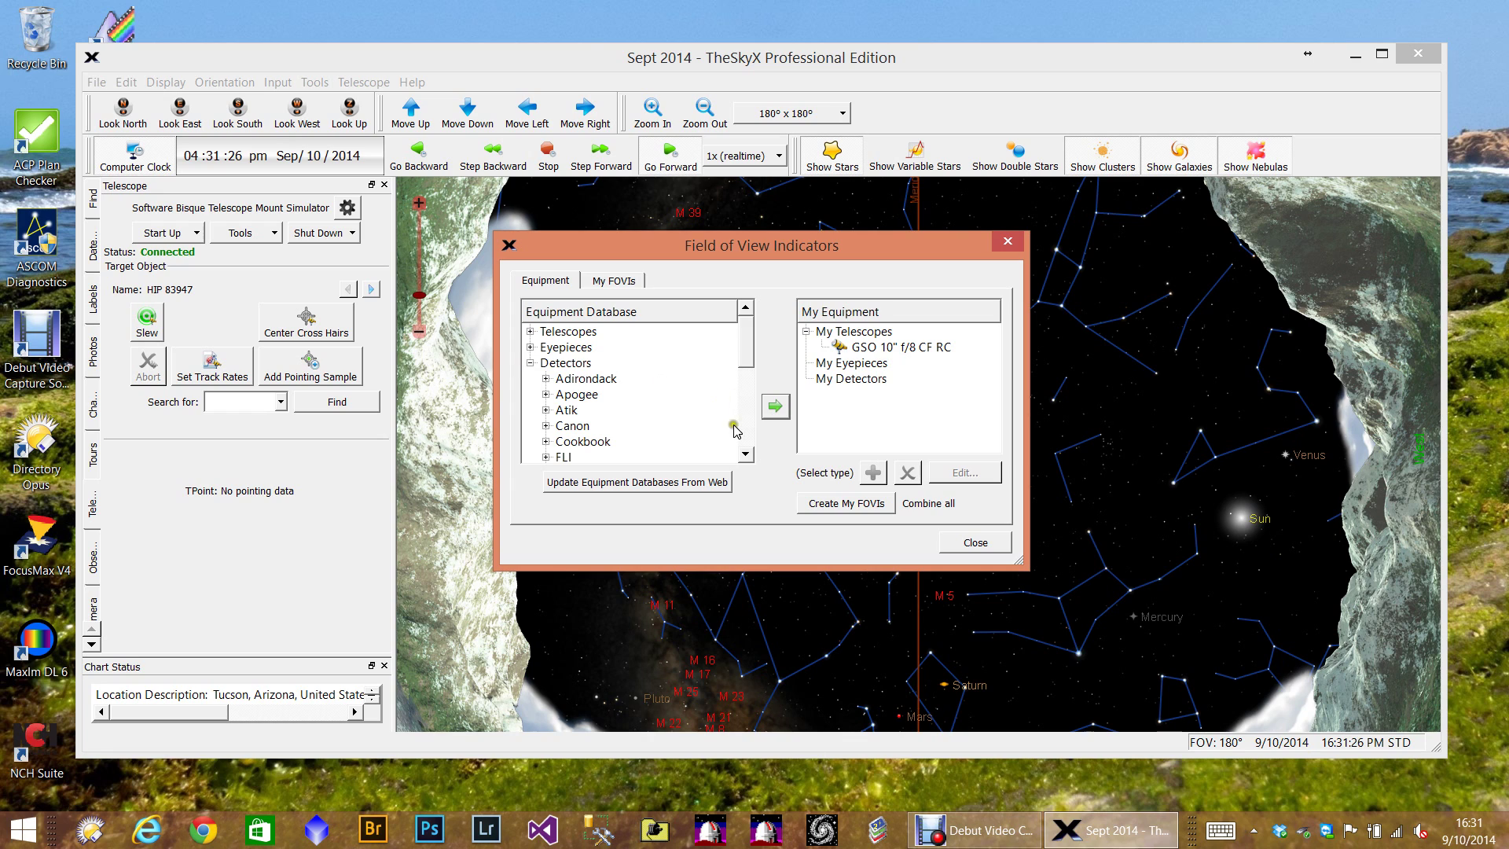
{"action": "left_click", "coordinate": [746, 452]}
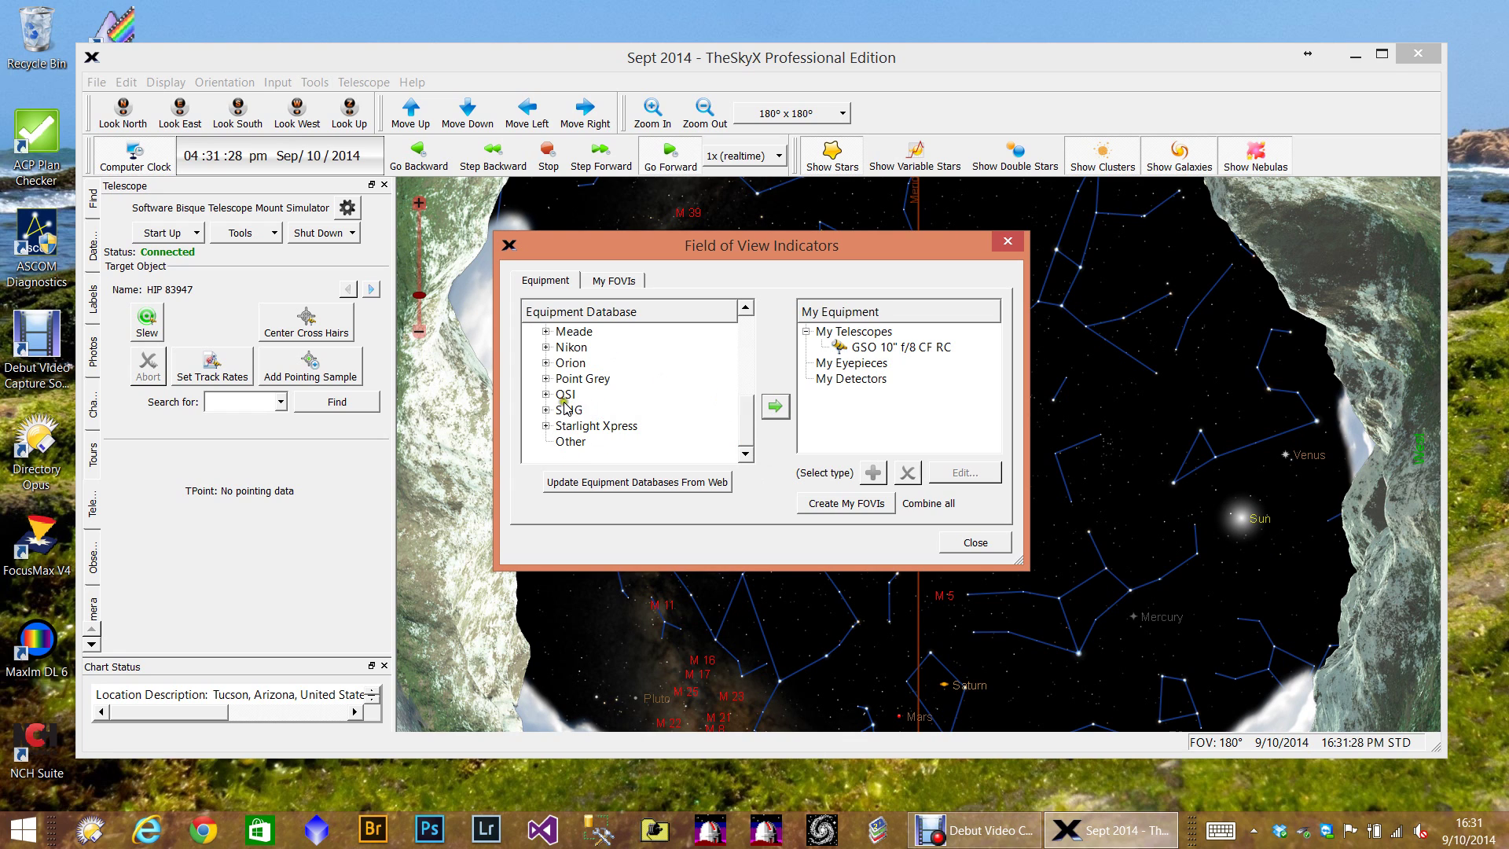
{"action": "left_click", "coordinate": [548, 395]}
{"action": "left_click", "coordinate": [741, 439]}
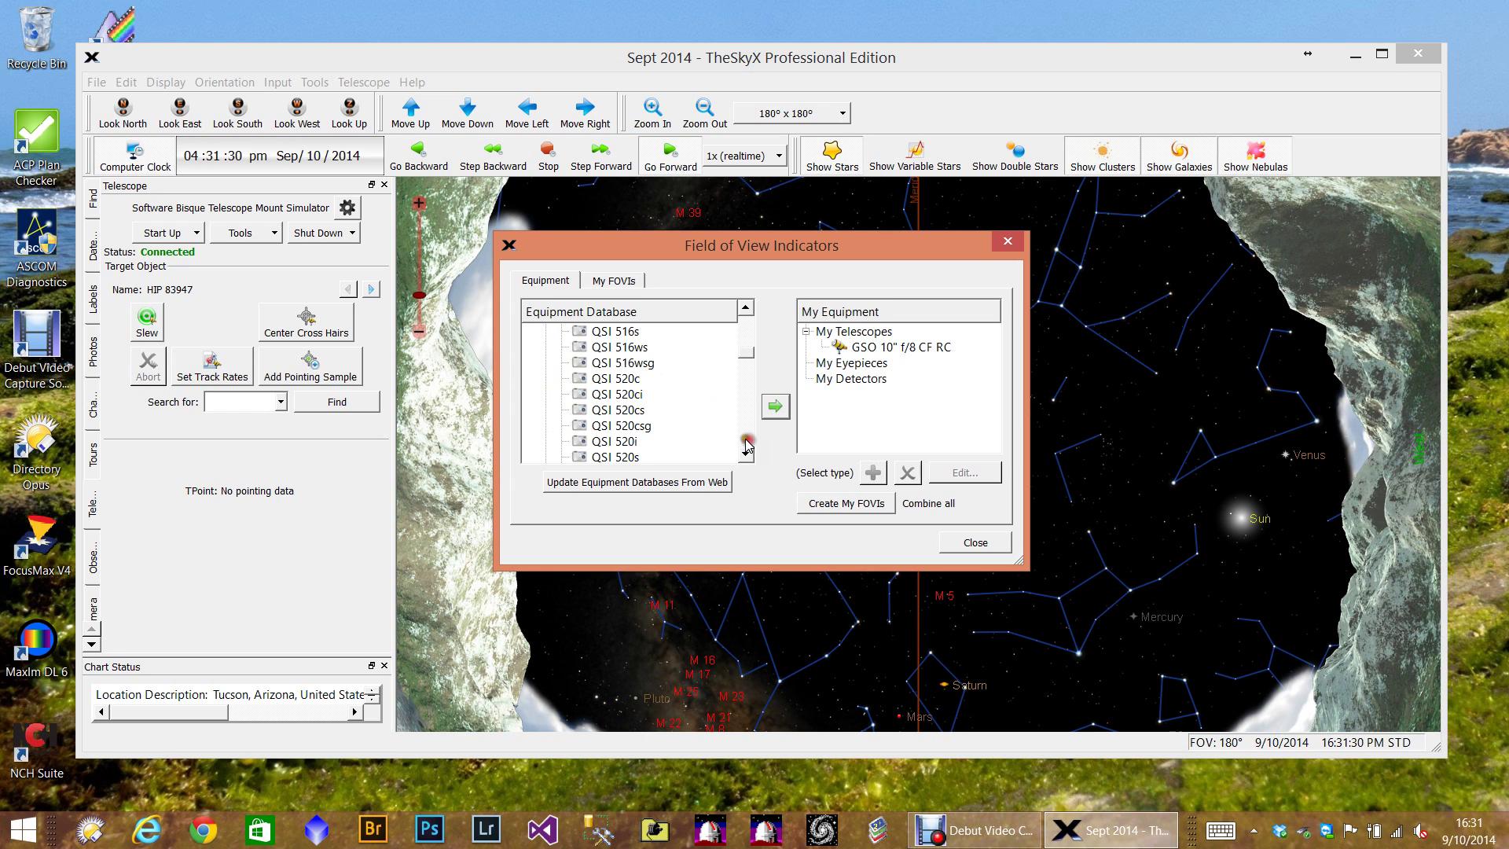
{"action": "left_click", "coordinate": [743, 440]}
{"action": "left_click", "coordinate": [742, 440]}
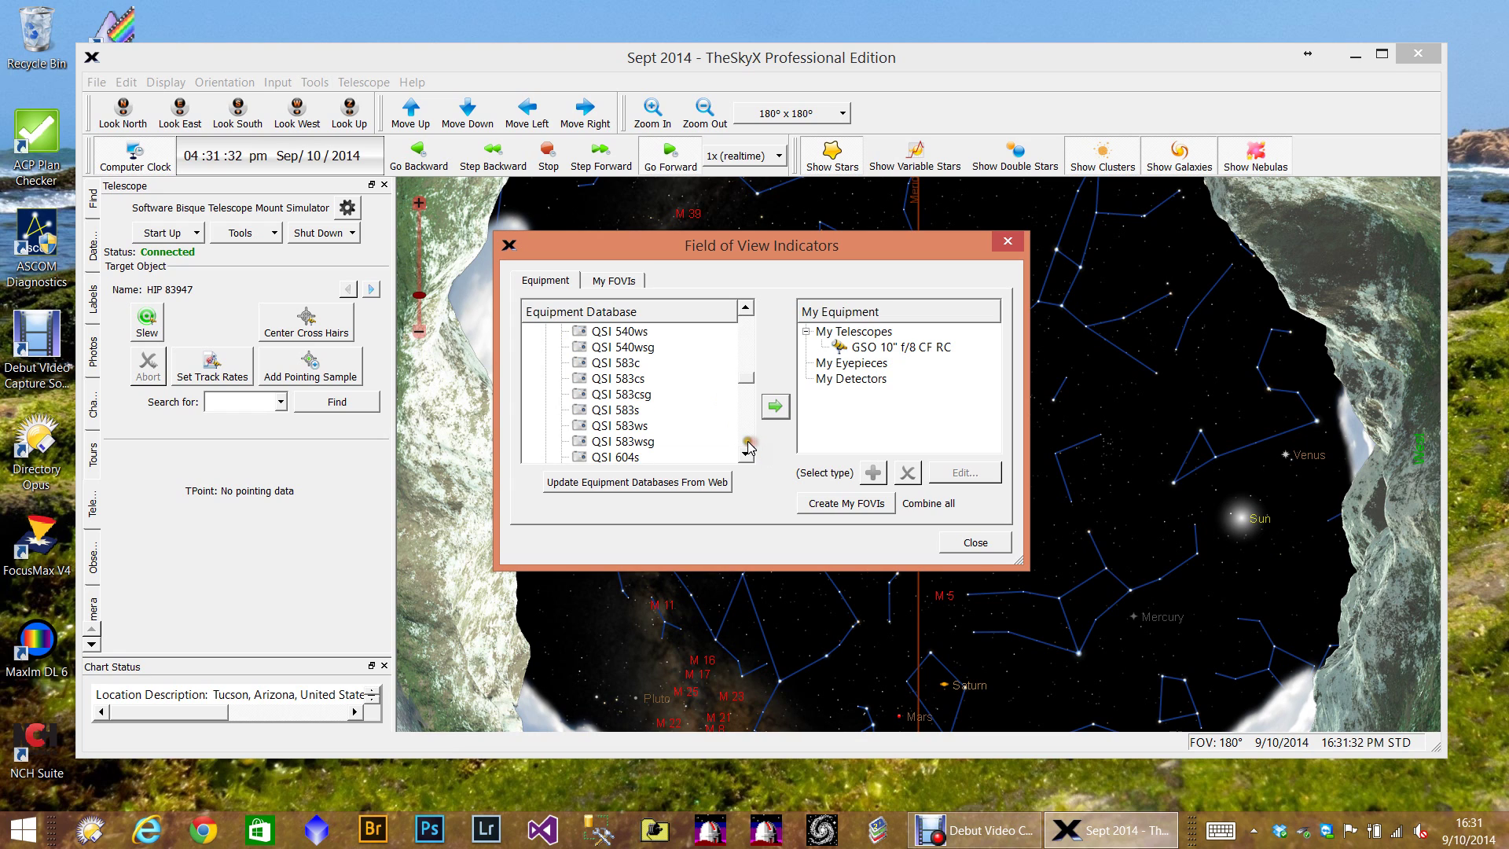
{"action": "left_click", "coordinate": [633, 443]}
{"action": "double_click", "coordinate": [634, 442]}
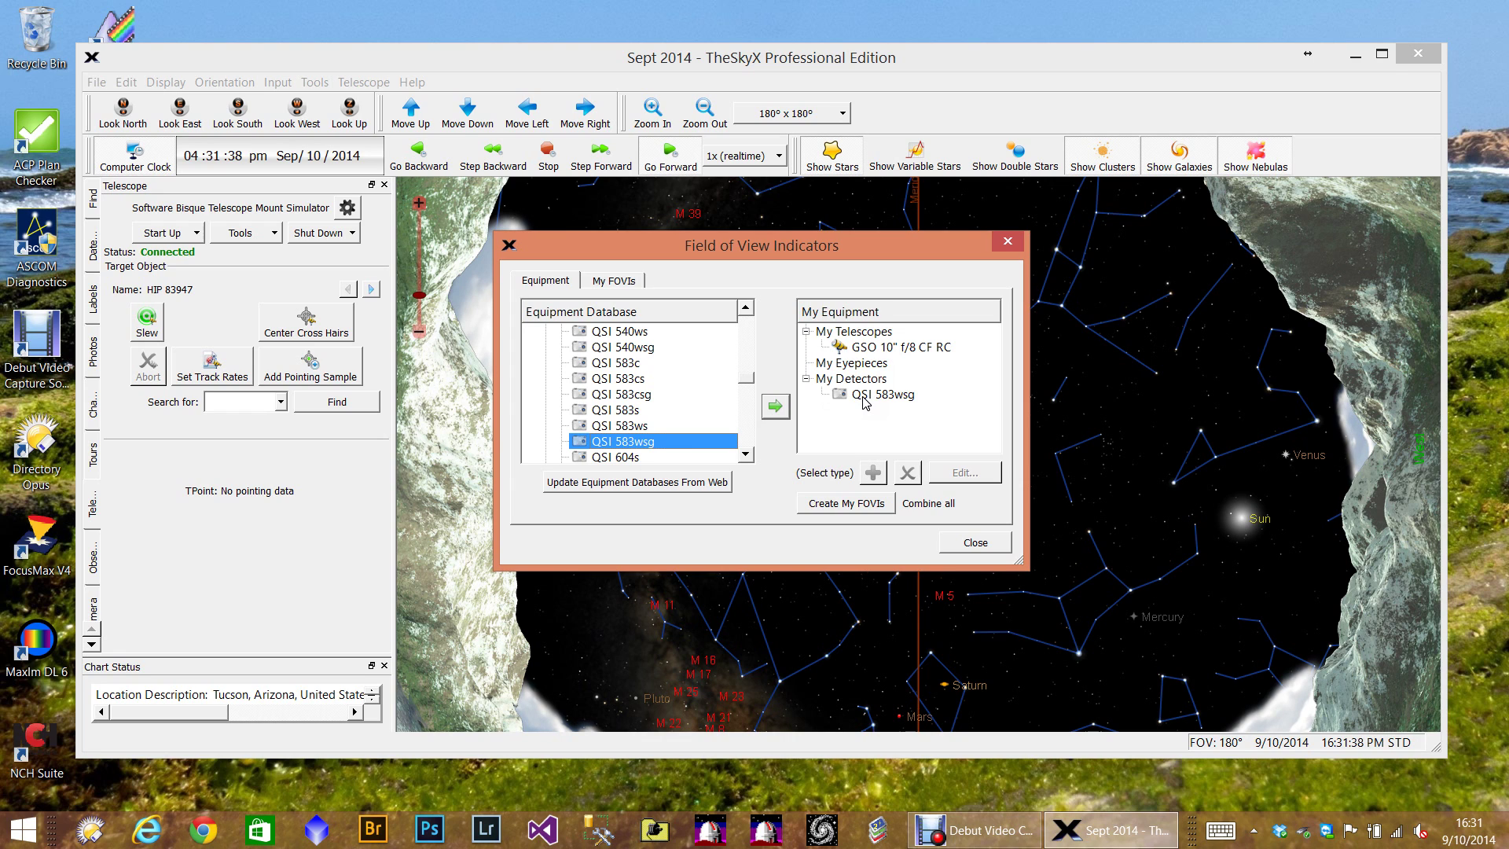
Step: Create the field of view indicator that combines the GSO 10" f/8 CF RC telescope with the QSI 583wsg detector
{"action": "left_click", "coordinate": [843, 504]}
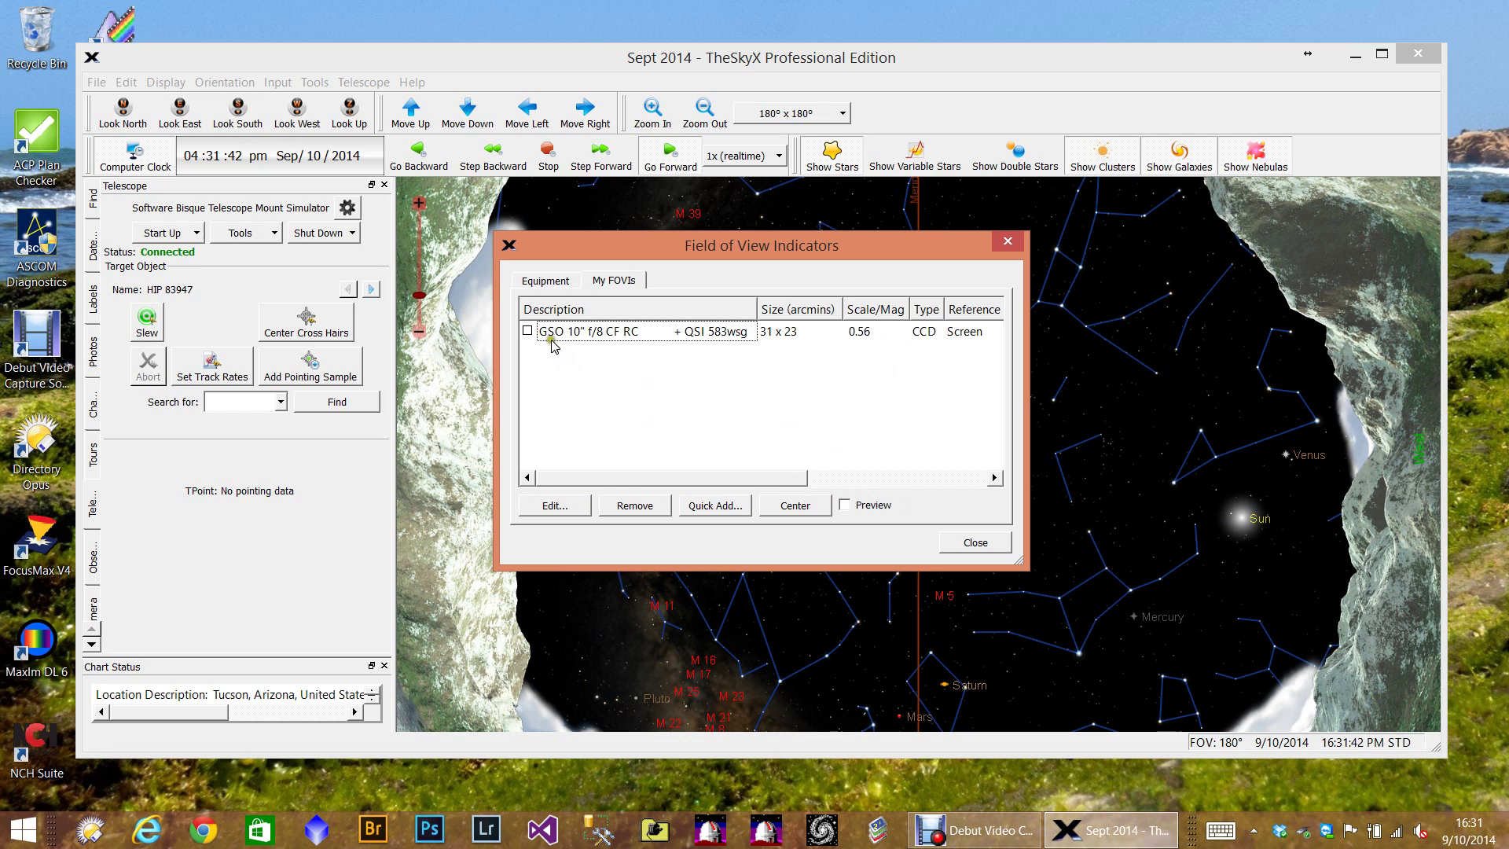
{"action": "left_click", "coordinate": [587, 372]}
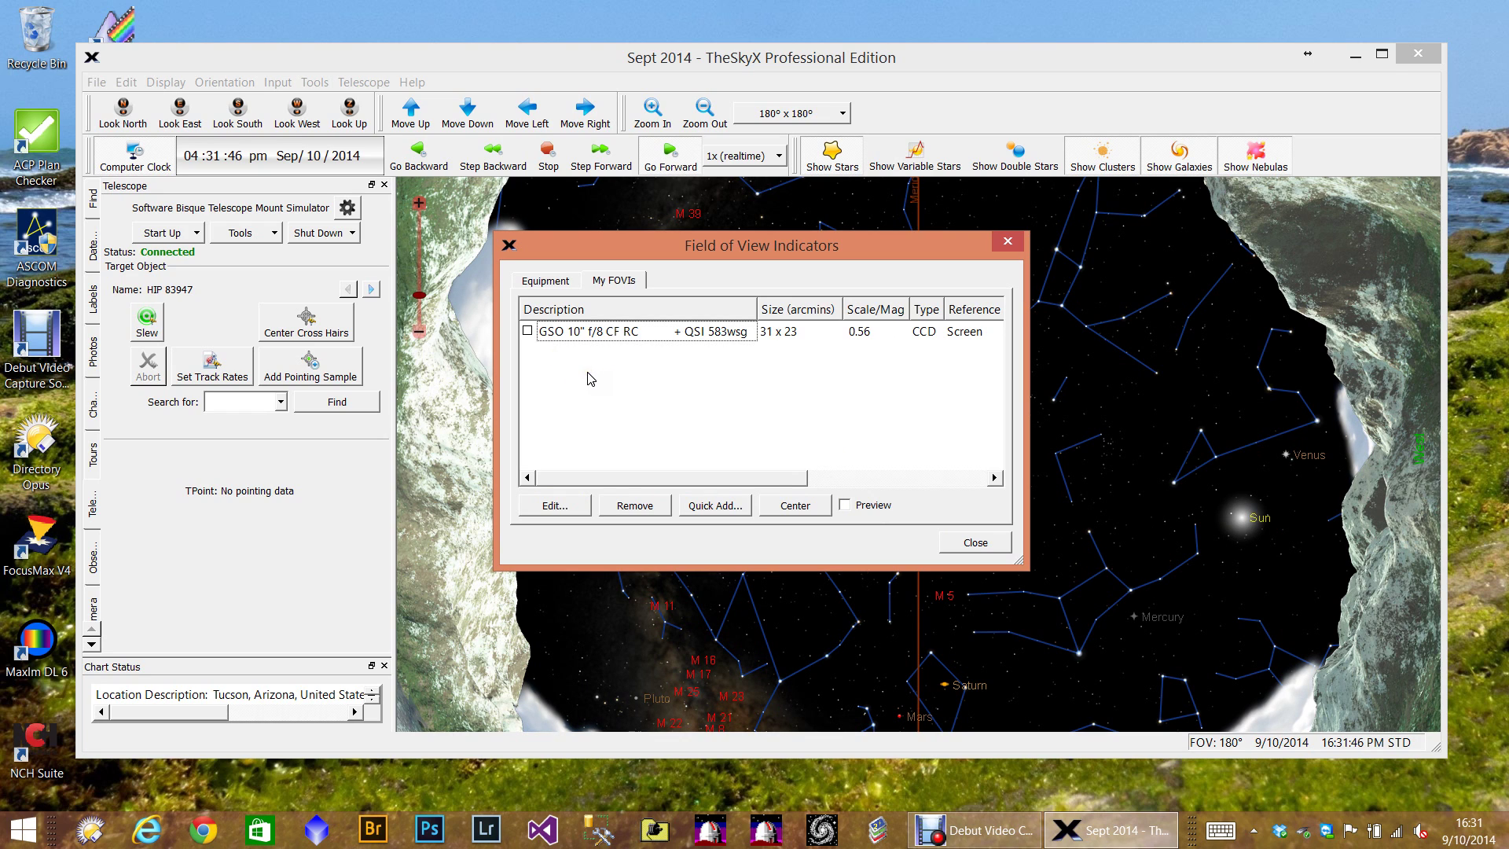
Step: Enable the GSO 10" f/8 CF RC + QSI 583wsg indicator, turn on Preview and close the Field of View Indicators
{"action": "left_click", "coordinate": [547, 338]}
{"action": "left_click", "coordinate": [528, 331]}
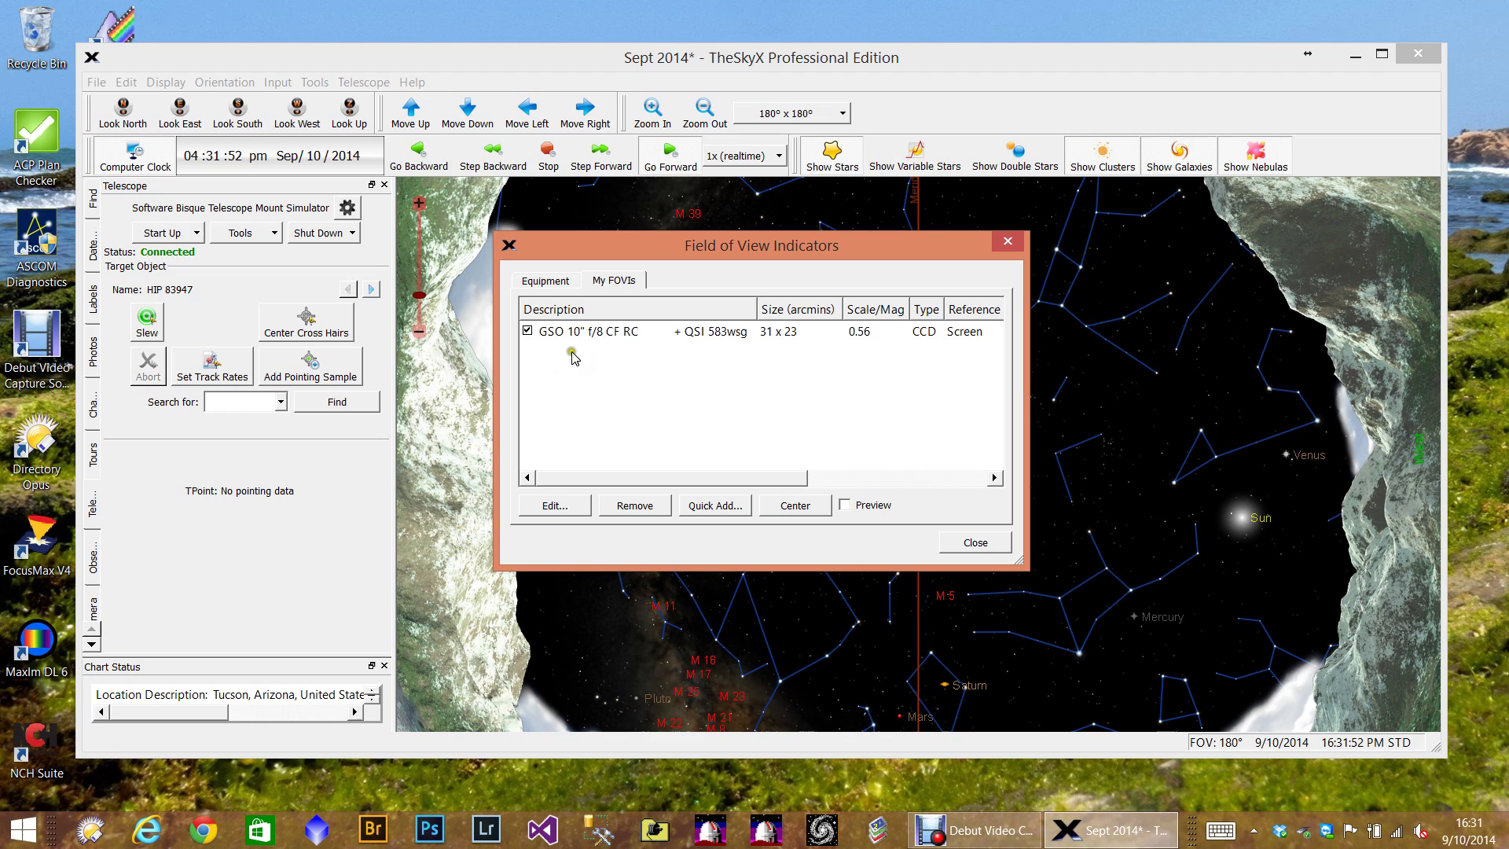
{"action": "left_click", "coordinate": [878, 491]}
{"action": "left_click", "coordinate": [846, 505]}
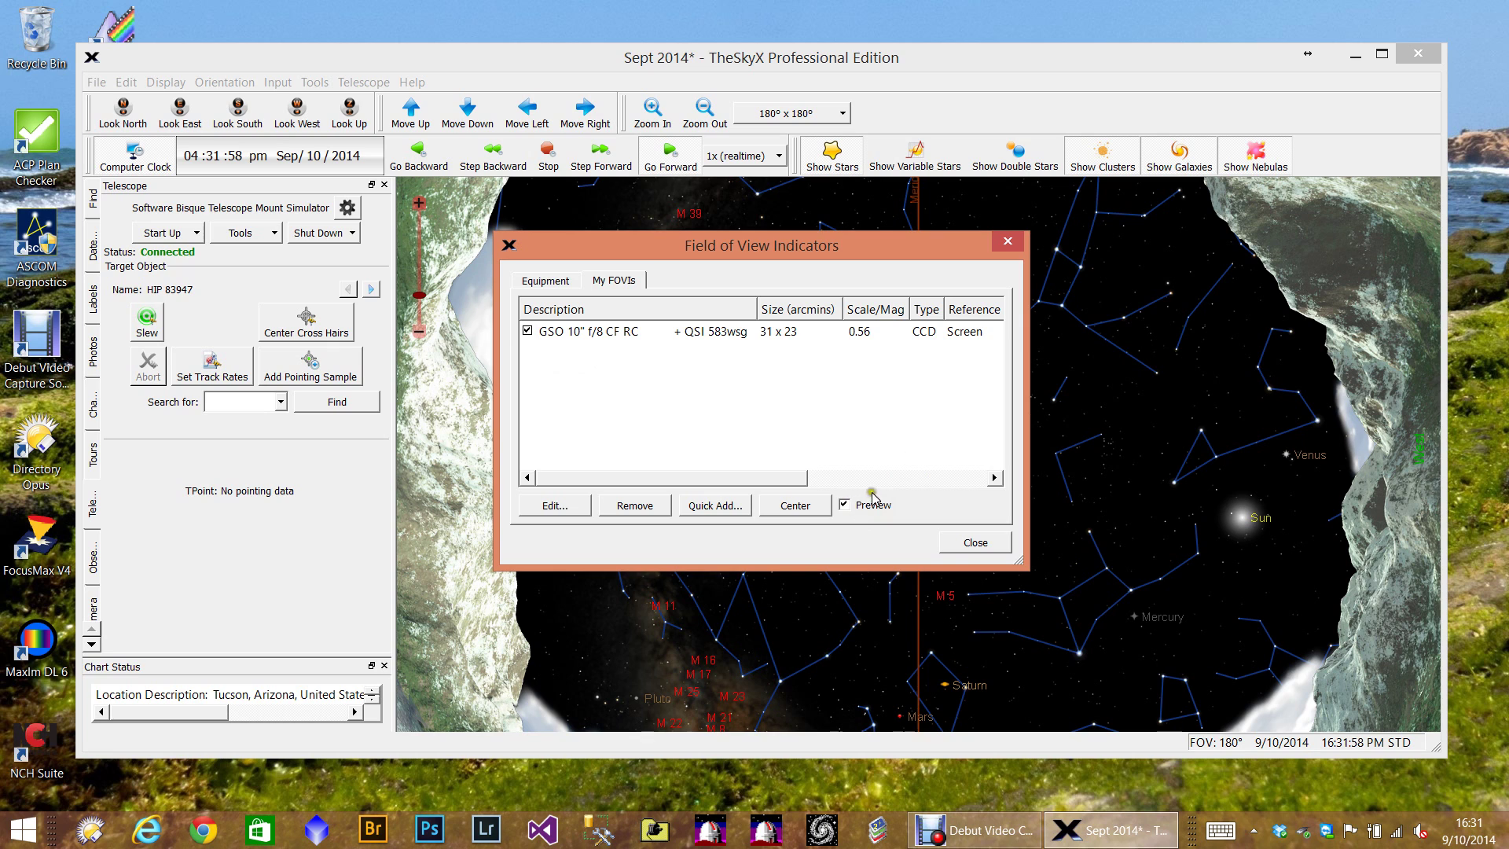
{"action": "left_click", "coordinate": [970, 549]}
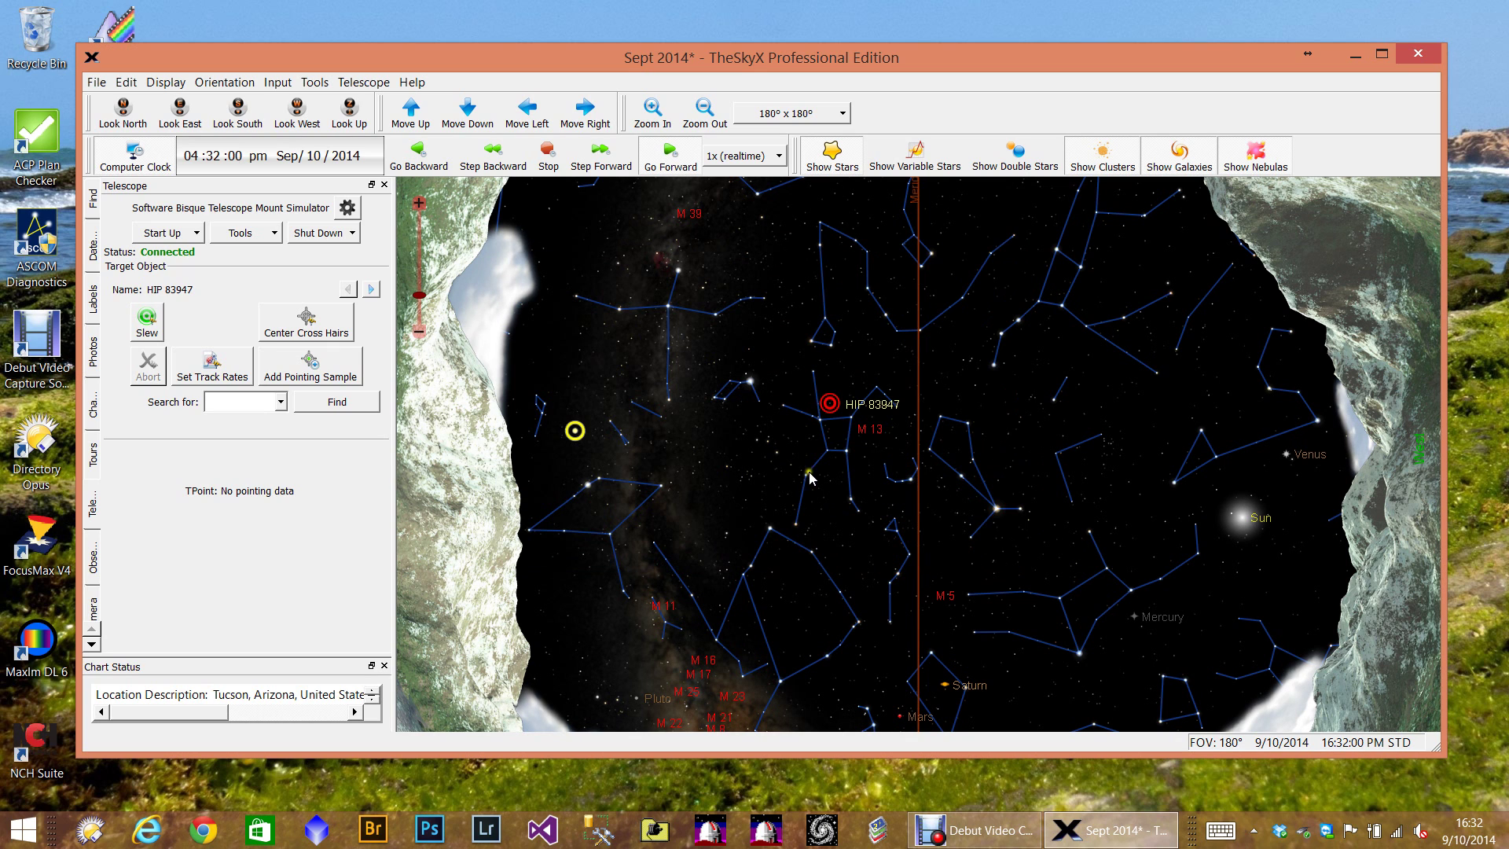
Step: Find M 13 and slew the simulated mount to it, confirming the slew
{"action": "mouse_move", "coordinate": [839, 442]}
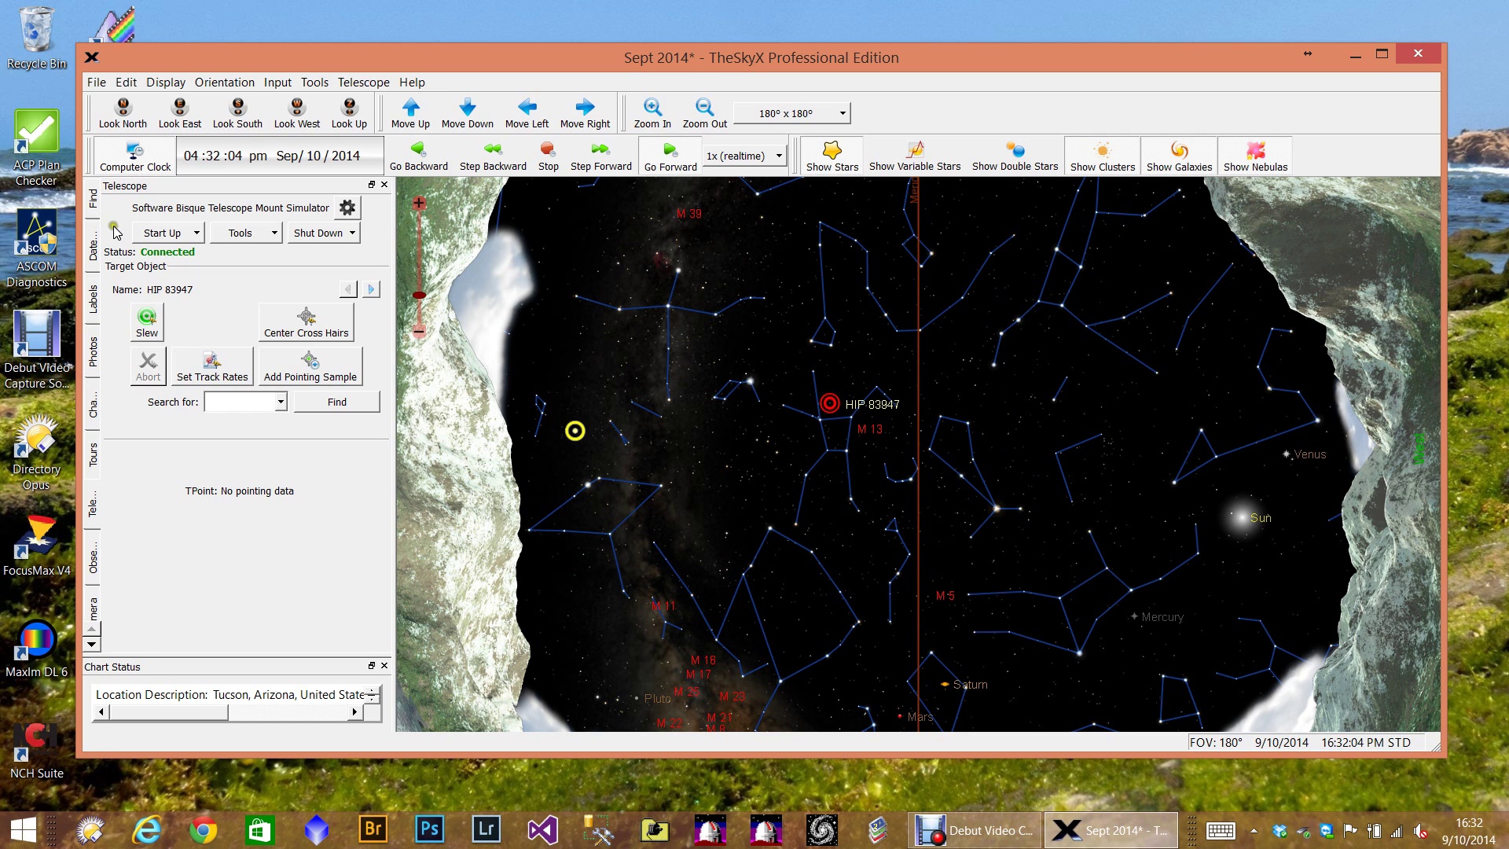
{"action": "left_click", "coordinate": [93, 199]}
{"action": "double_click", "coordinate": [174, 209]}
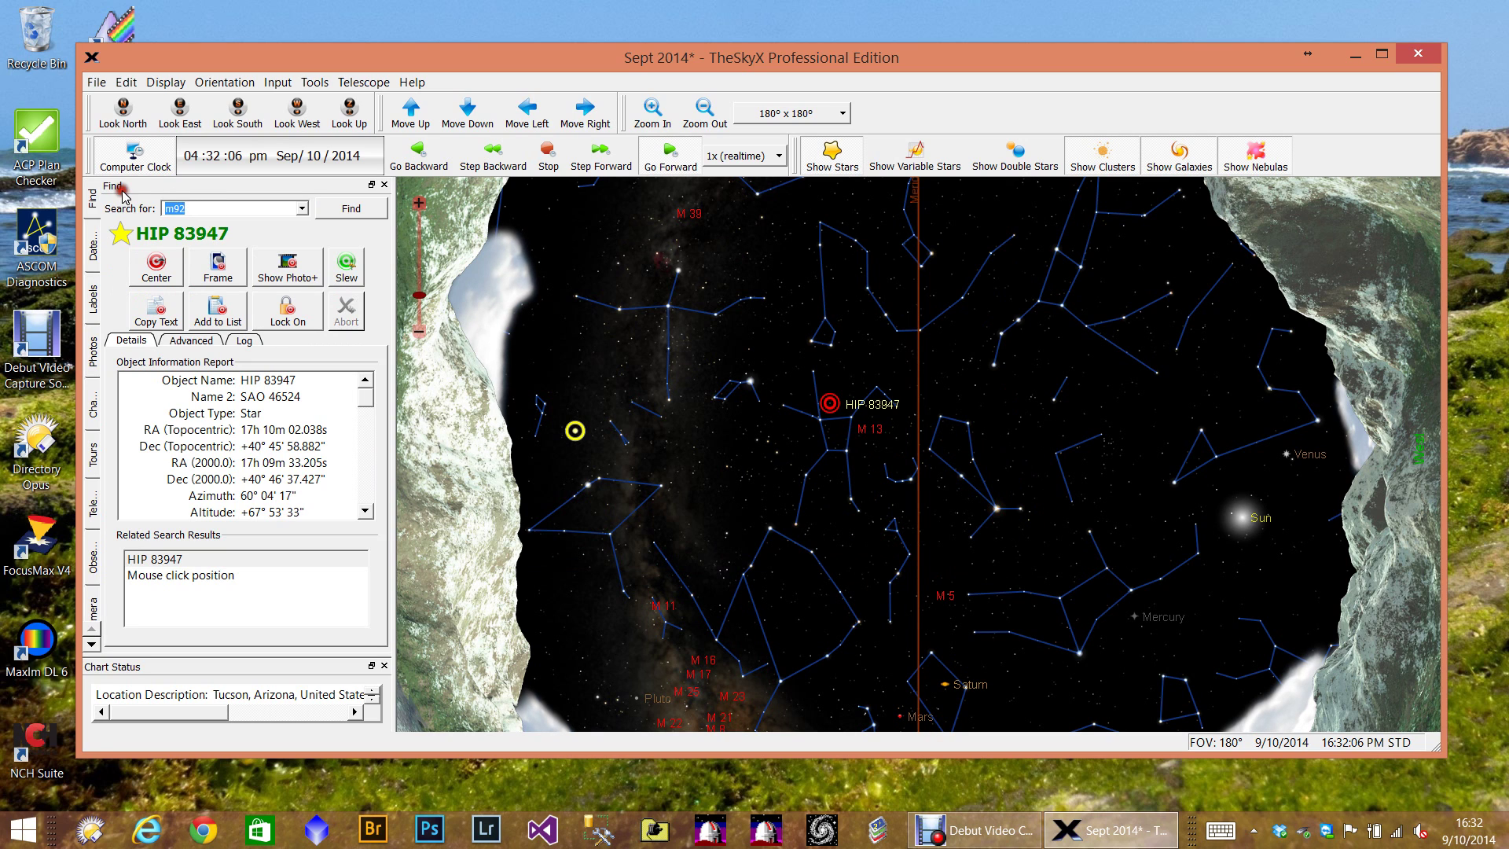
{"action": "type", "text": "m"}
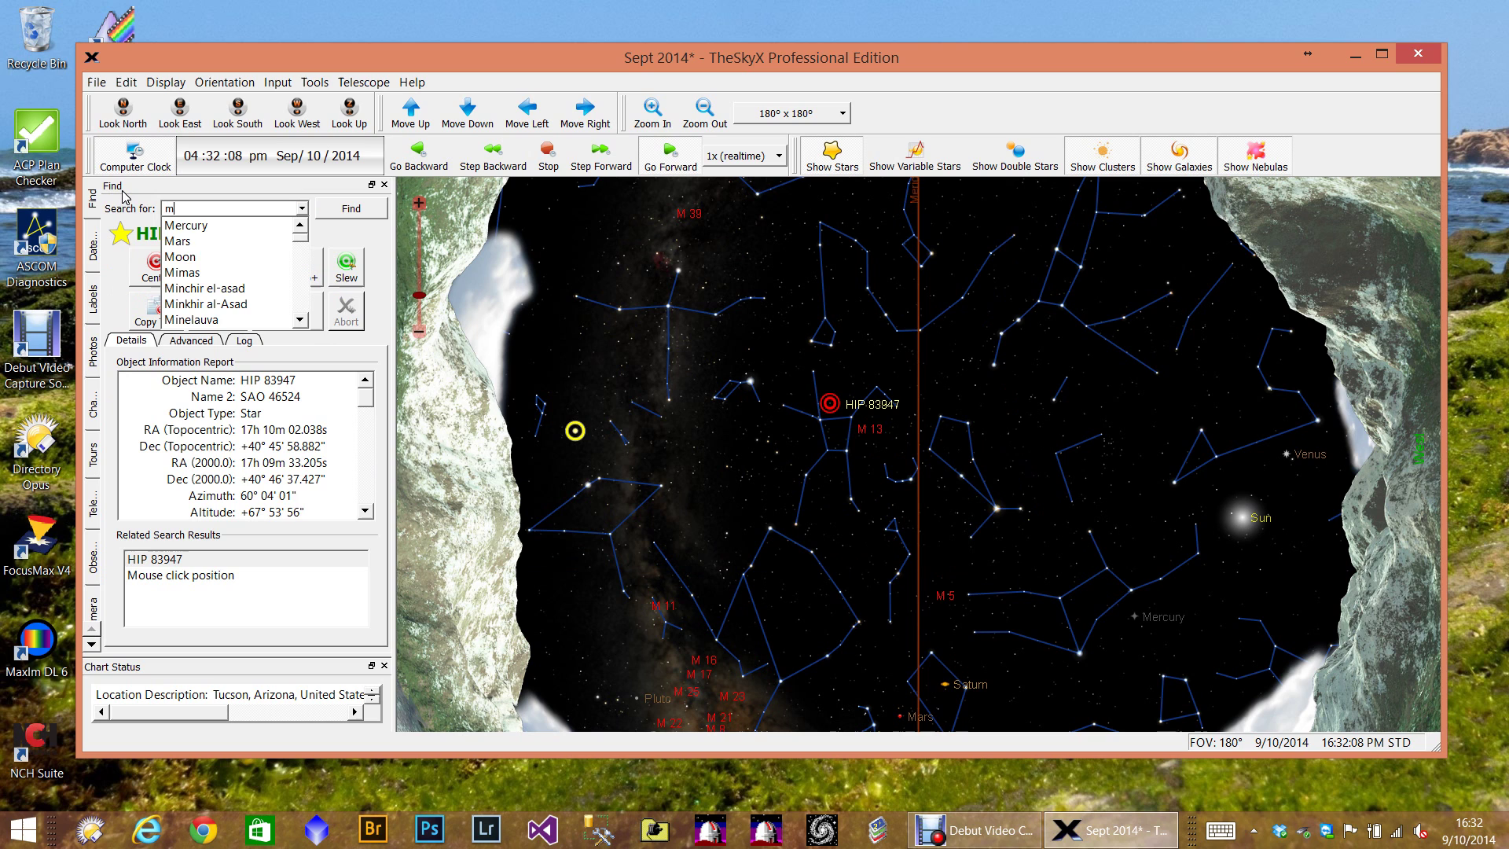
{"action": "type", "text": "13"}
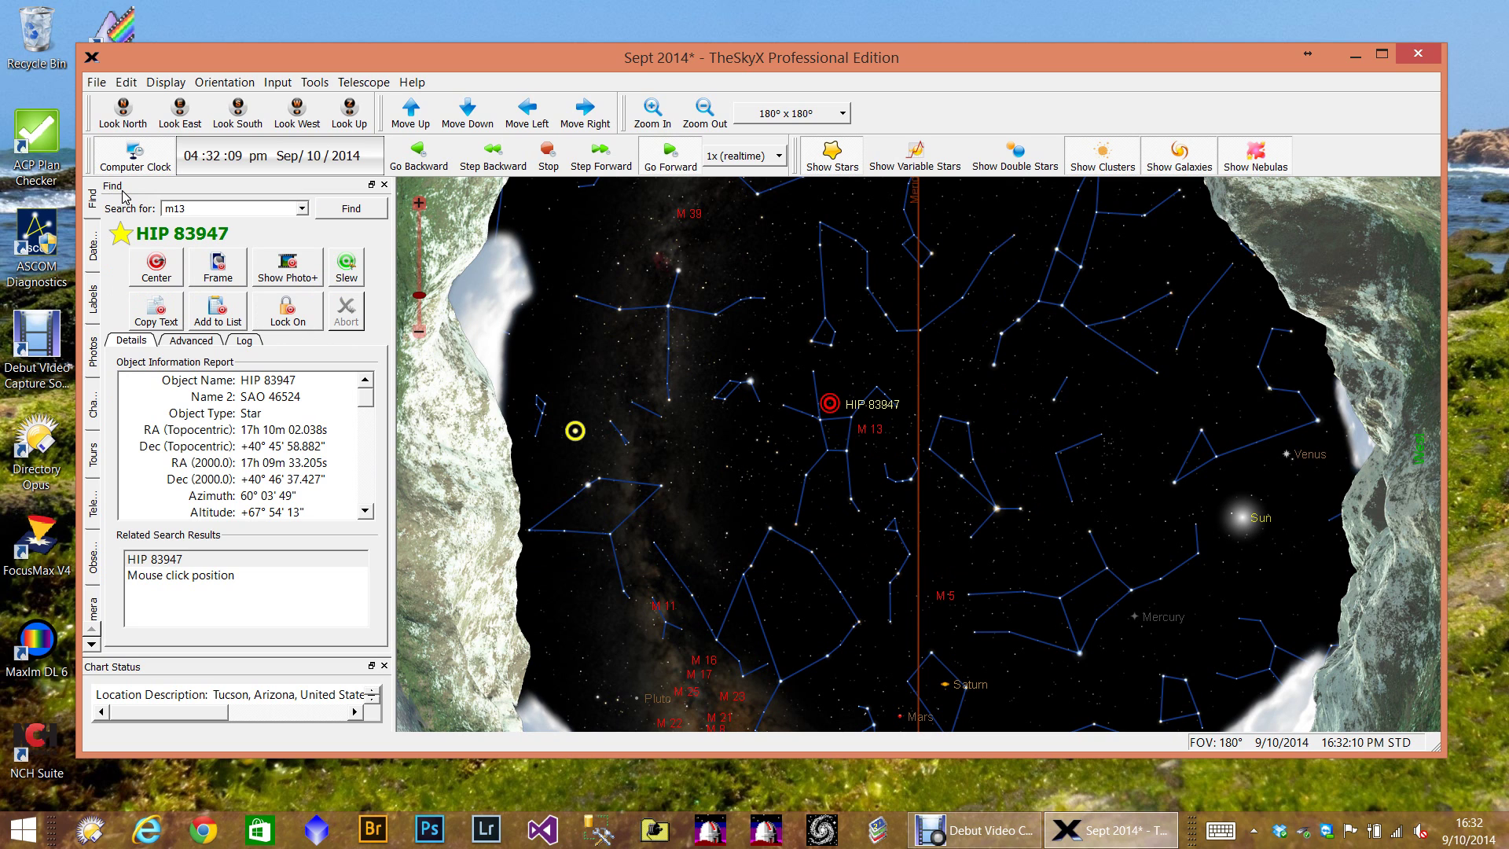
{"action": "left_click", "coordinate": [324, 210]}
{"action": "left_click", "coordinate": [352, 278]}
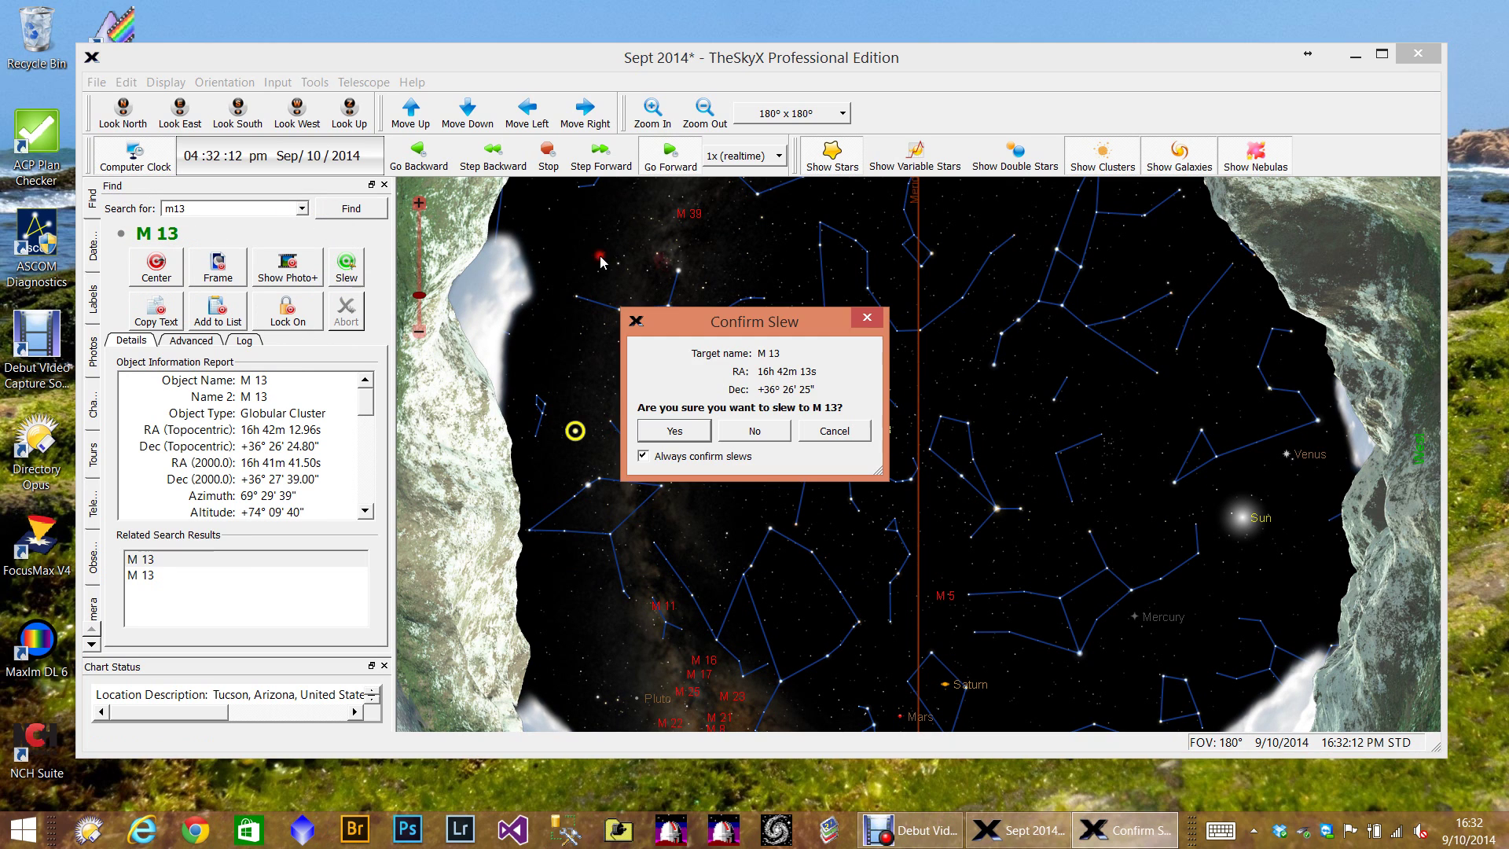
{"action": "left_click", "coordinate": [698, 437]}
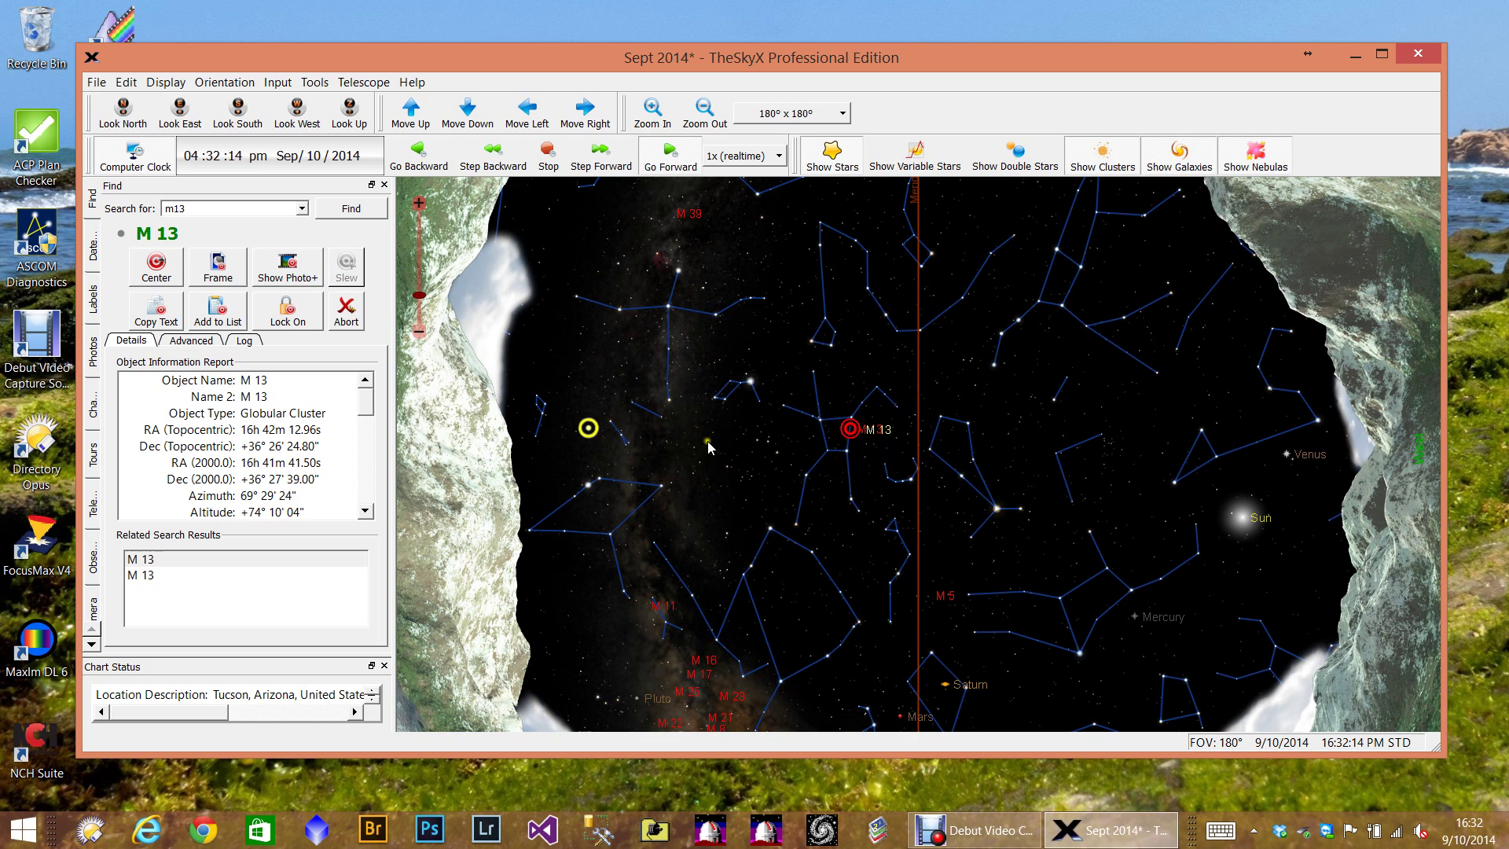
{"action": "mouse_move", "coordinate": [652, 424]}
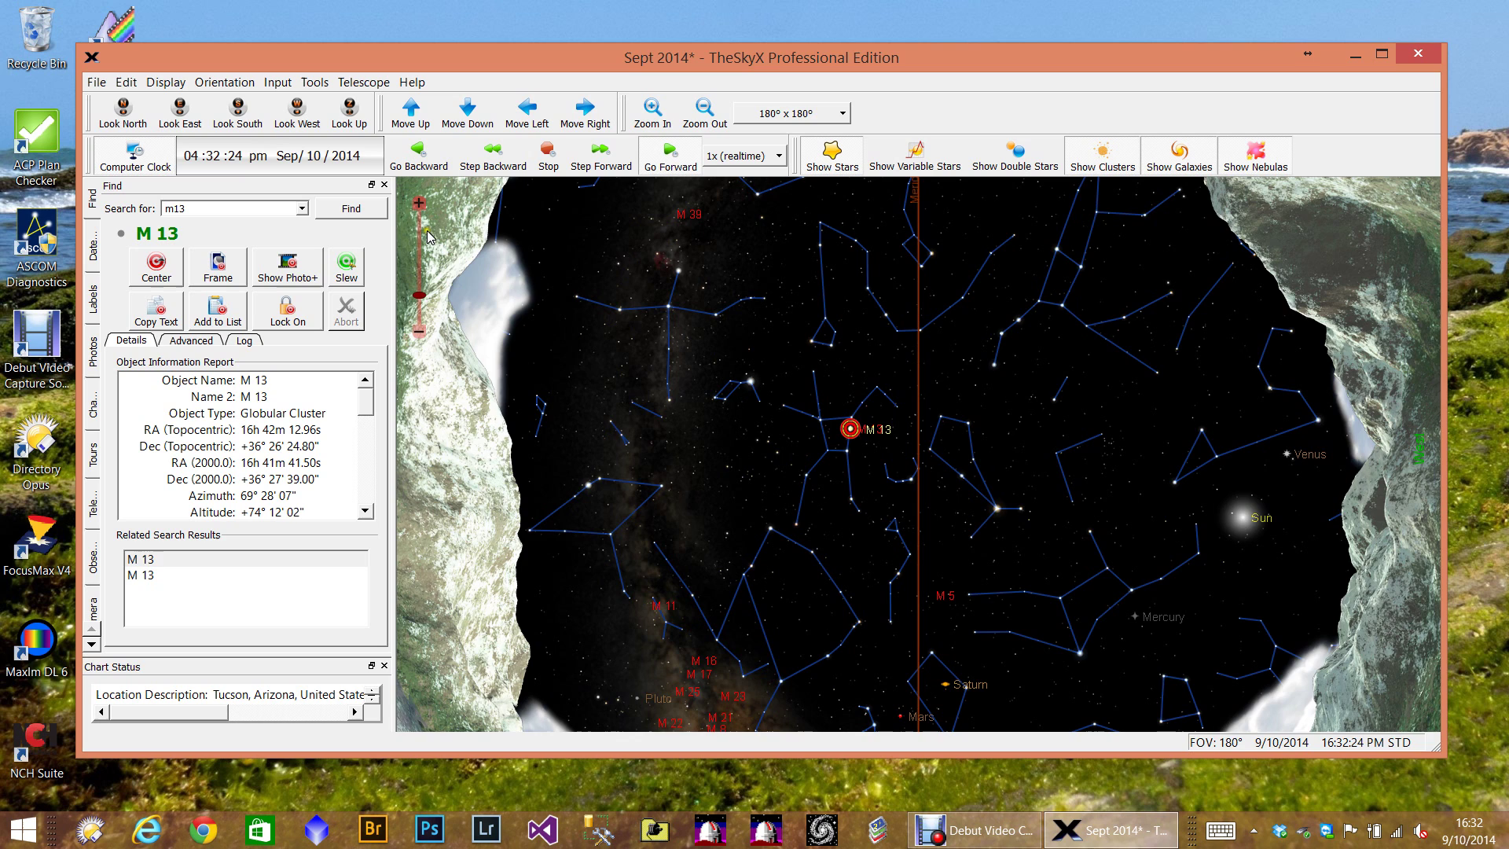
Step: Zoom the chart to an area of about 10° × 11° around M 13 and shift it so M 13 sits inside the field of view frame
{"action": "left_click", "coordinate": [418, 206]}
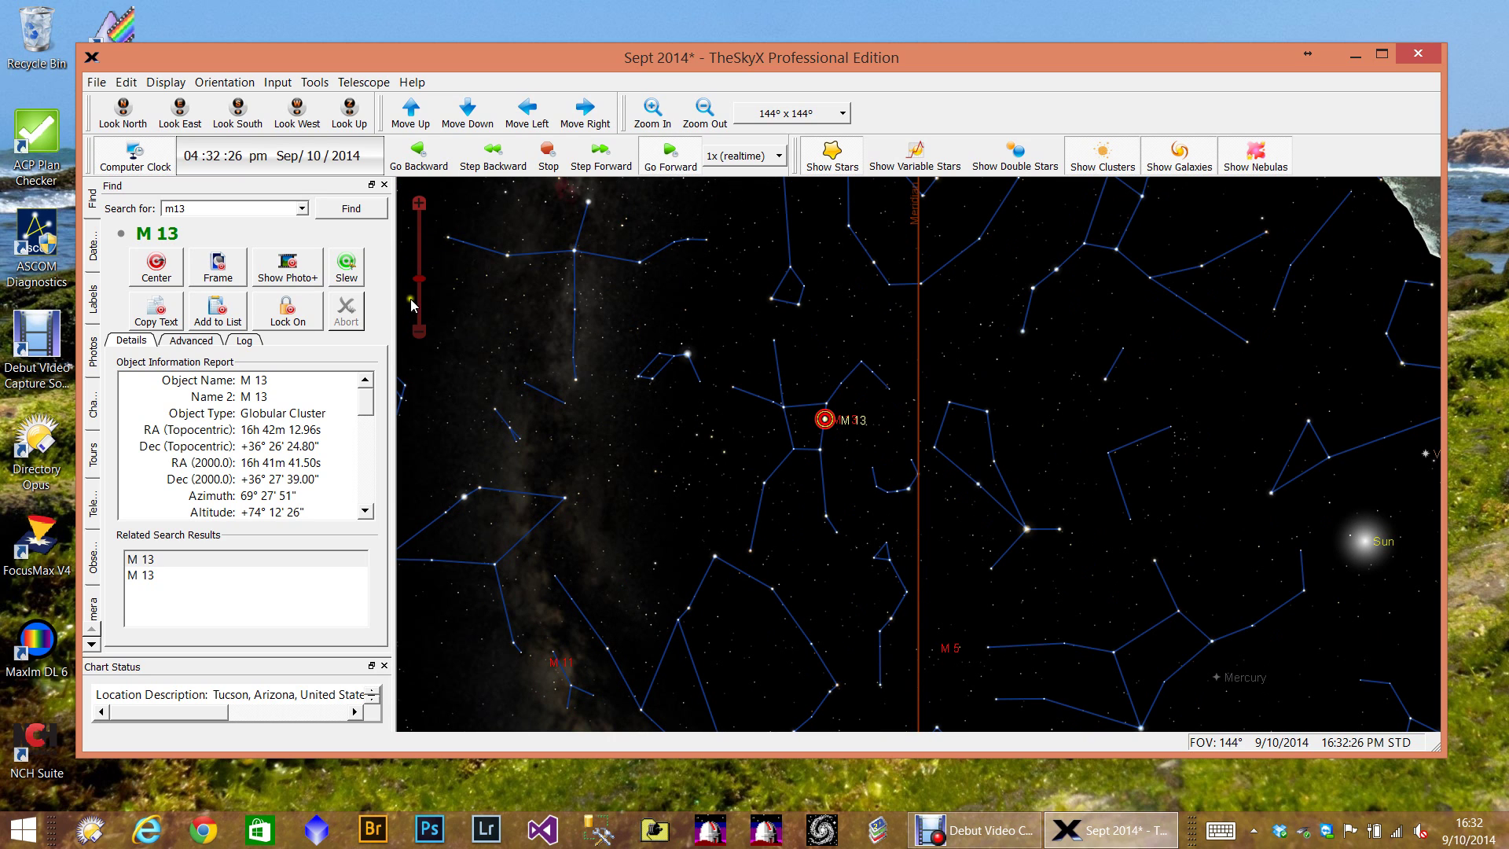
{"action": "left_click", "coordinate": [419, 330]}
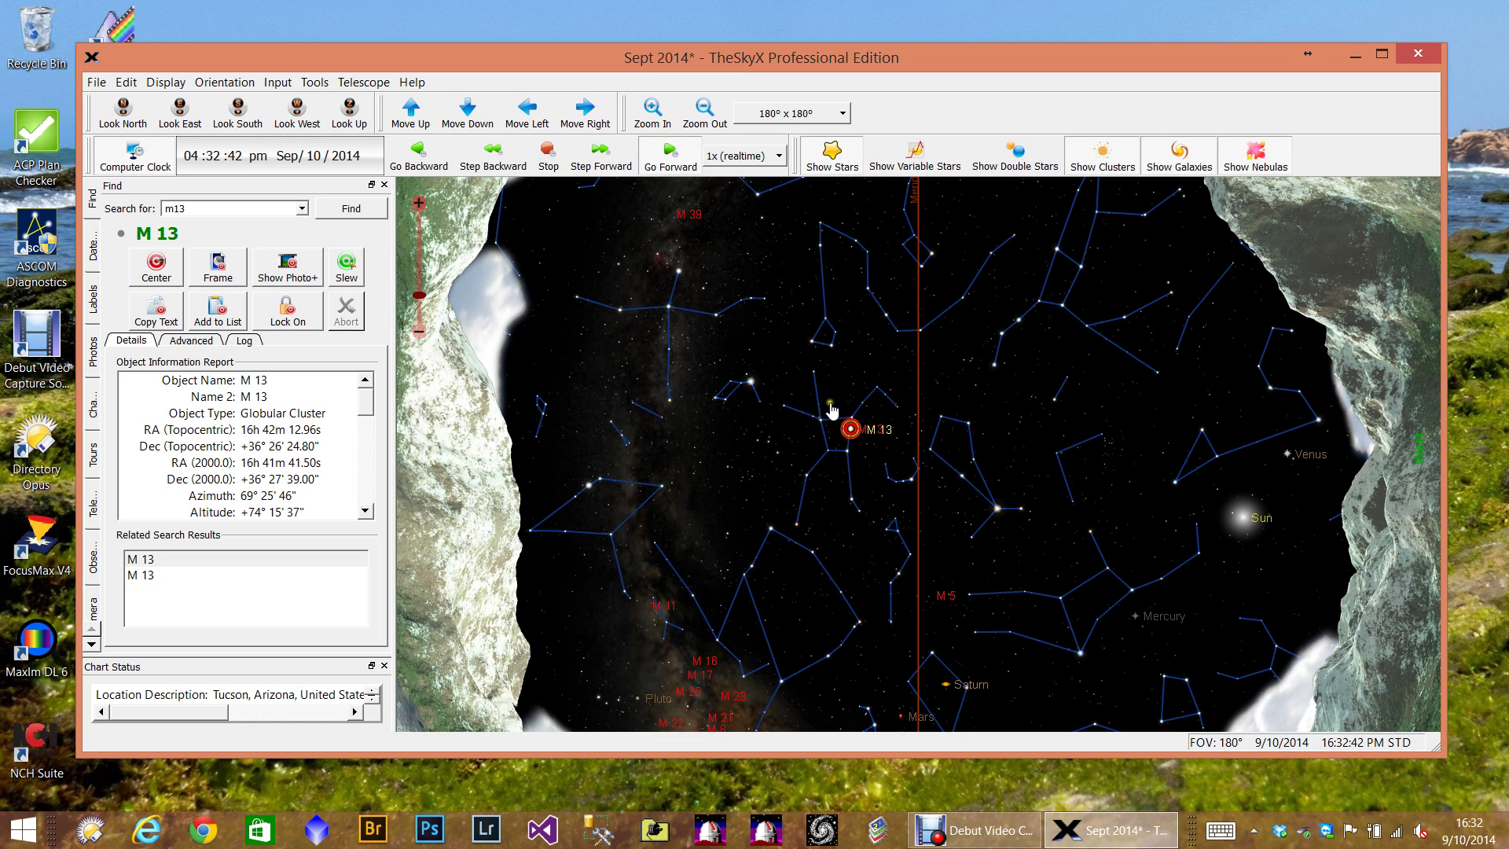
{"action": "mouse_move", "coordinate": [831, 403]}
{"action": "left_mouse_down"}
{"action": "mouse_move", "coordinate": [851, 453]}
{"action": "mouse_move", "coordinate": [879, 455]}
{"action": "left_mouse_up"}
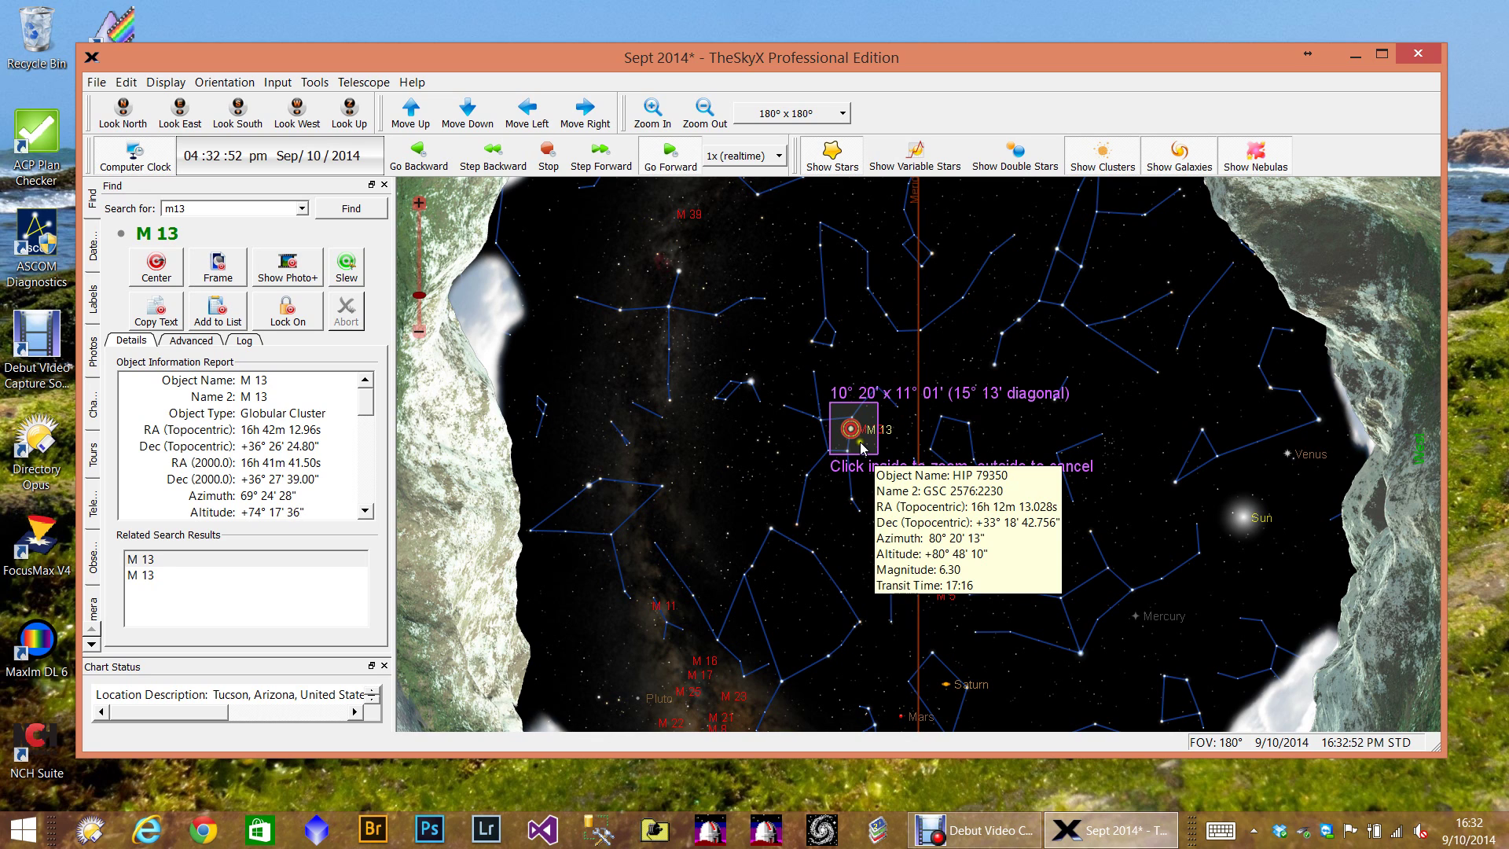
{"action": "left_click", "coordinate": [861, 446]}
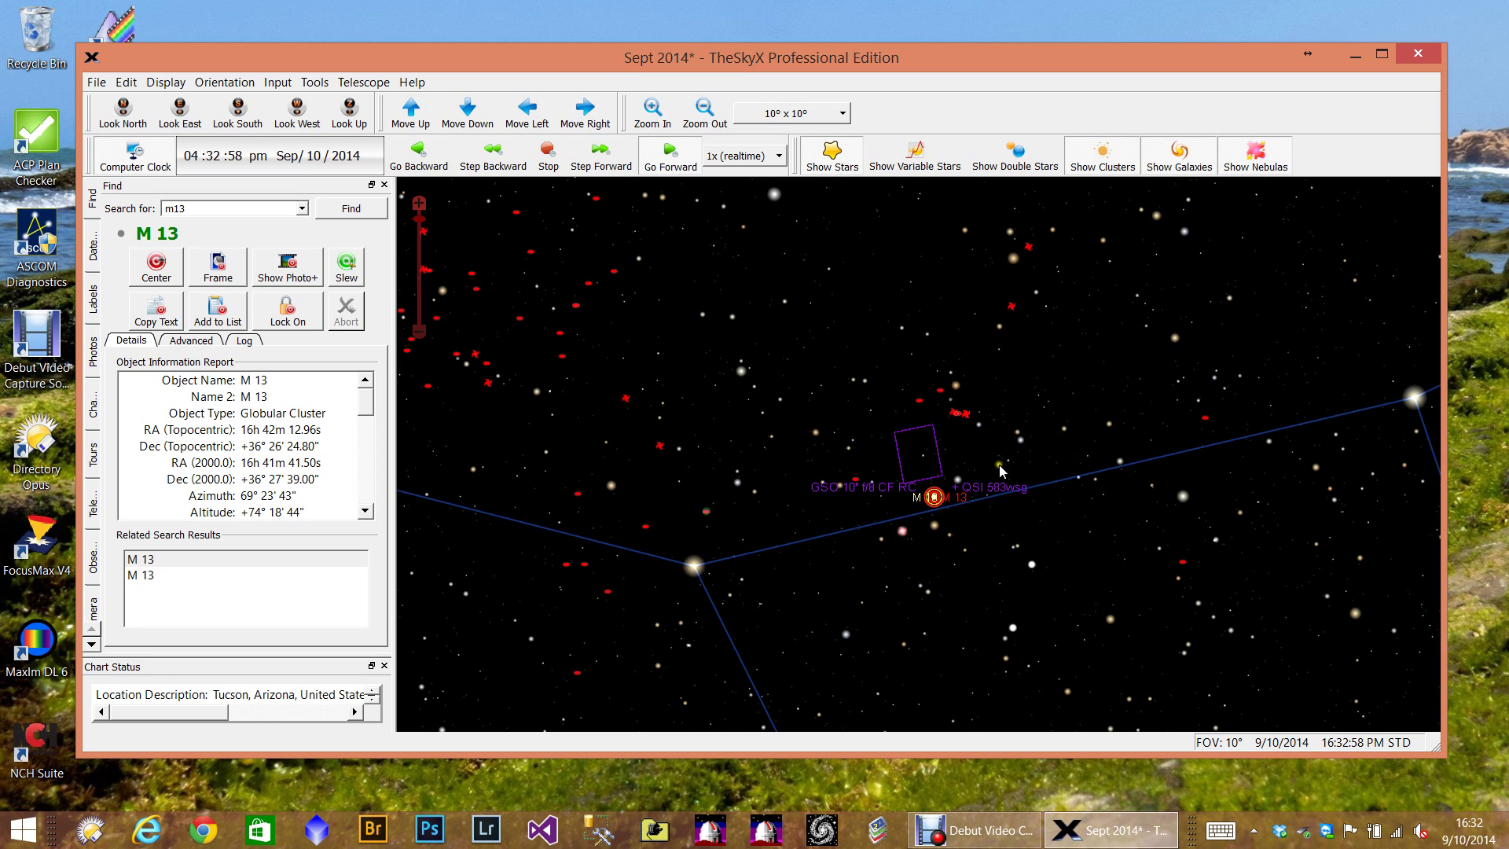
{"action": "left_click_drag", "start_coordinate": [998, 465], "coordinate": [974, 417]}
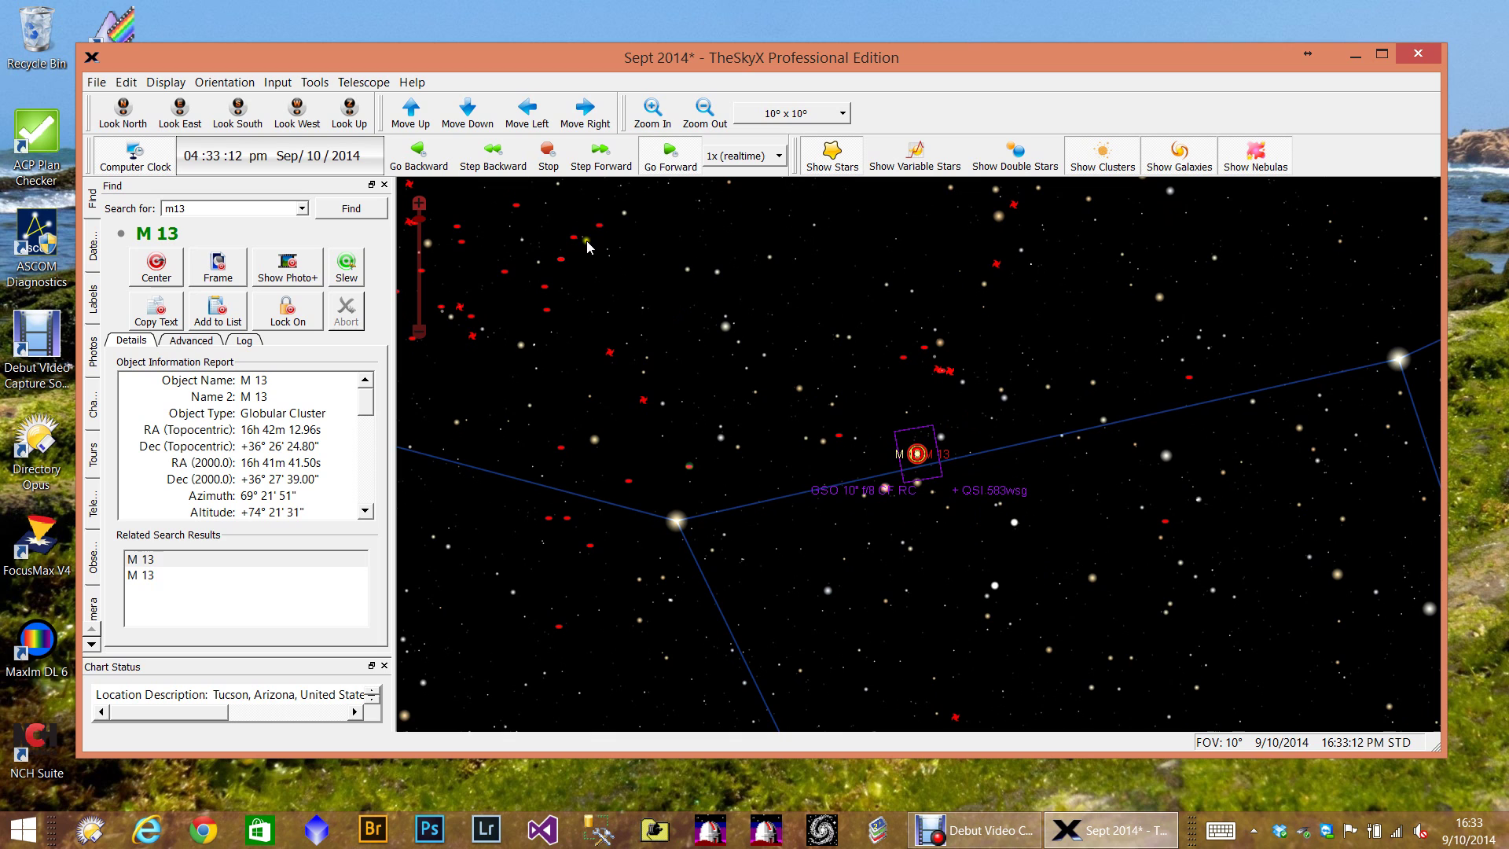
Step: Rotate the chart with the Angular or Rotate tool about a quarter turn around M 13 and enlarge the view to 6° 37'
{"action": "left_click", "coordinate": [314, 82]}
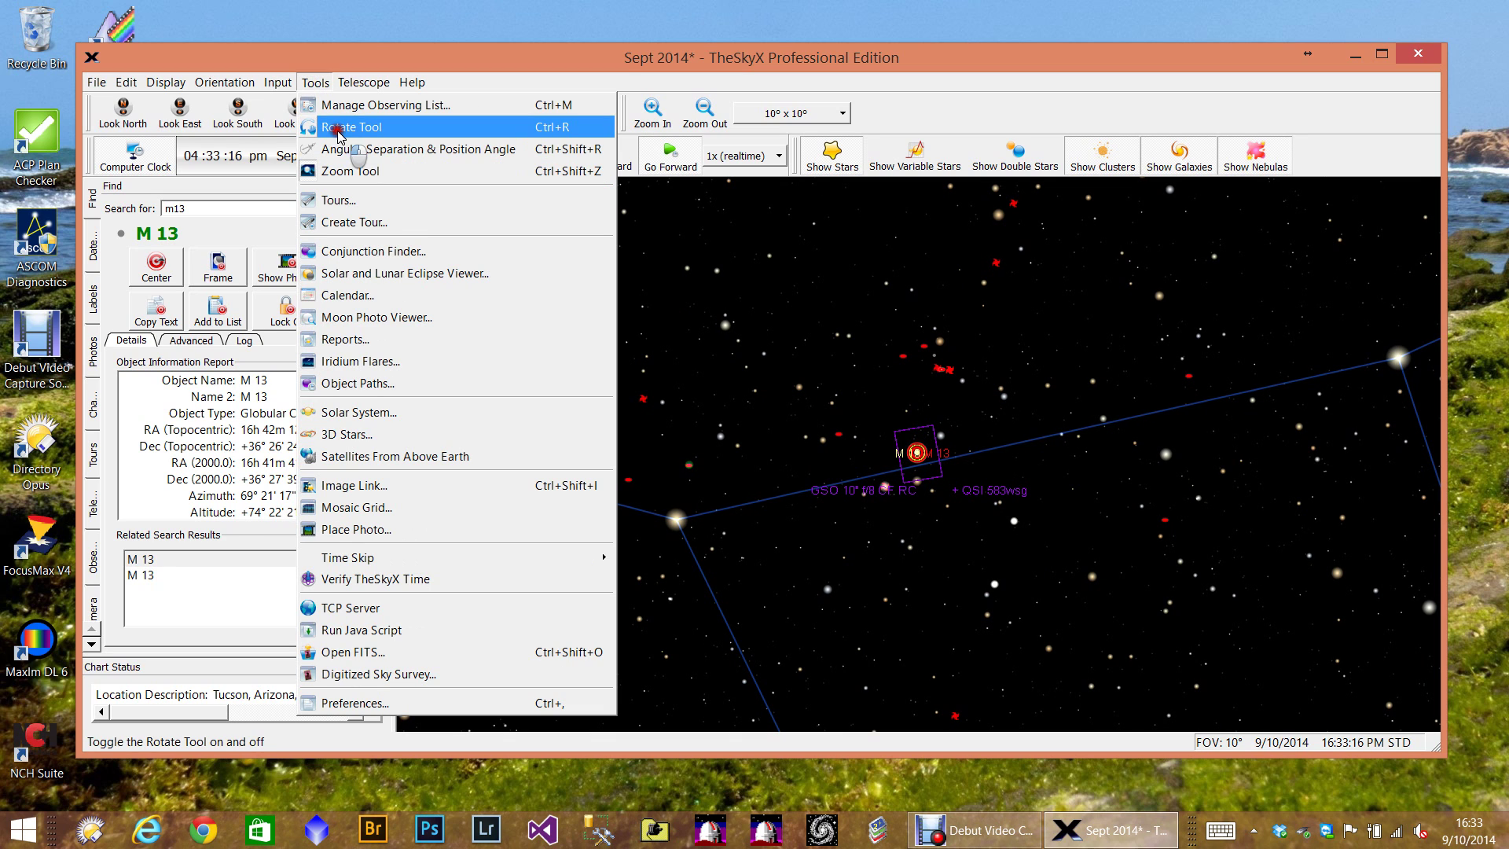
{"action": "left_click", "coordinate": [440, 122]}
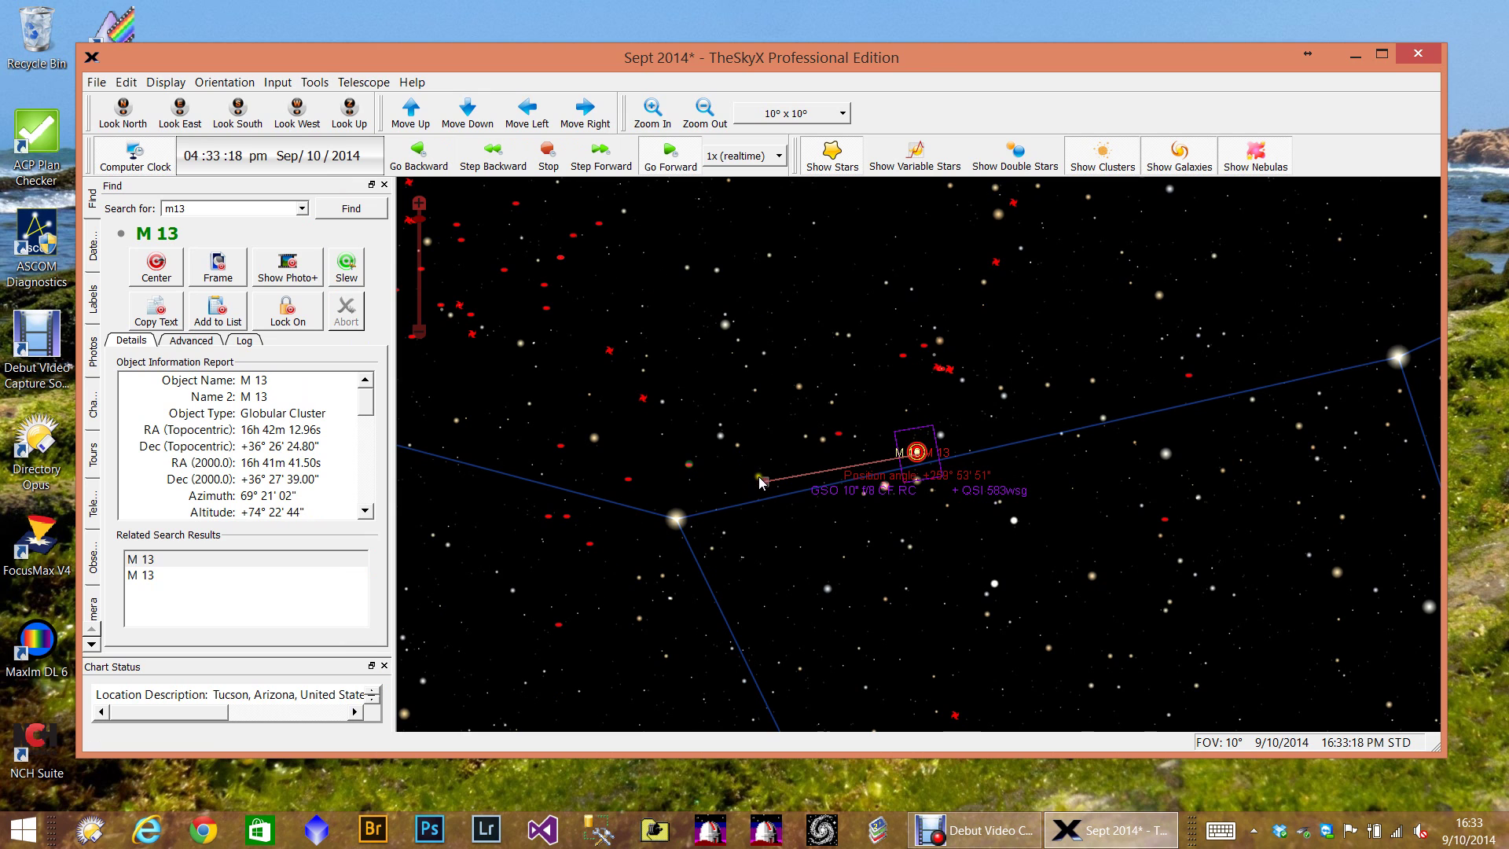
{"action": "left_click_drag", "start_coordinate": [763, 481], "coordinate": [917, 319]}
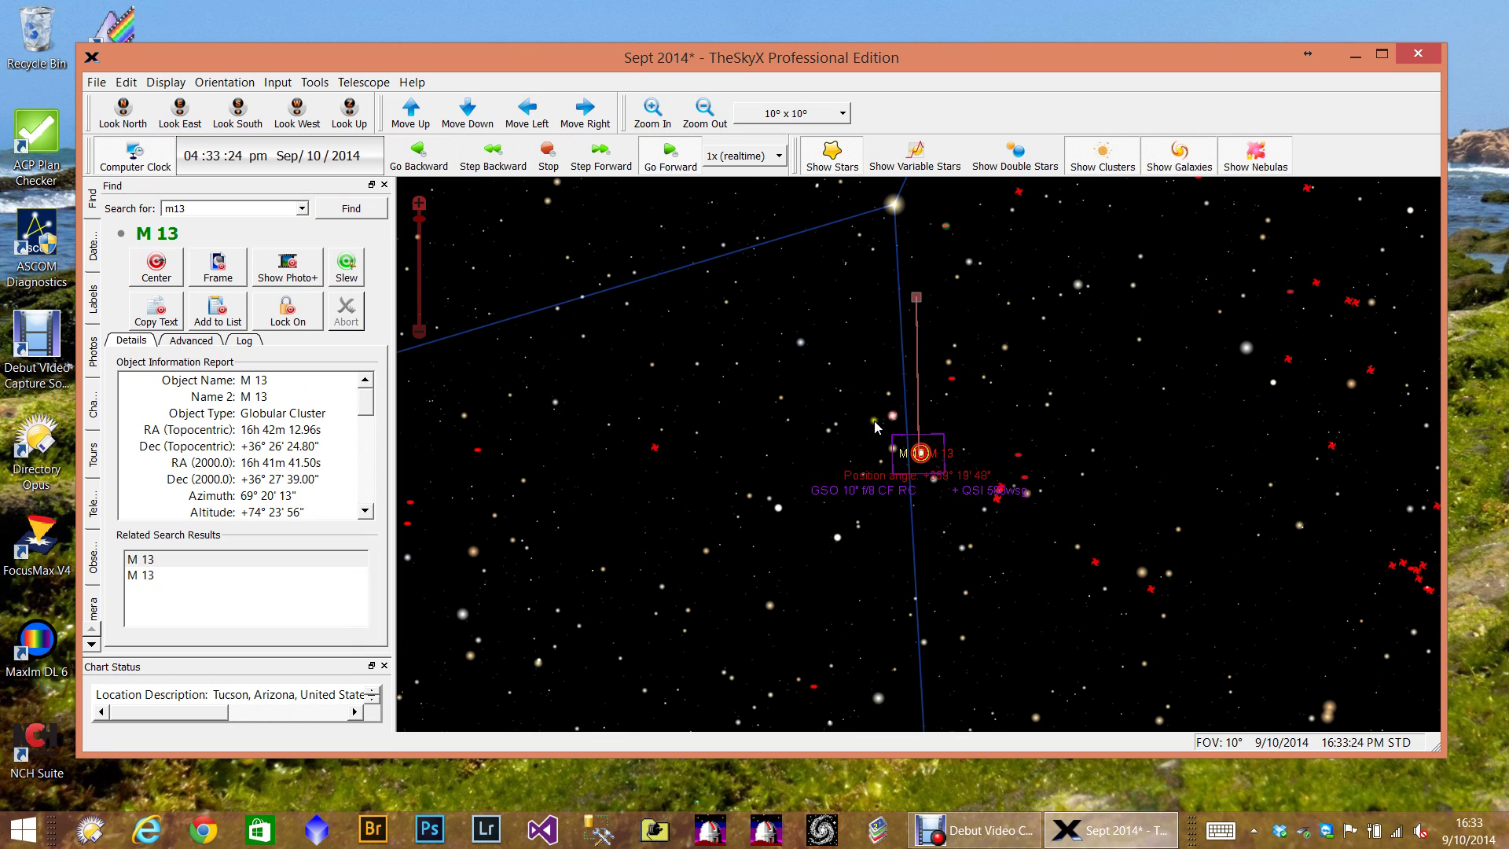
{"action": "left_click", "coordinate": [421, 207]}
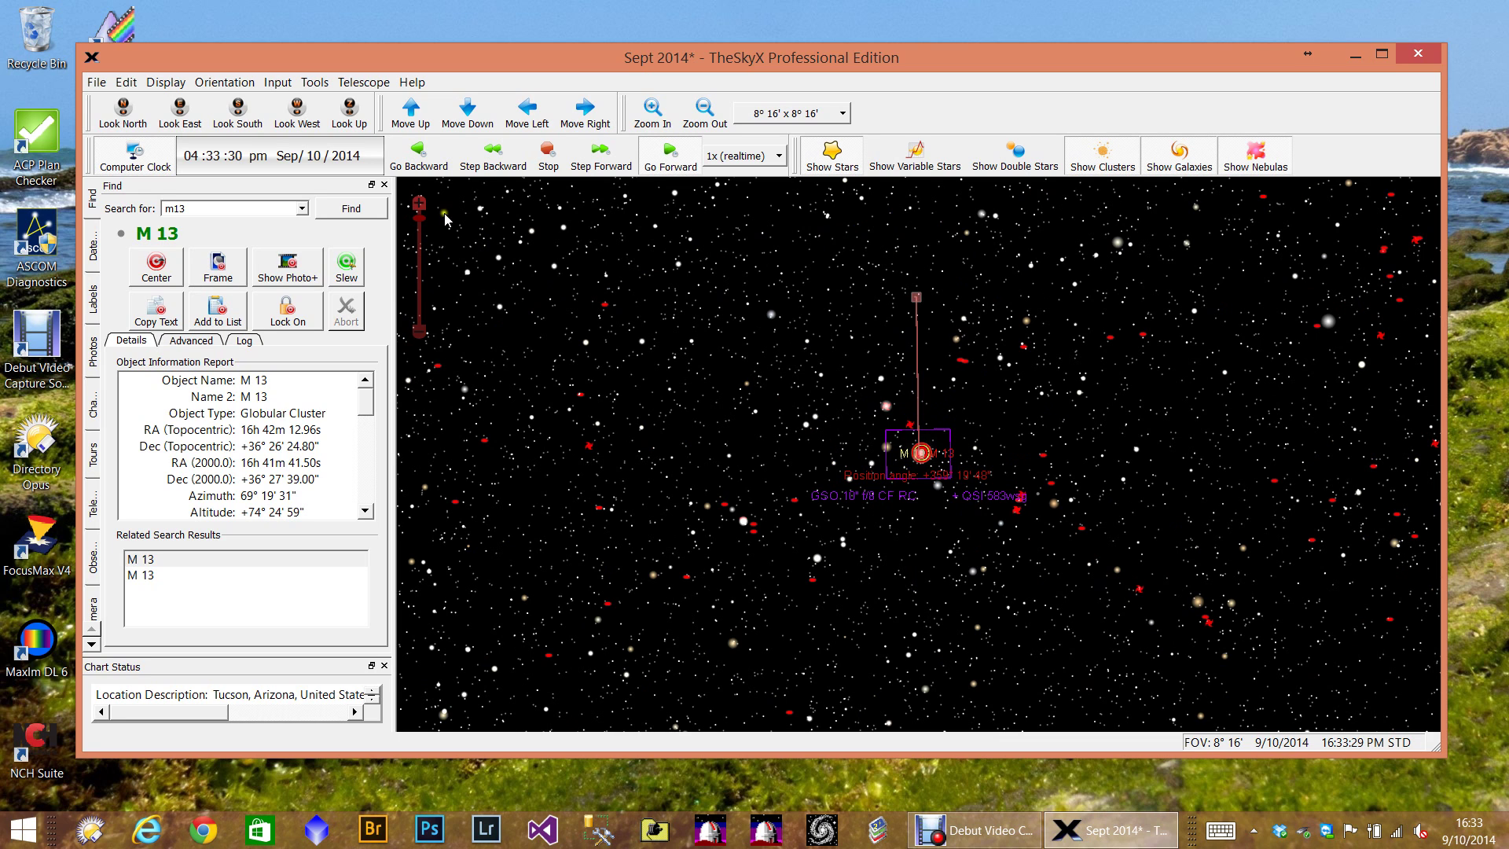
{"action": "left_click", "coordinate": [417, 203]}
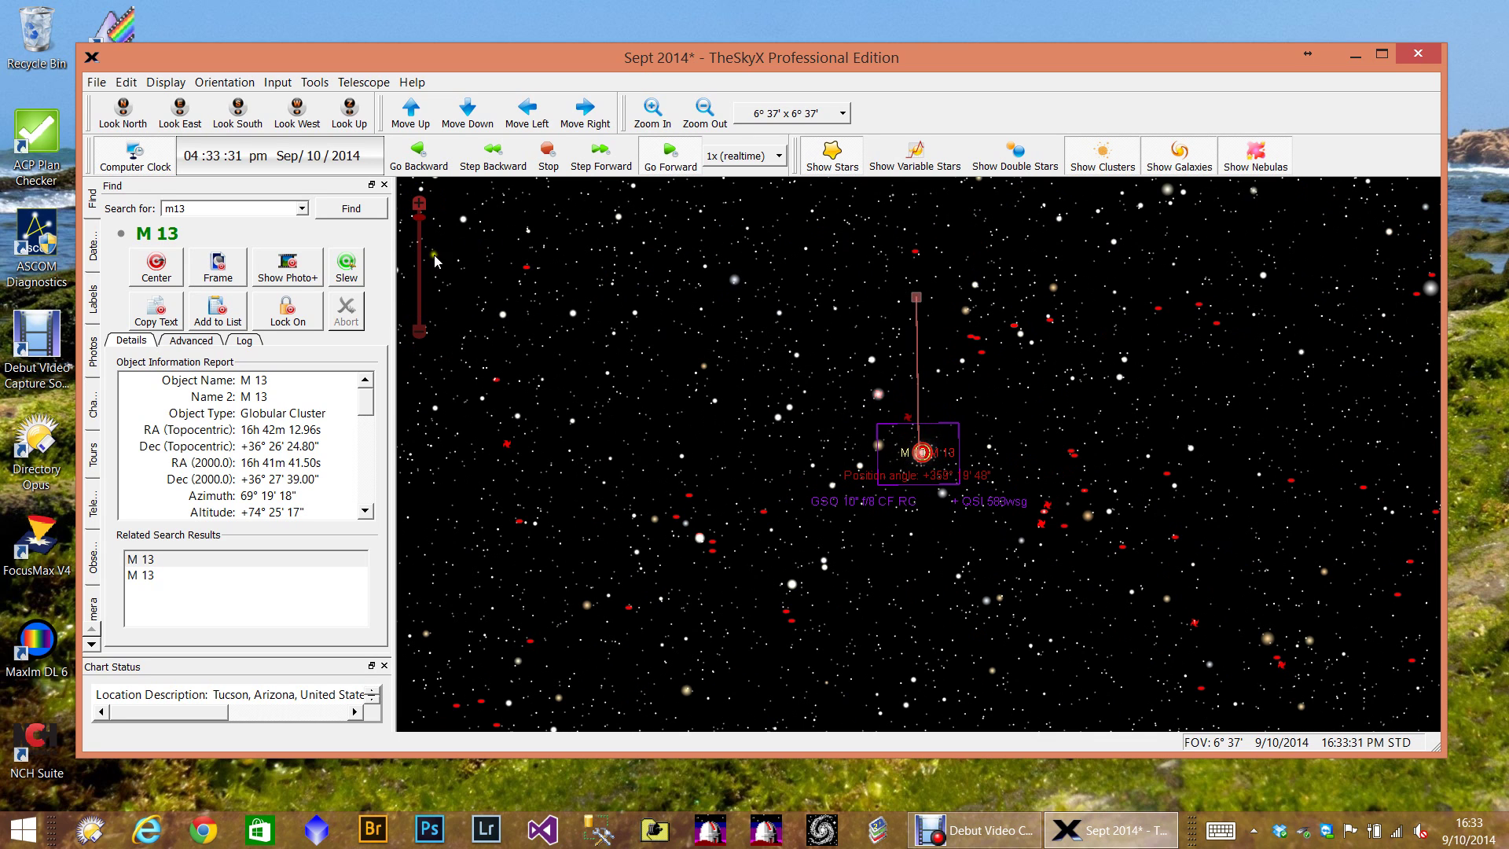
Step: Turn off the Rotate tool and return the chart to the 180° overhead view
{"action": "left_click", "coordinate": [314, 82]}
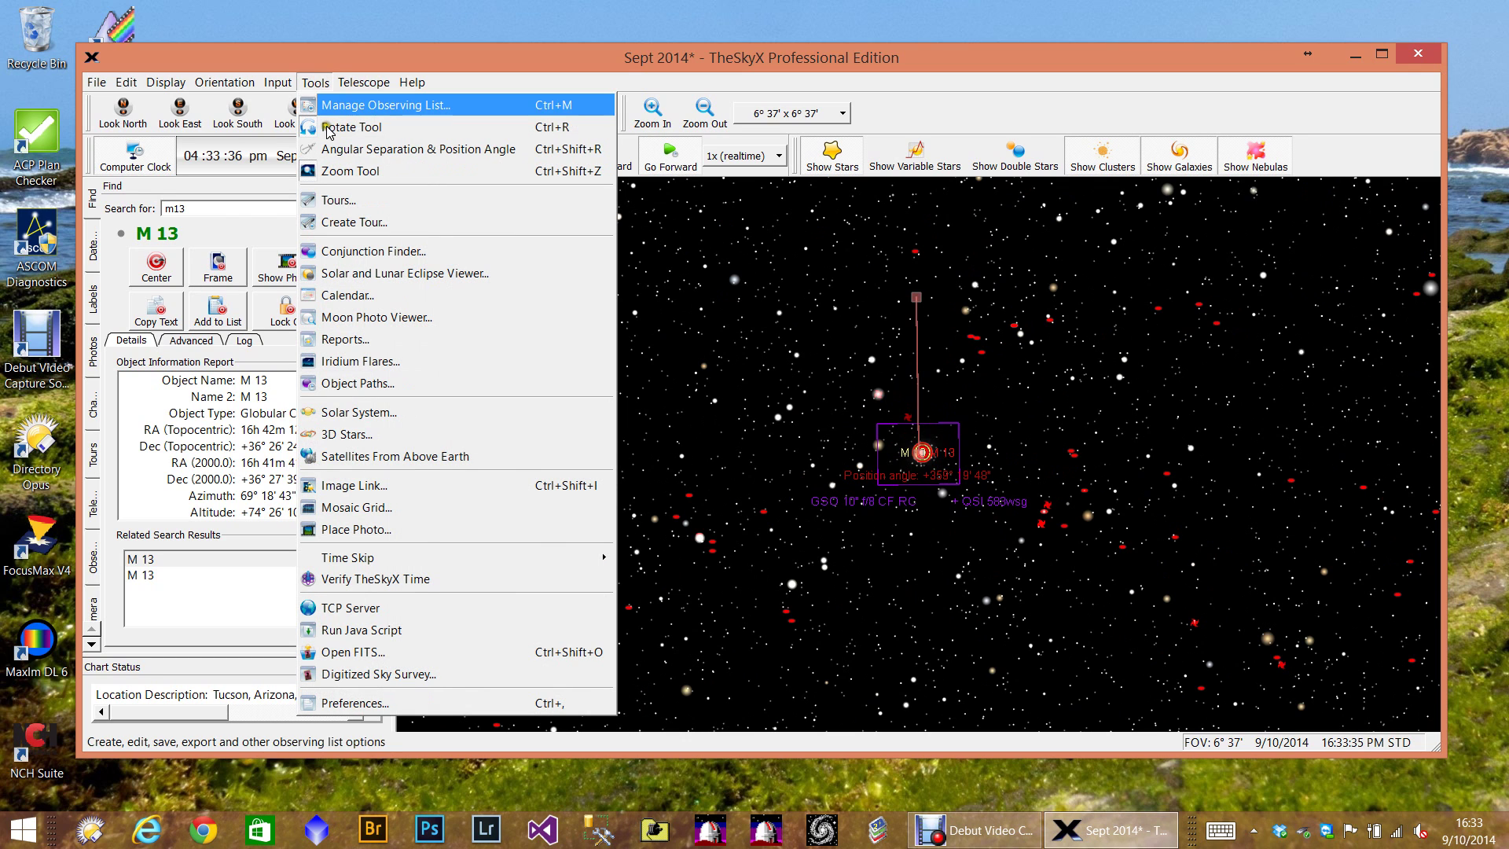
{"action": "left_click", "coordinate": [328, 128]}
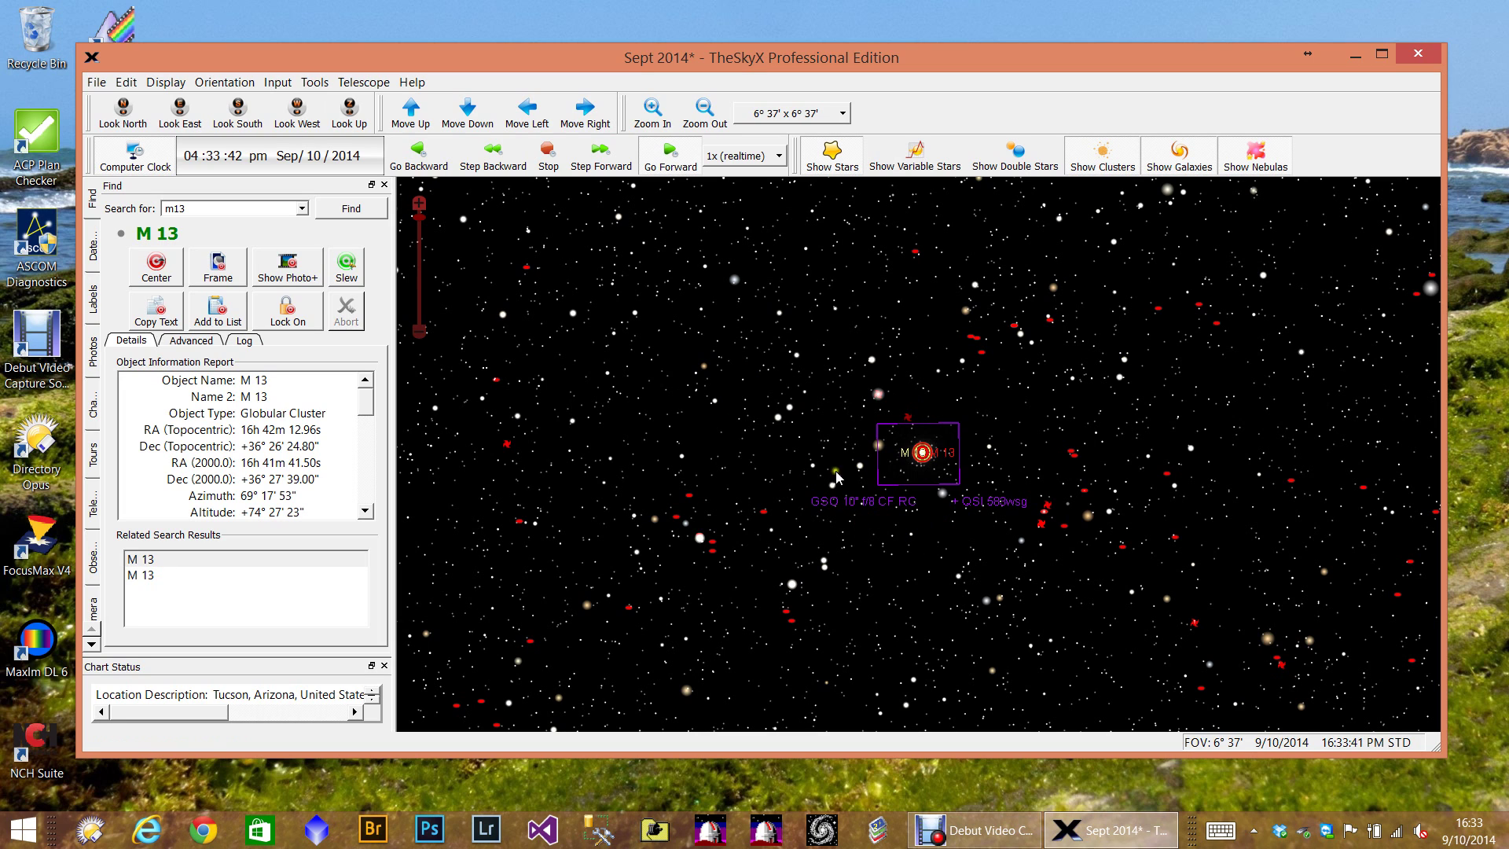
{"action": "left_click", "coordinate": [348, 118]}
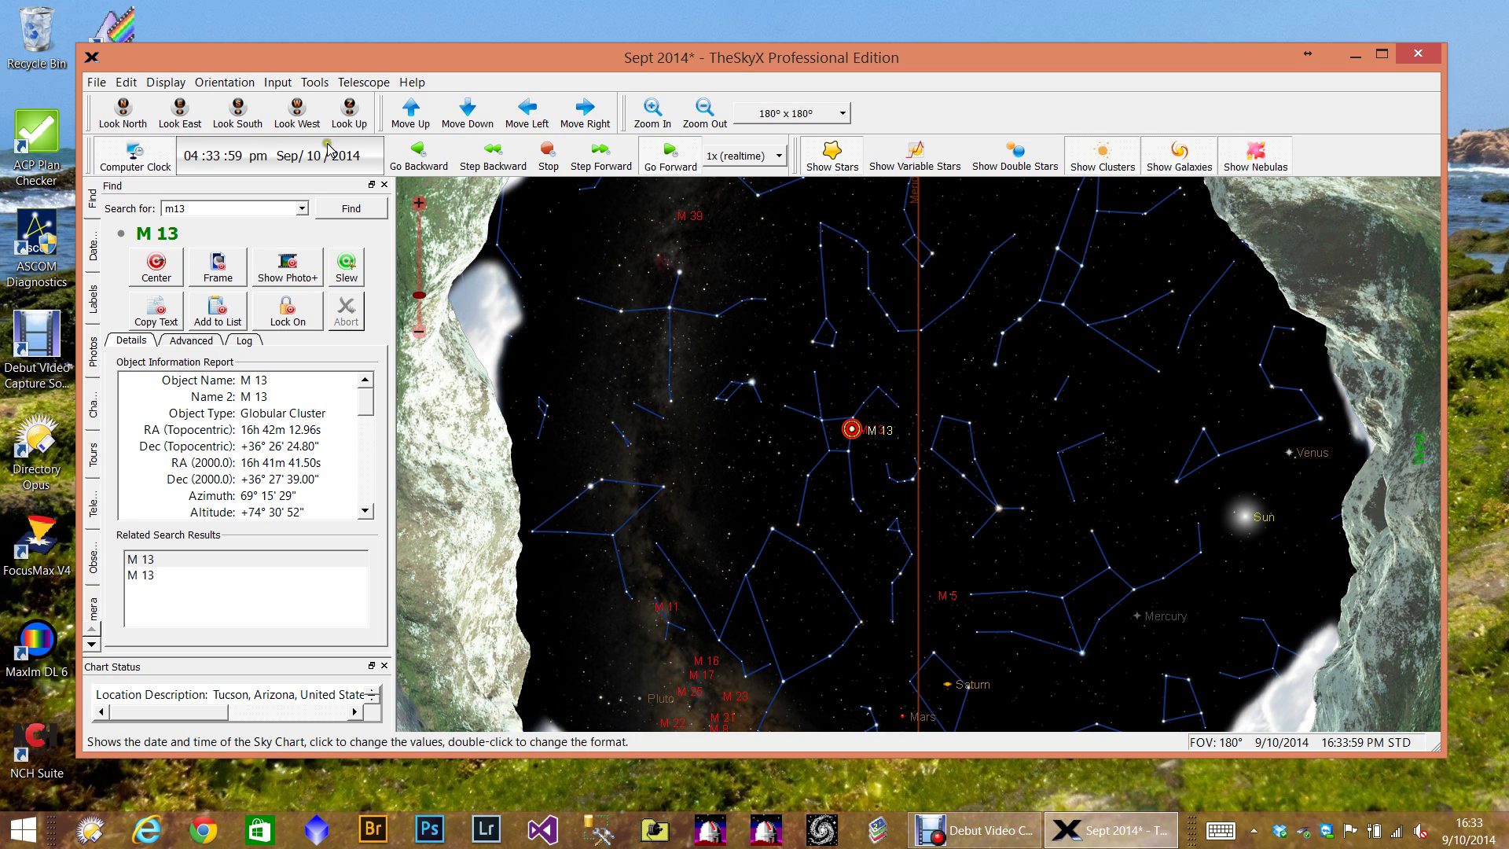
Step: In Navigate's coordinate entry, set the declination to +00° 14' 18", slew the mount to those RA/Dec coordinates and close the dialog
{"action": "left_click", "coordinate": [217, 83]}
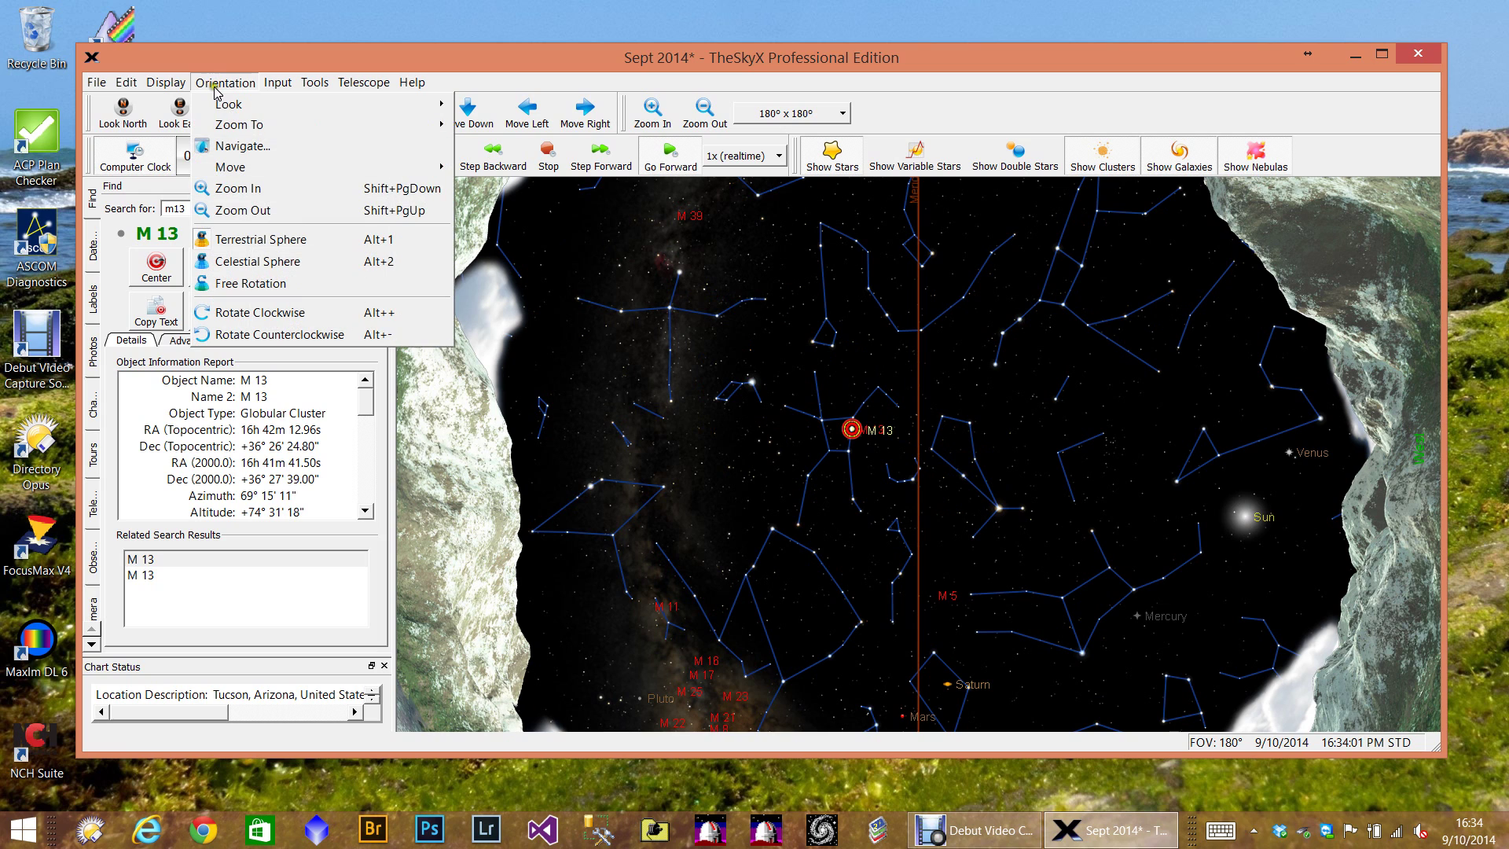
{"action": "left_click", "coordinate": [223, 146]}
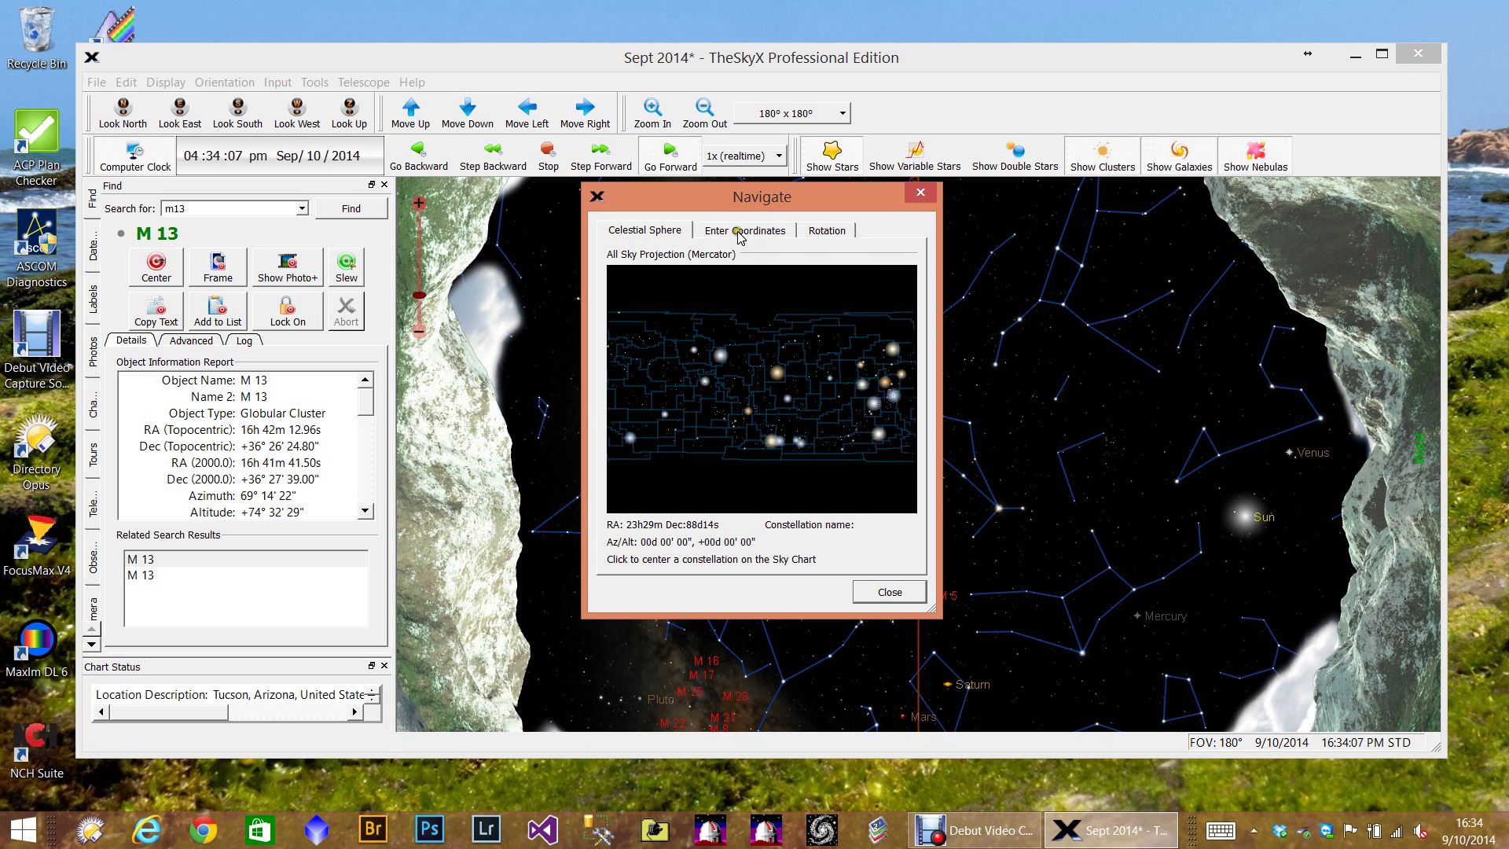
{"action": "left_click", "coordinate": [737, 232]}
{"action": "left_click_drag", "start_coordinate": [723, 204], "coordinate": [1106, 276]}
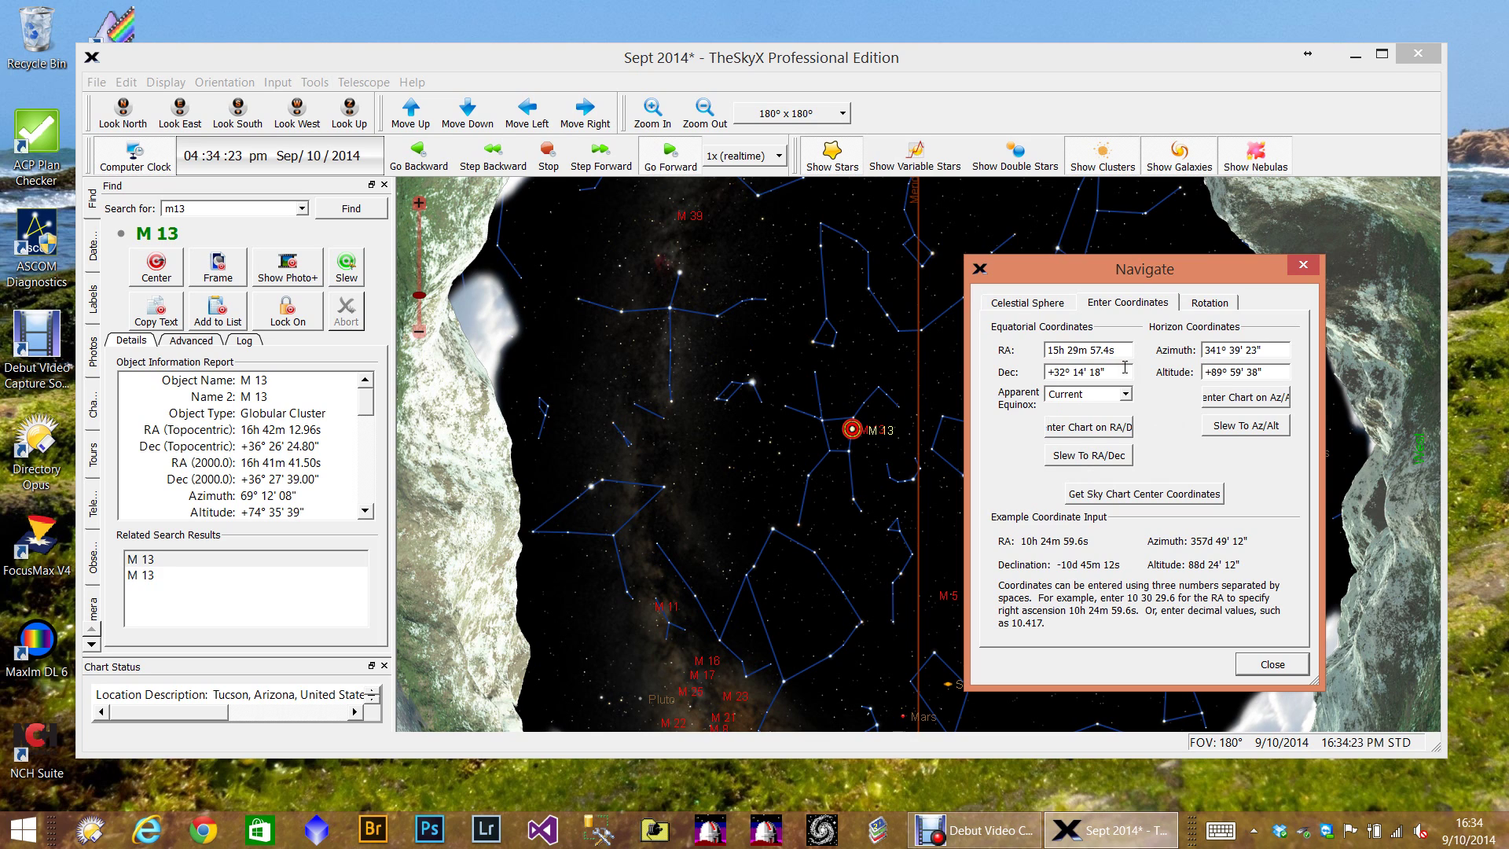
{"action": "left_click", "coordinate": [1060, 375]}
{"action": "key", "text": "Delete"}
{"action": "key", "text": "Delete"}
{"action": "key", "text": "Delete"}
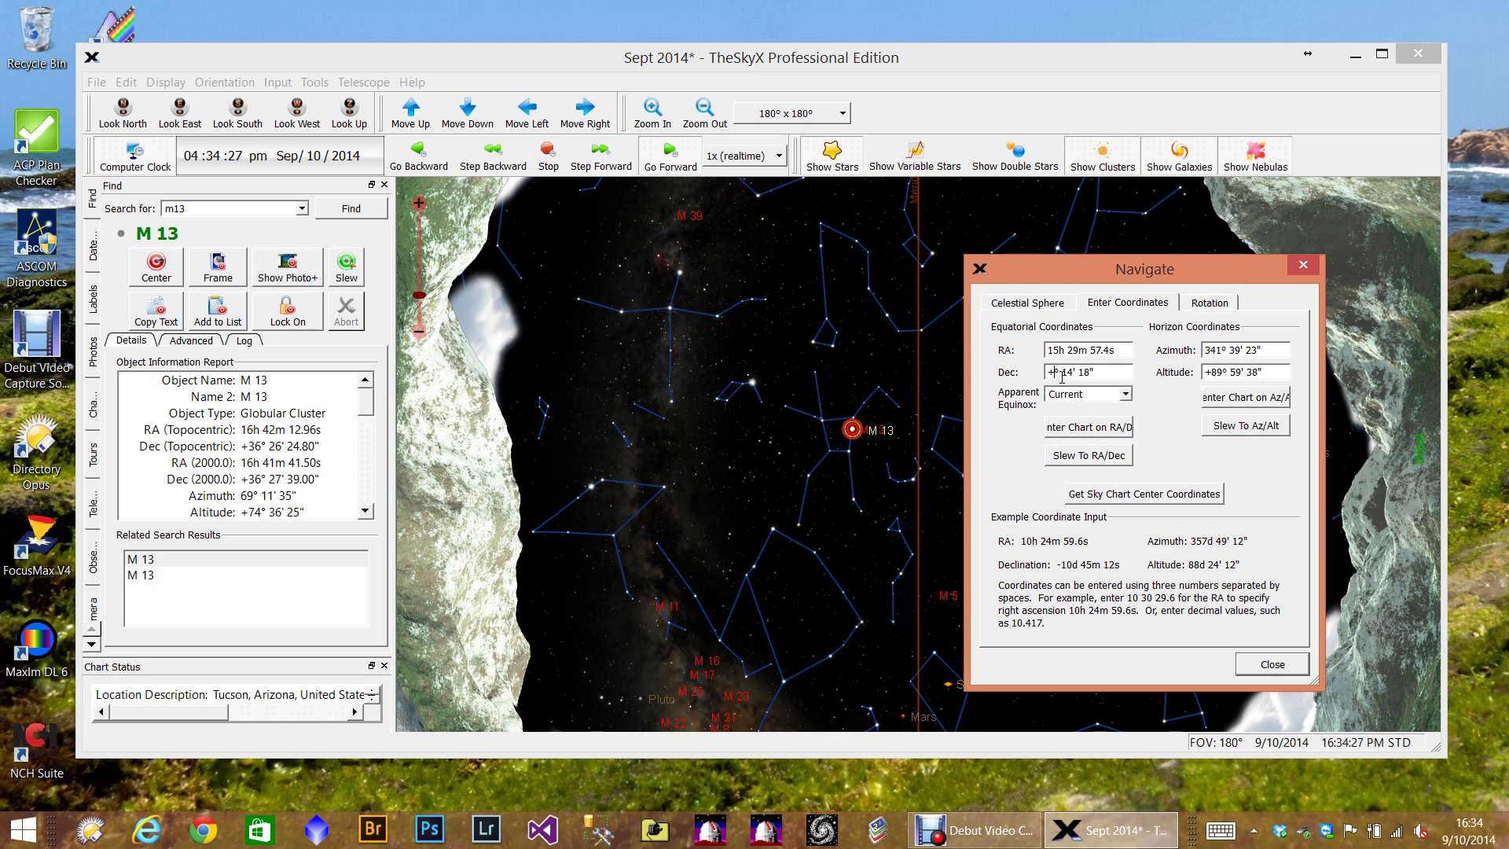
{"action": "type", "text": "00"}
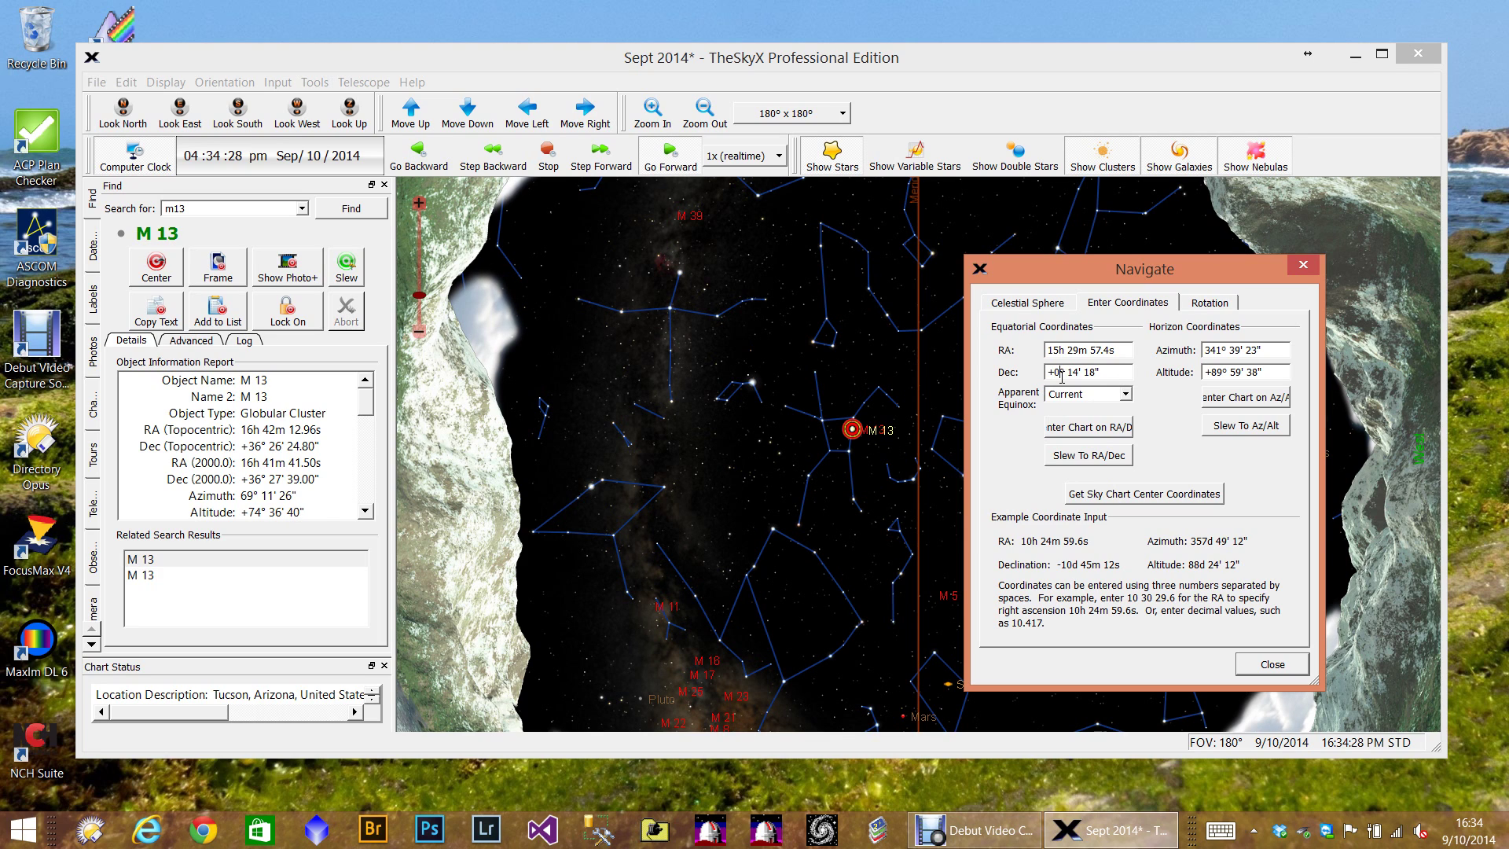
{"action": "left_click", "coordinate": [1067, 457]}
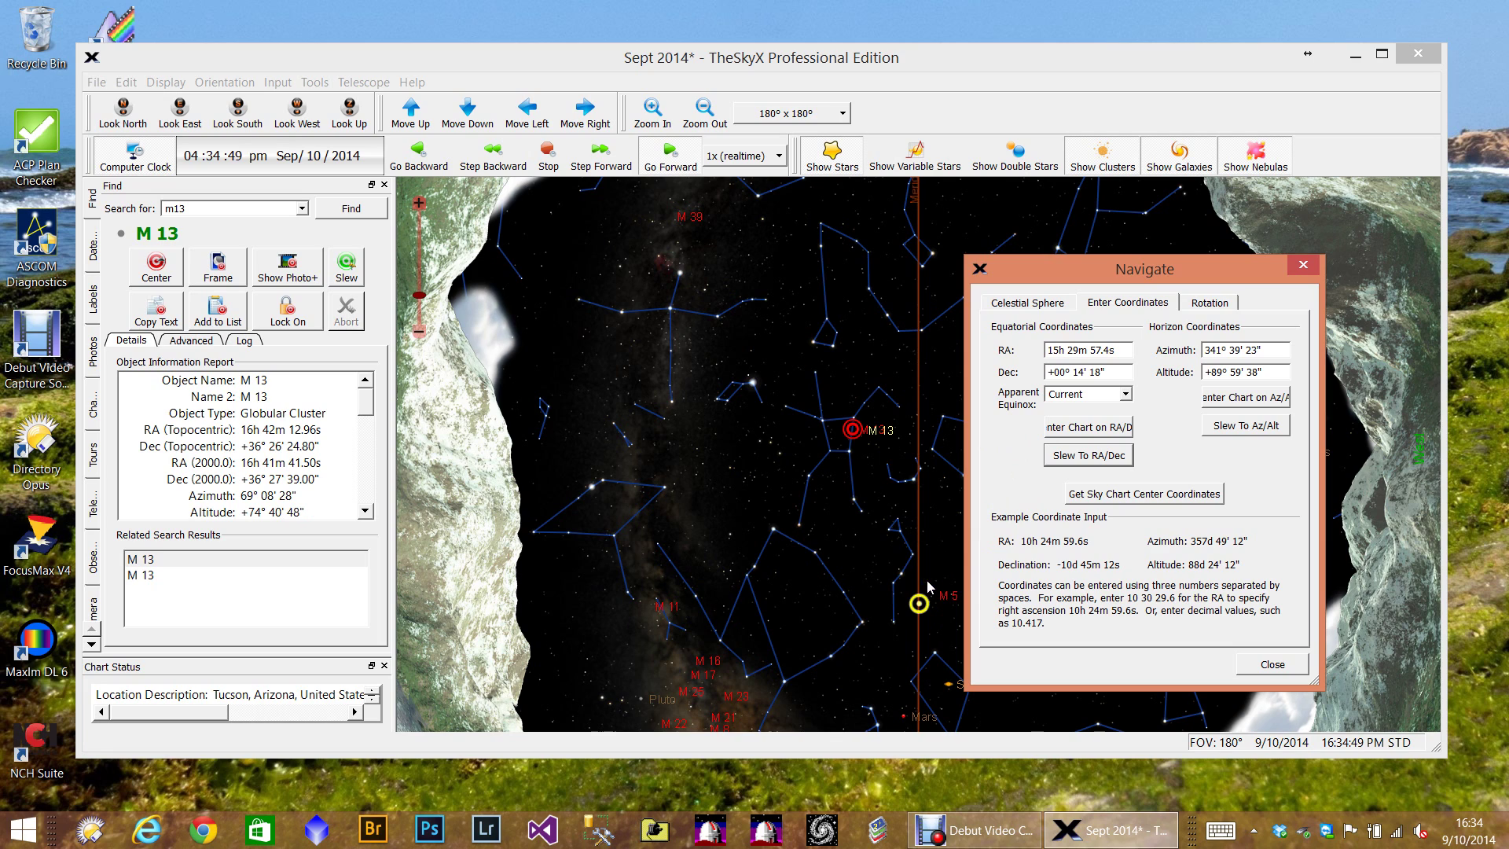
{"action": "left_click", "coordinate": [1045, 349]}
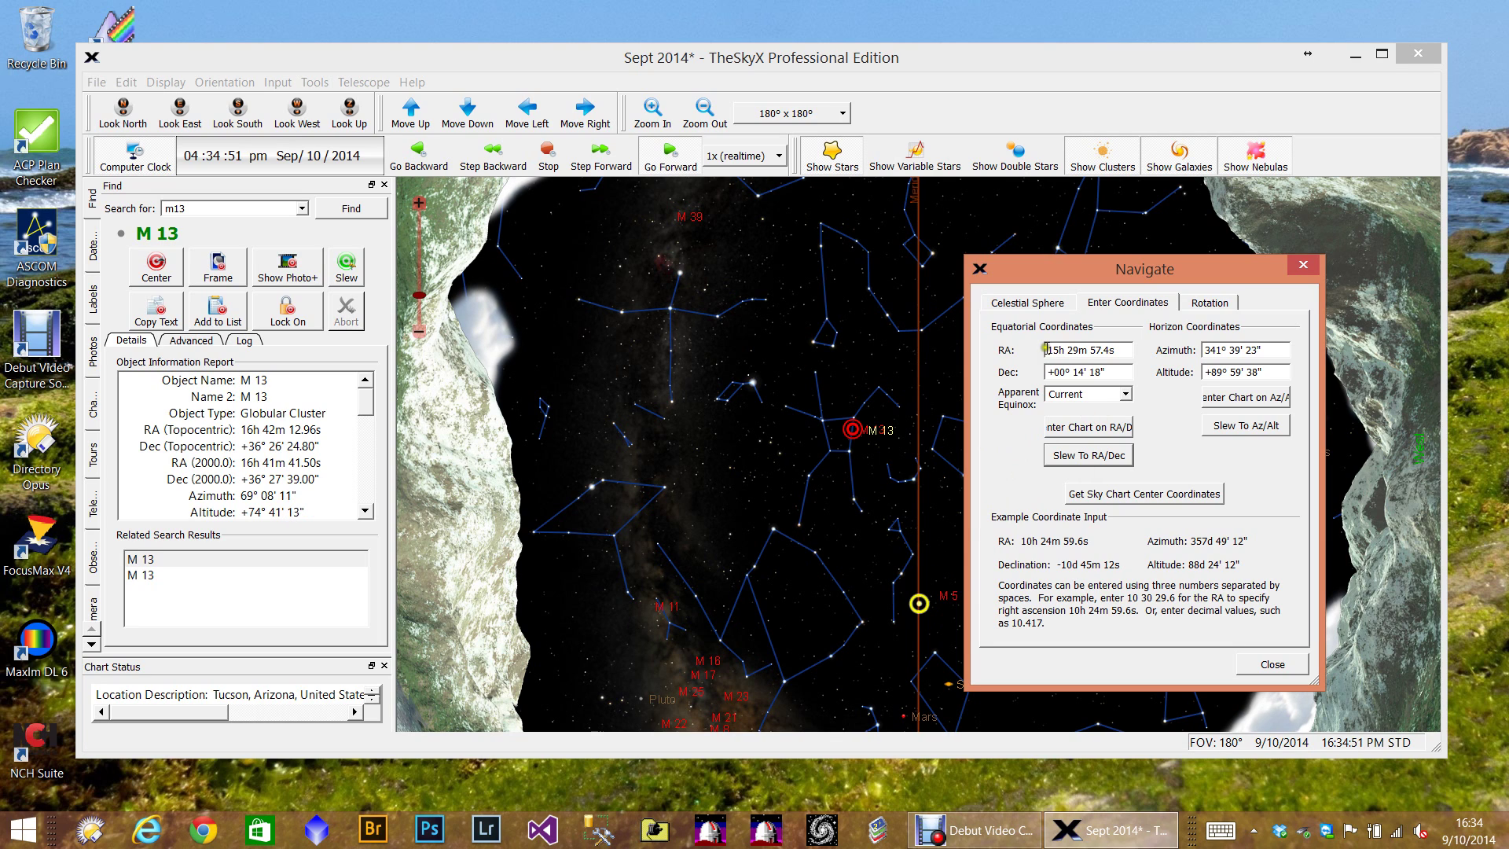
{"action": "left_click", "coordinate": [1101, 450]}
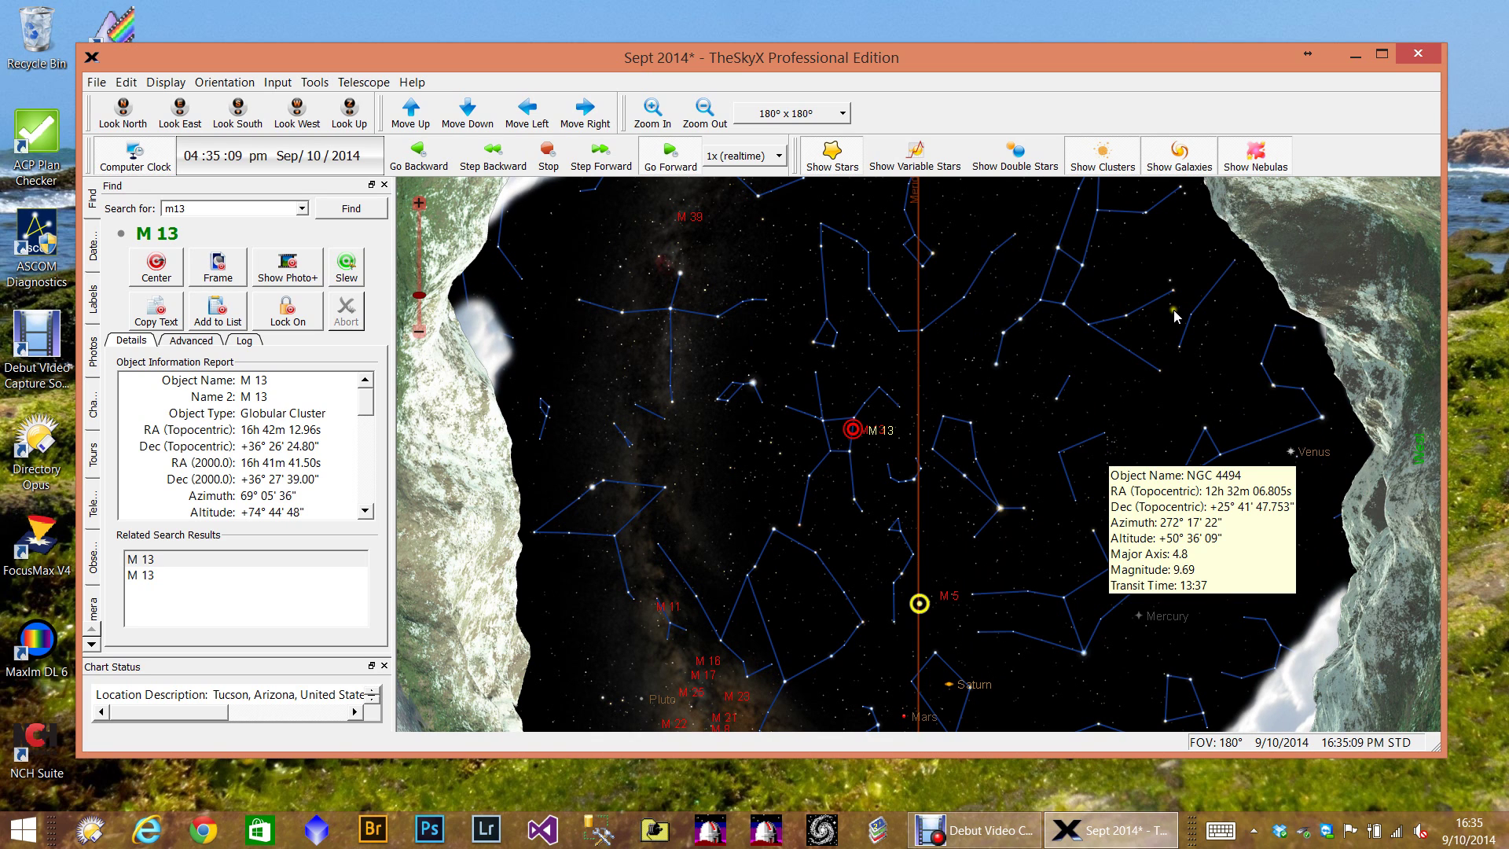
{"action": "mouse_move", "coordinate": [904, 318]}
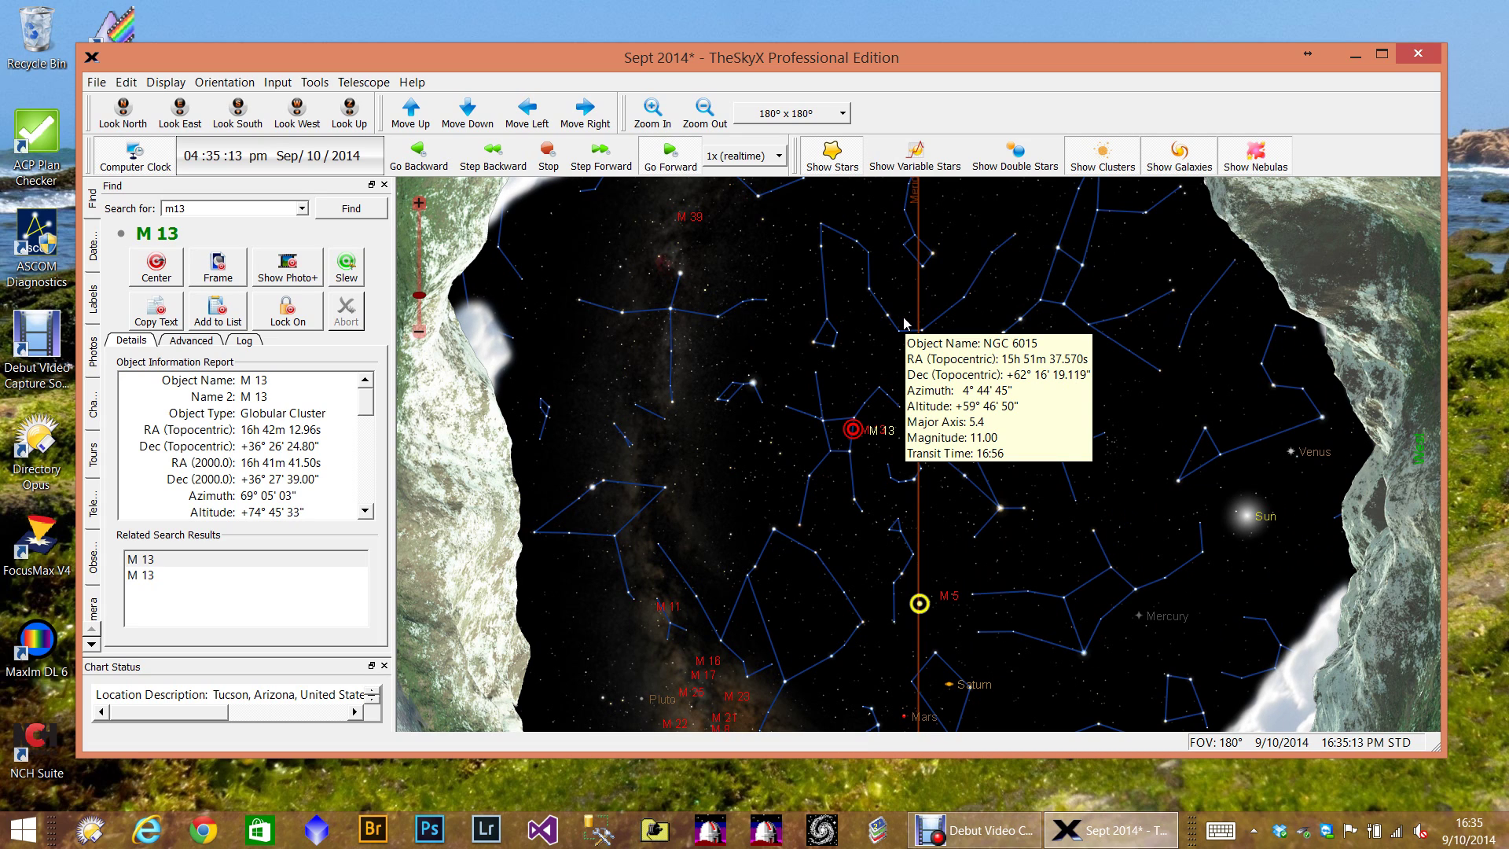
{"action": "mouse_move", "coordinate": [775, 303]}
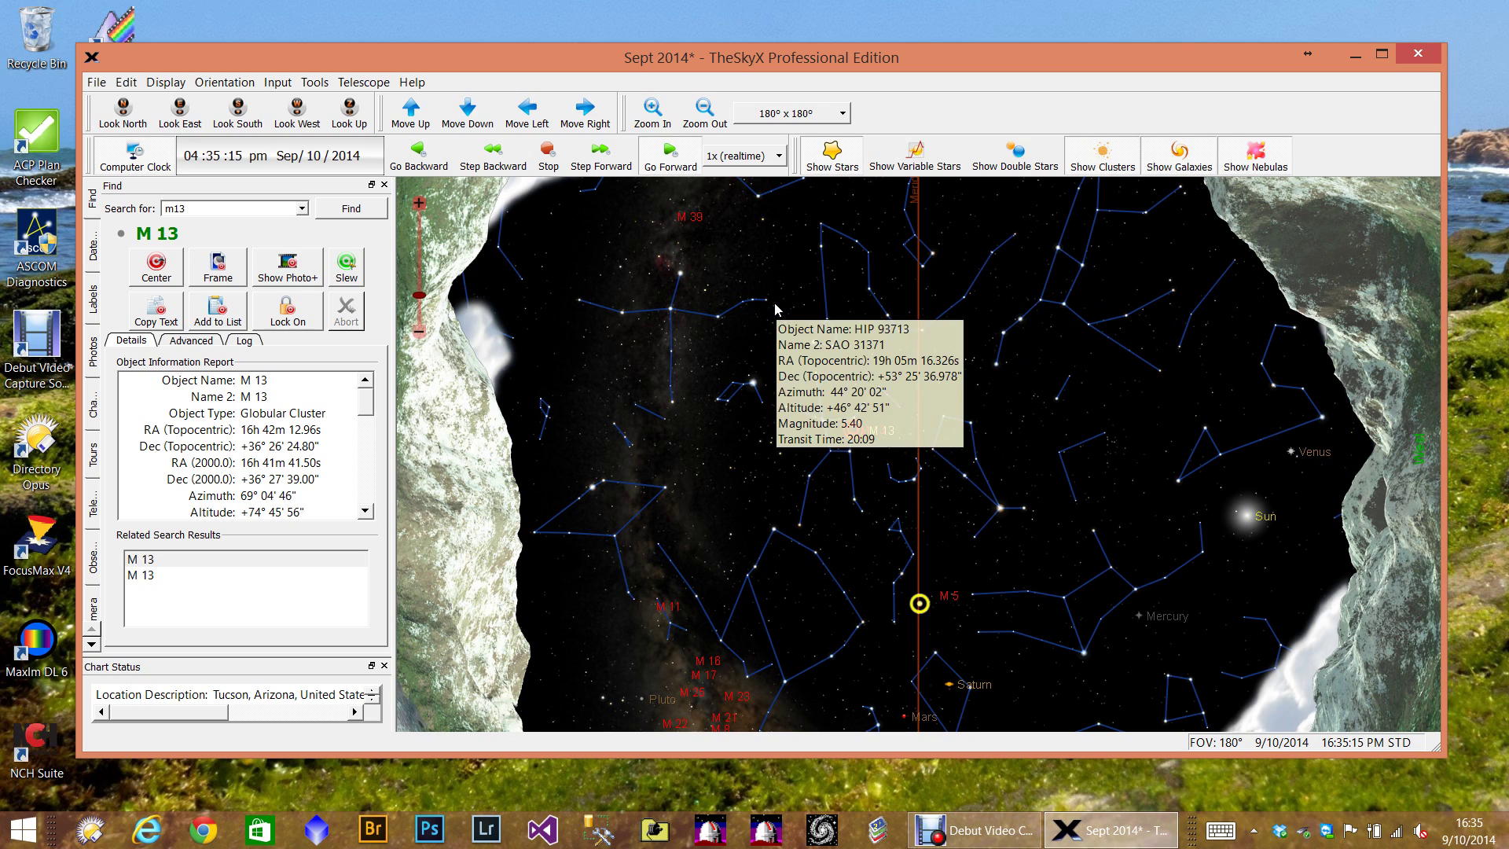